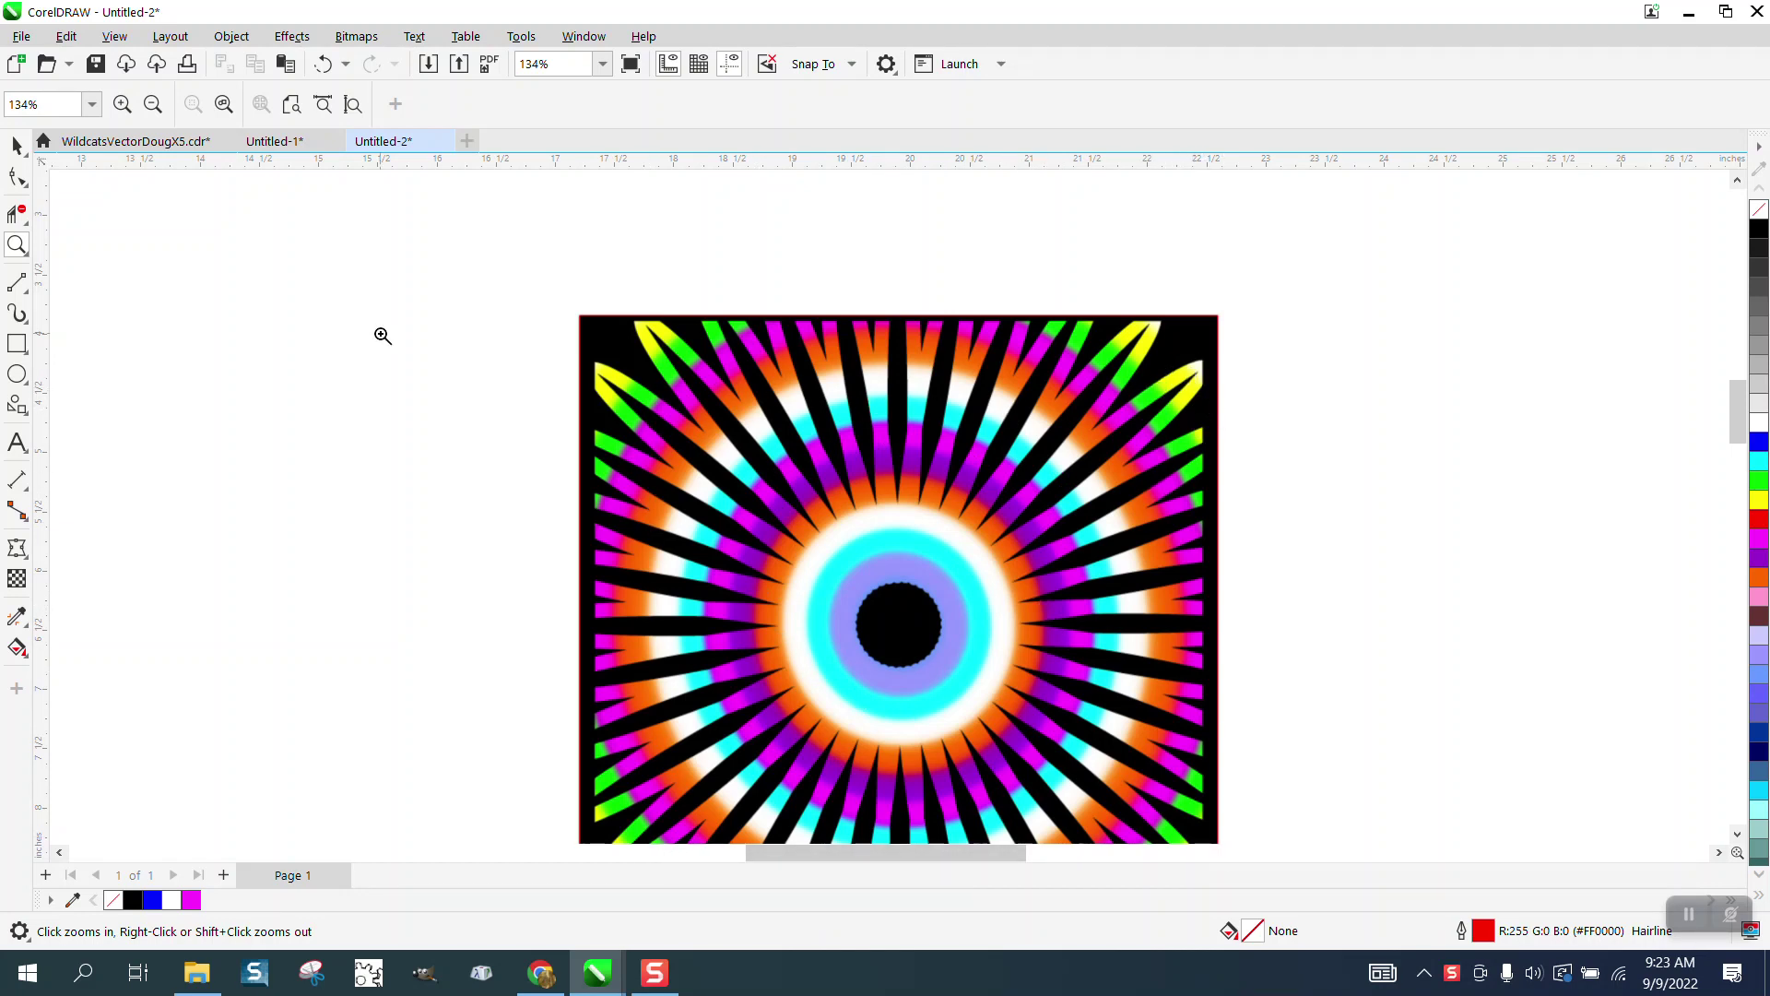
# Move the rainbow bitmap to the page's upper-right area, centred at about X 31.2 in, Y -2.1 in
pyautogui.click(17, 146)
pyautogui.moveTo(899, 466); pyautogui.dragTo(1376, 406)
pyautogui.scroll(-5, 904, 407)
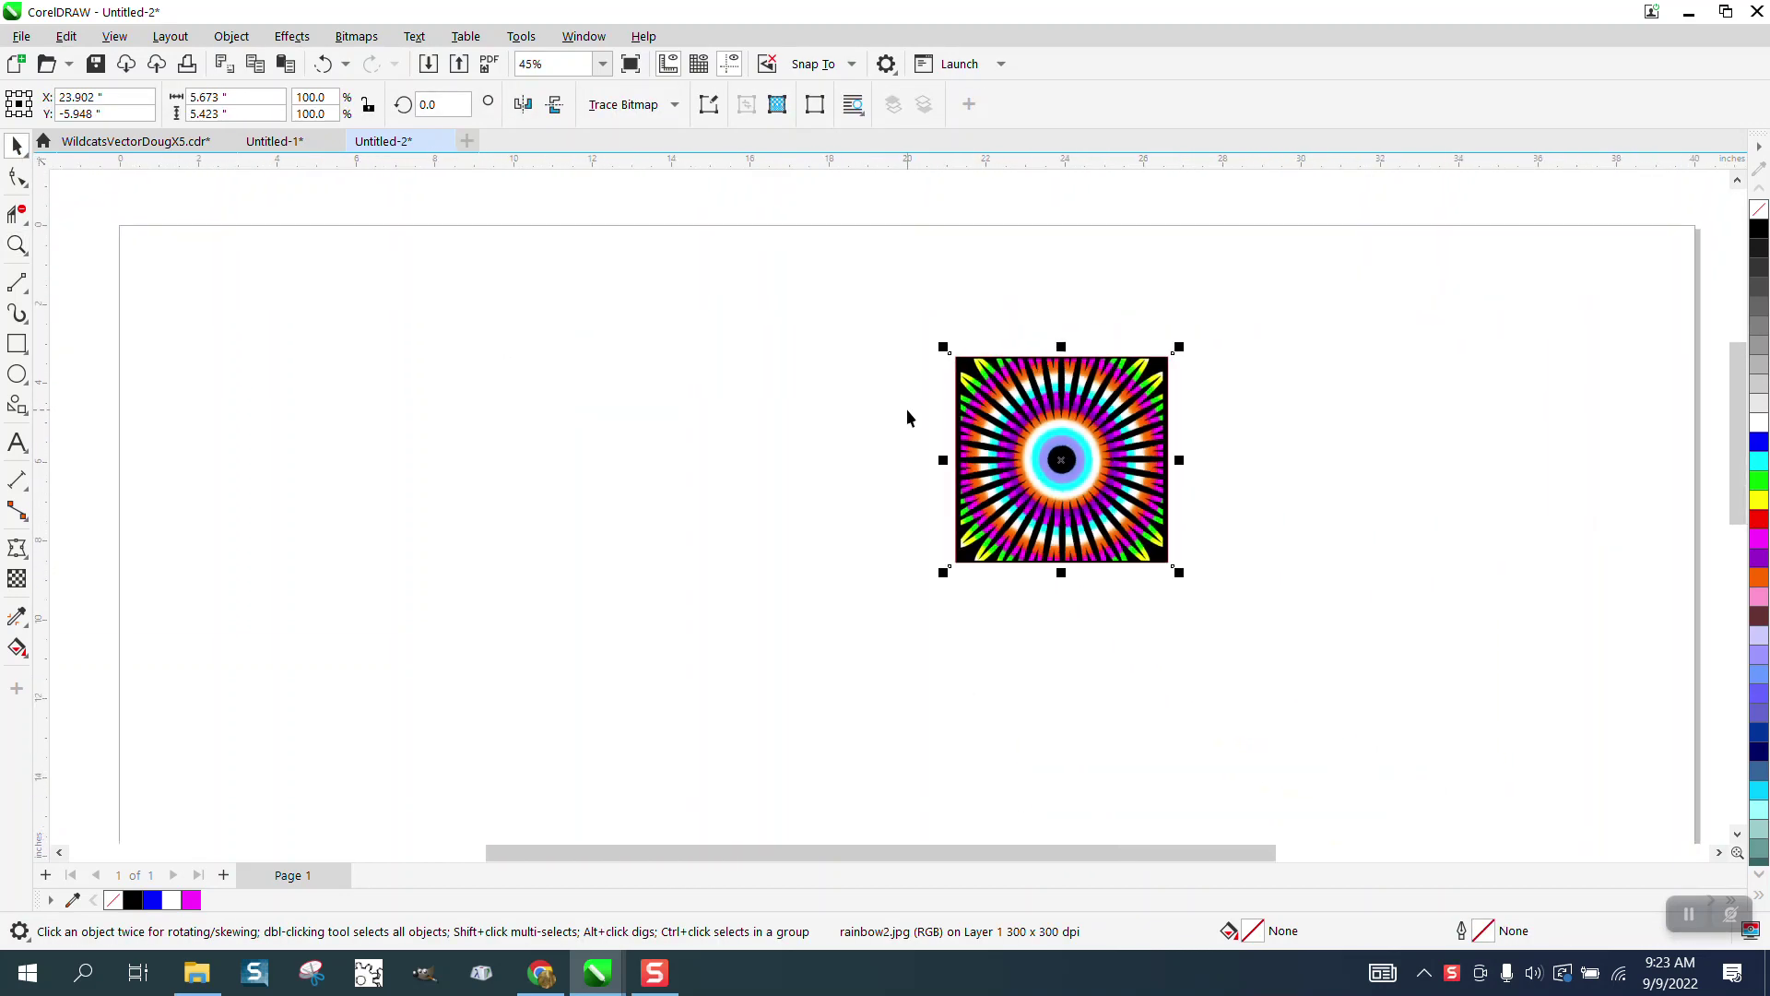
pyautogui.moveTo(1076, 452); pyautogui.dragTo(1295, 331)
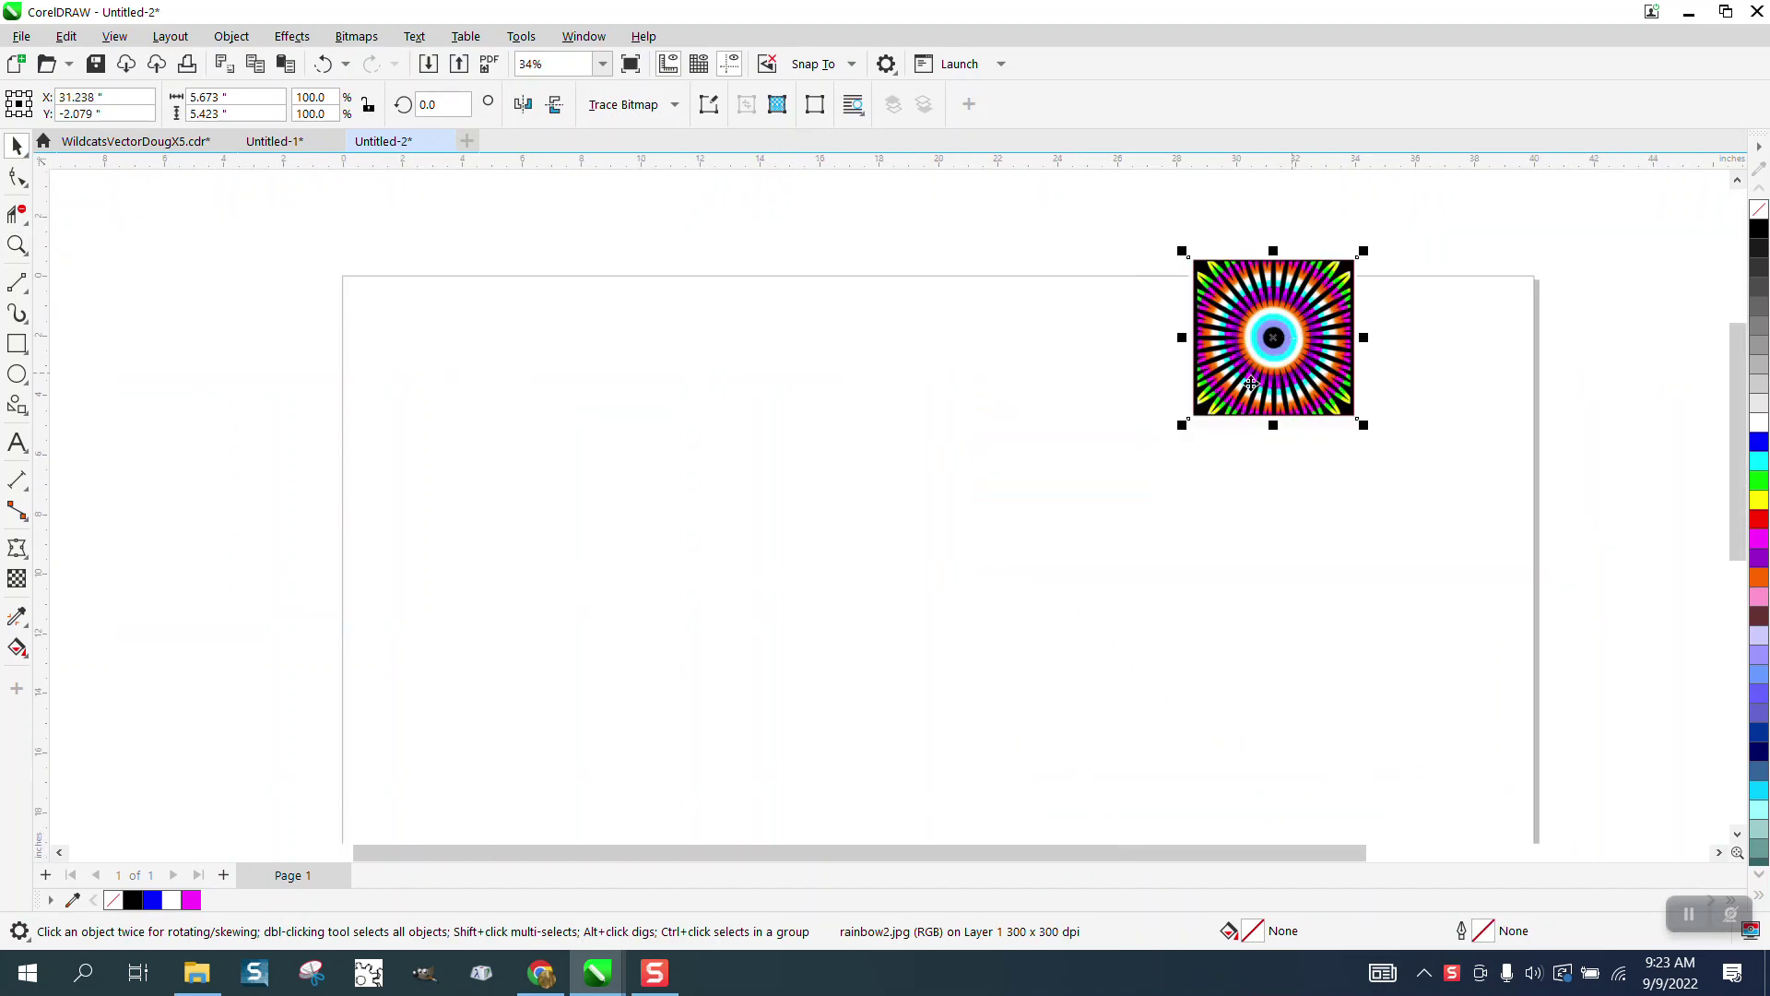
pyautogui.scroll(-3, 684, 496)
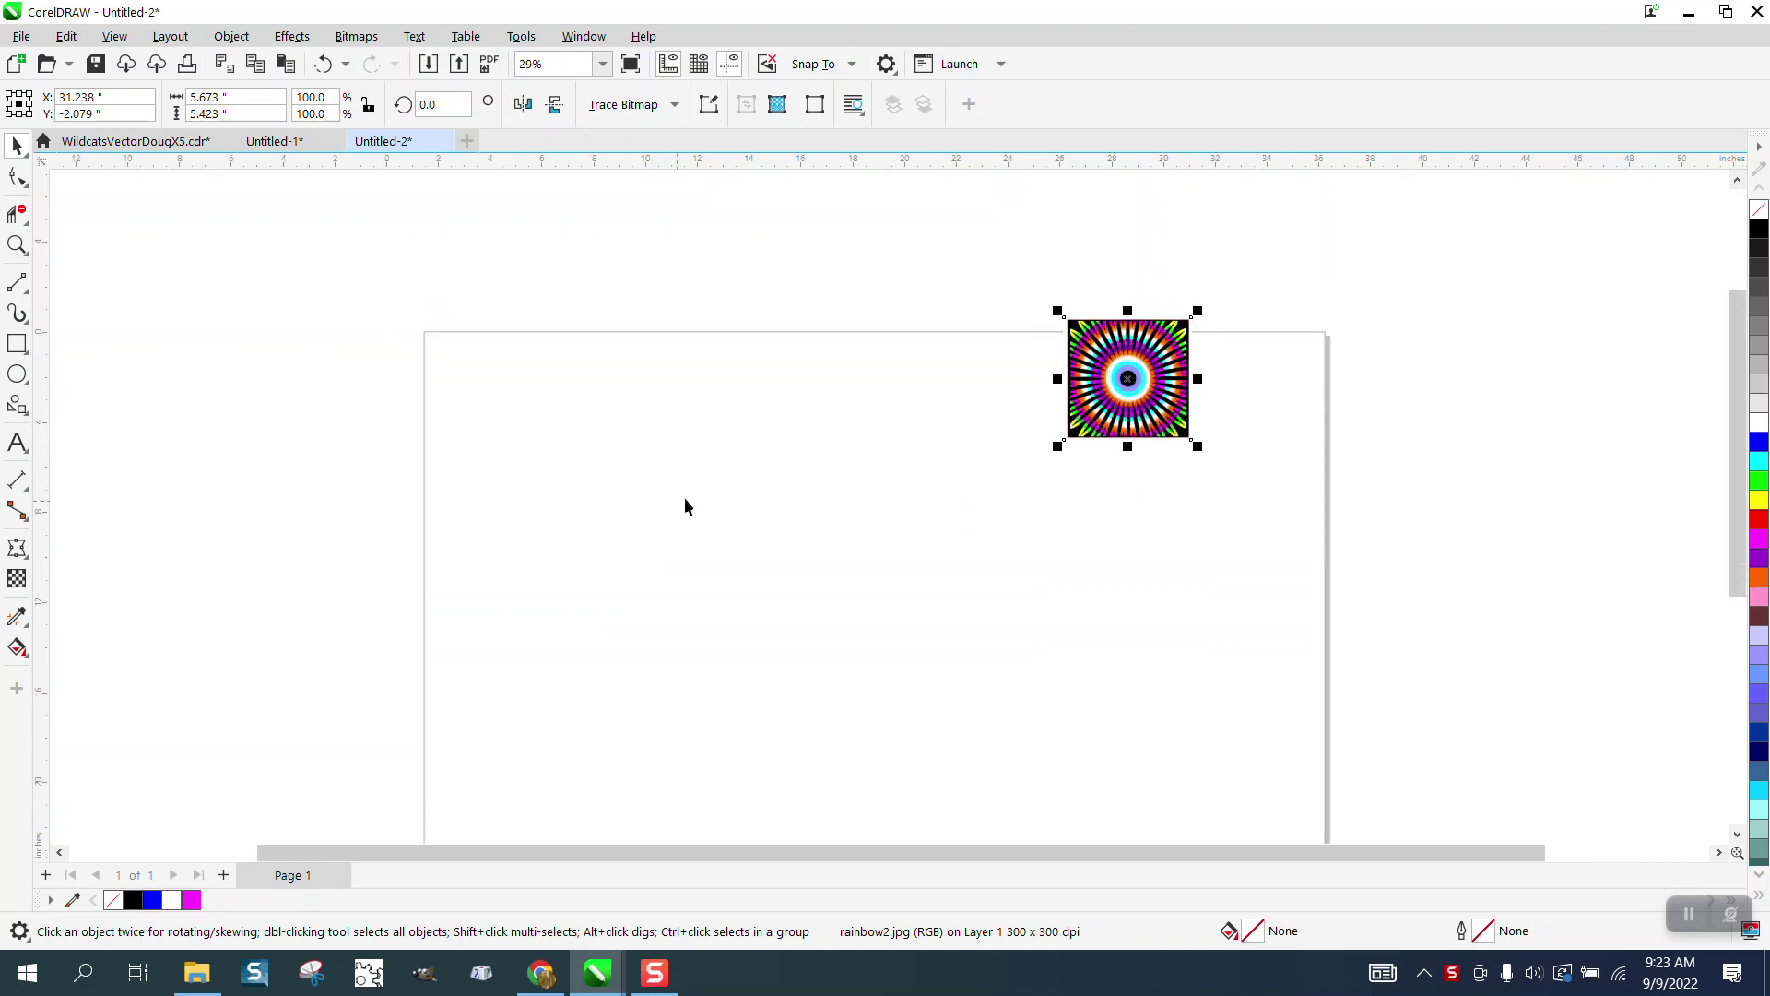
# Draw a tall narrow ellipse about 1.3 by 8.3 in near the page's upper middle and set its outline width to 0.5 in
pyautogui.click(17, 374)
pyautogui.moveTo(833, 399); pyautogui.dragTo(815, 528)
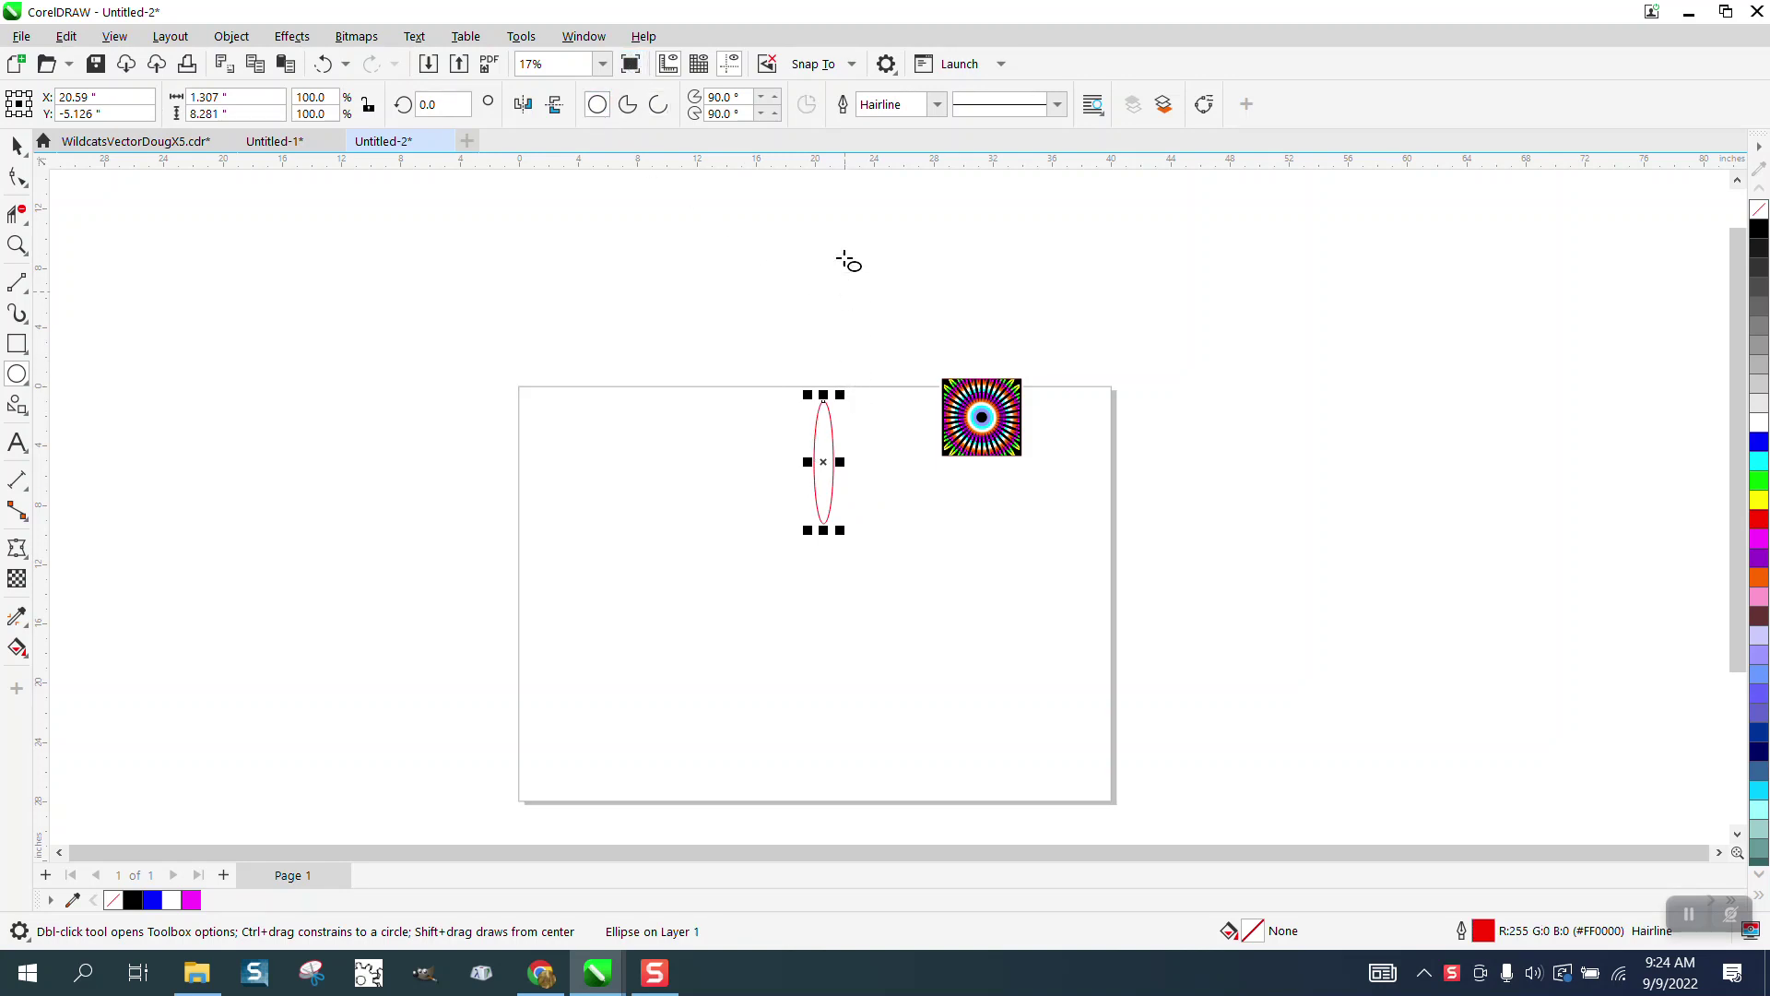
pyautogui.click(940, 107)
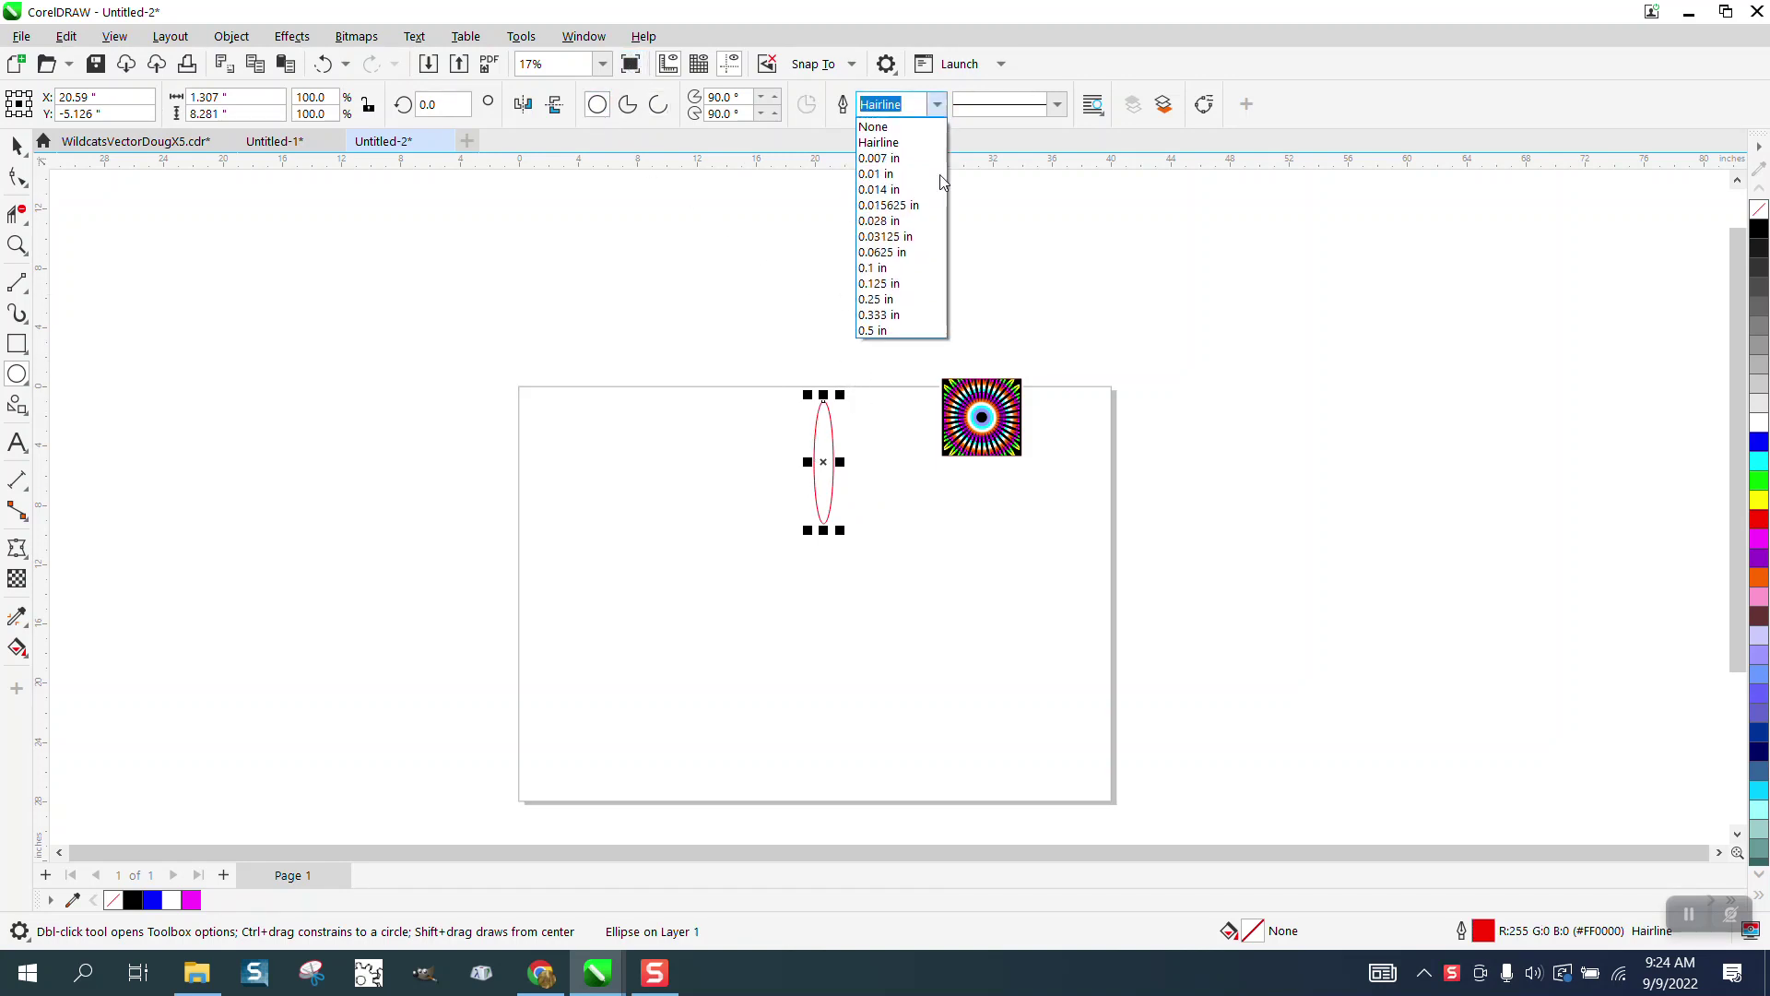
pyautogui.click(903, 330)
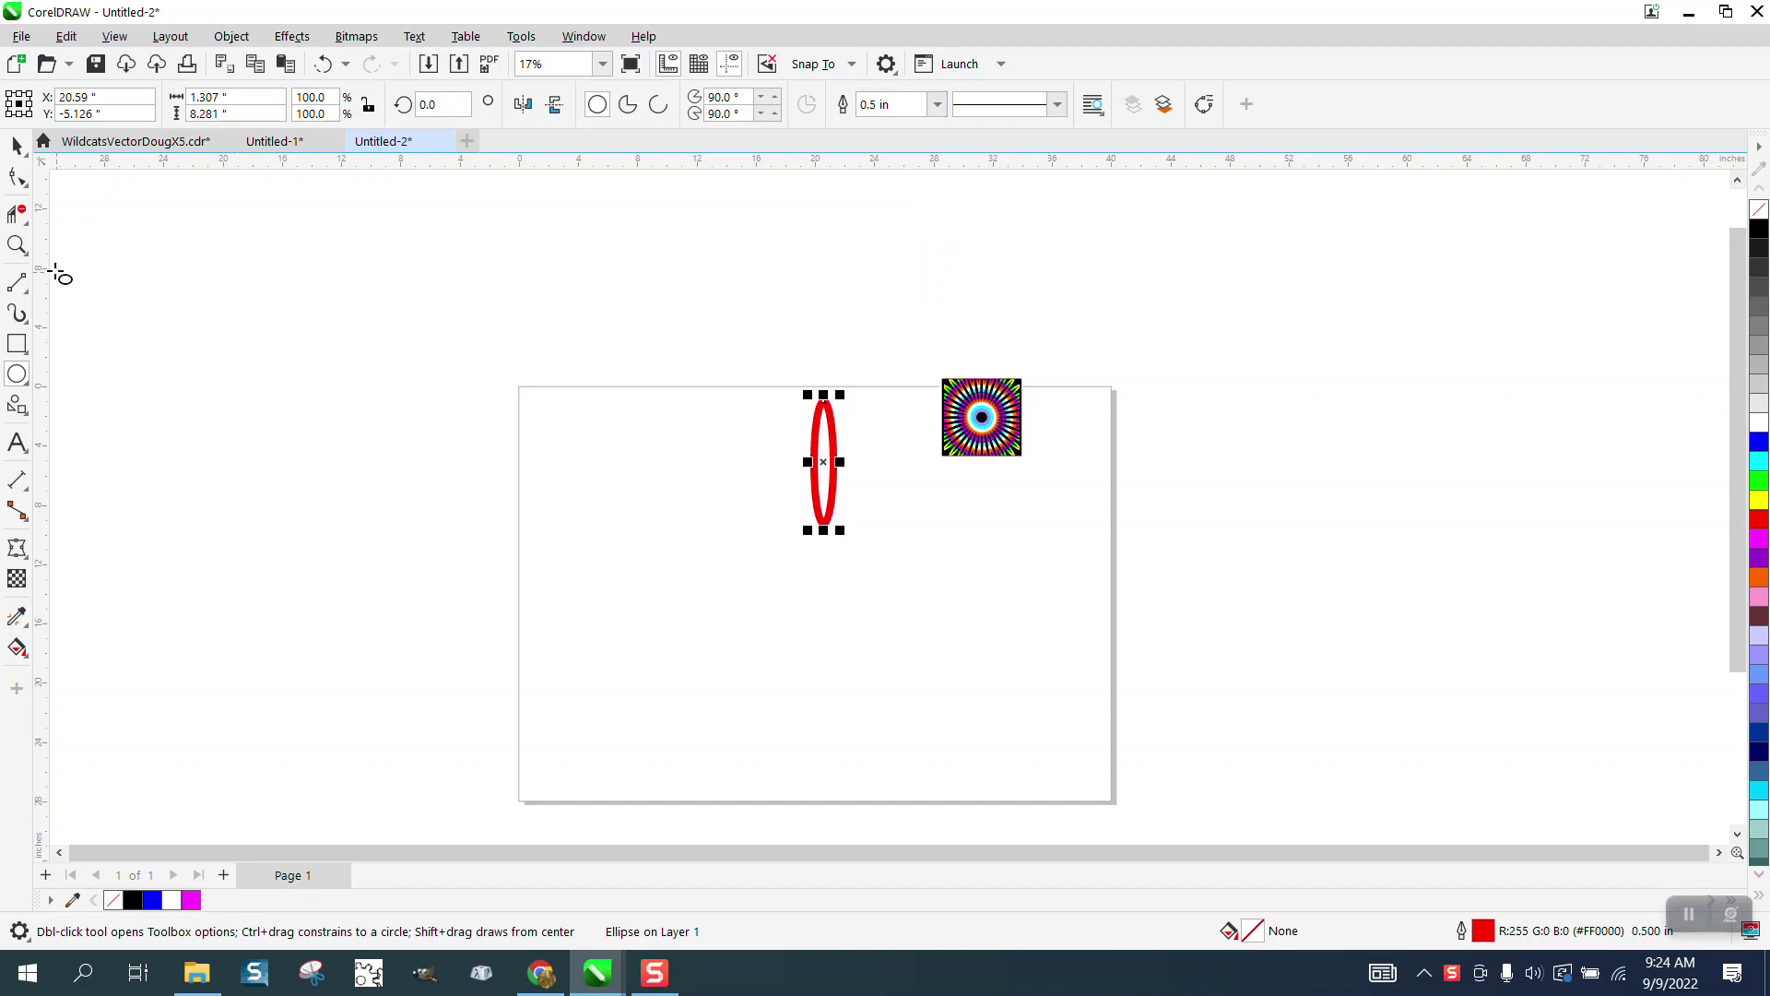
# Enlarge the ellipse proportionally to about 1.55 by 9.8 in
pyautogui.click(16, 245)
pyautogui.moveTo(762, 372); pyautogui.dragTo(1030, 606)
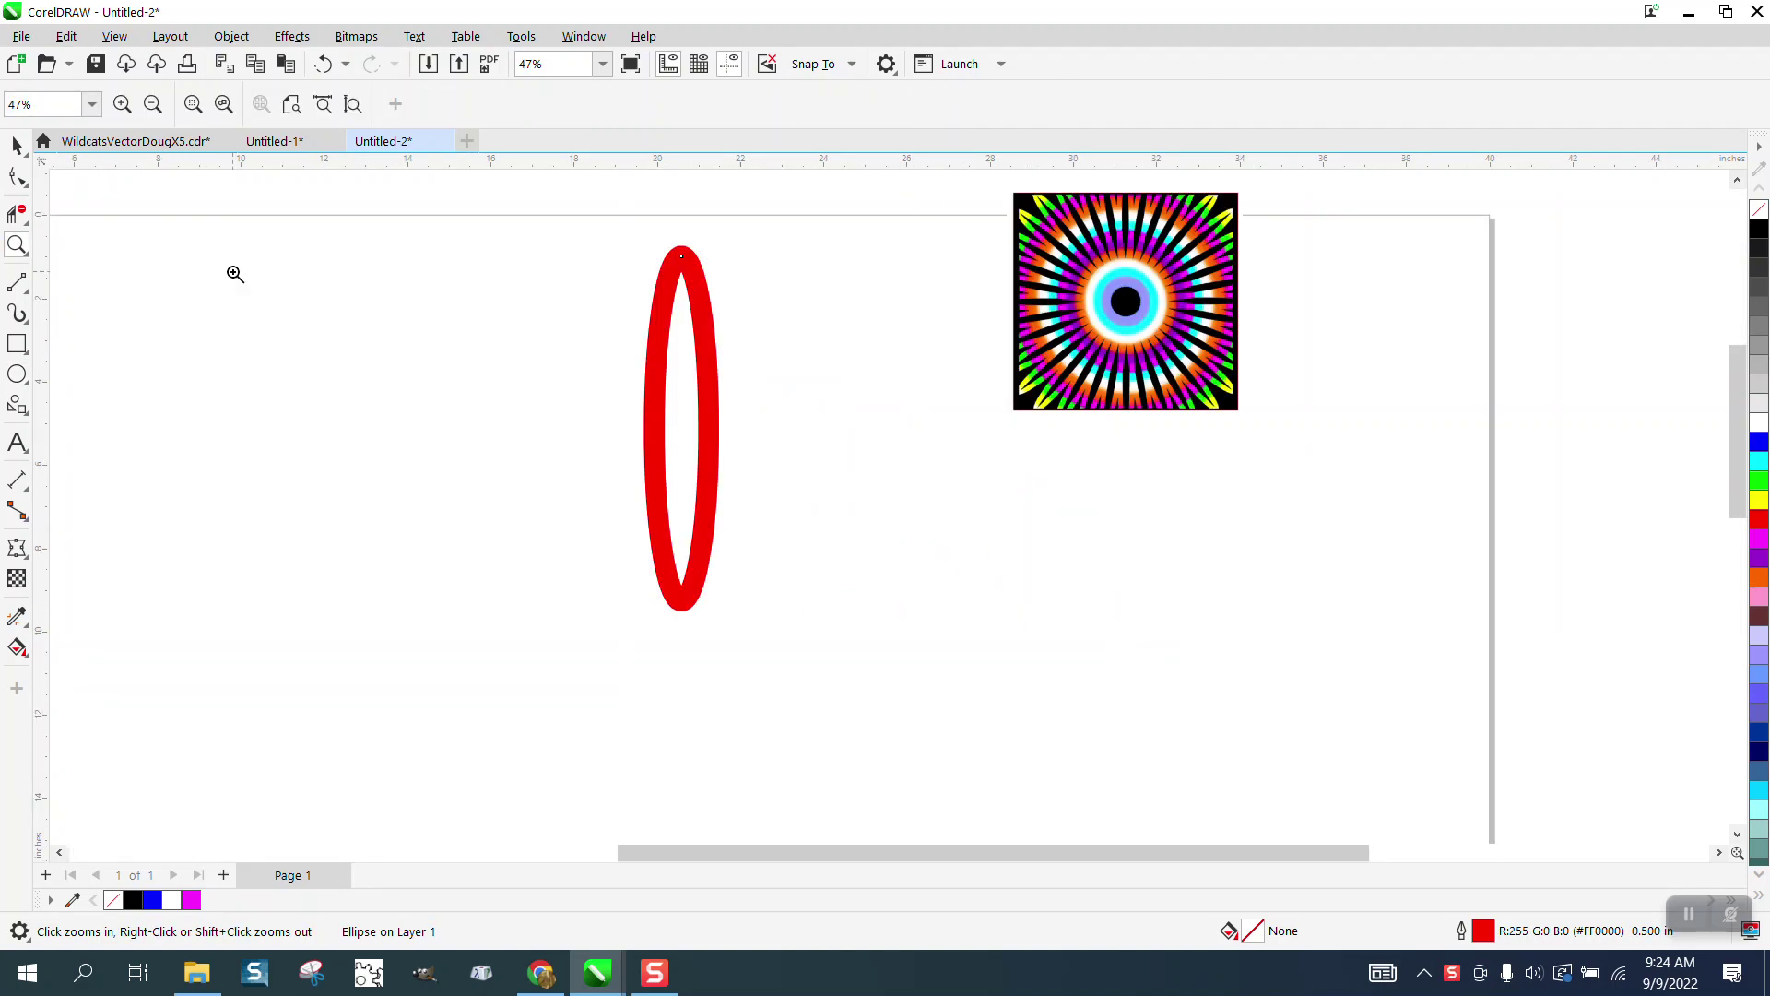
pyautogui.click(15, 146)
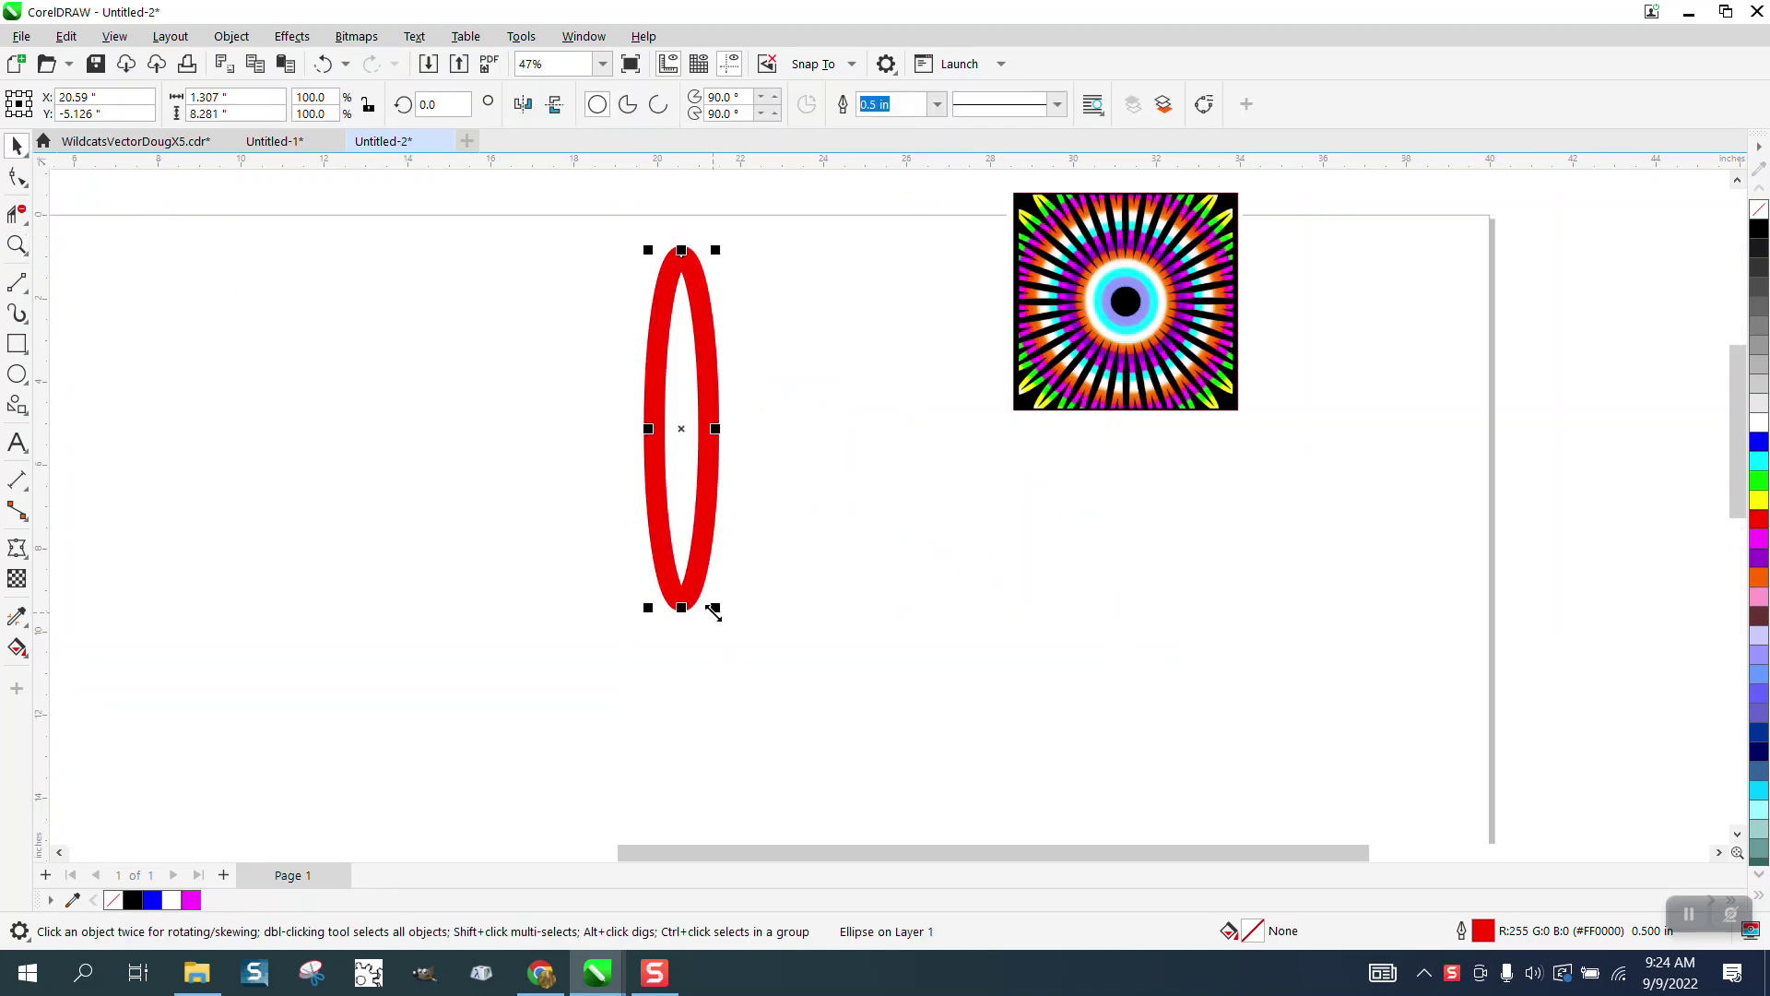
pyautogui.moveTo(715, 608); pyautogui.dragTo(774, 678)
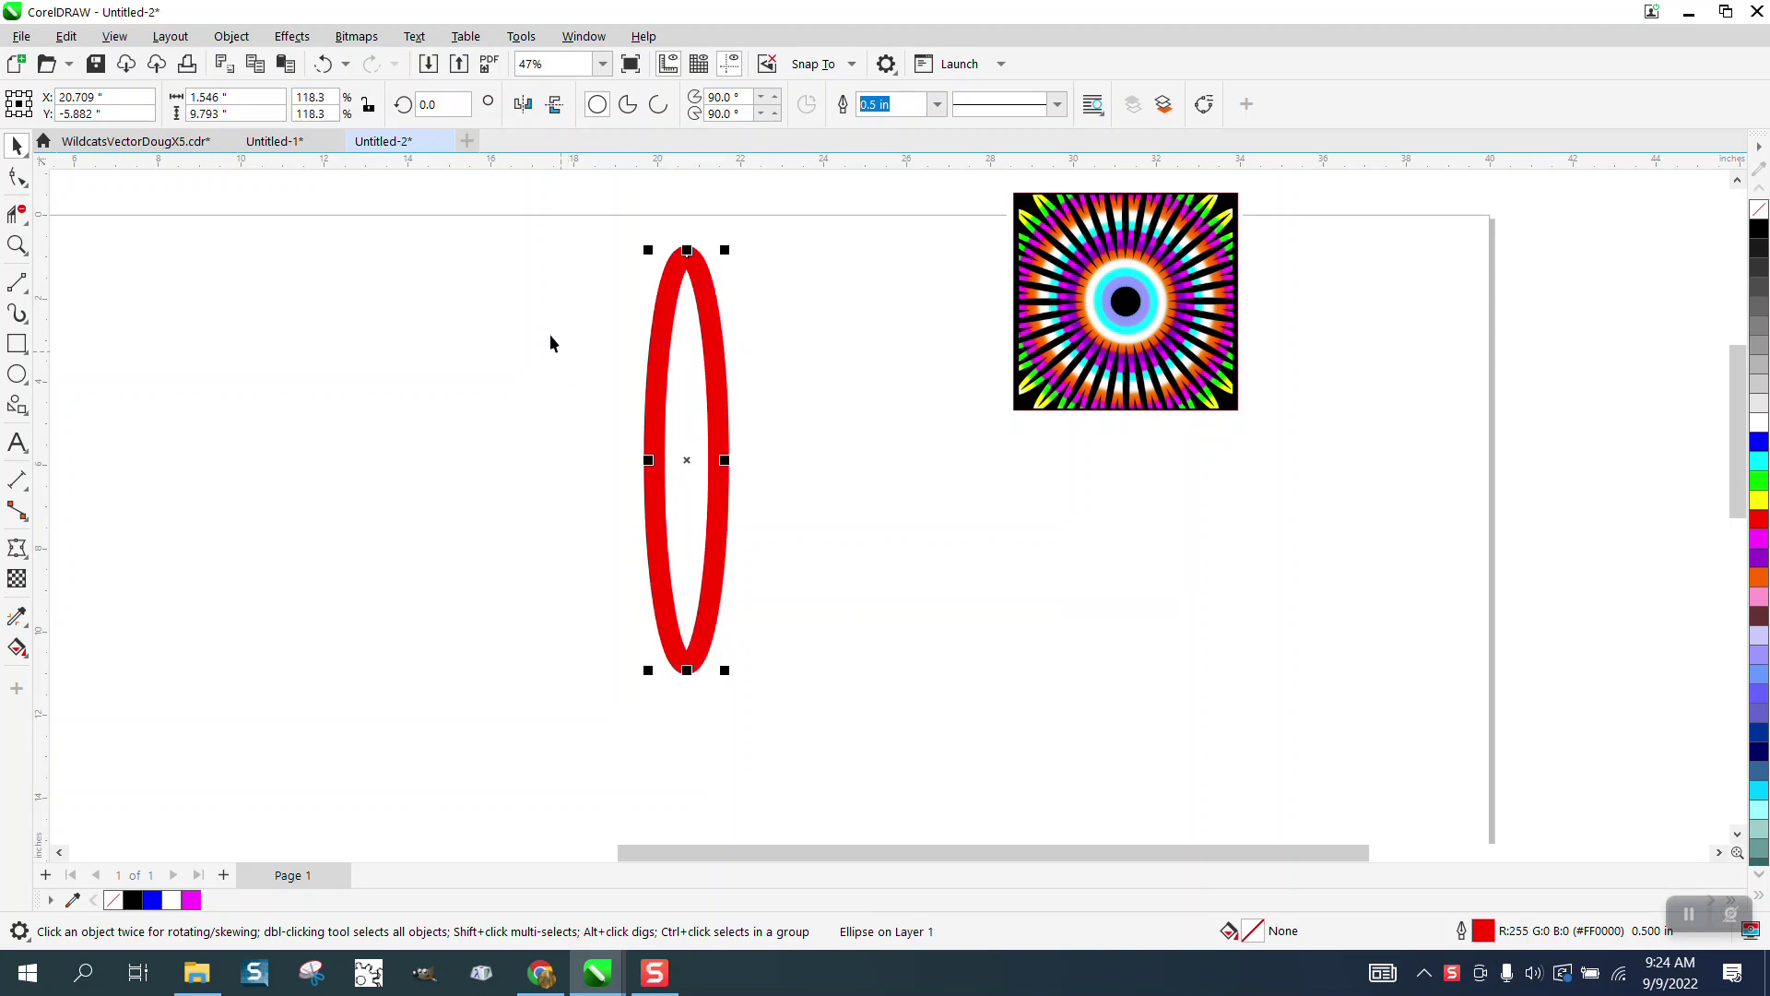
# Convert the ellipse's outline to an object, remove its fill and give it a black outline
pyautogui.click(231, 37)
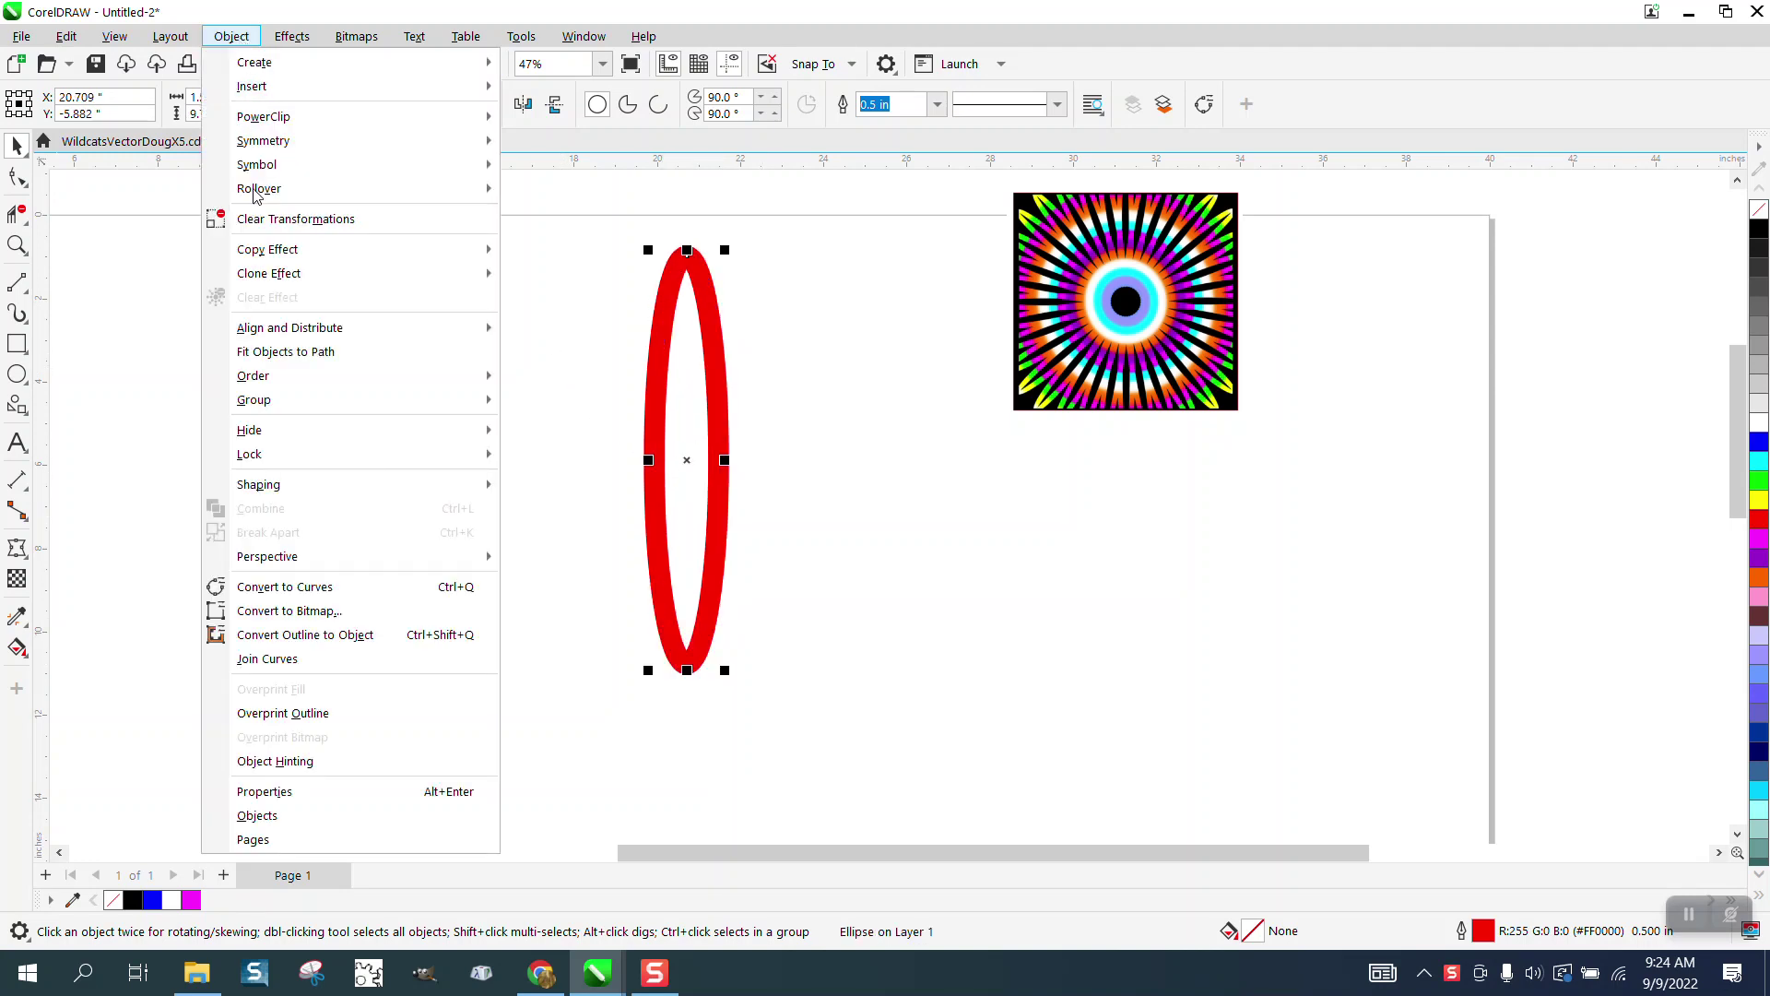
pyautogui.click(309, 635)
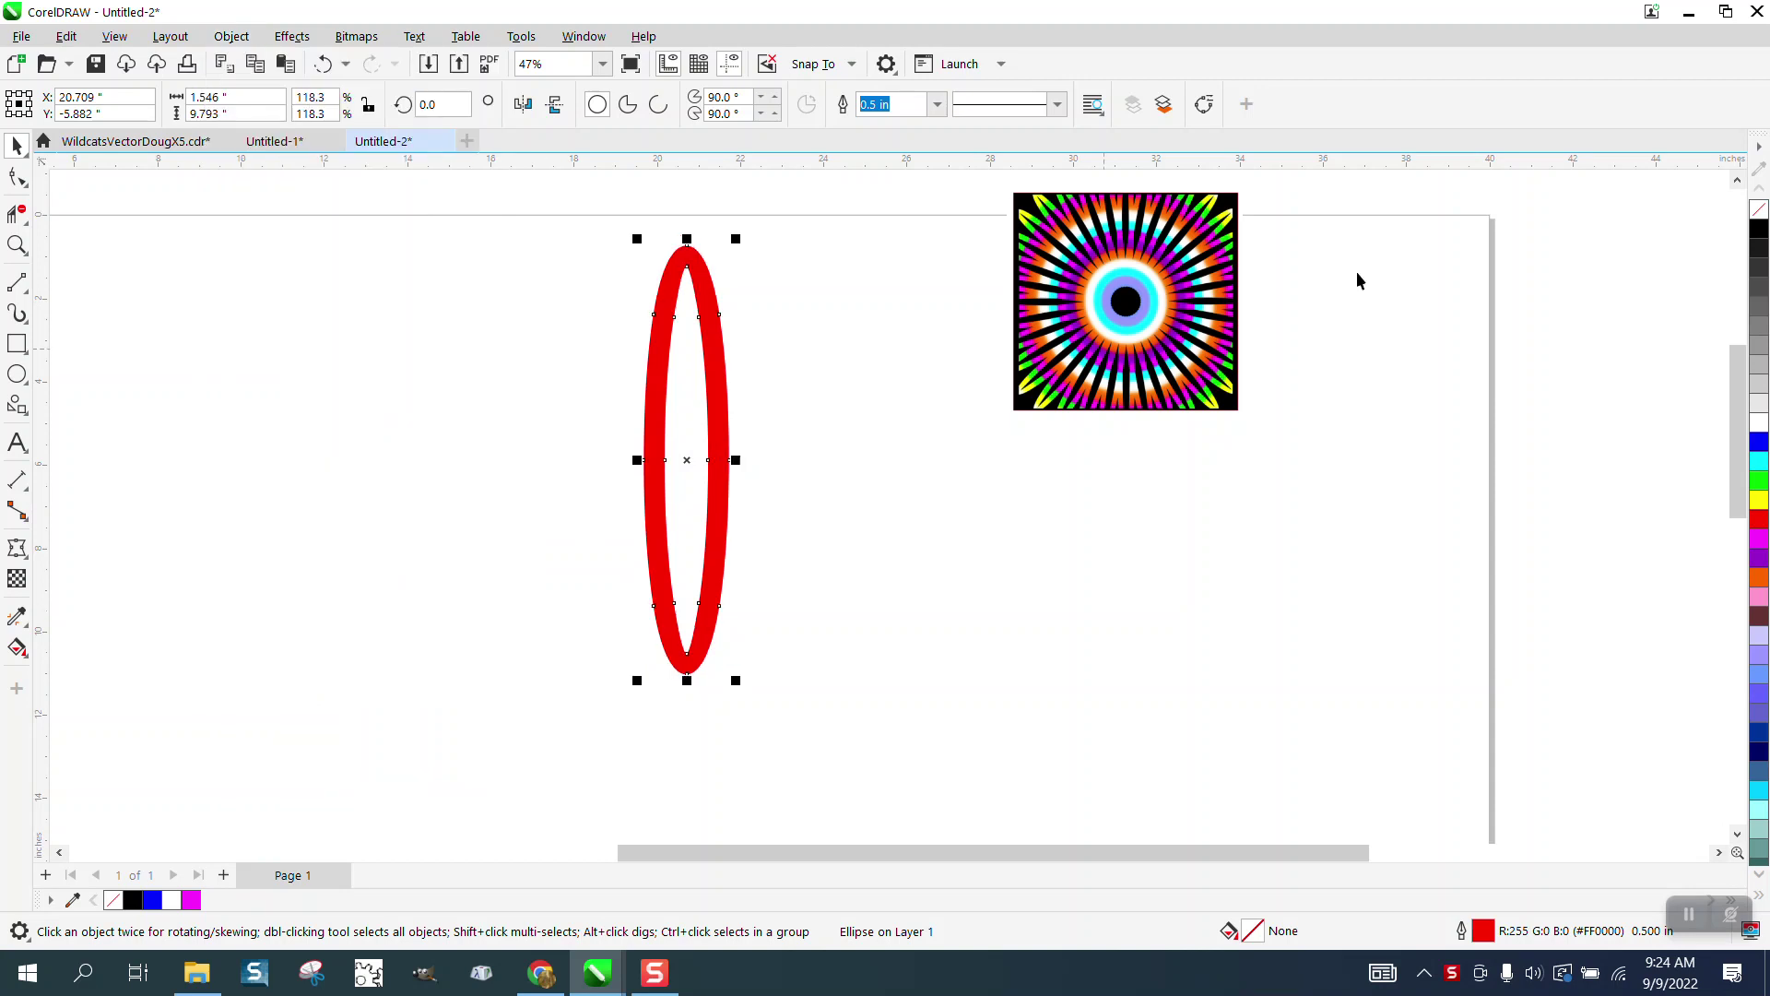
pyautogui.click(1759, 209)
pyautogui.rightClick(1759, 228)
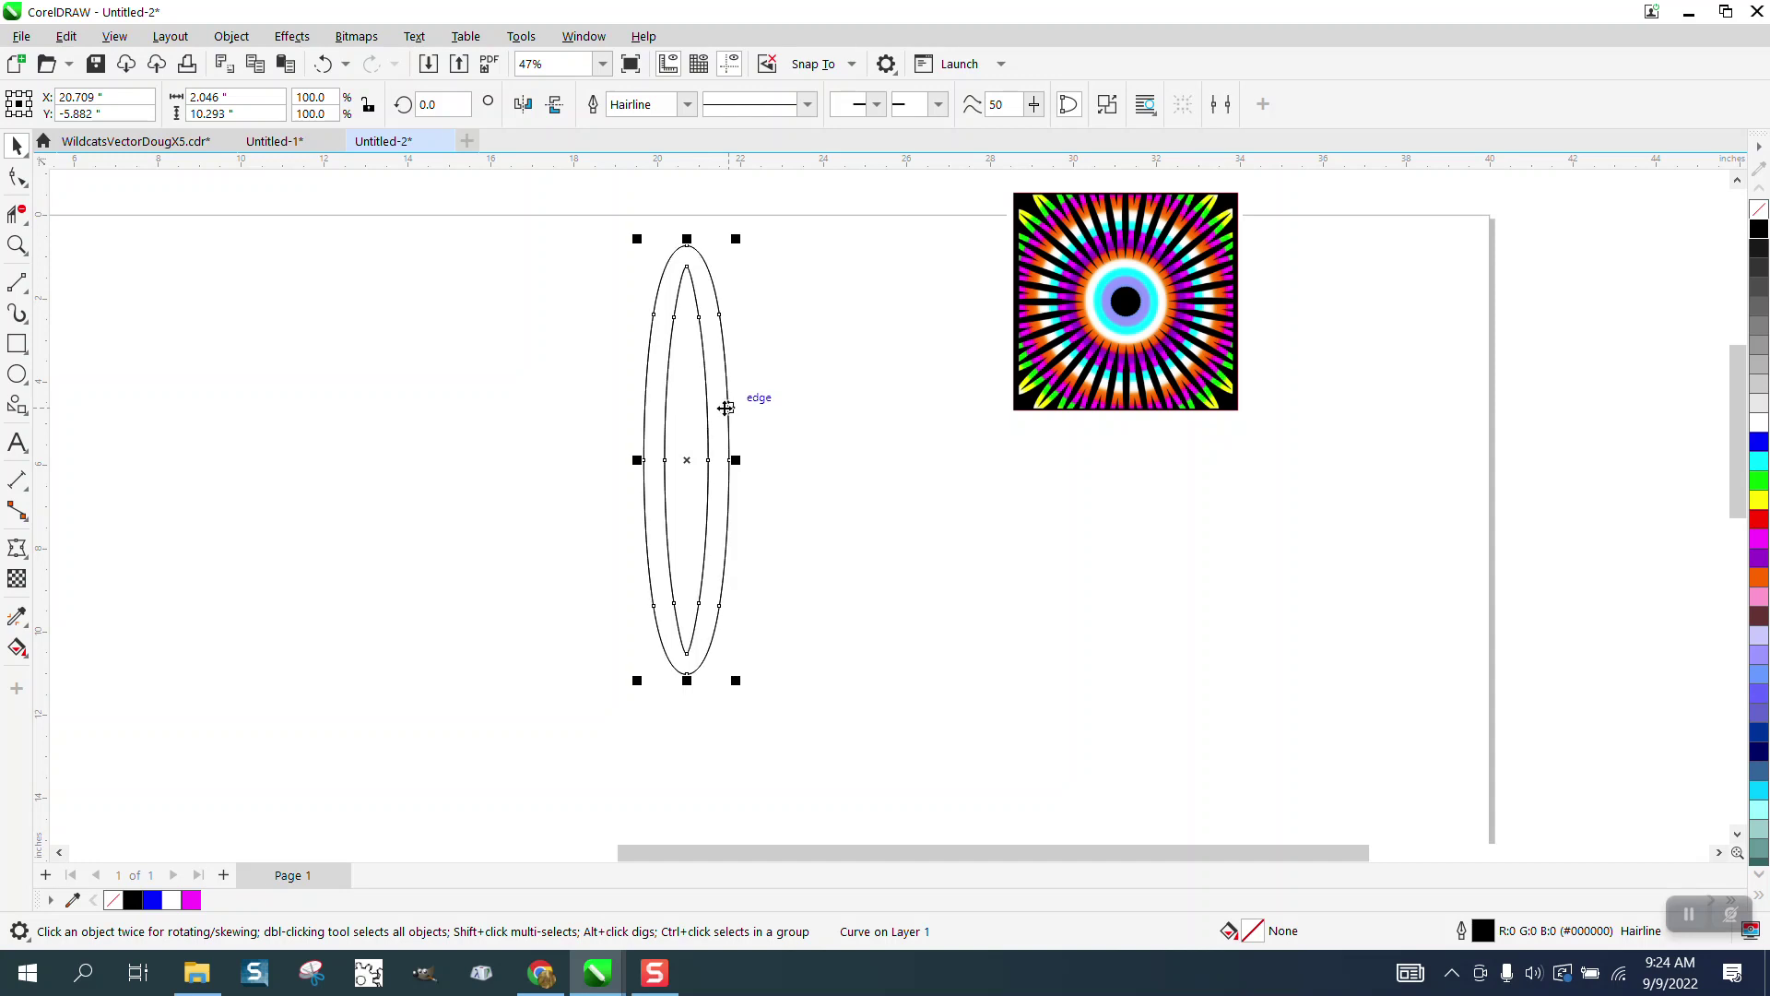
# Shift the elliptical ring's rotation centre below the shape and place a vertical guideline at X 20 in, the page's middle
pyautogui.click(687, 461)
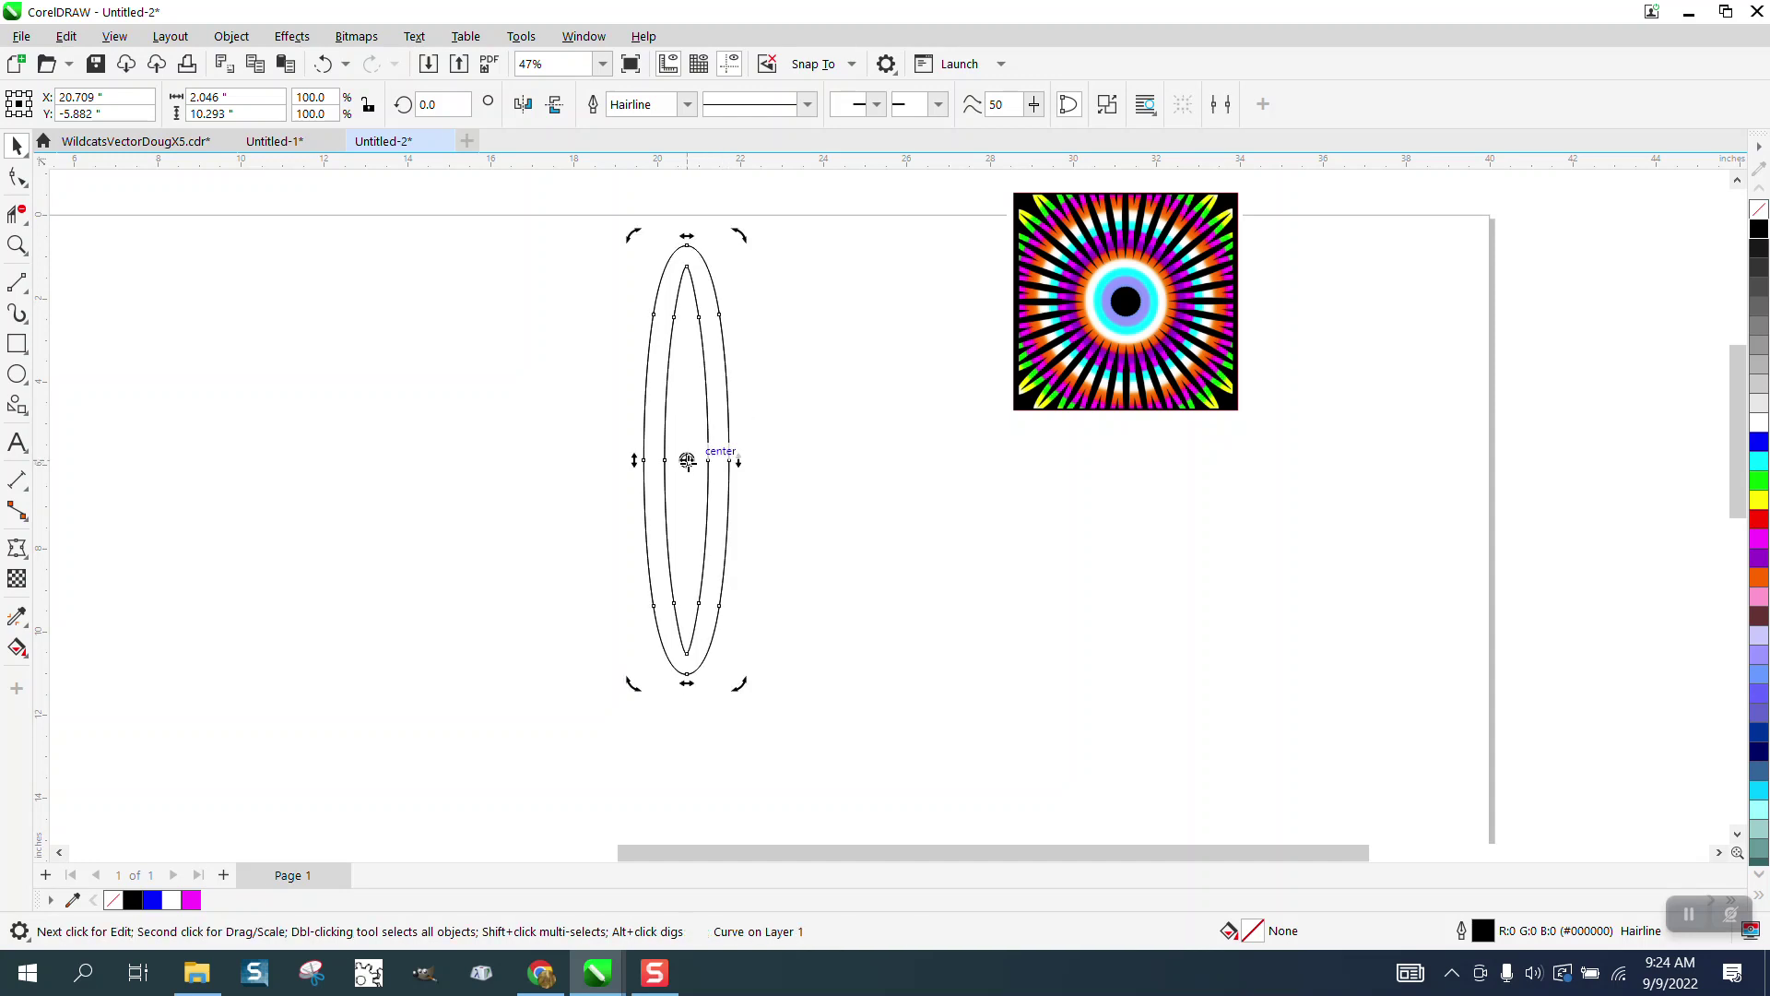
pyautogui.moveTo(687, 461)
pyautogui.mouseDown()
pyautogui.moveTo(710, 662)
pyautogui.moveTo(689, 743)
pyautogui.mouseUp()
pyautogui.click(266, 341)
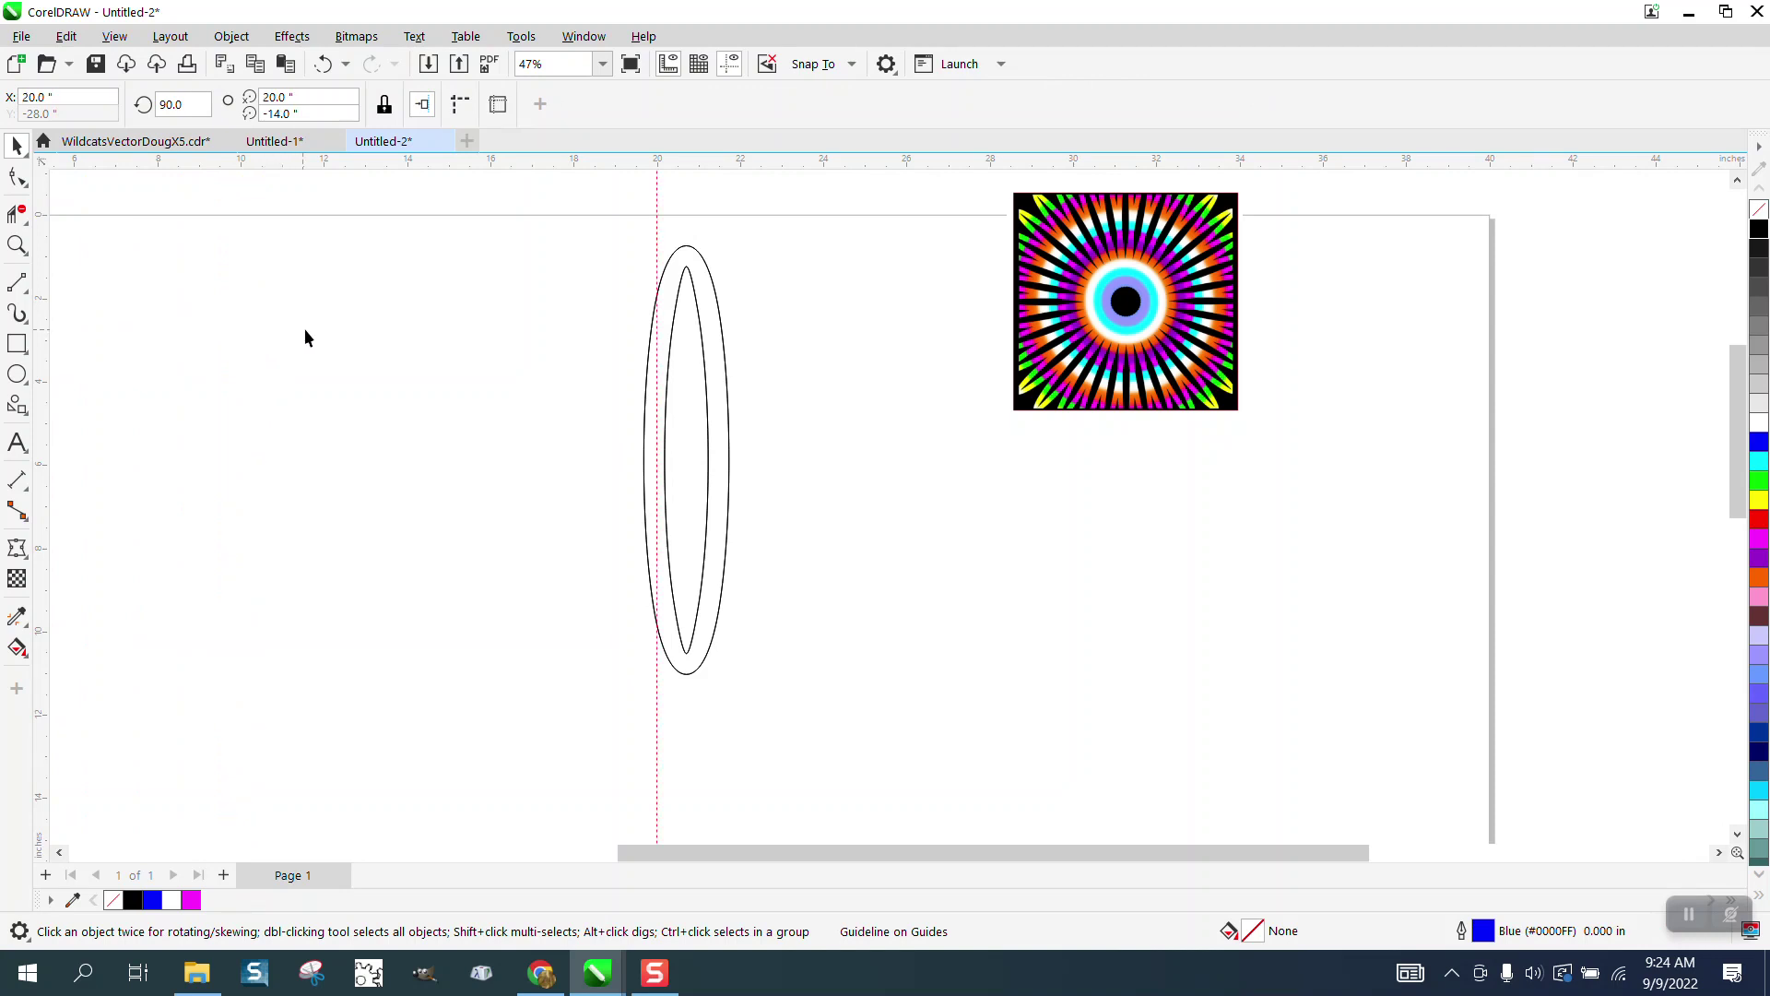
# Duplicate the elliptical ring with the copy centred on the page at X 20 in, Y -14 in, and delete the original ring
pyautogui.click(716, 354)
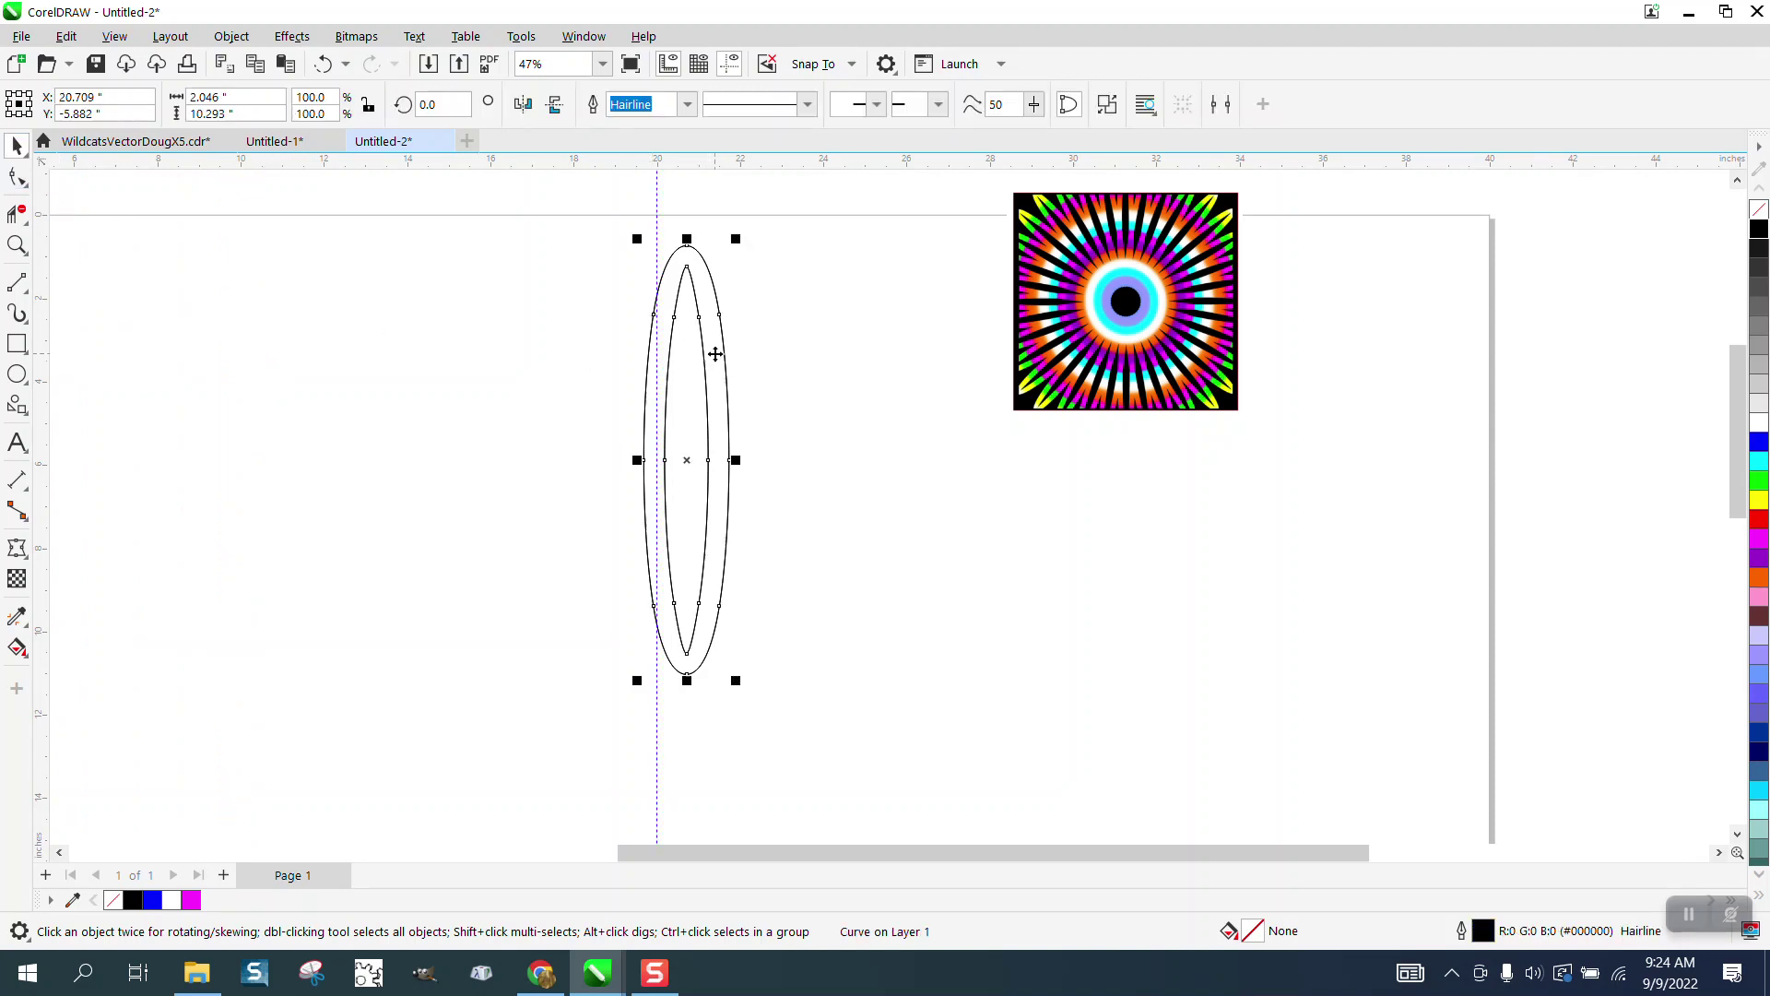
pyautogui.hotkey('ctrl', 'd')
pyautogui.click(702, 479)
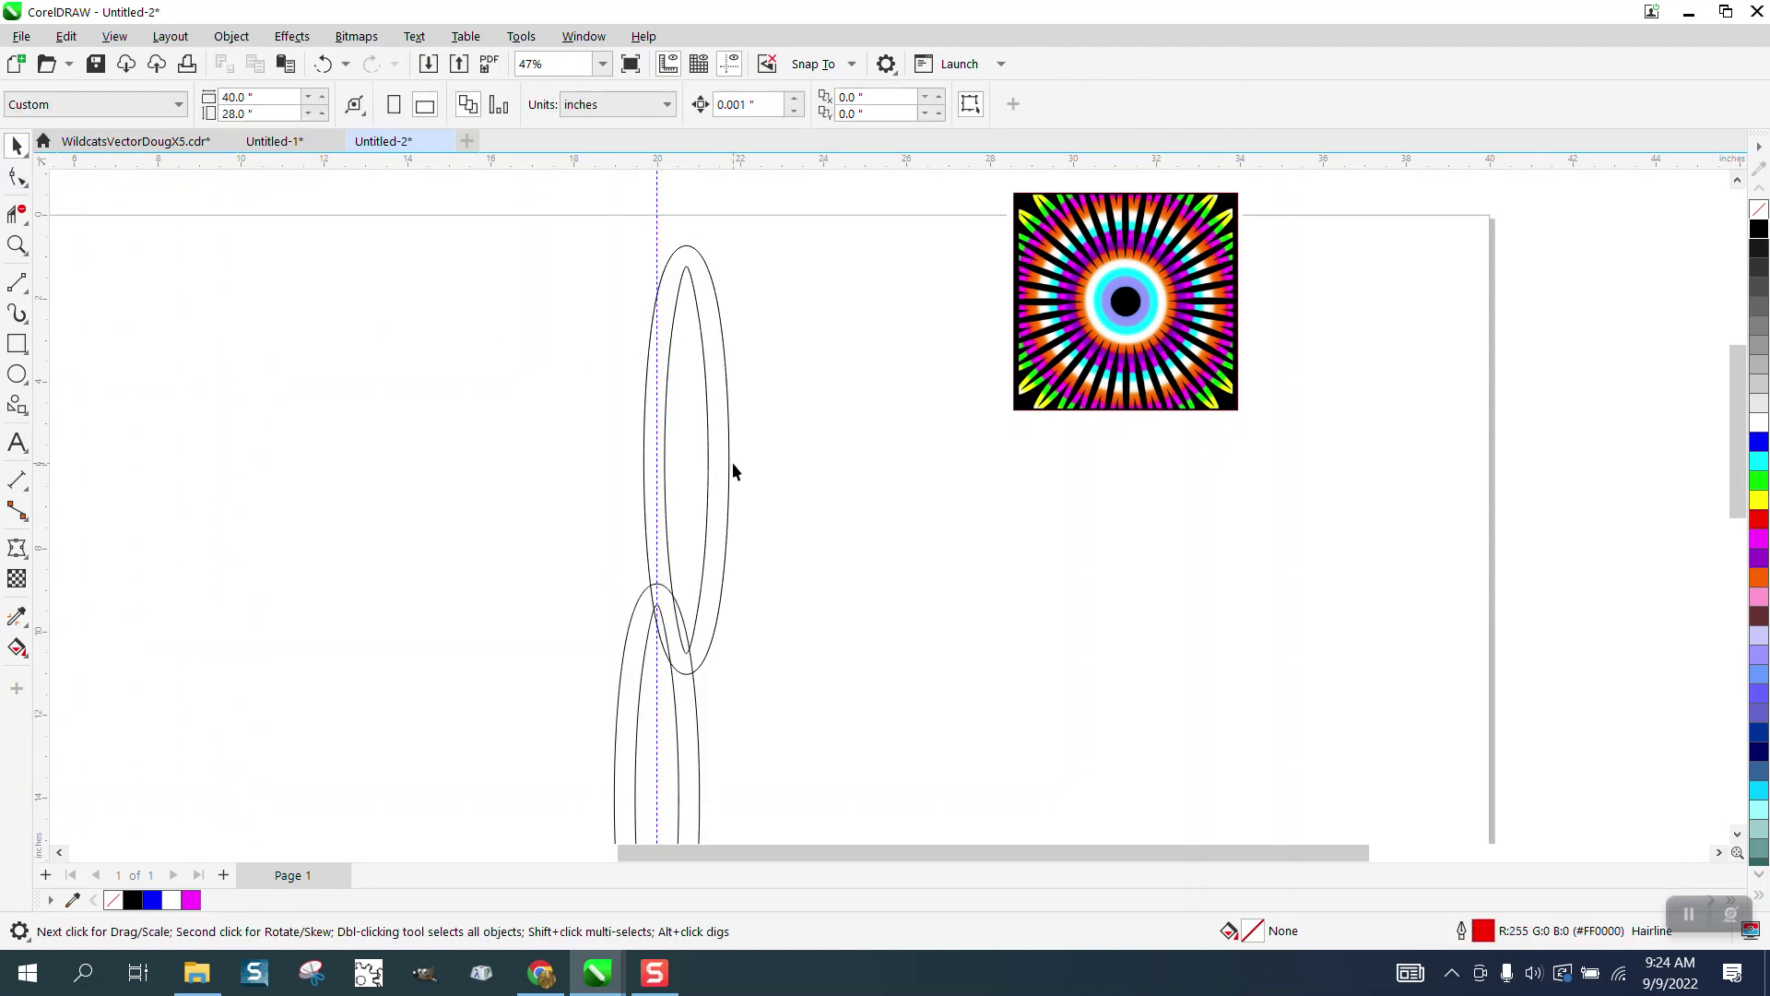
pyautogui.click(728, 461)
pyautogui.press('Delete')
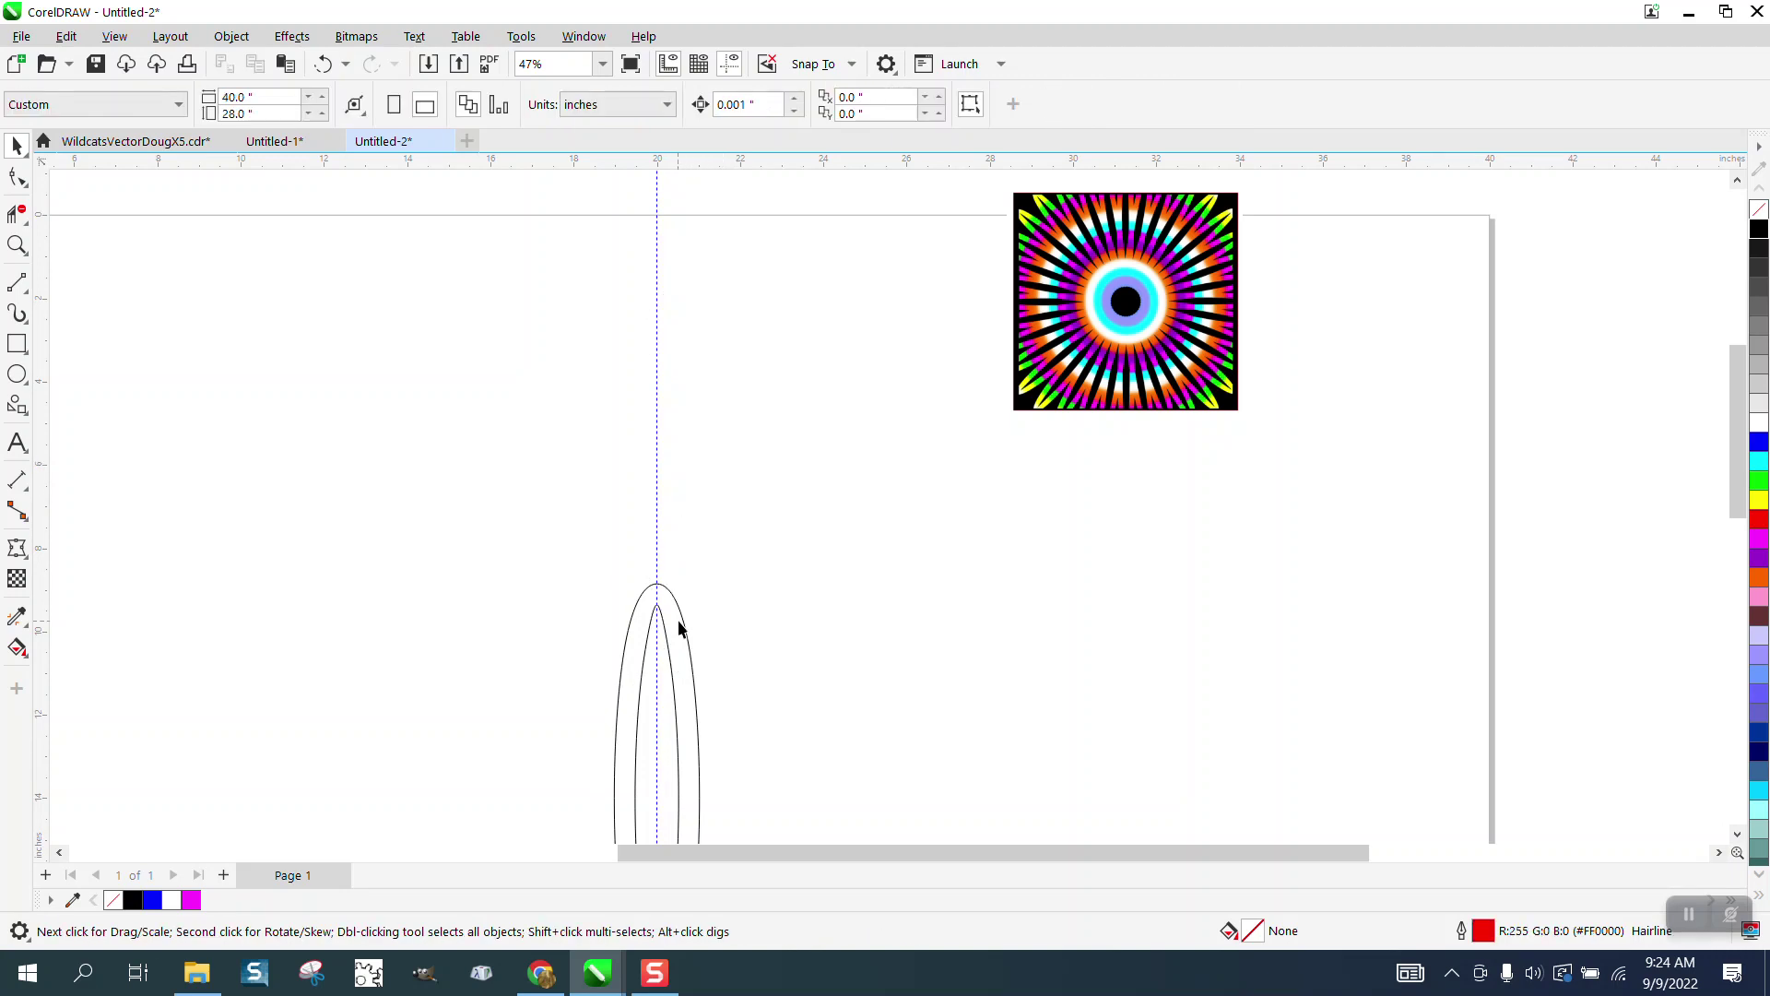
# Move the ring up along the vertical guideline to about Y -6.95 in and place a horizontal guideline at Y -14 in
pyautogui.click(663, 680)
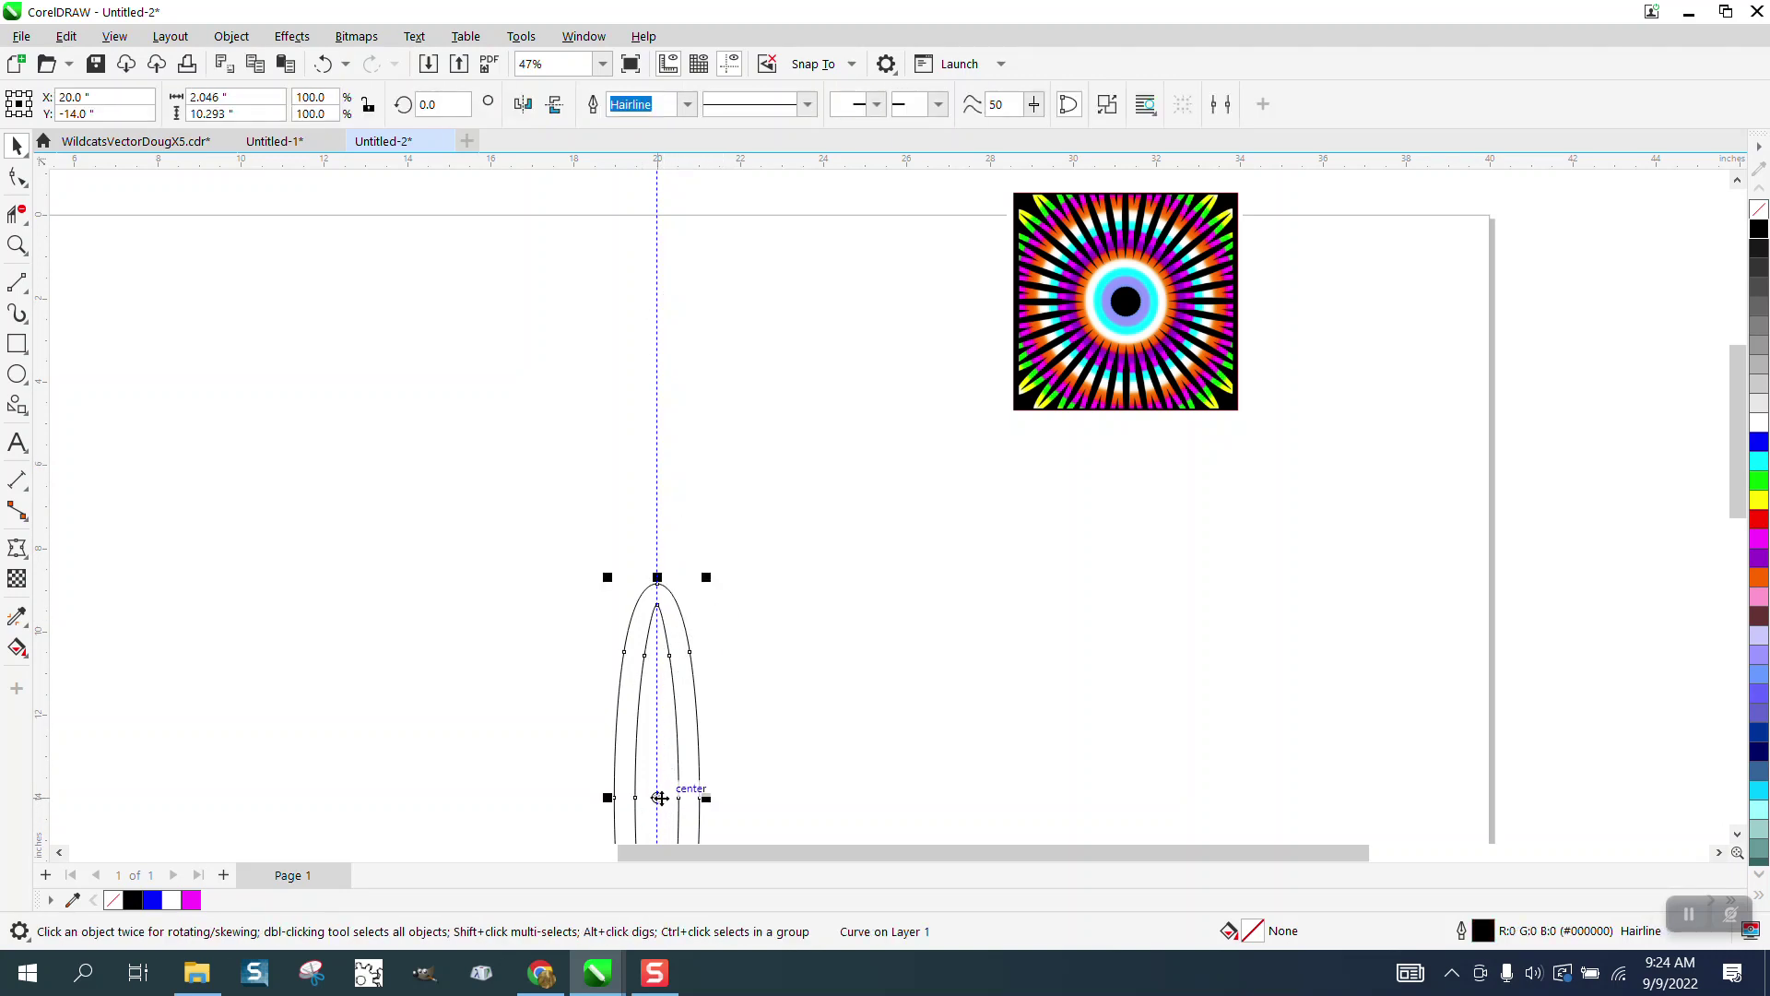
pyautogui.moveTo(660, 798); pyautogui.dragTo(658, 508)
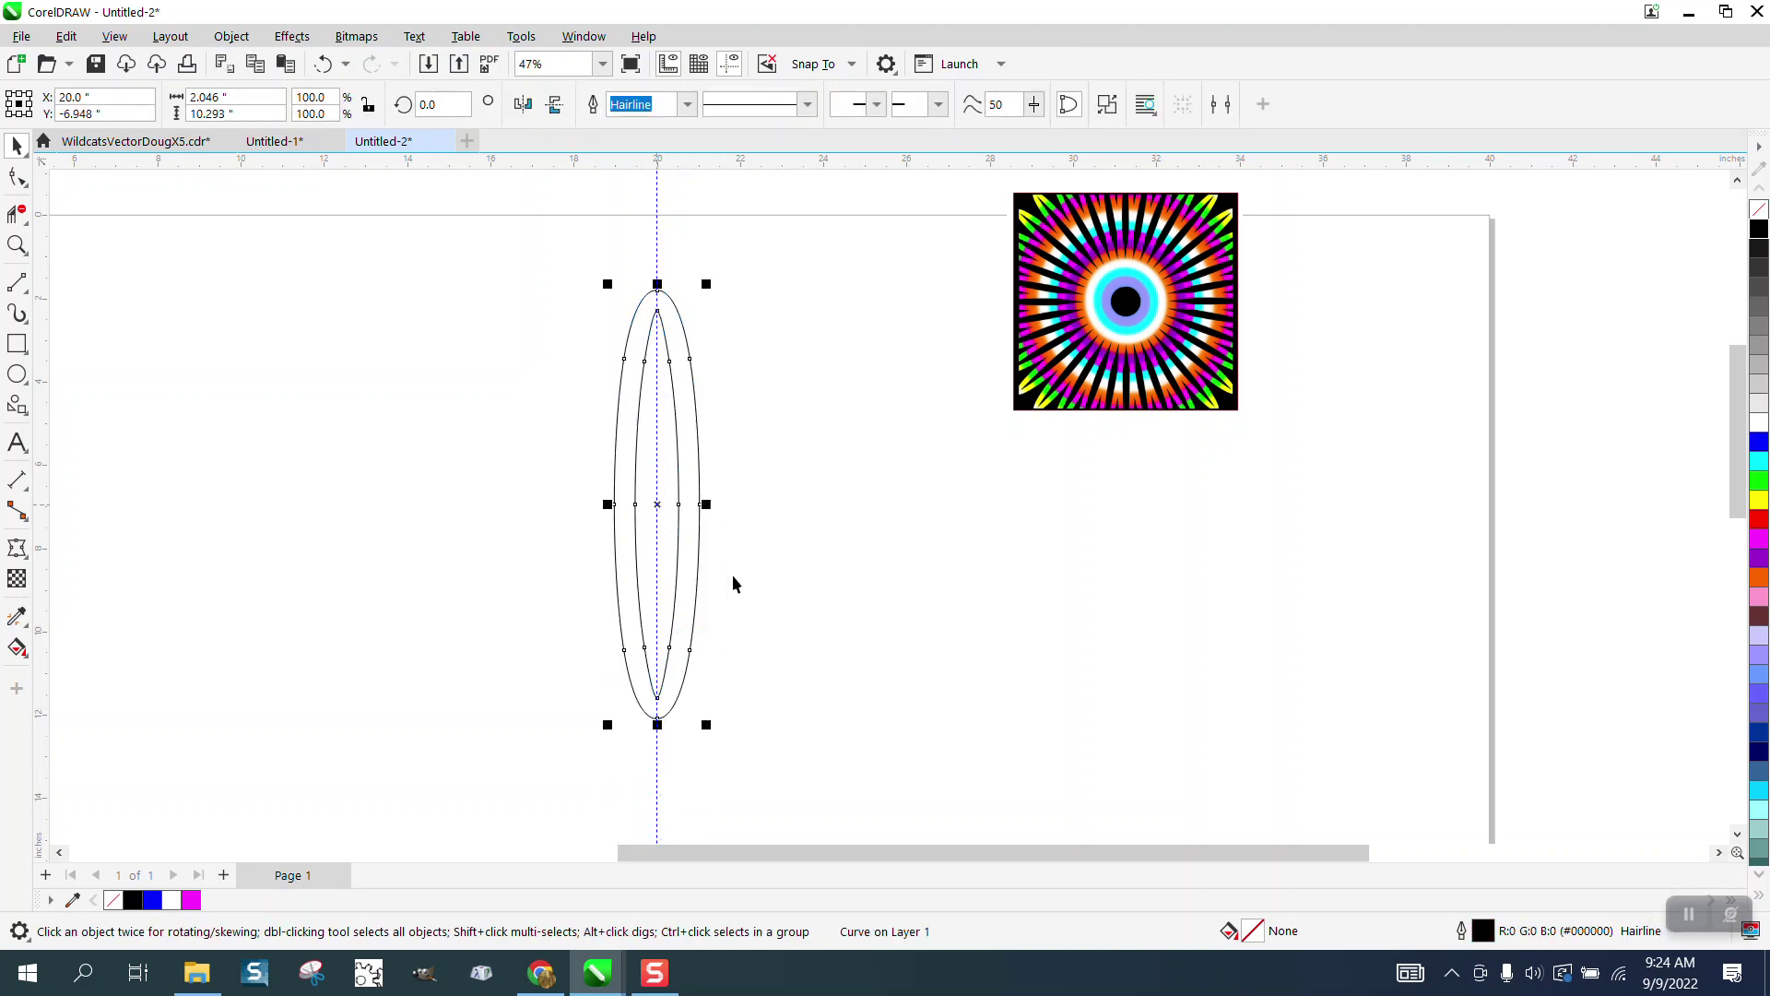
pyautogui.scroll(-3, 732, 574)
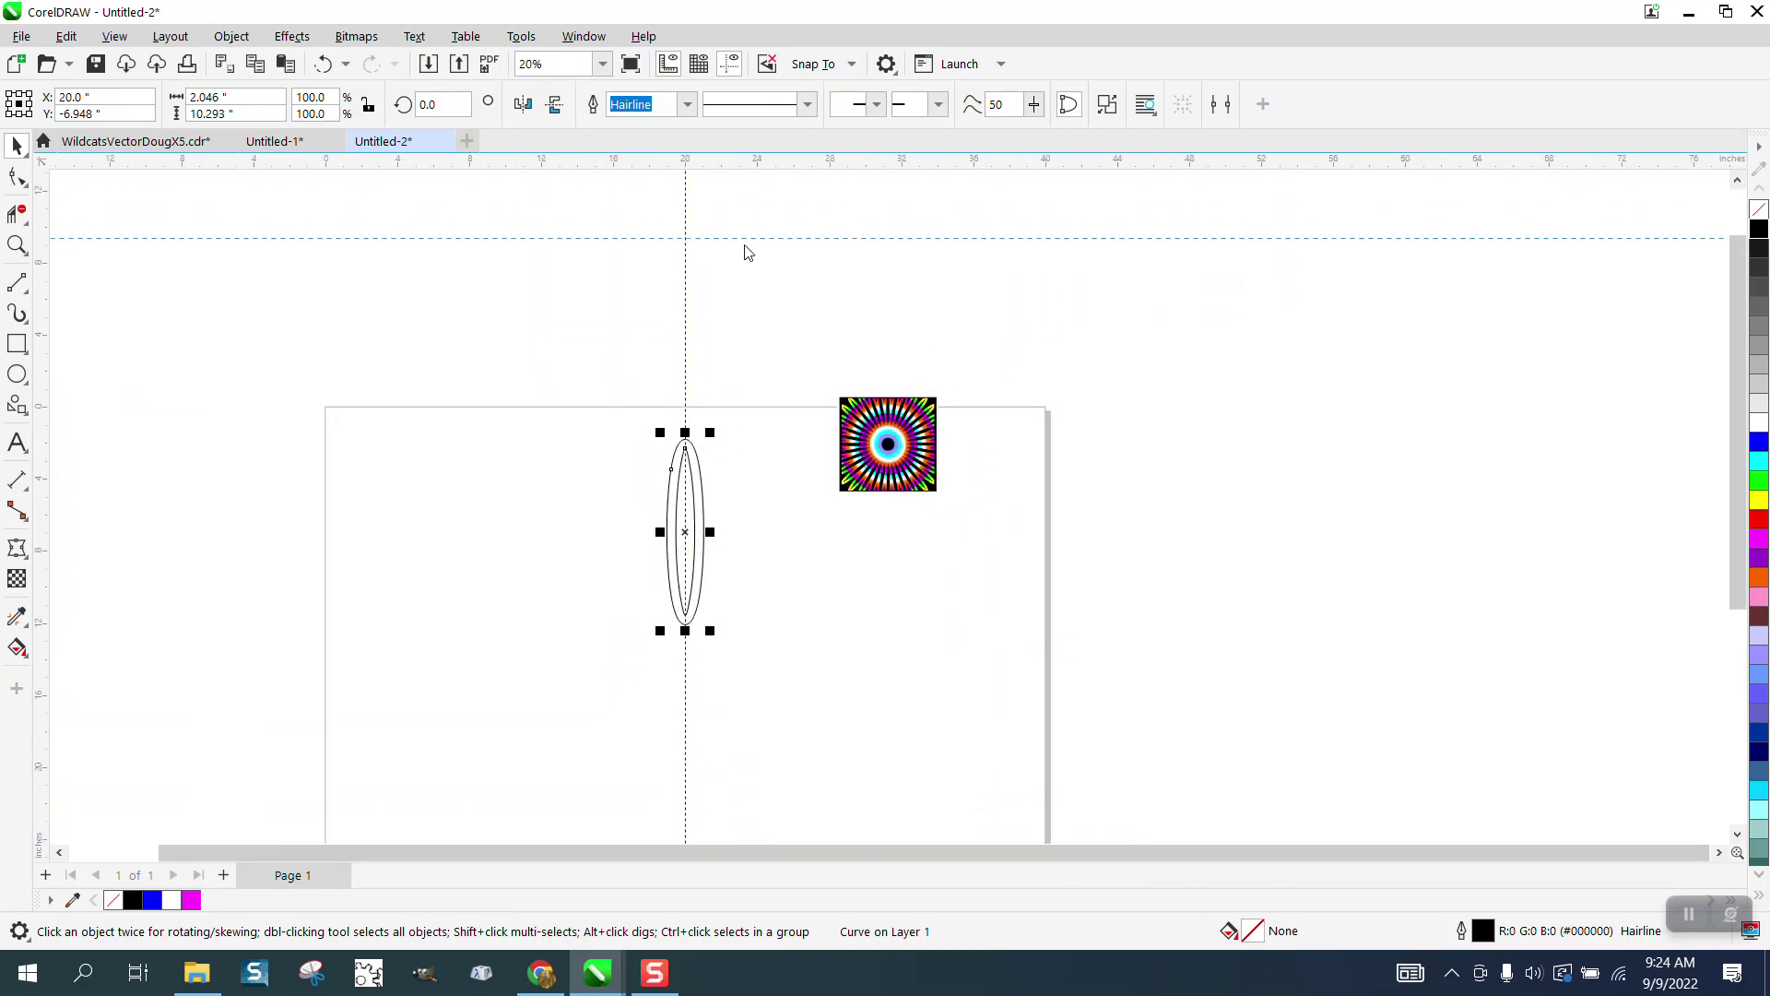
pyautogui.click(745, 244)
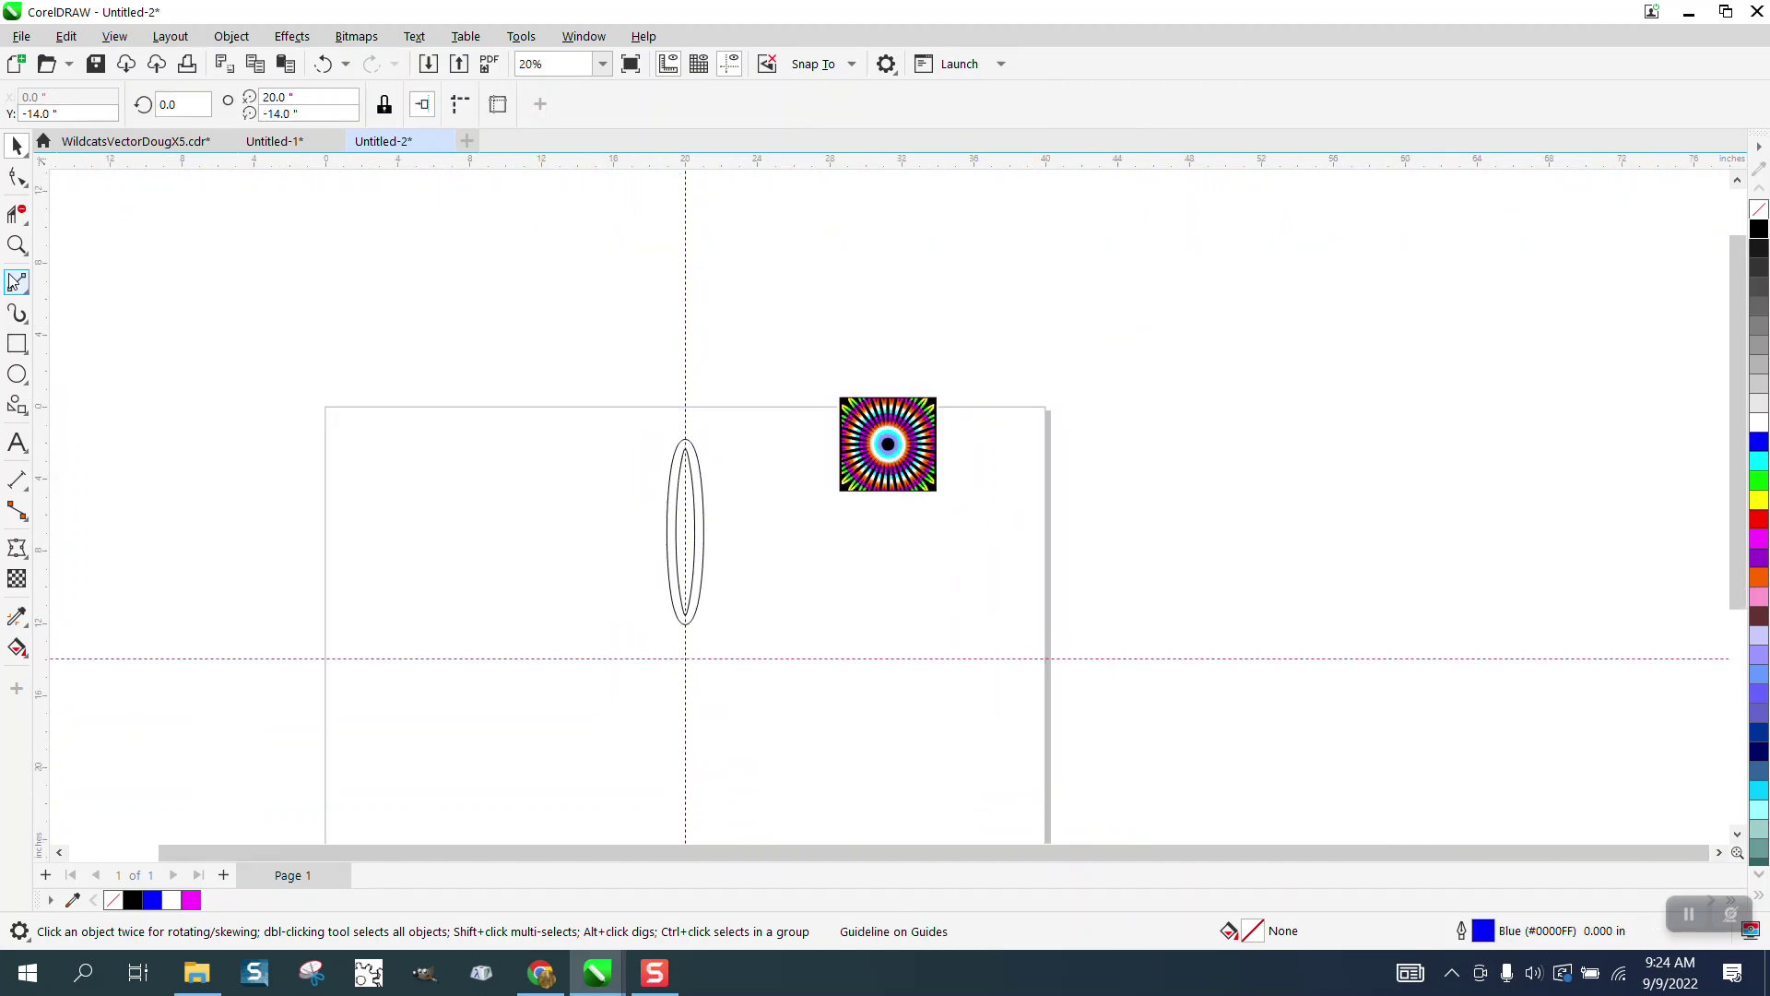
# Place the ring's rotation centre on the intersection of the two guidelines at the page centre
pyautogui.click(16, 244)
pyautogui.moveTo(598, 425); pyautogui.dragTo(950, 698)
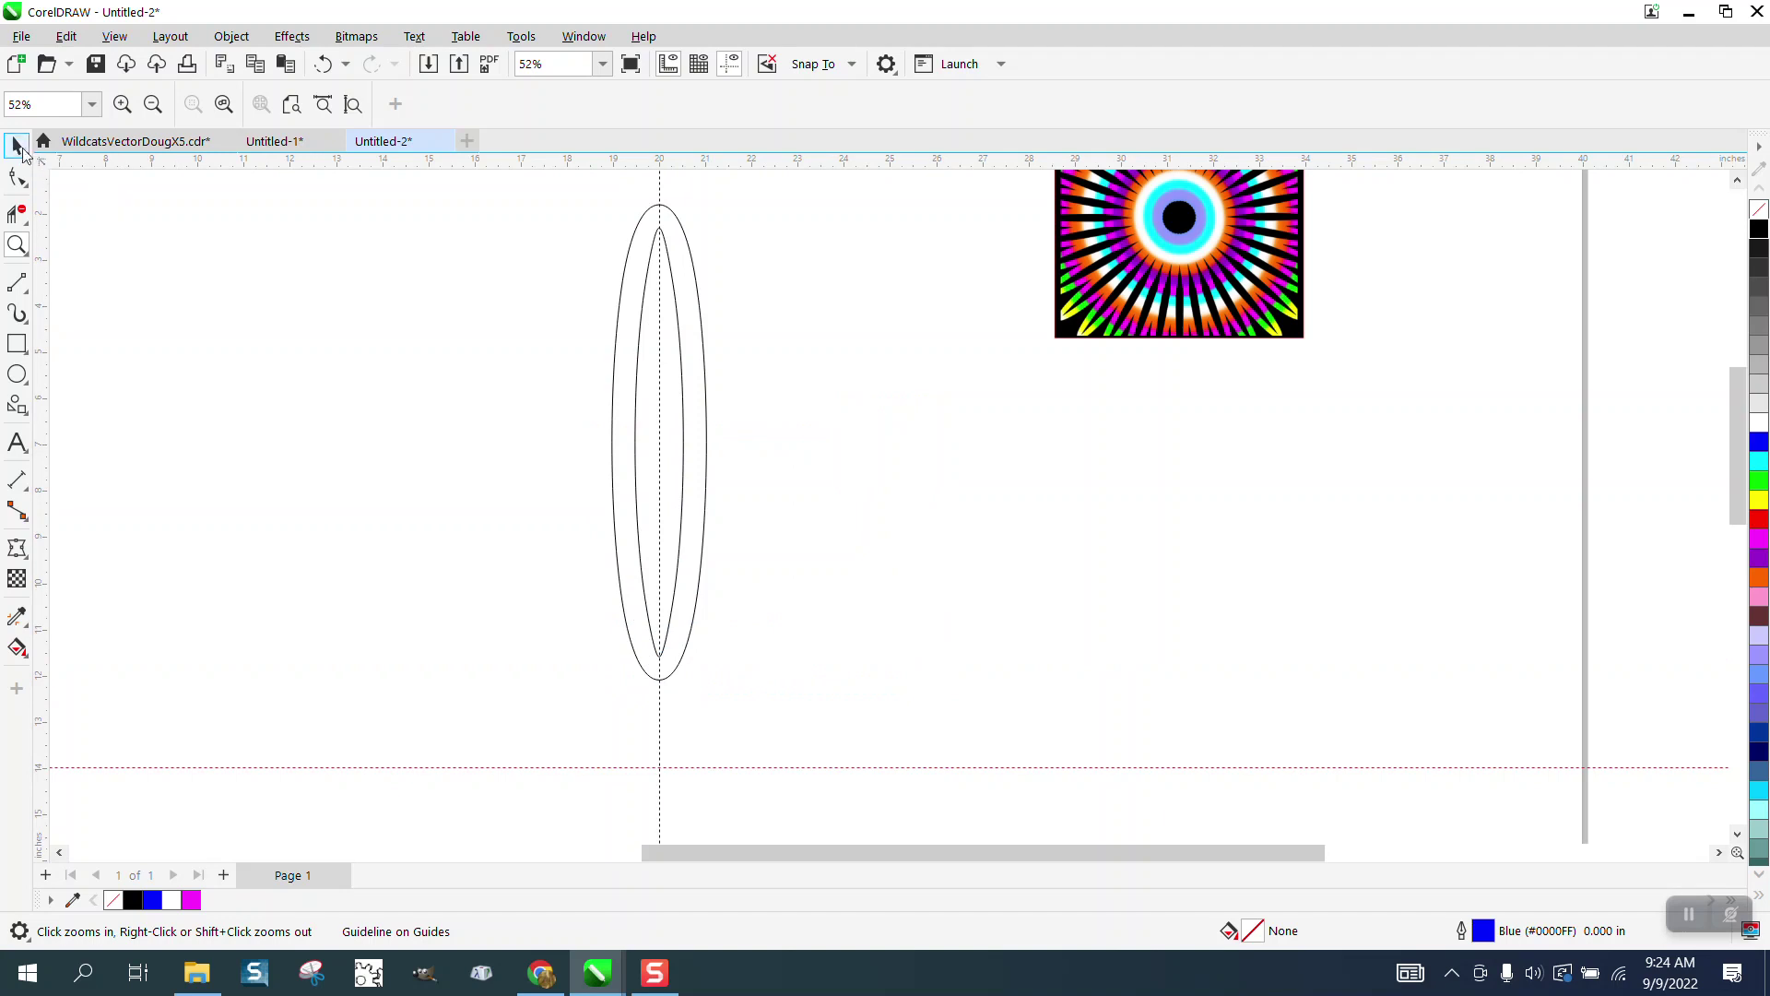
pyautogui.click(16, 146)
pyautogui.click(690, 249)
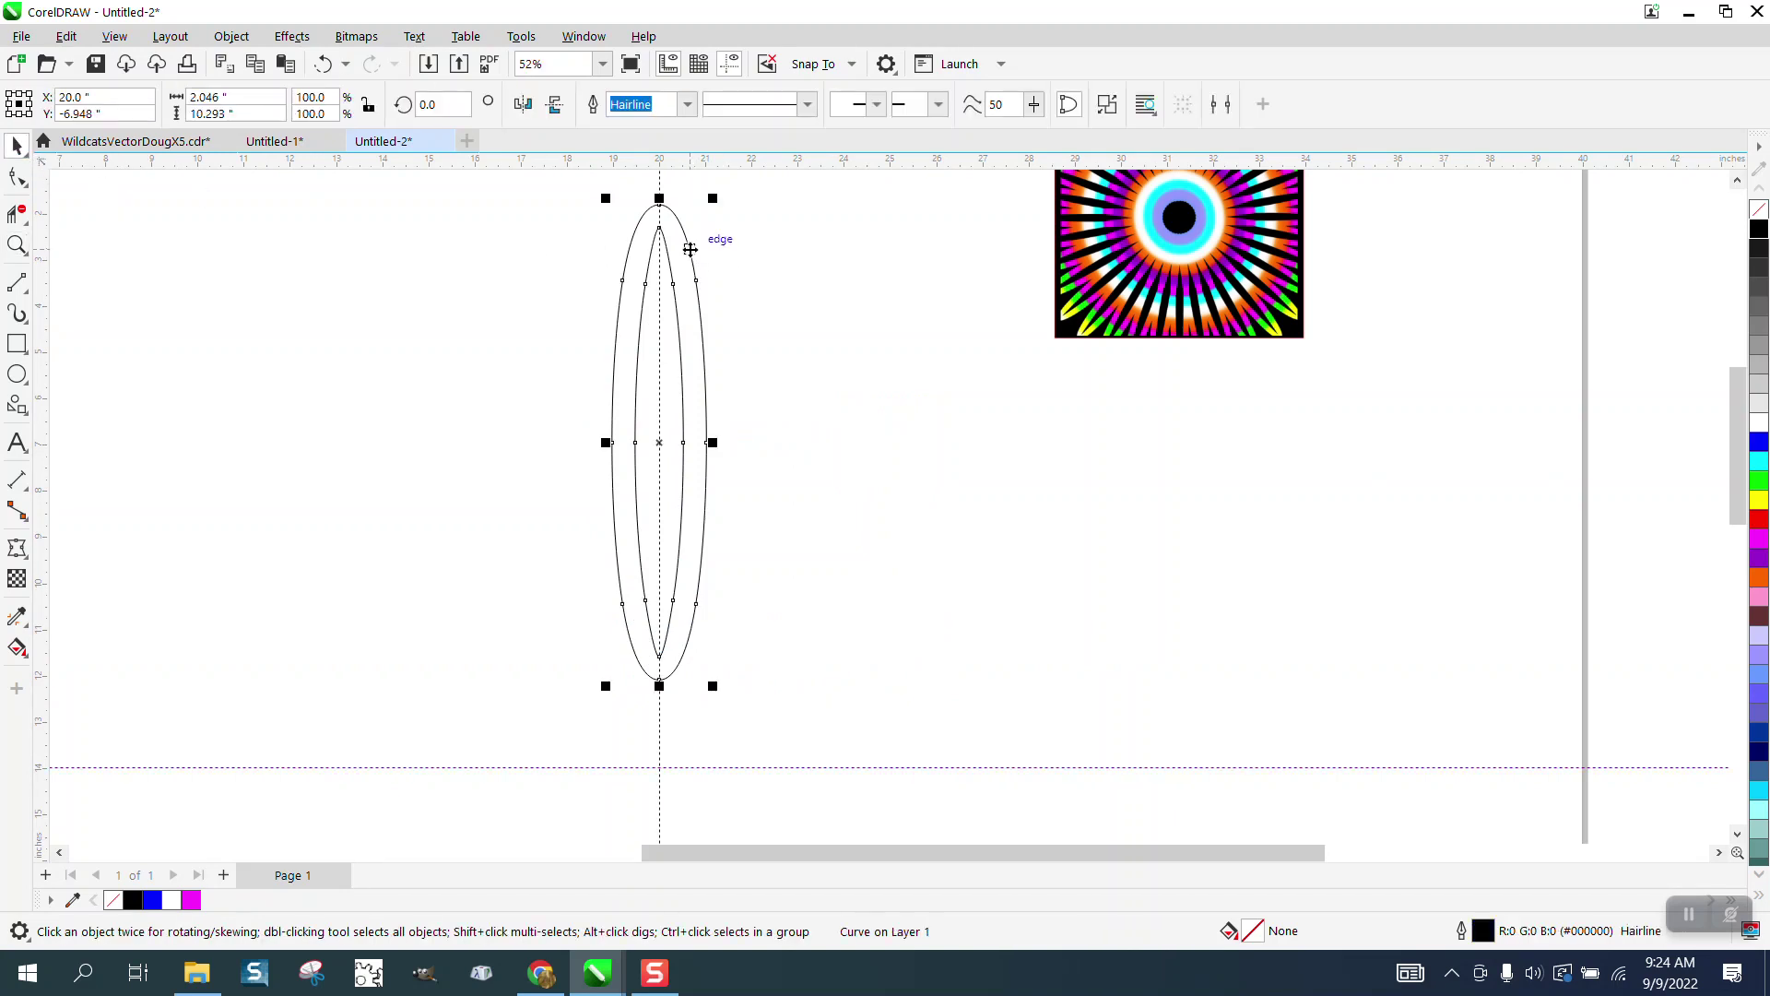
pyautogui.click(661, 443)
pyautogui.moveTo(662, 756)
pyautogui.mouseDown()
pyautogui.moveTo(798, 704)
pyautogui.moveTo(659, 763)
pyautogui.mouseUp()
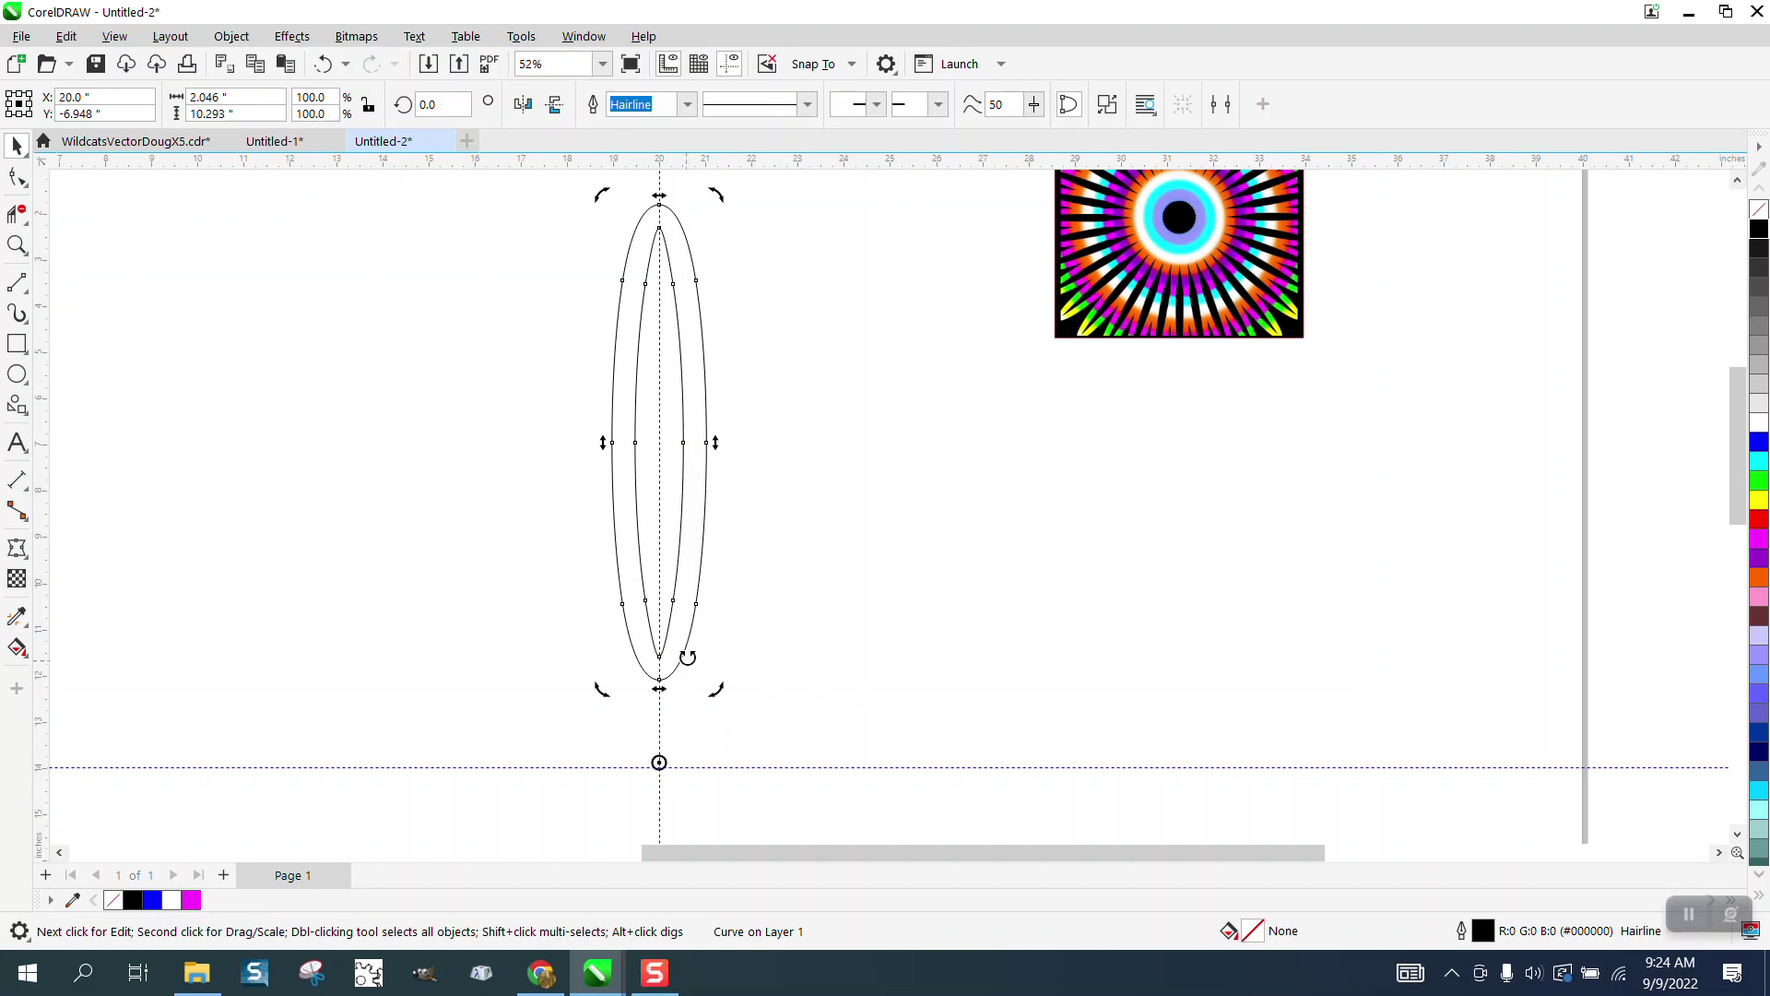
pyautogui.click(693, 623)
pyautogui.press('F10')
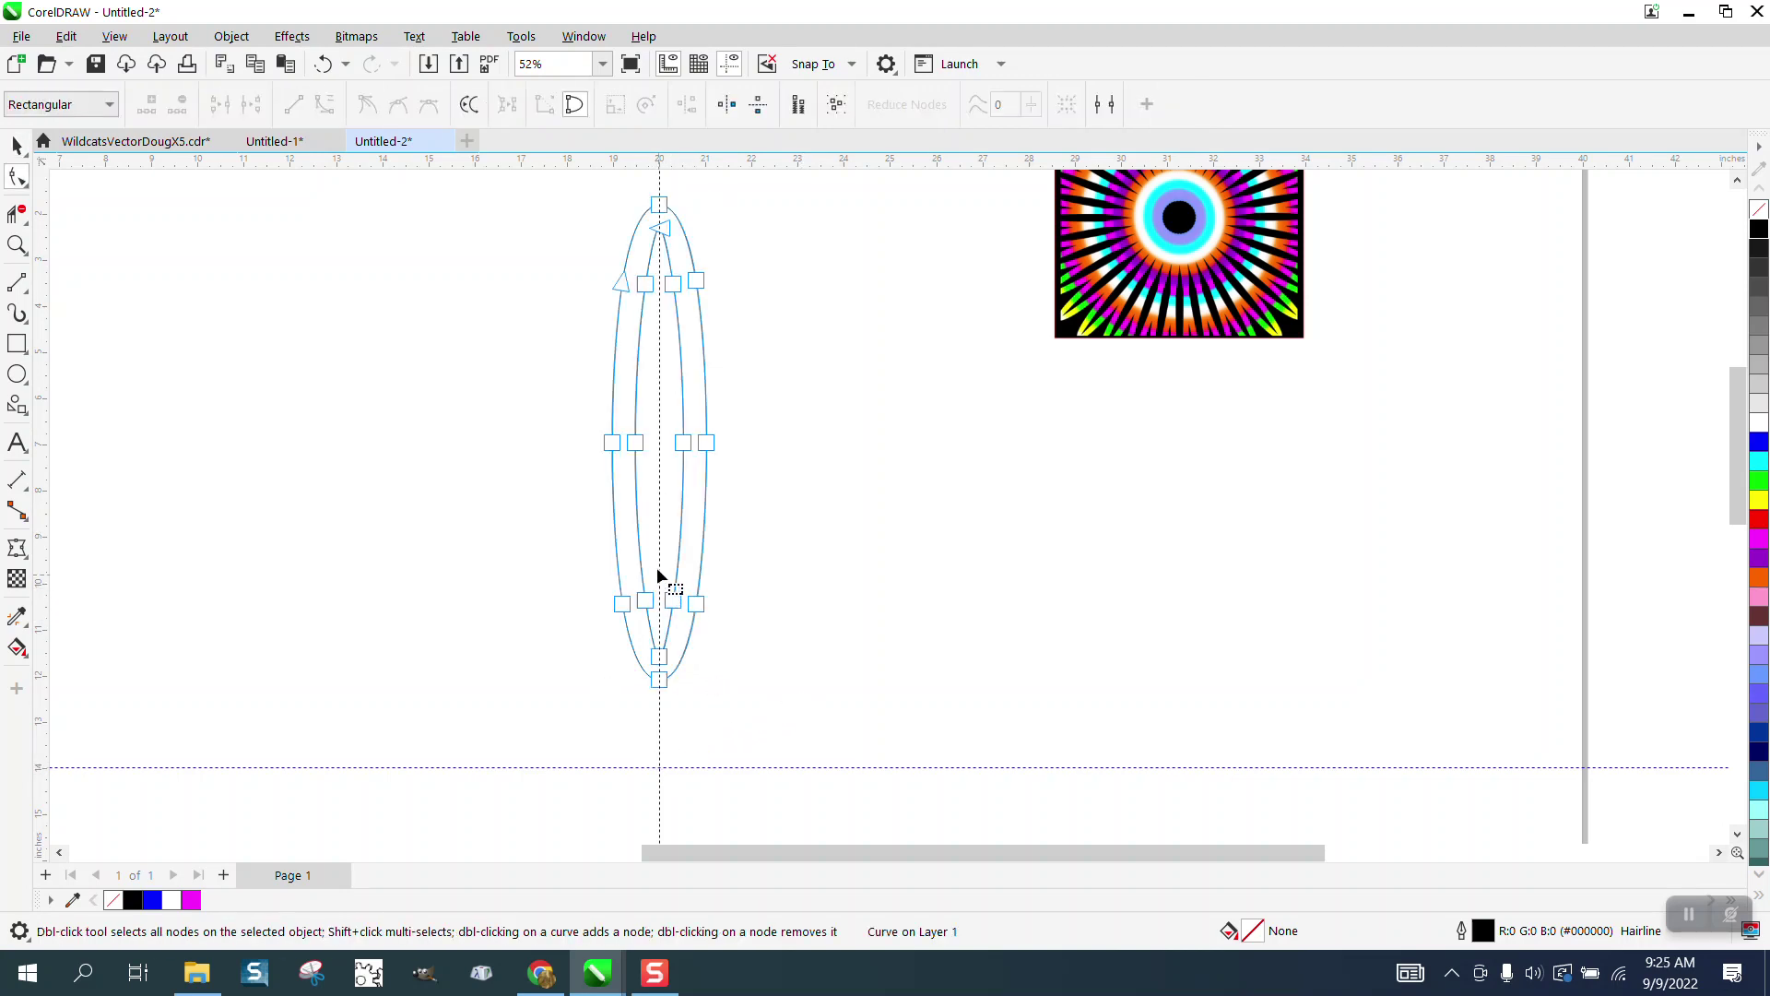
pyautogui.click(16, 145)
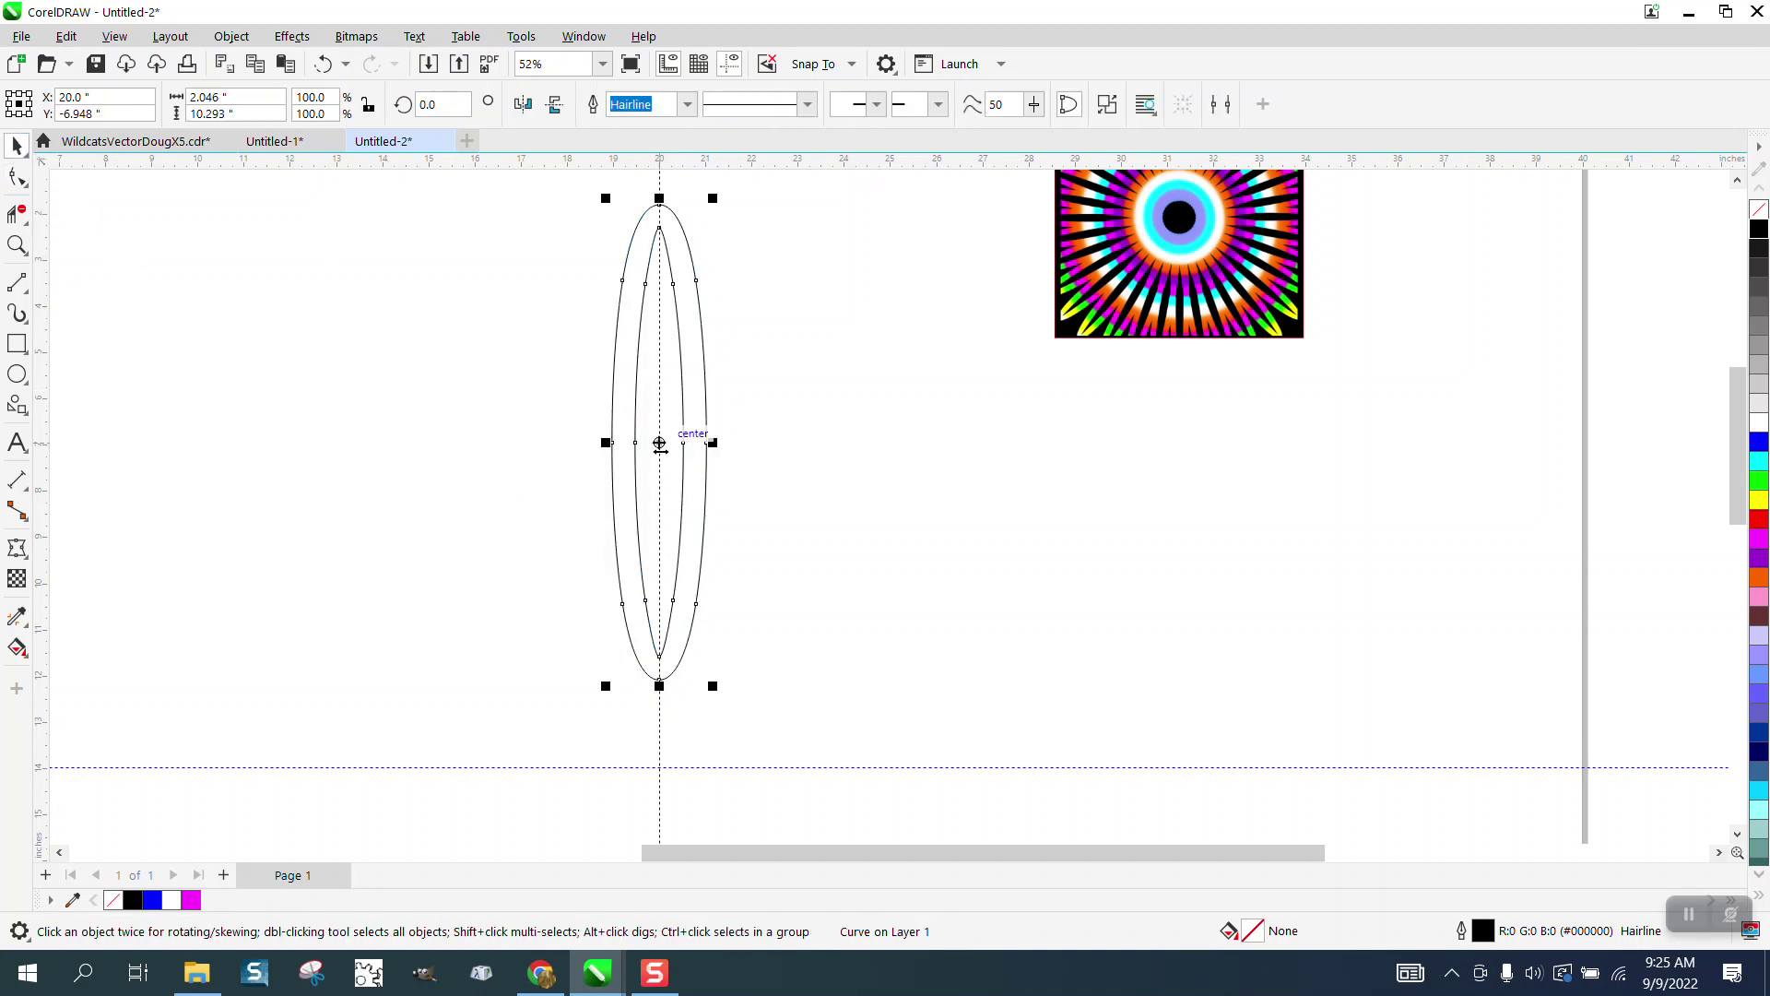
pyautogui.click(659, 442)
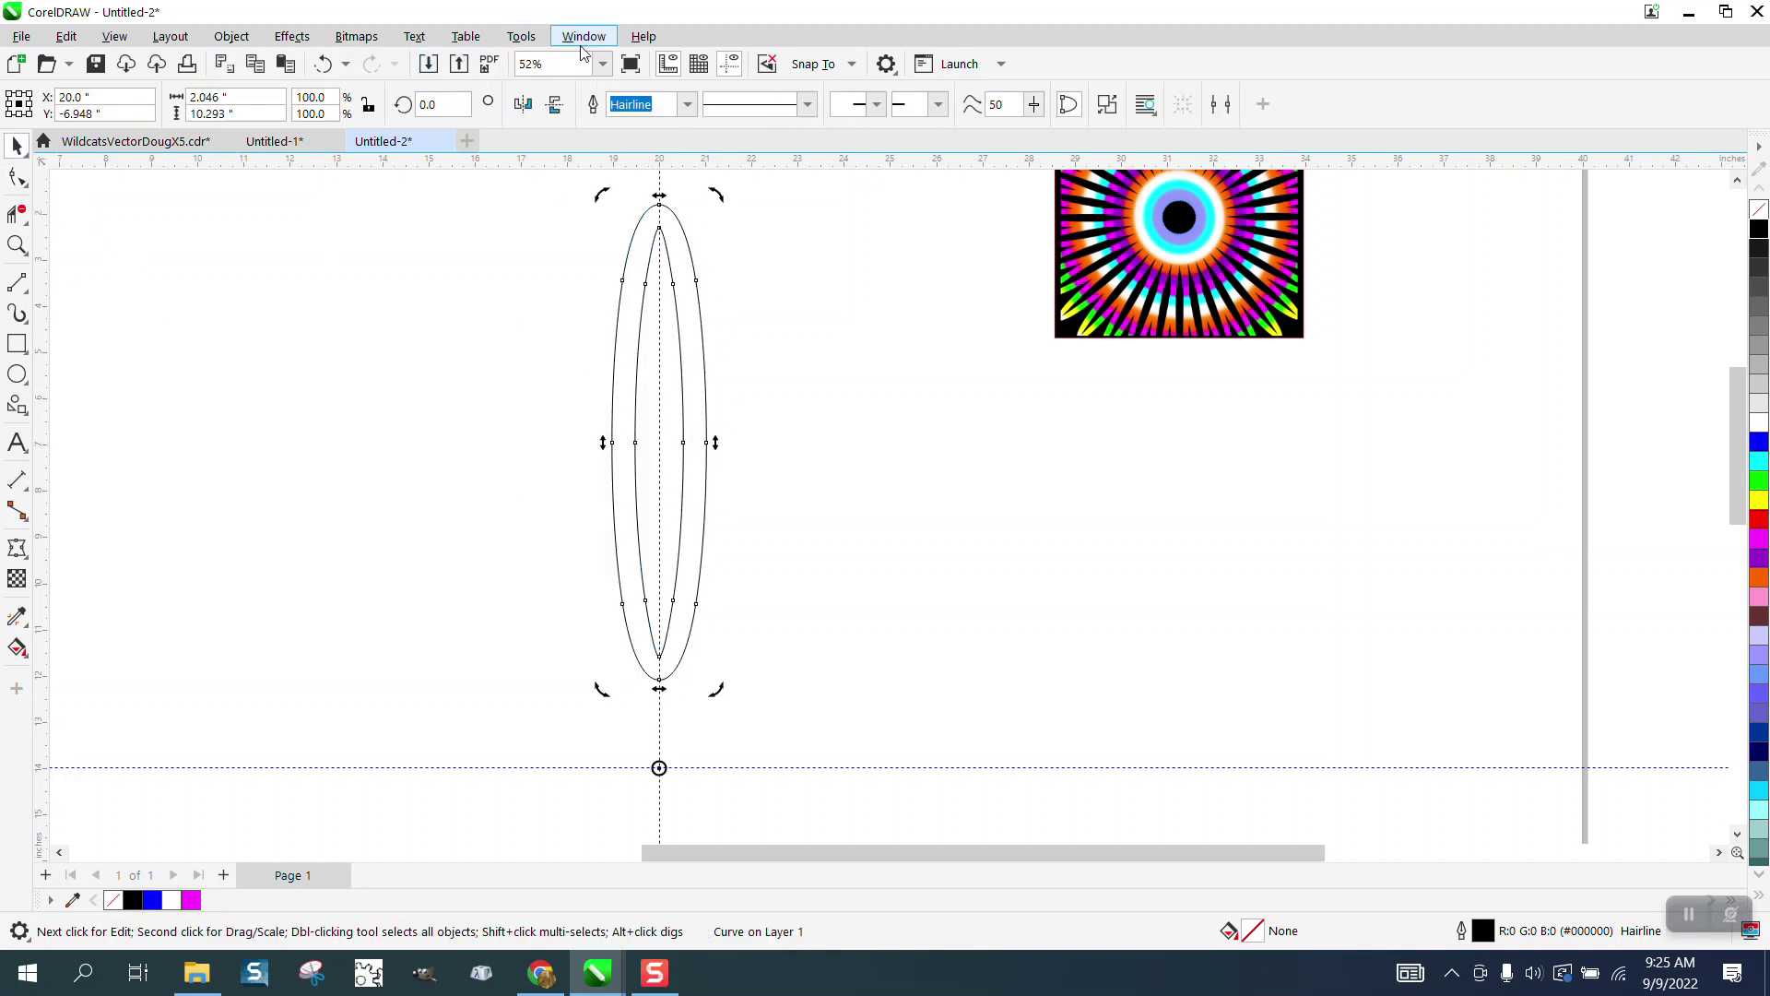
# Rotate the ring around the guideline intersection by 10 degrees with 35 copies to form a full circle of petals
pyautogui.click(584, 42)
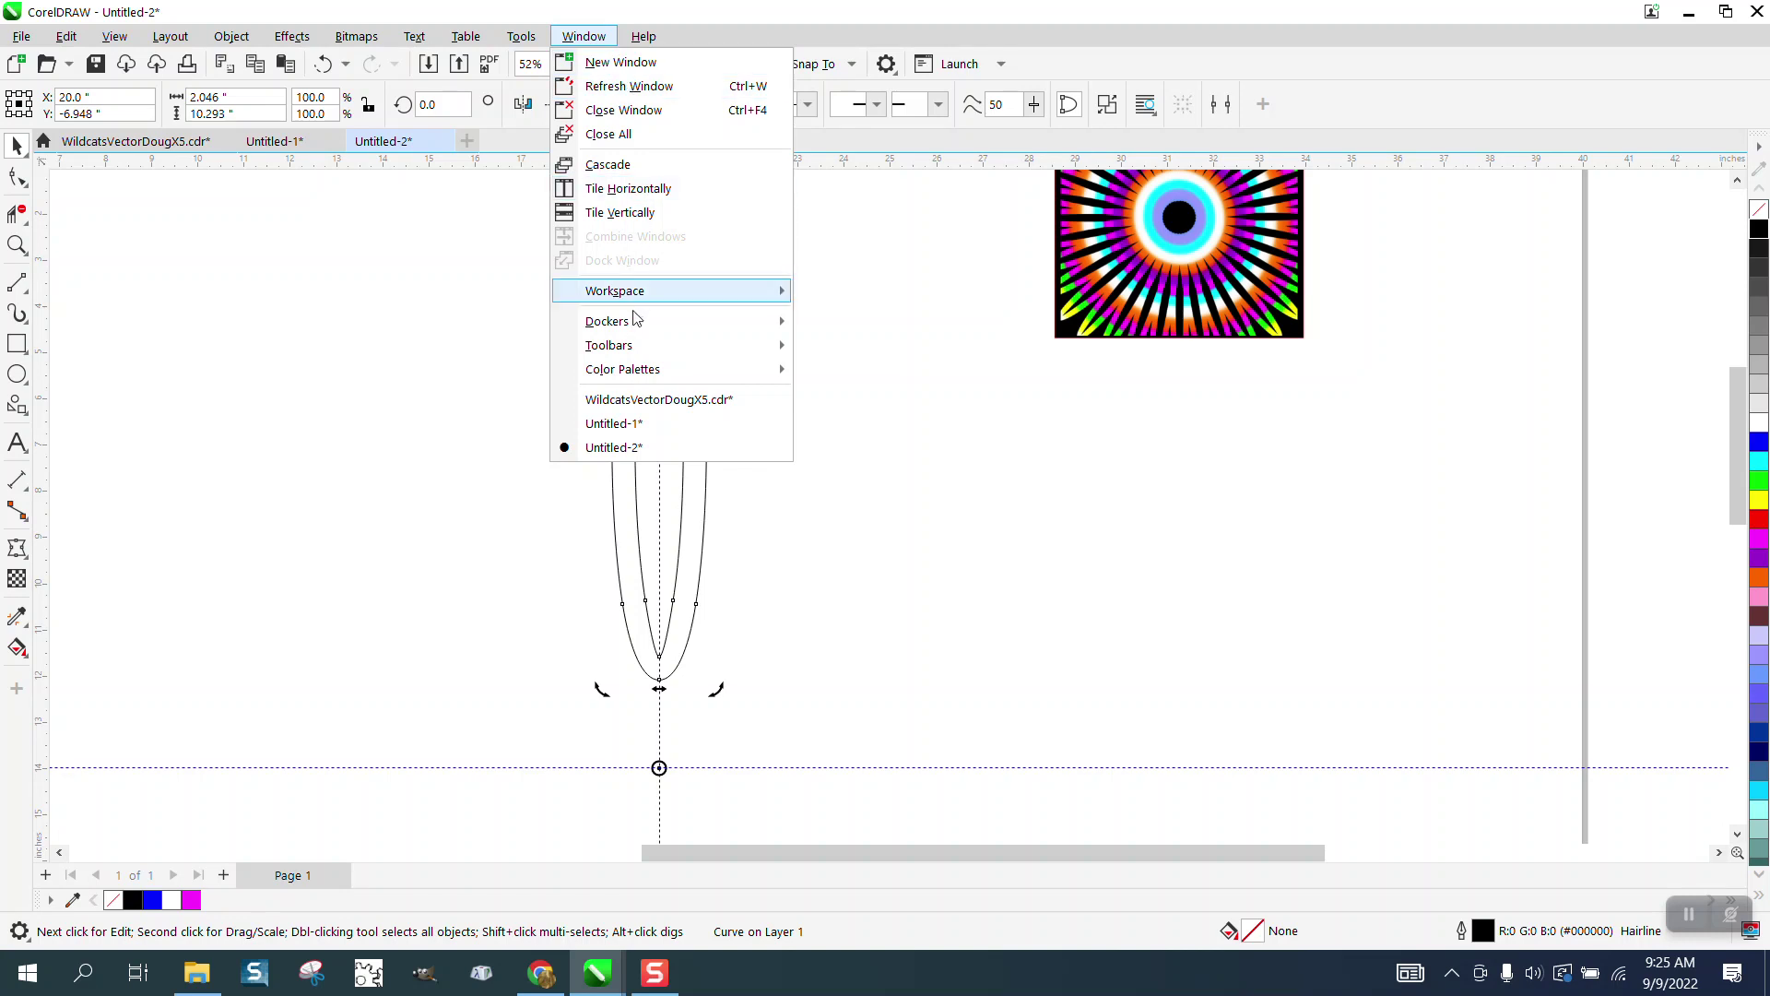
pyautogui.moveTo(636, 321)
pyautogui.click(905, 274)
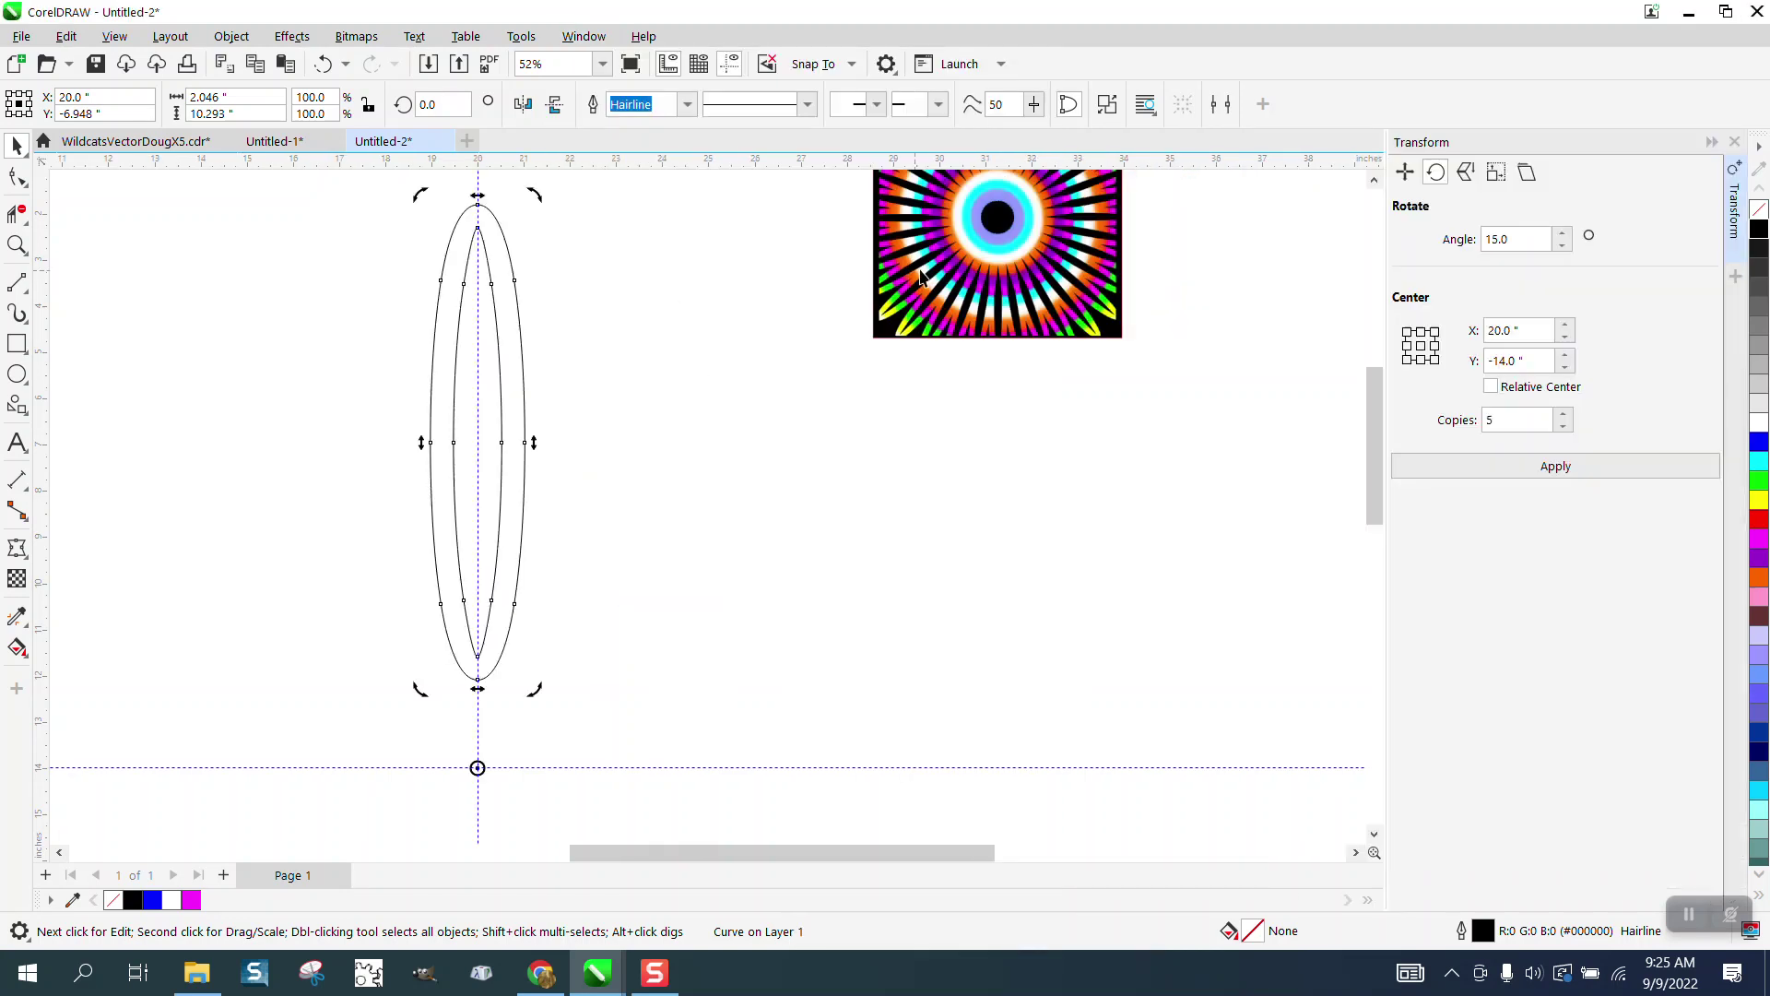
pyautogui.moveTo(1549, 239); pyautogui.dragTo(1358, 215)
pyautogui.write('210')
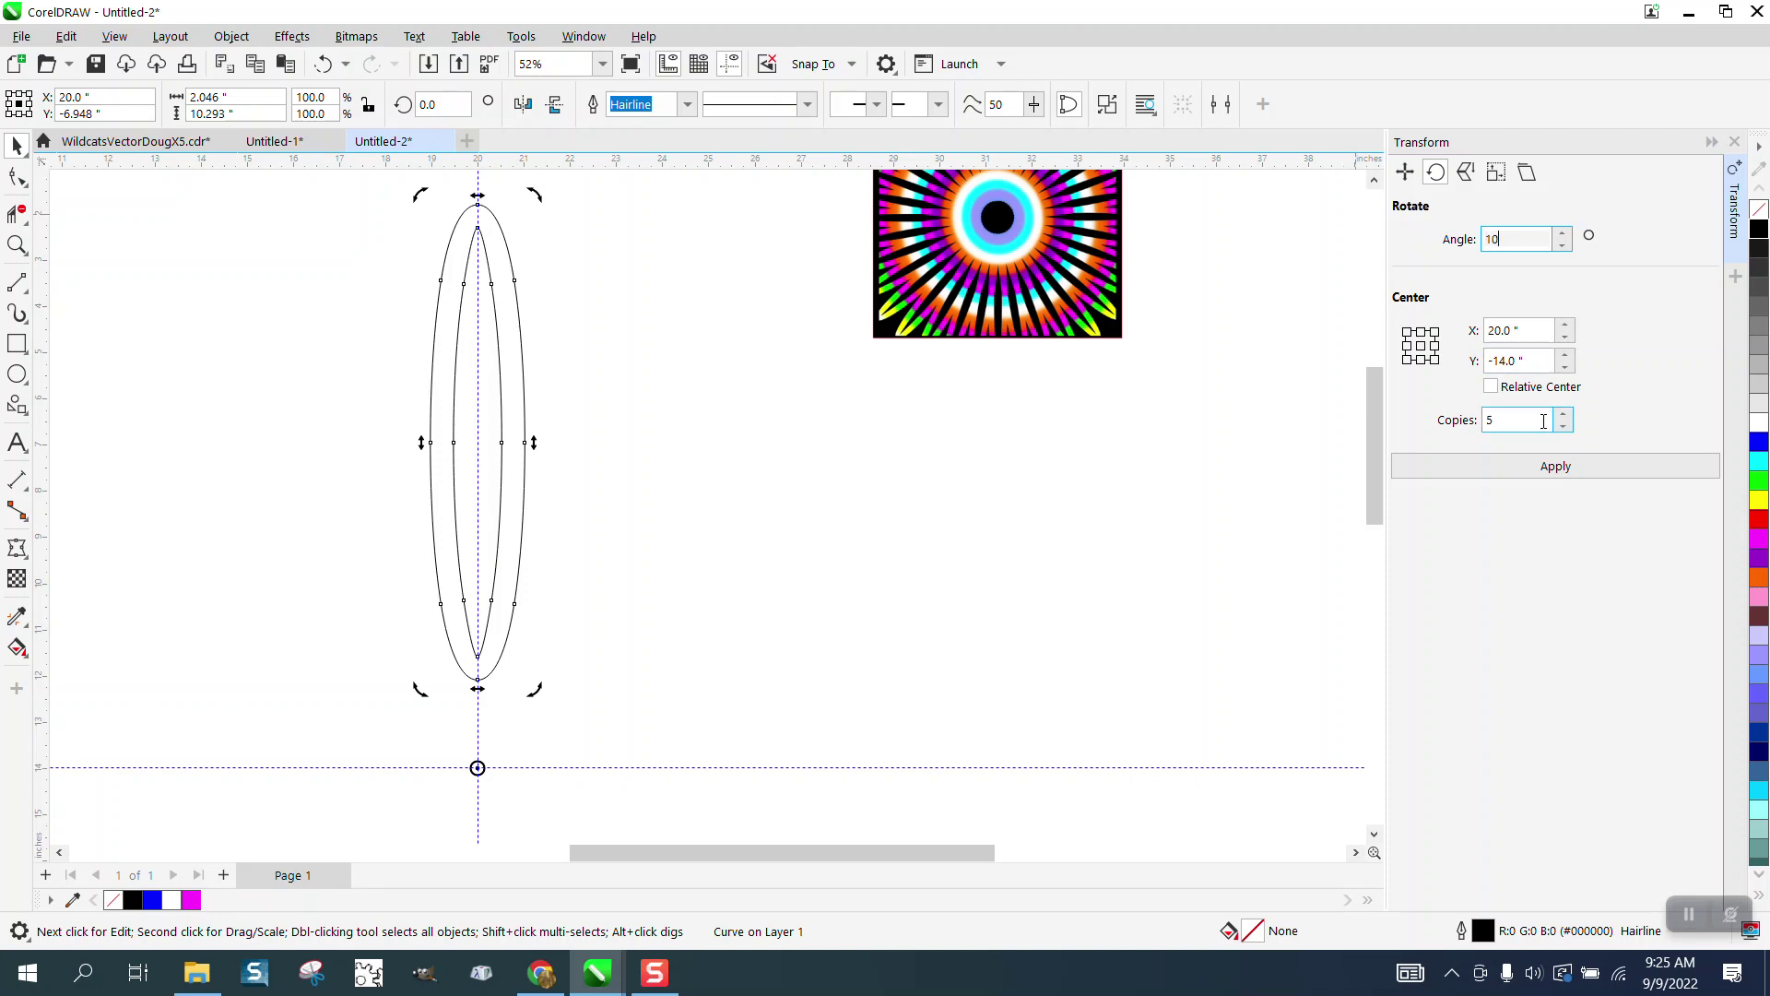
pyautogui.moveTo(1546, 421); pyautogui.dragTo(1420, 442)
pyautogui.write('35')
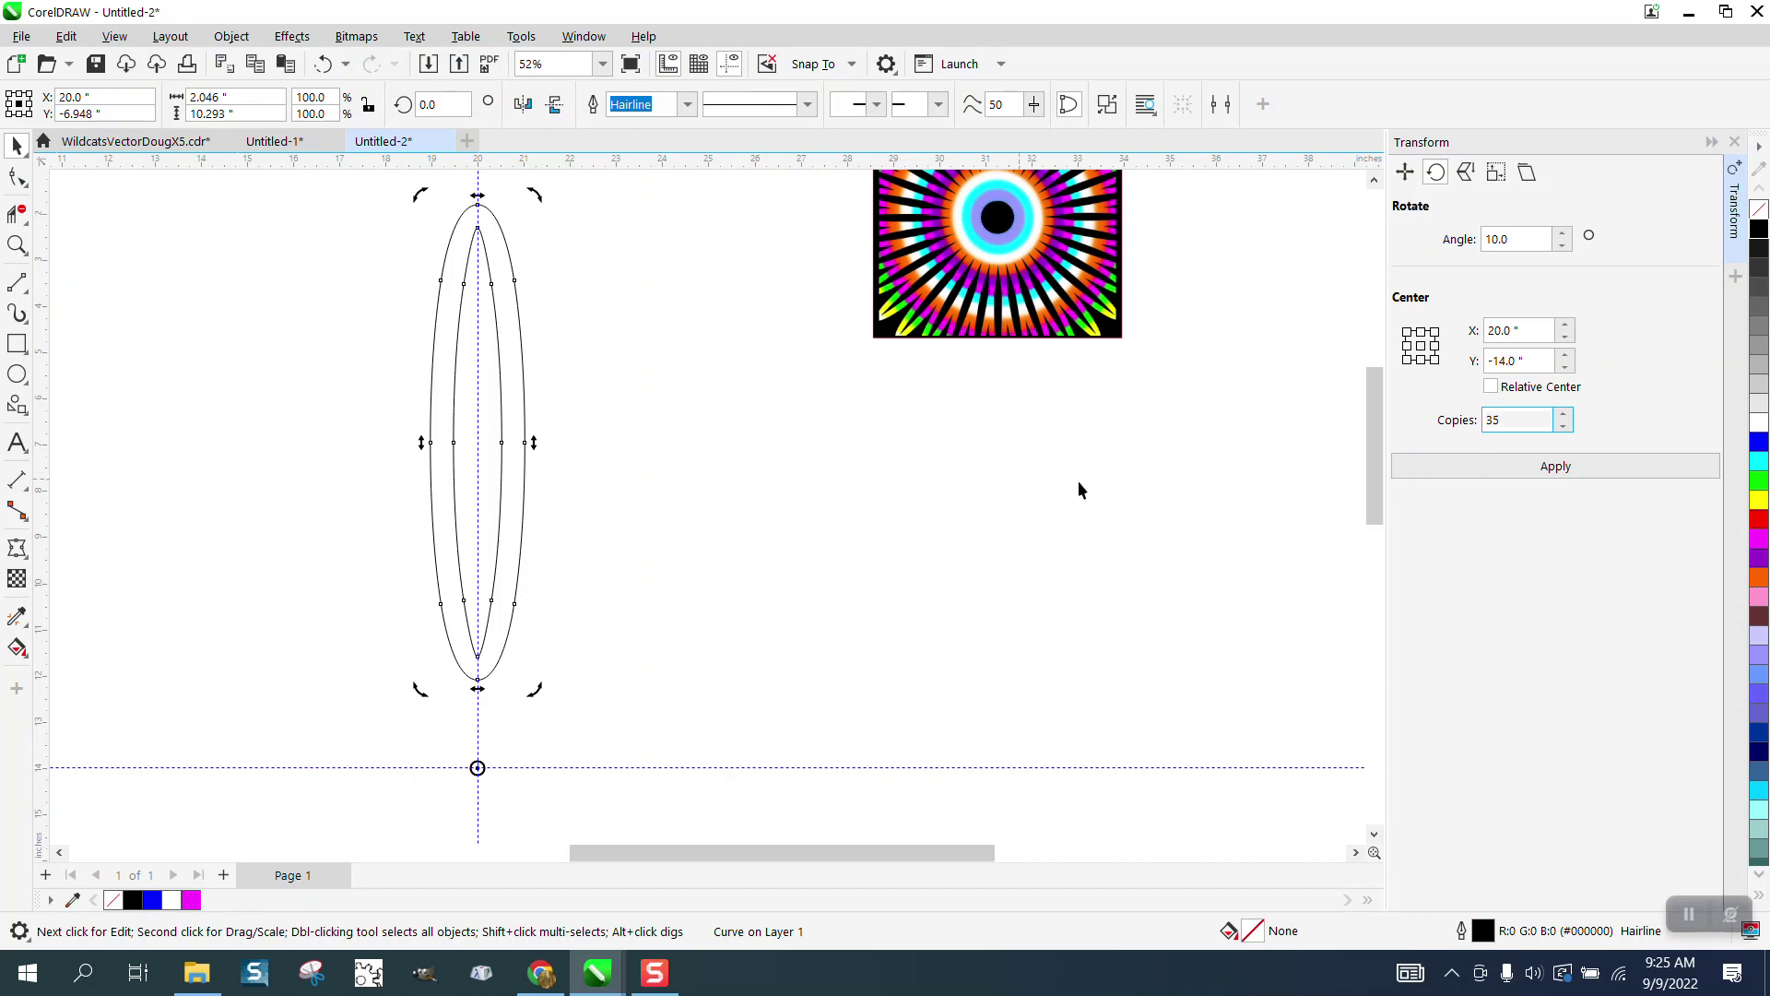
pyautogui.click(1557, 467)
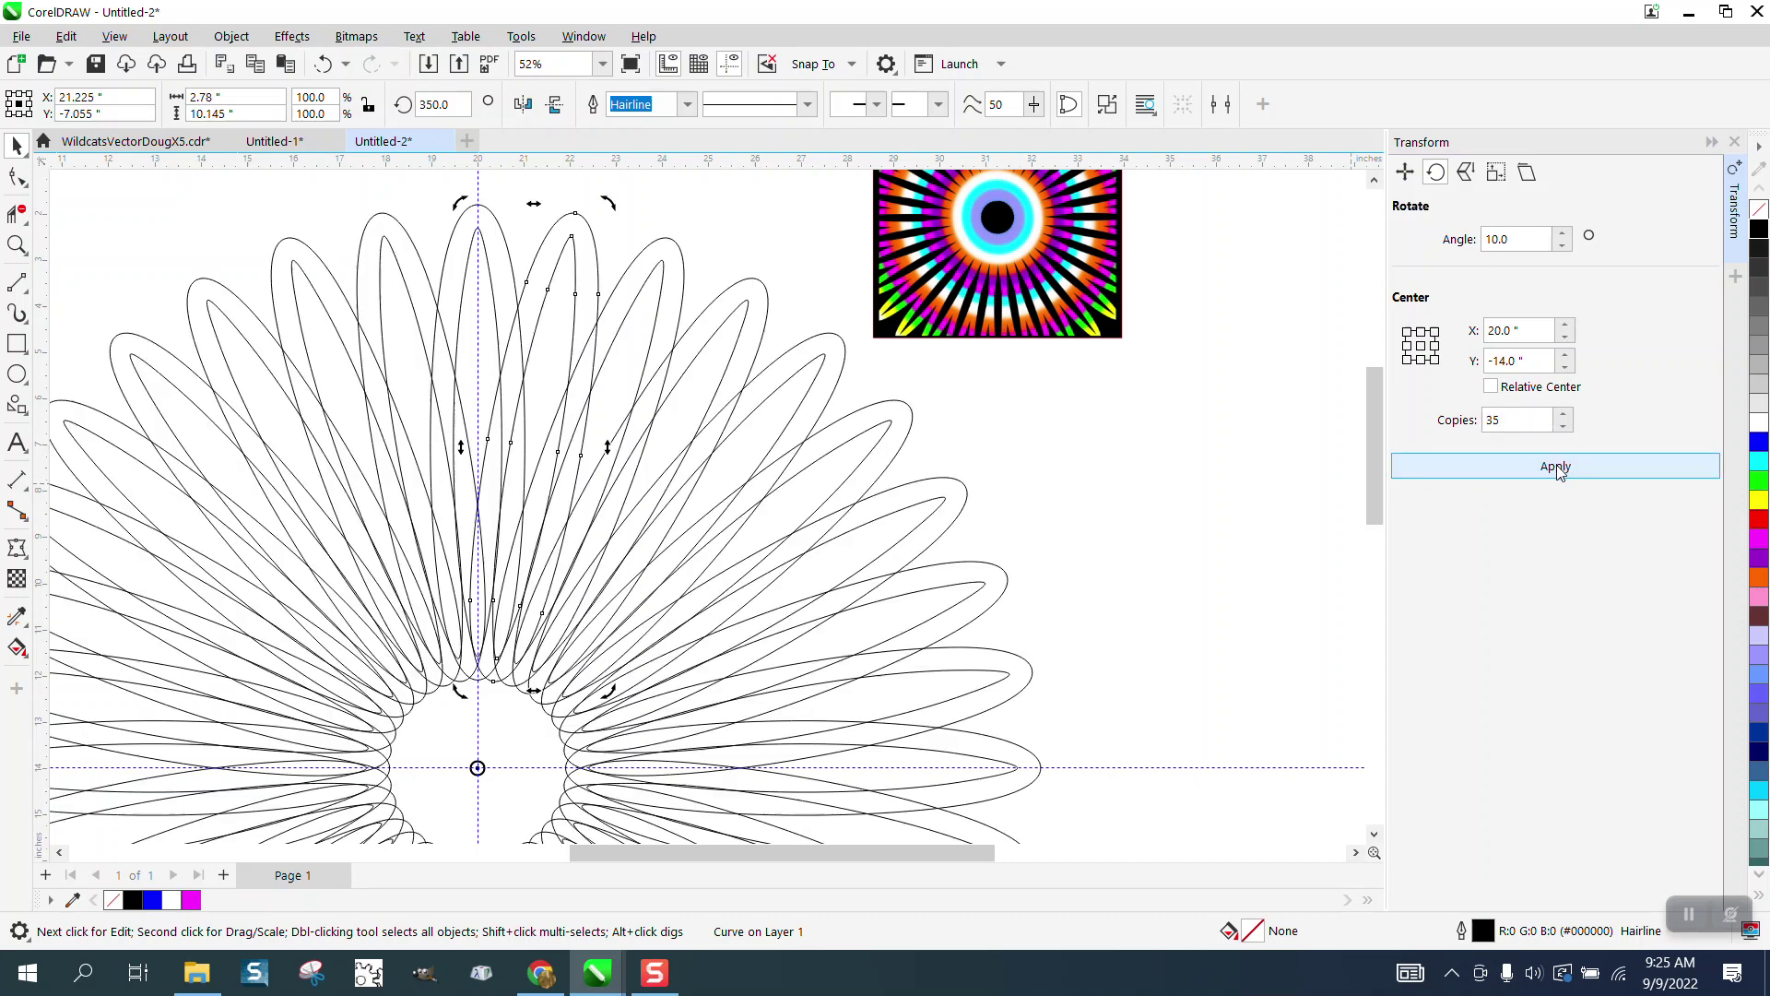
# Move the rainbow bitmap farther right to about X 35.4 in, Y -2.1 in, and select all the petals of the circular pattern
pyautogui.moveTo(1068, 299); pyautogui.dragTo(1256, 308)
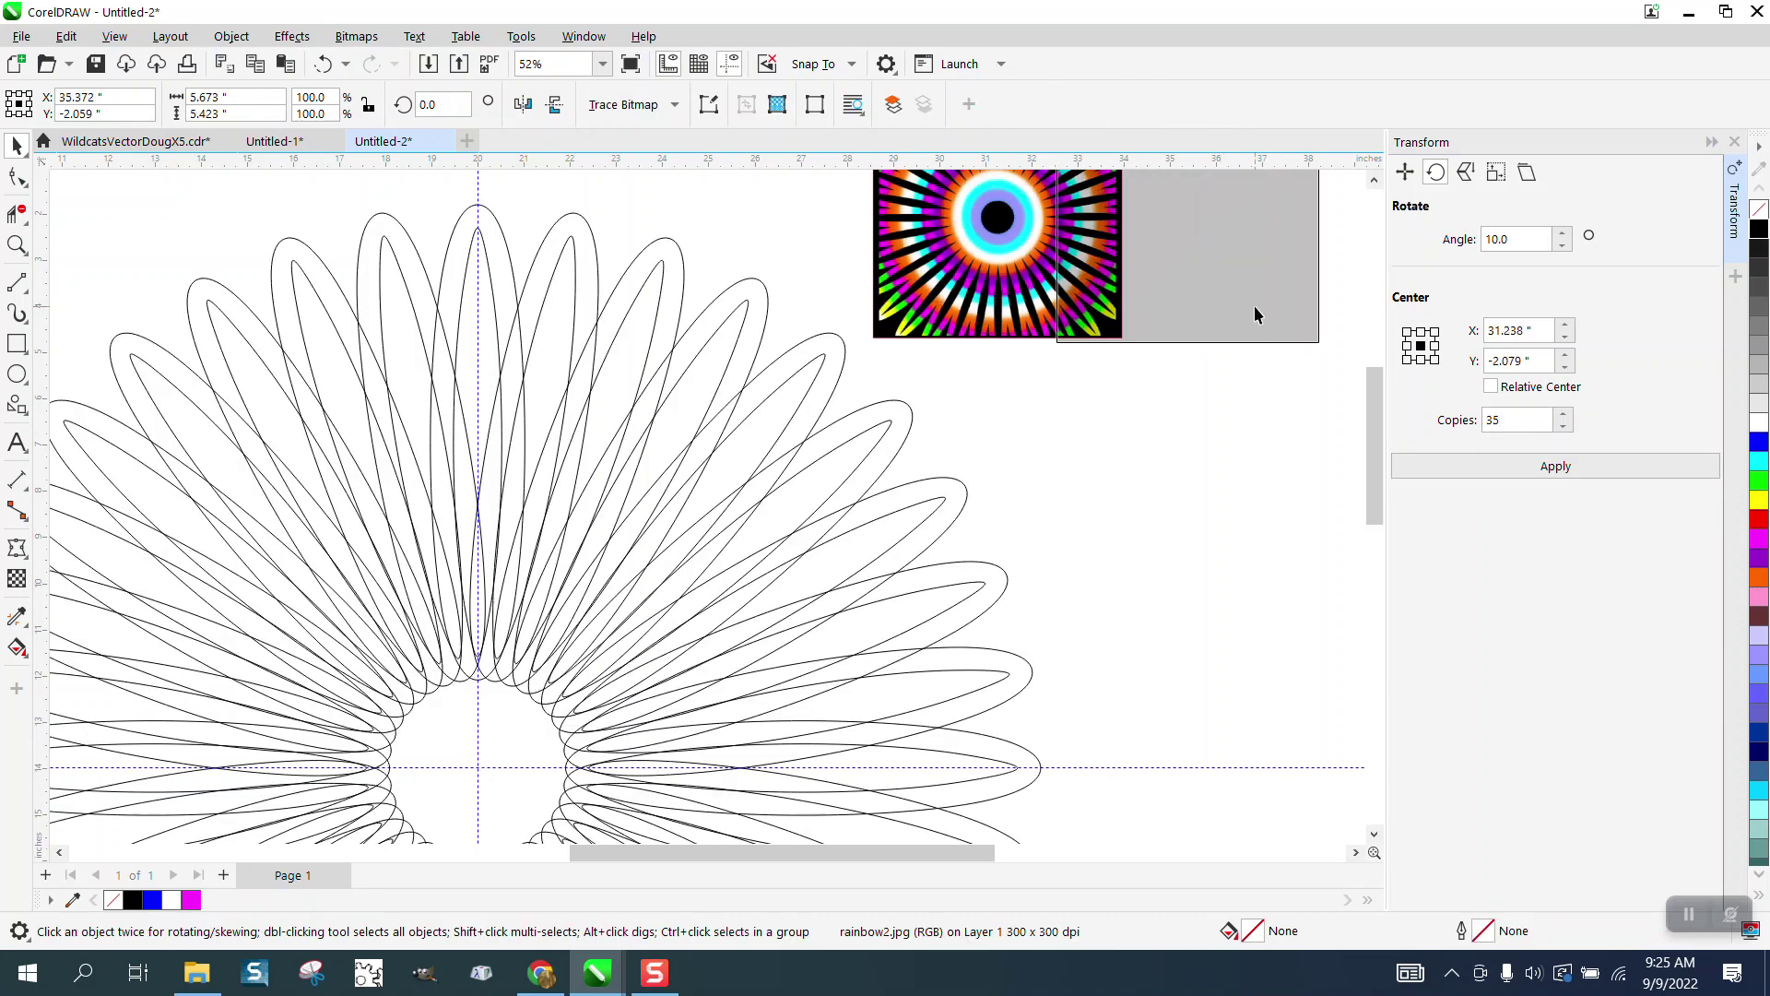
pyautogui.scroll(-2, 1184, 345)
pyautogui.scroll(-1, 1101, 327)
pyautogui.moveTo(572, 247); pyautogui.dragTo(710, 507)
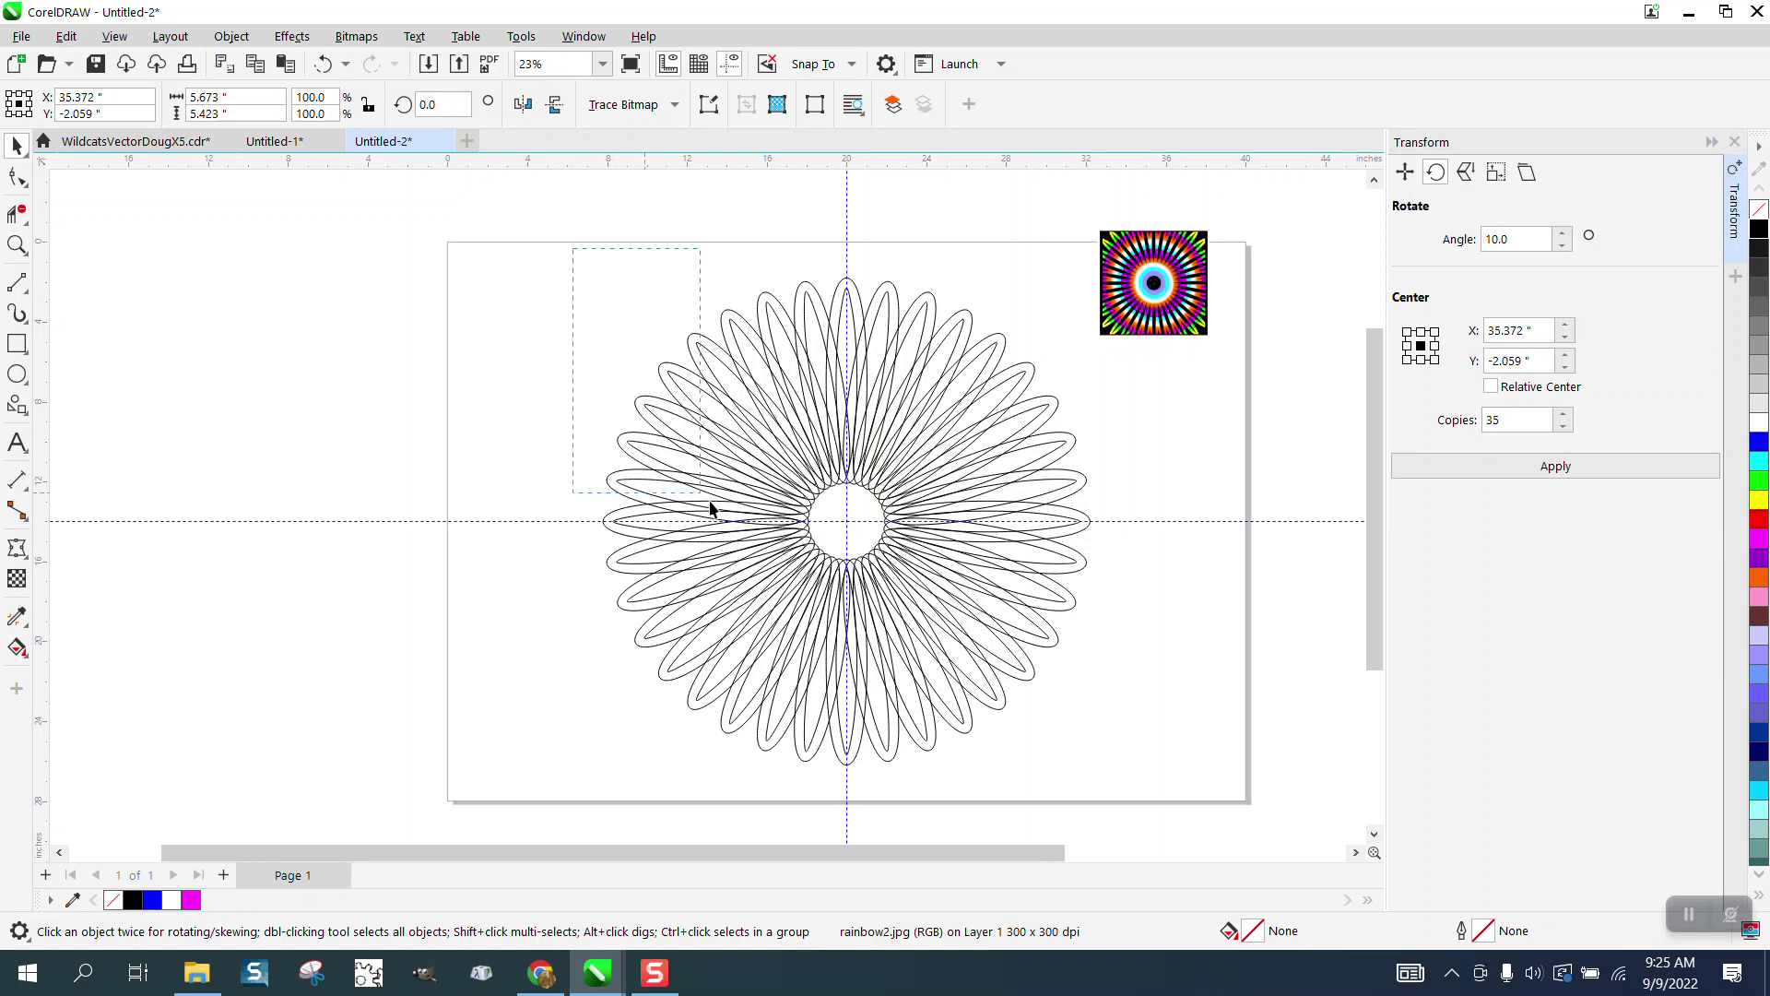
pyautogui.moveTo(1147, 810); pyautogui.dragTo(1149, 809)
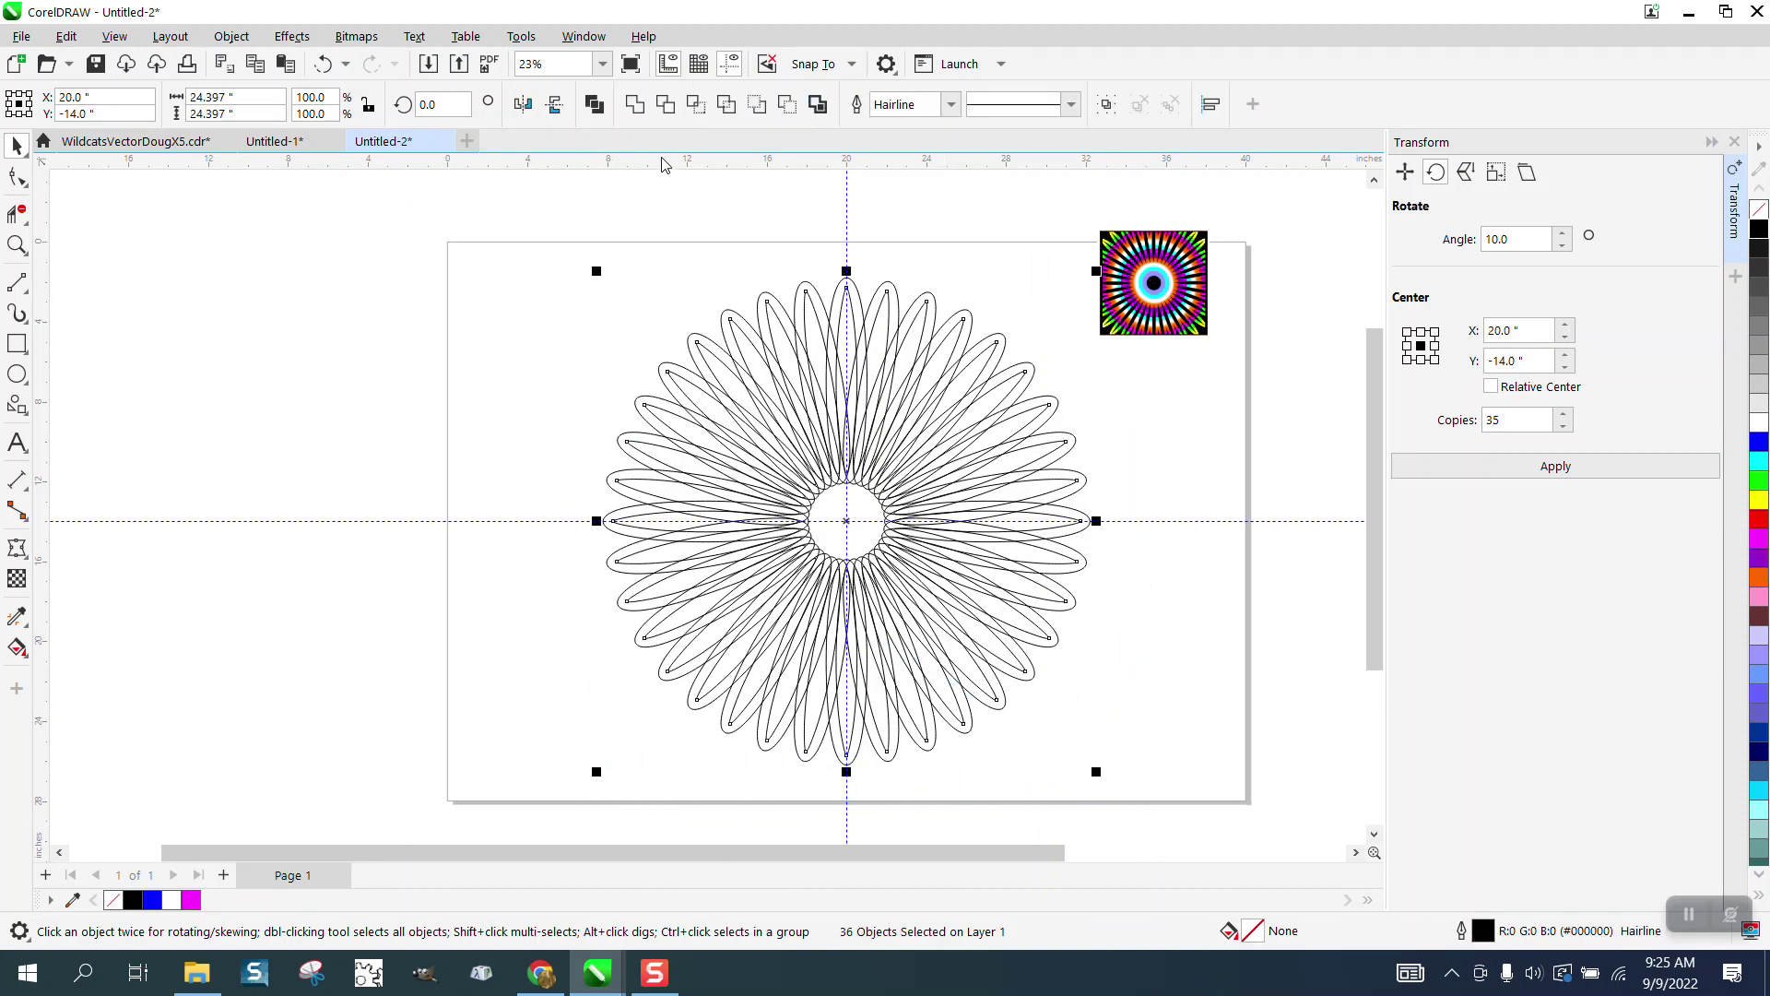
# Weld all the petals of the circular pattern into one curve and break that curve apart
pyautogui.click(634, 104)
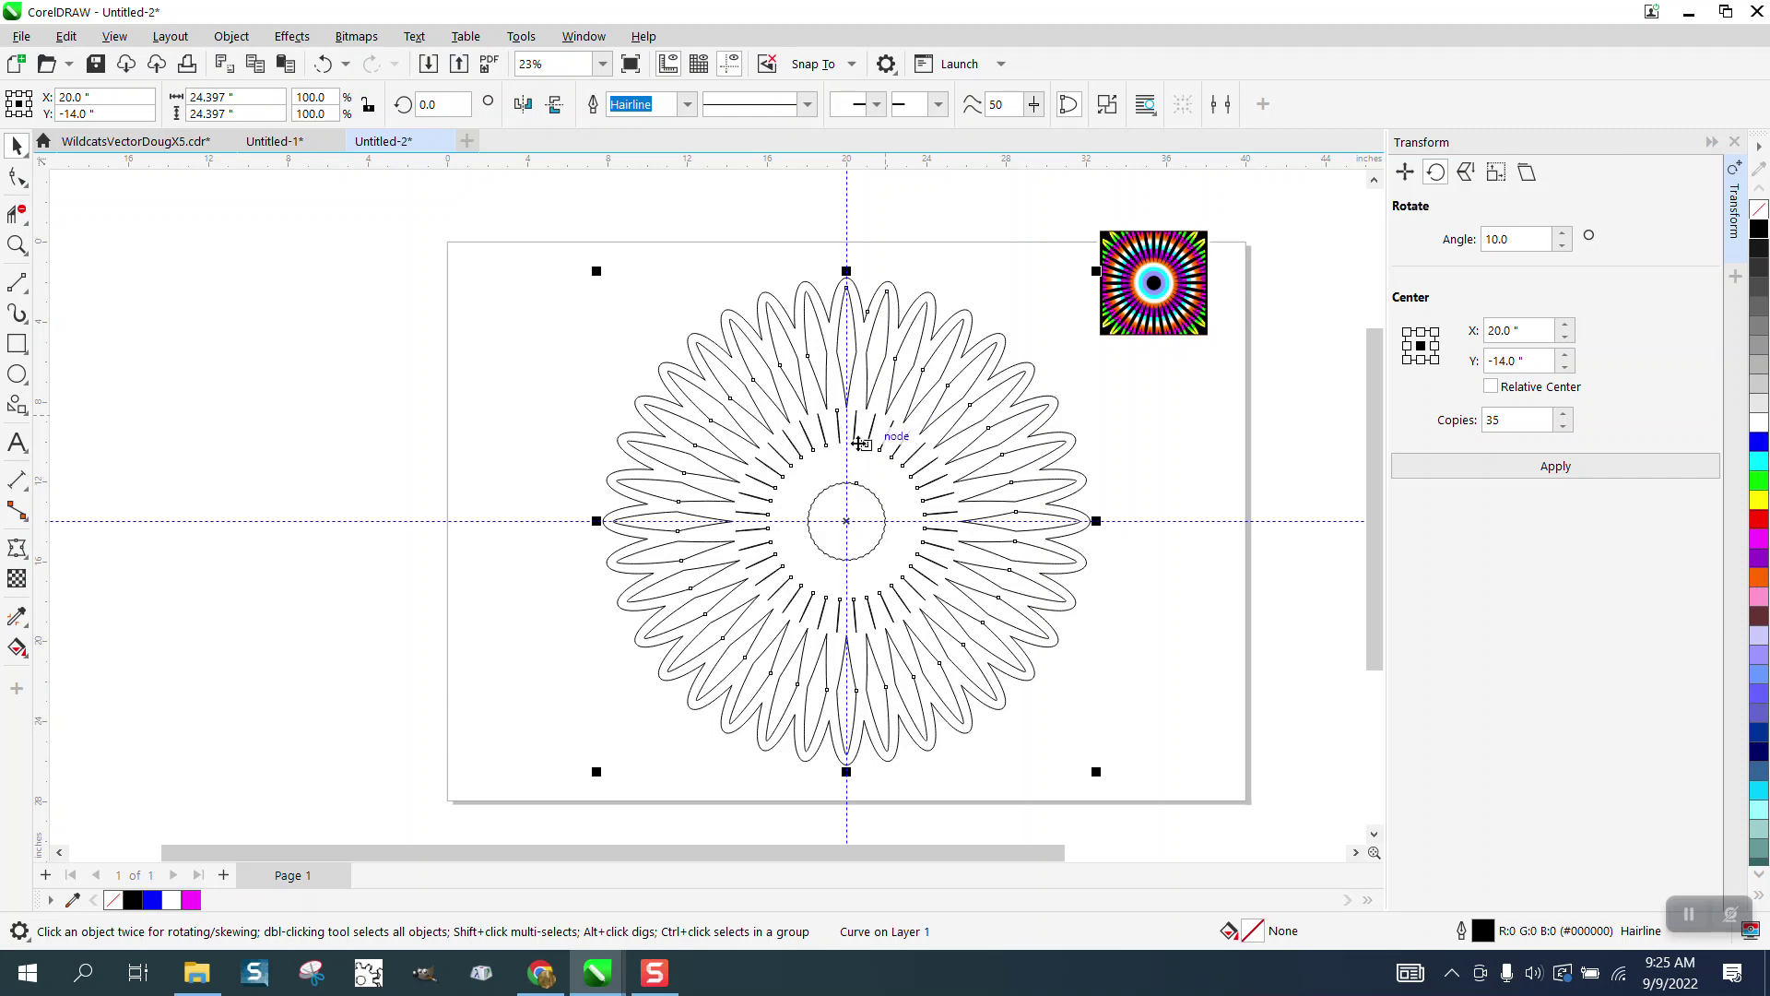
pyautogui.click(17, 244)
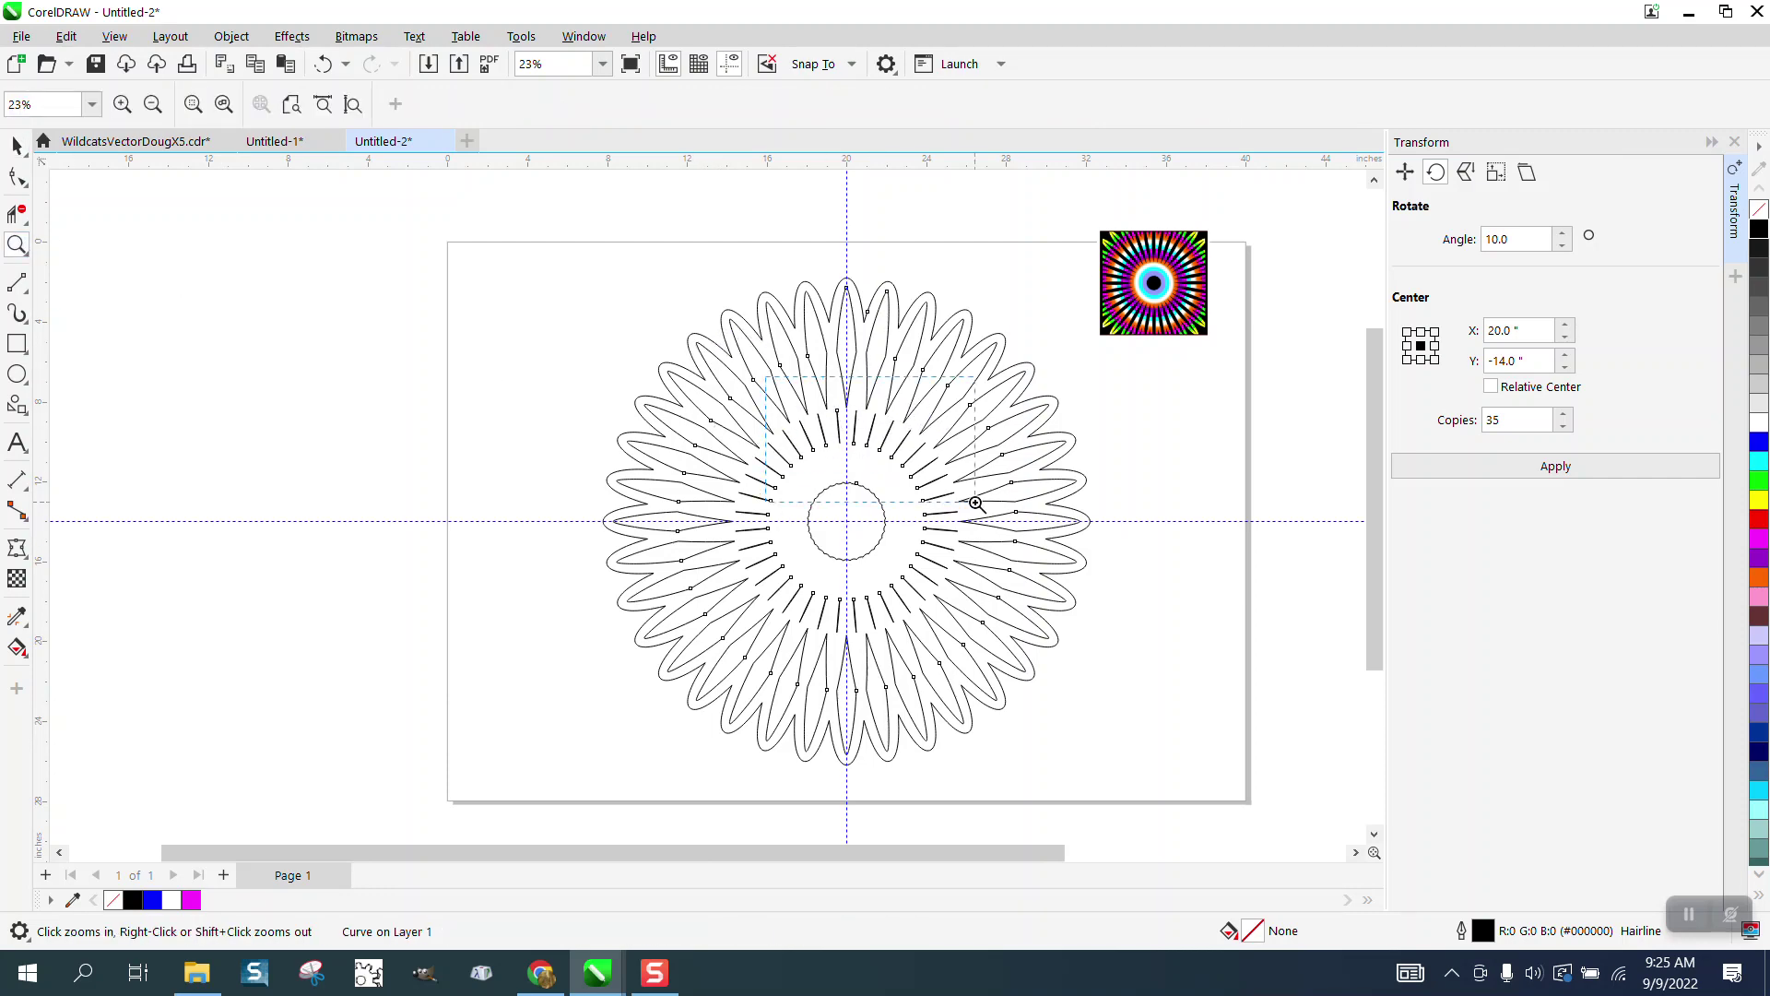
pyautogui.scroll(5, 976, 503)
pyautogui.scroll(-4, 842, 471)
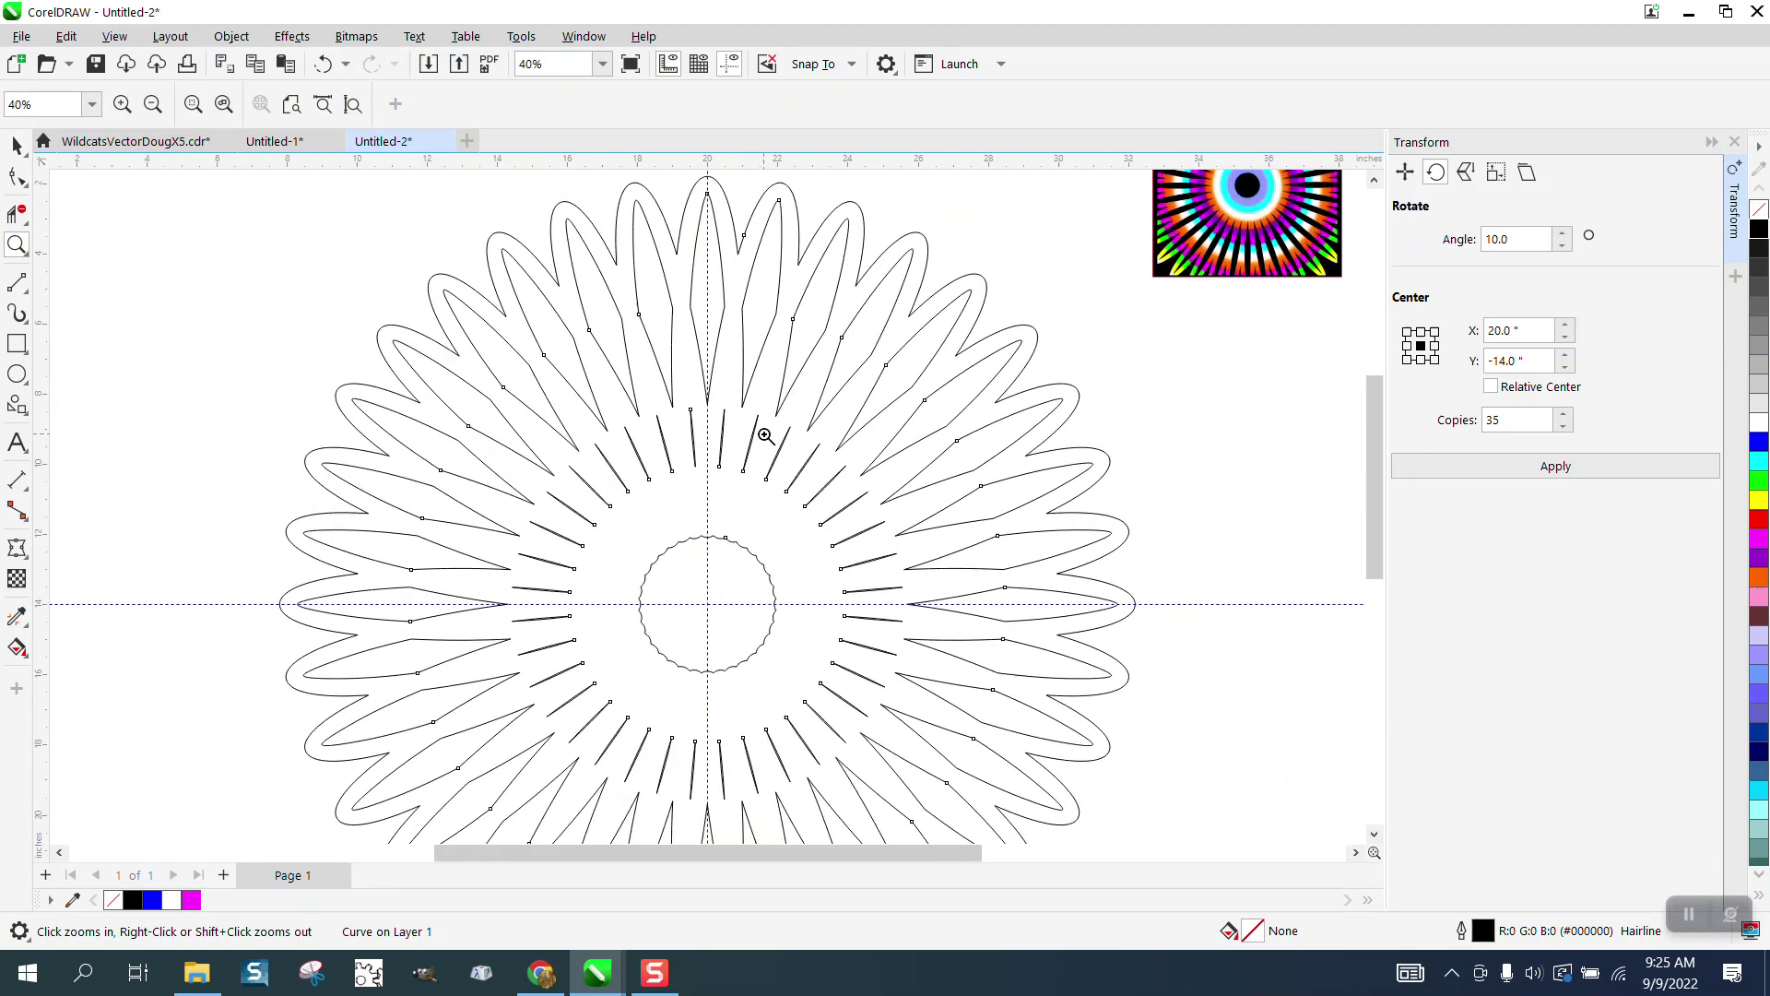
pyautogui.click(17, 144)
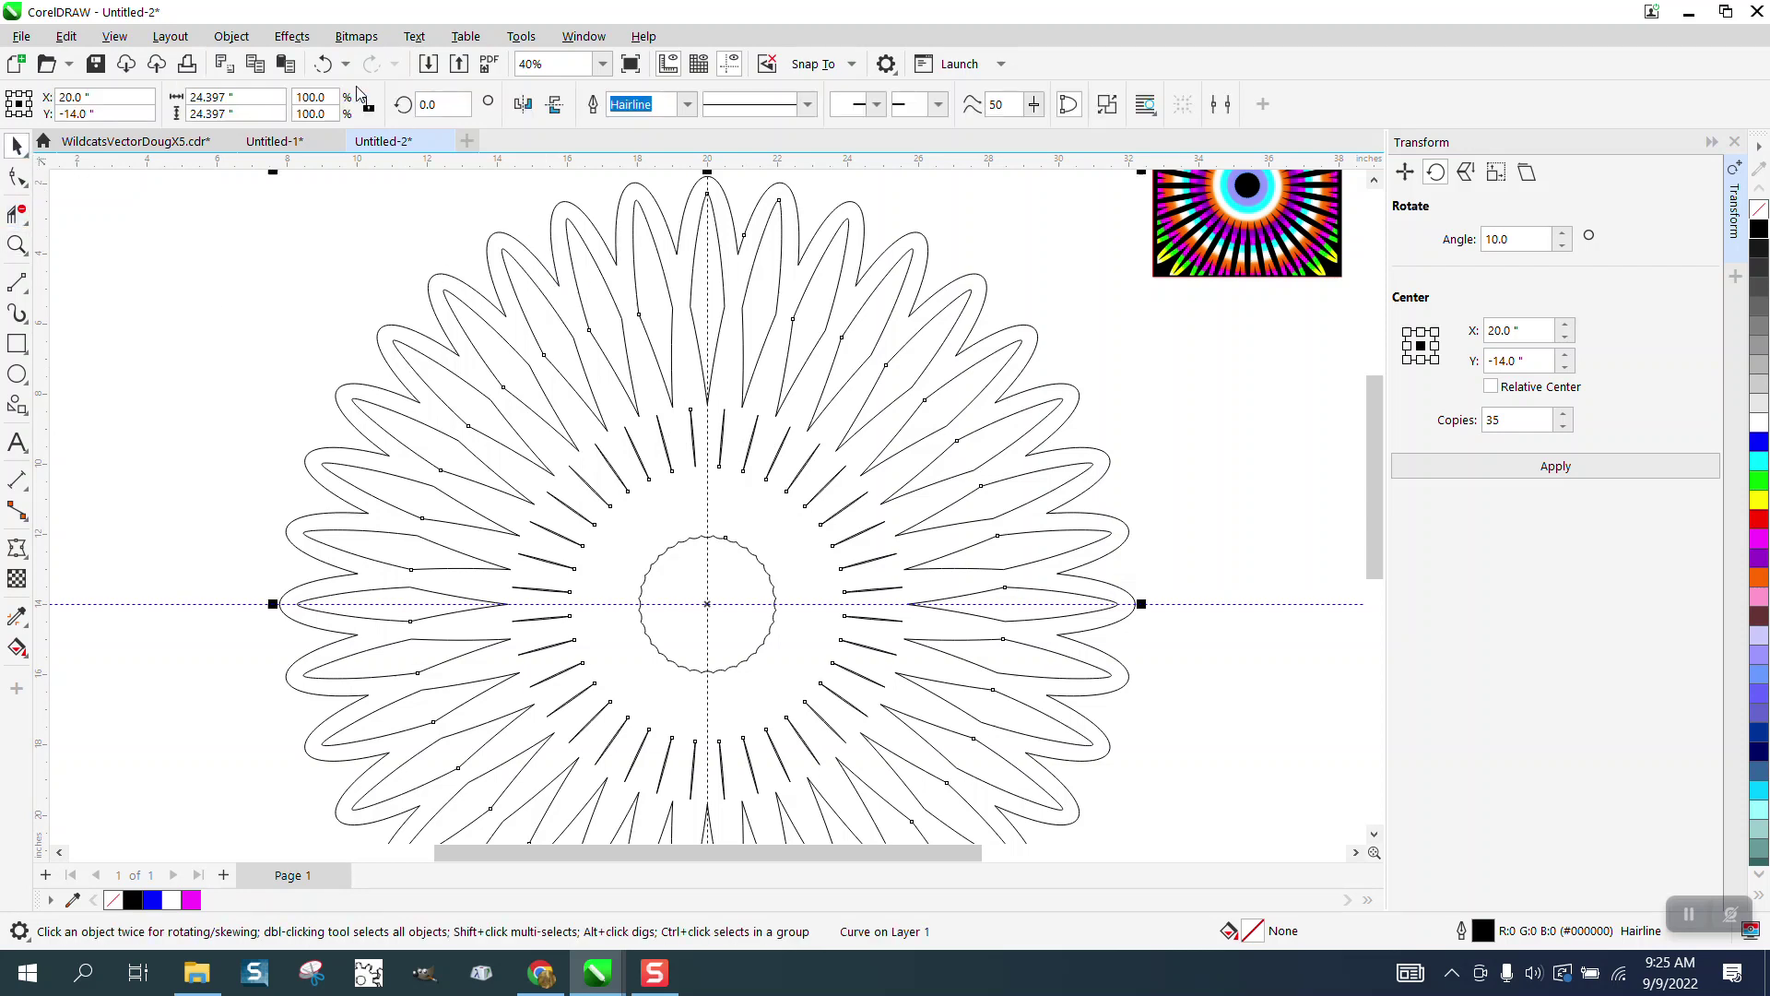
pyautogui.click(231, 36)
pyautogui.click(305, 535)
# Delete the ring of short line fragments around the centre circle with the Virtual Segment Delete tool
pyautogui.click(18, 214)
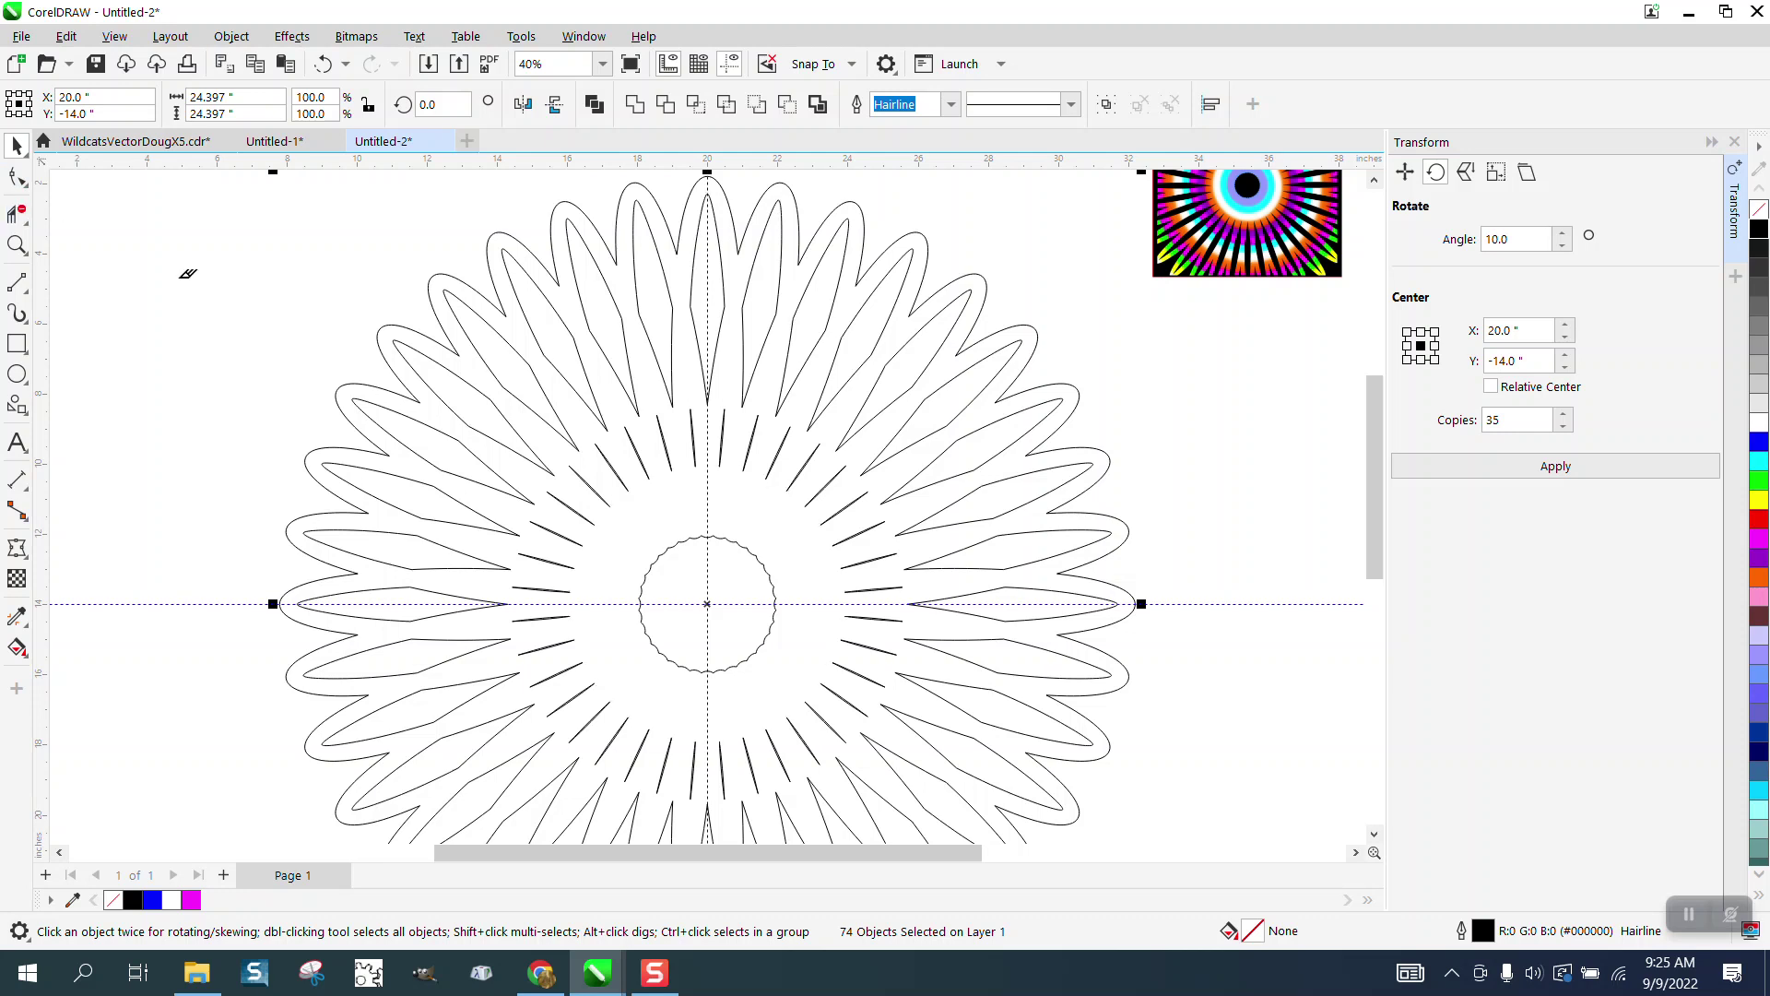
pyautogui.moveTo(680, 431); pyautogui.dragTo(772, 461)
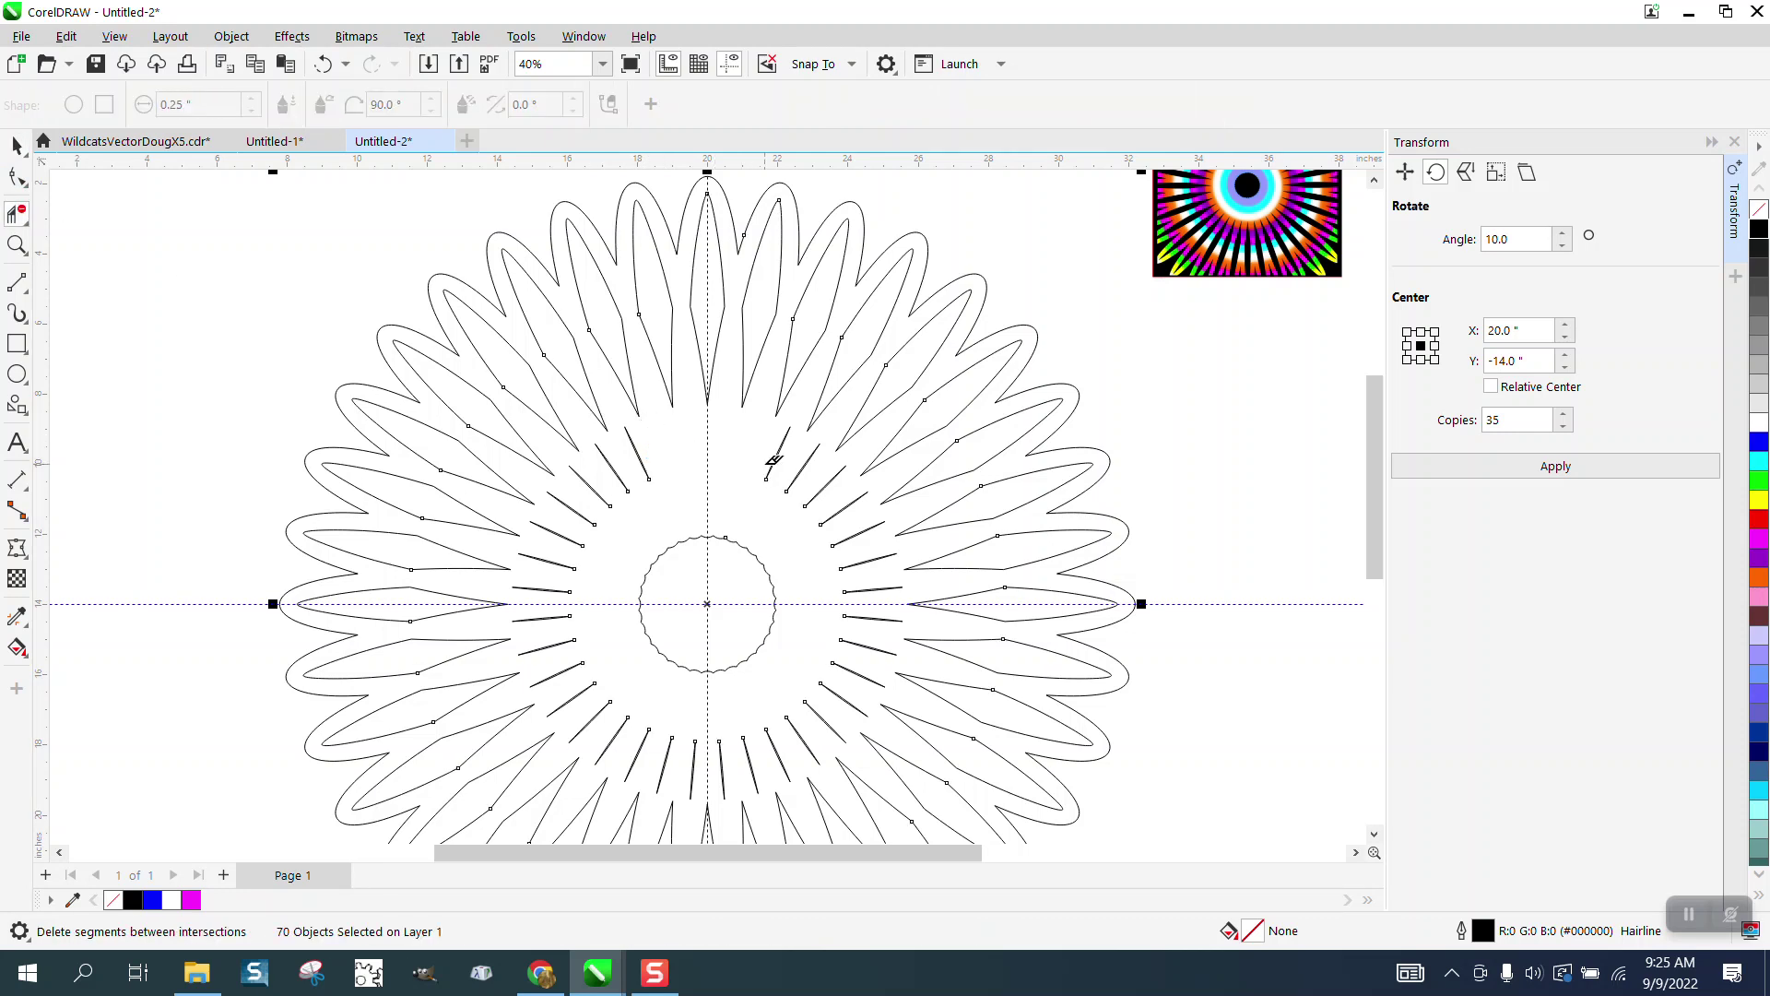
pyautogui.moveTo(645, 458)
pyautogui.mouseDown()
pyautogui.moveTo(595, 509)
pyautogui.moveTo(581, 651)
pyautogui.moveTo(564, 661)
pyautogui.moveTo(688, 729)
pyautogui.mouseUp()
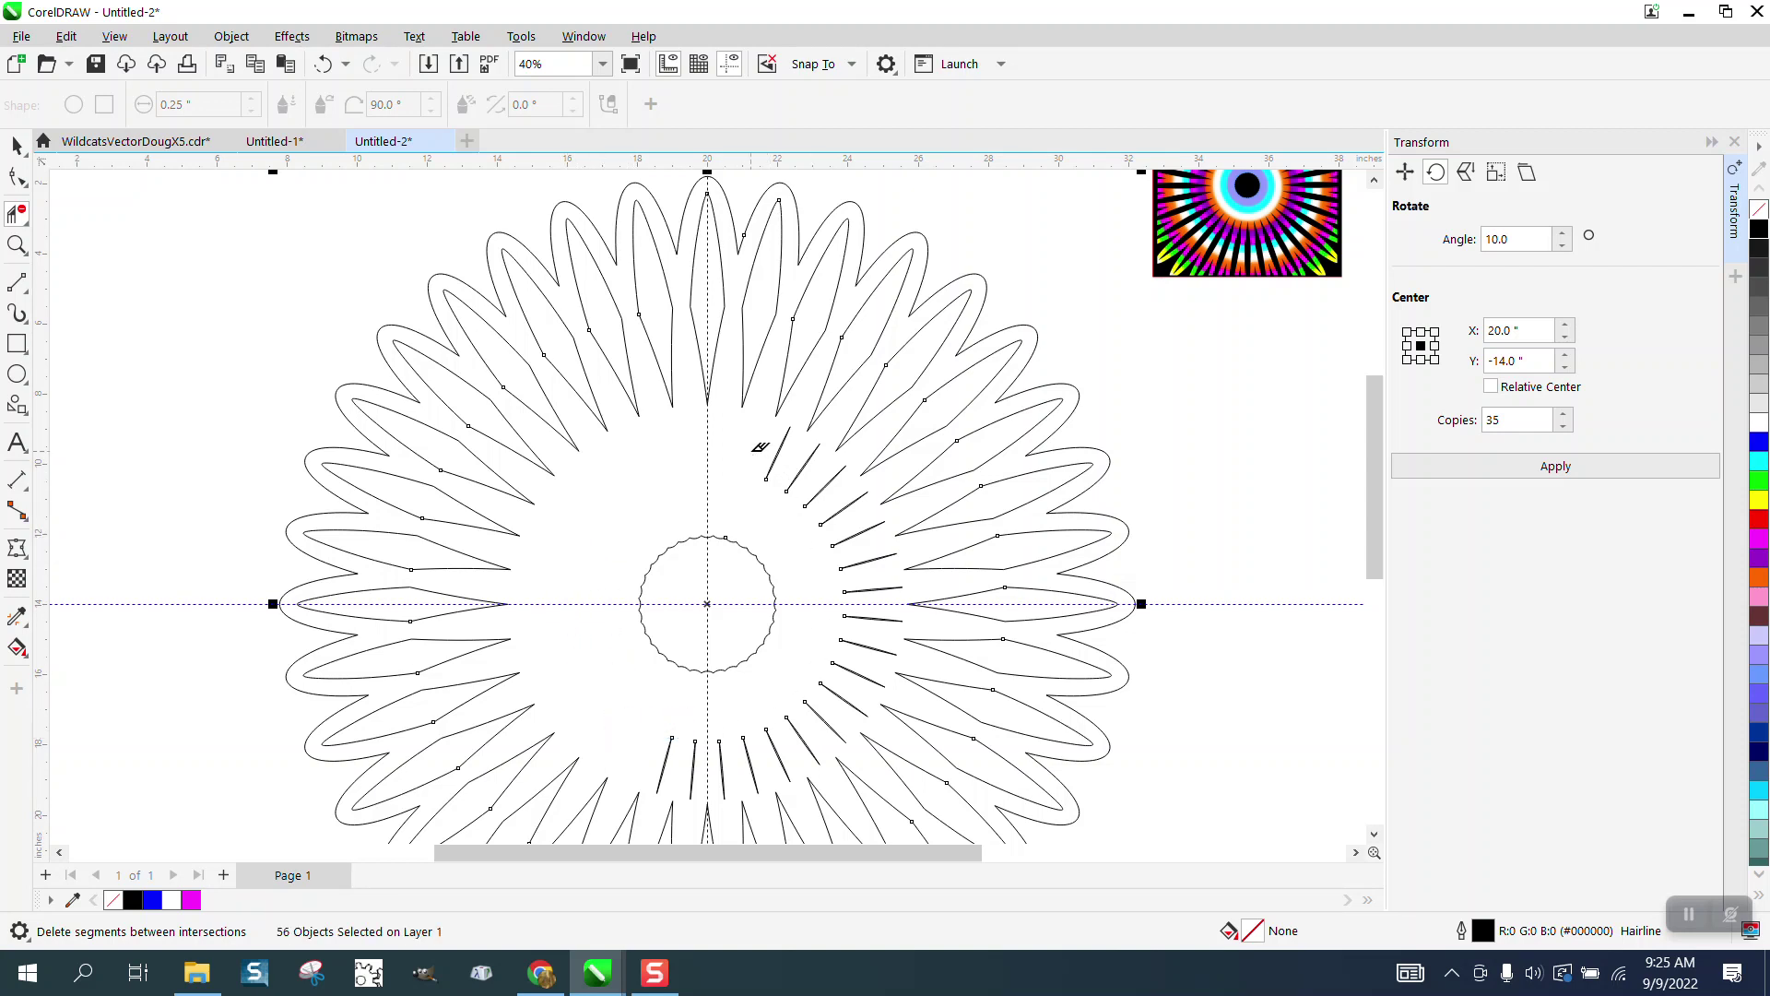
pyautogui.moveTo(759, 450)
pyautogui.mouseDown()
pyautogui.moveTo(802, 490)
pyautogui.moveTo(824, 483)
pyautogui.moveTo(872, 549)
pyautogui.moveTo(866, 646)
pyautogui.mouseUp()
pyautogui.moveTo(868, 545); pyautogui.dragTo(868, 573)
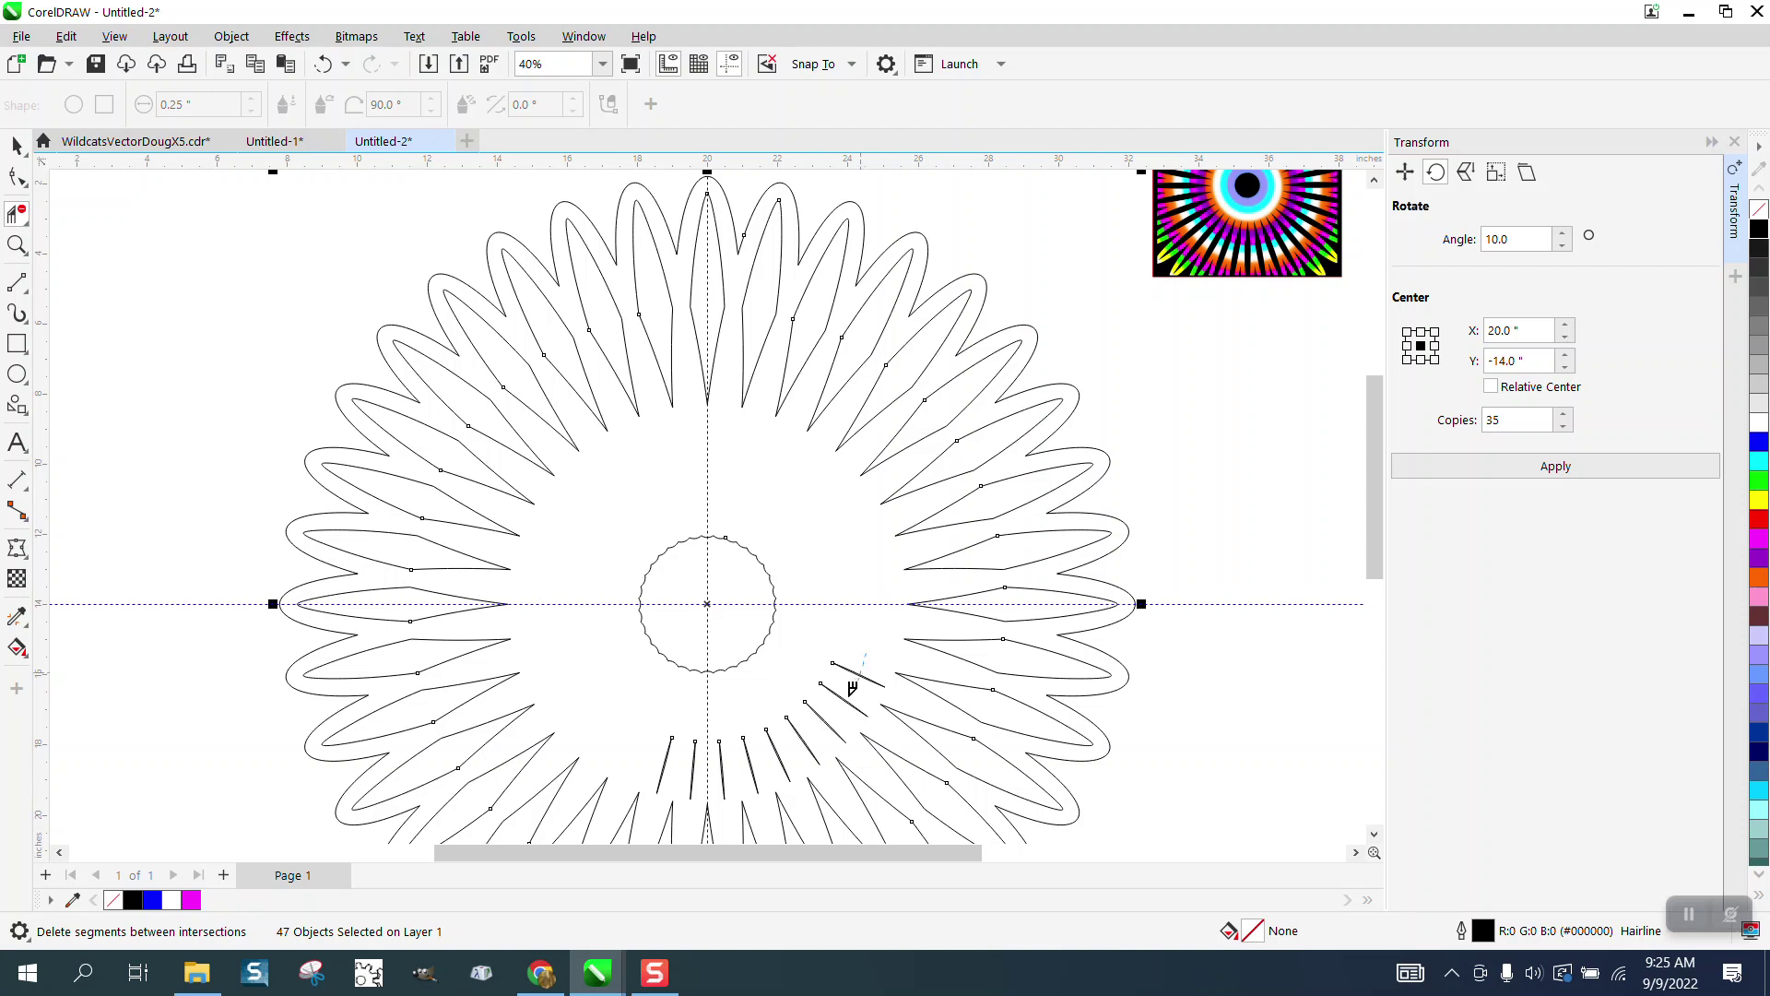
pyautogui.moveTo(784, 735)
pyautogui.mouseDown()
pyautogui.moveTo(691, 745)
pyautogui.moveTo(652, 722)
pyautogui.mouseUp()
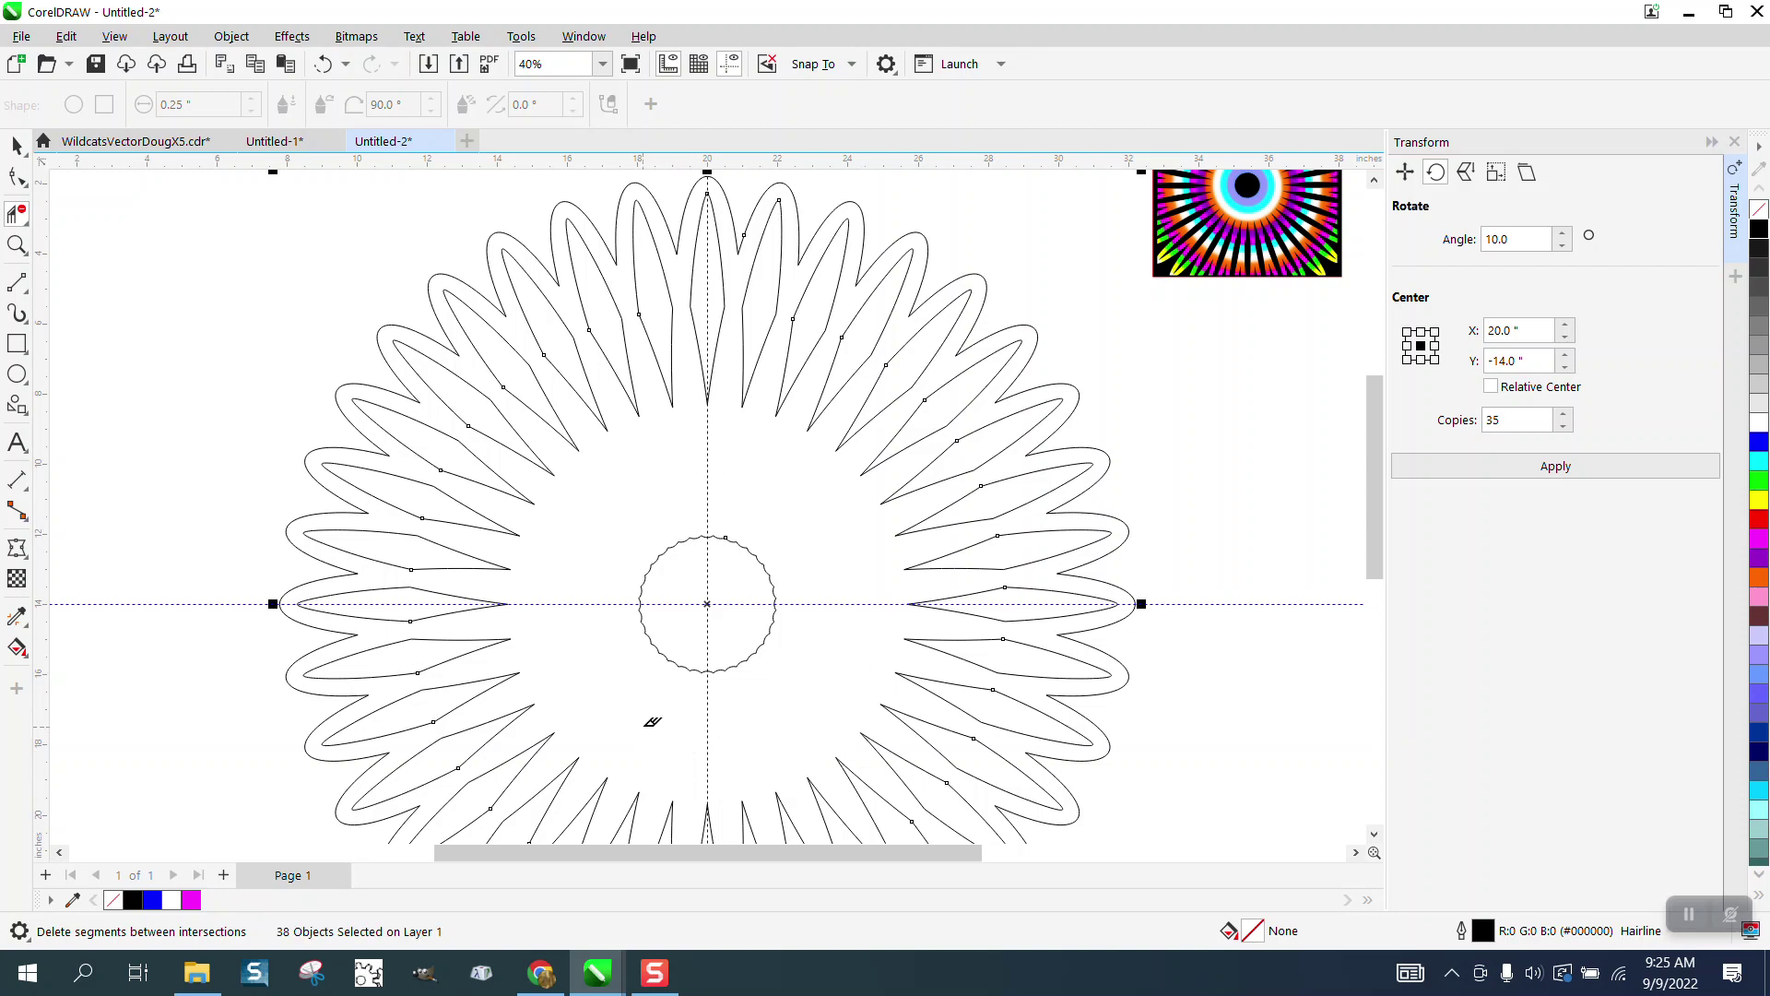
# Move the rainbow bitmap off the page to about X 47.1 in, Y -2.8 in
pyautogui.click(17, 144)
pyautogui.scroll(-2, 542, 369)
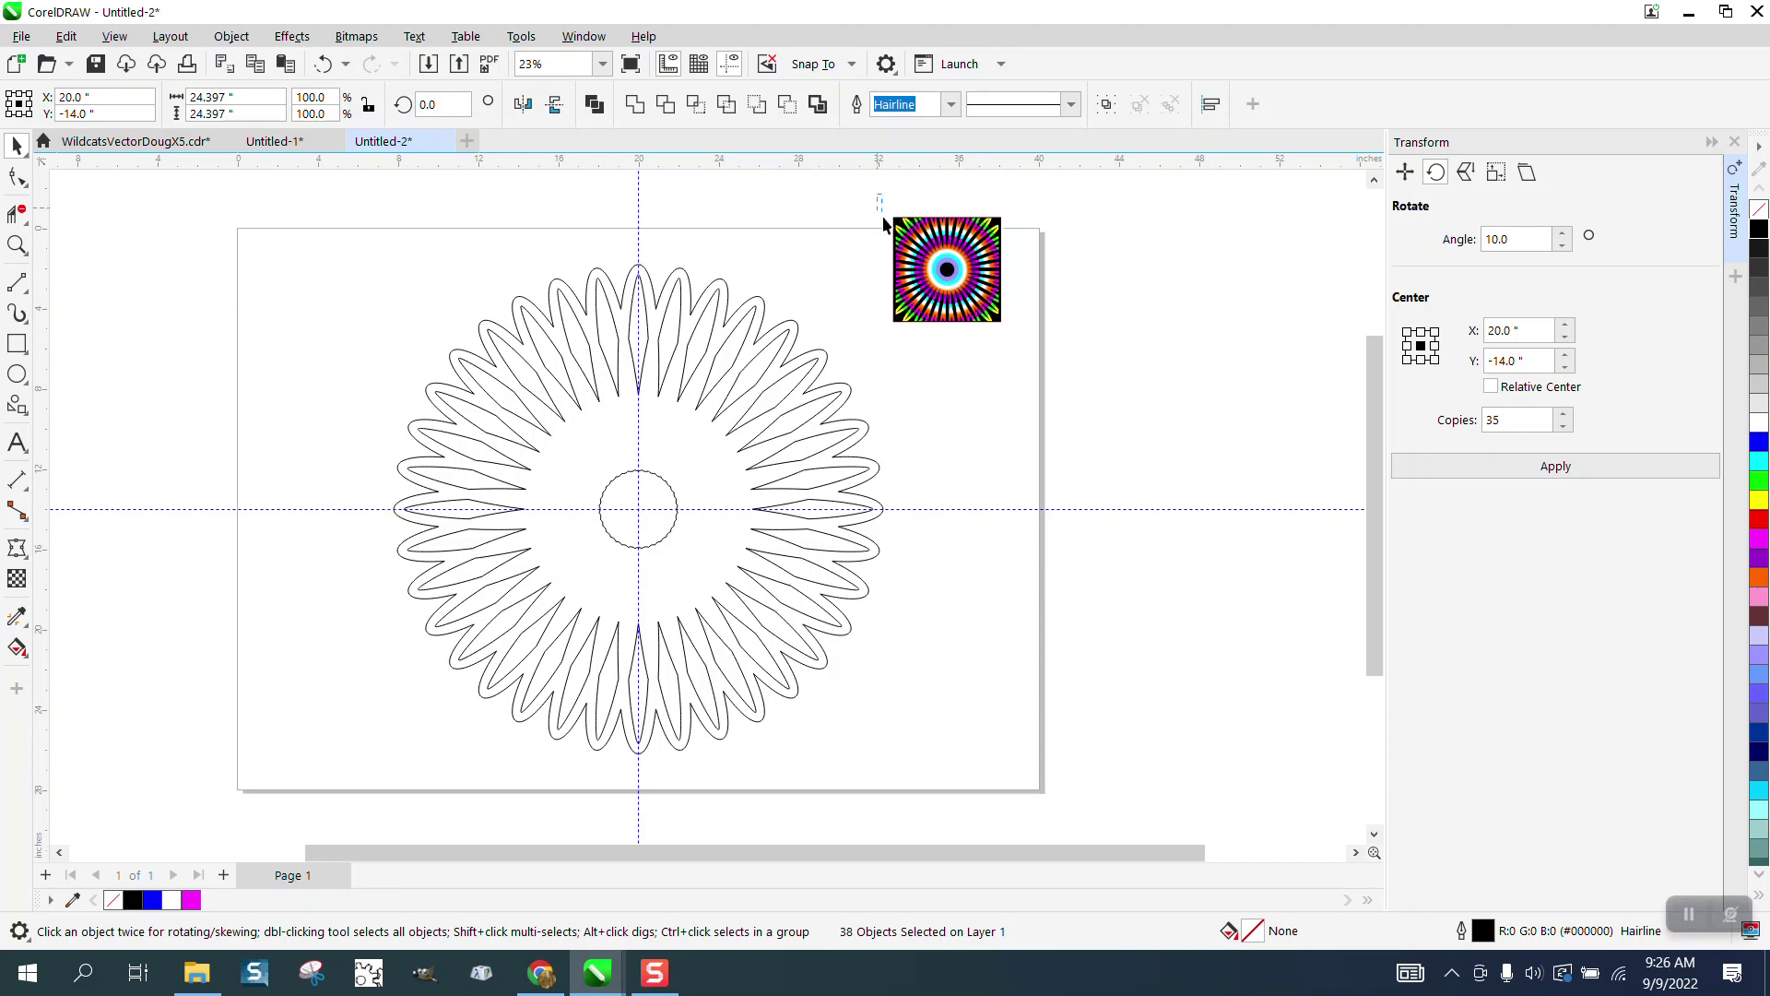
pyautogui.click(913, 277)
pyautogui.moveTo(914, 281); pyautogui.dragTo(1149, 295)
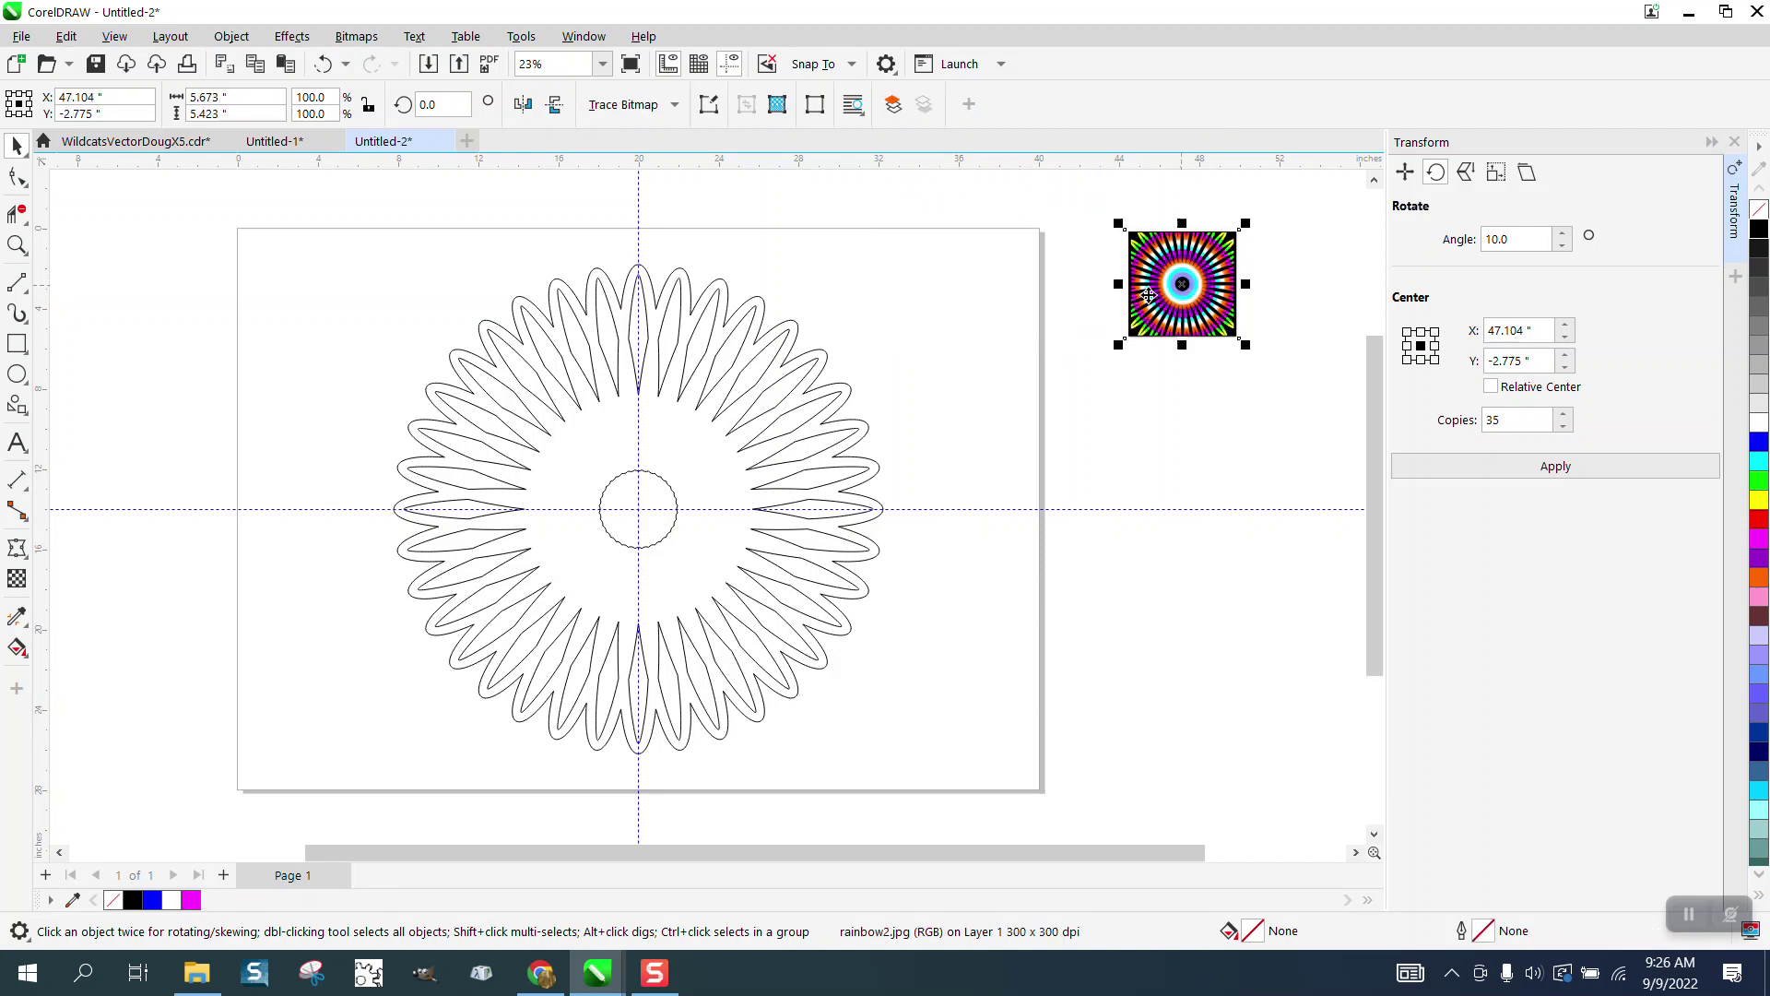
# Try to fill the outer petal outline with white
pyautogui.click(782, 378)
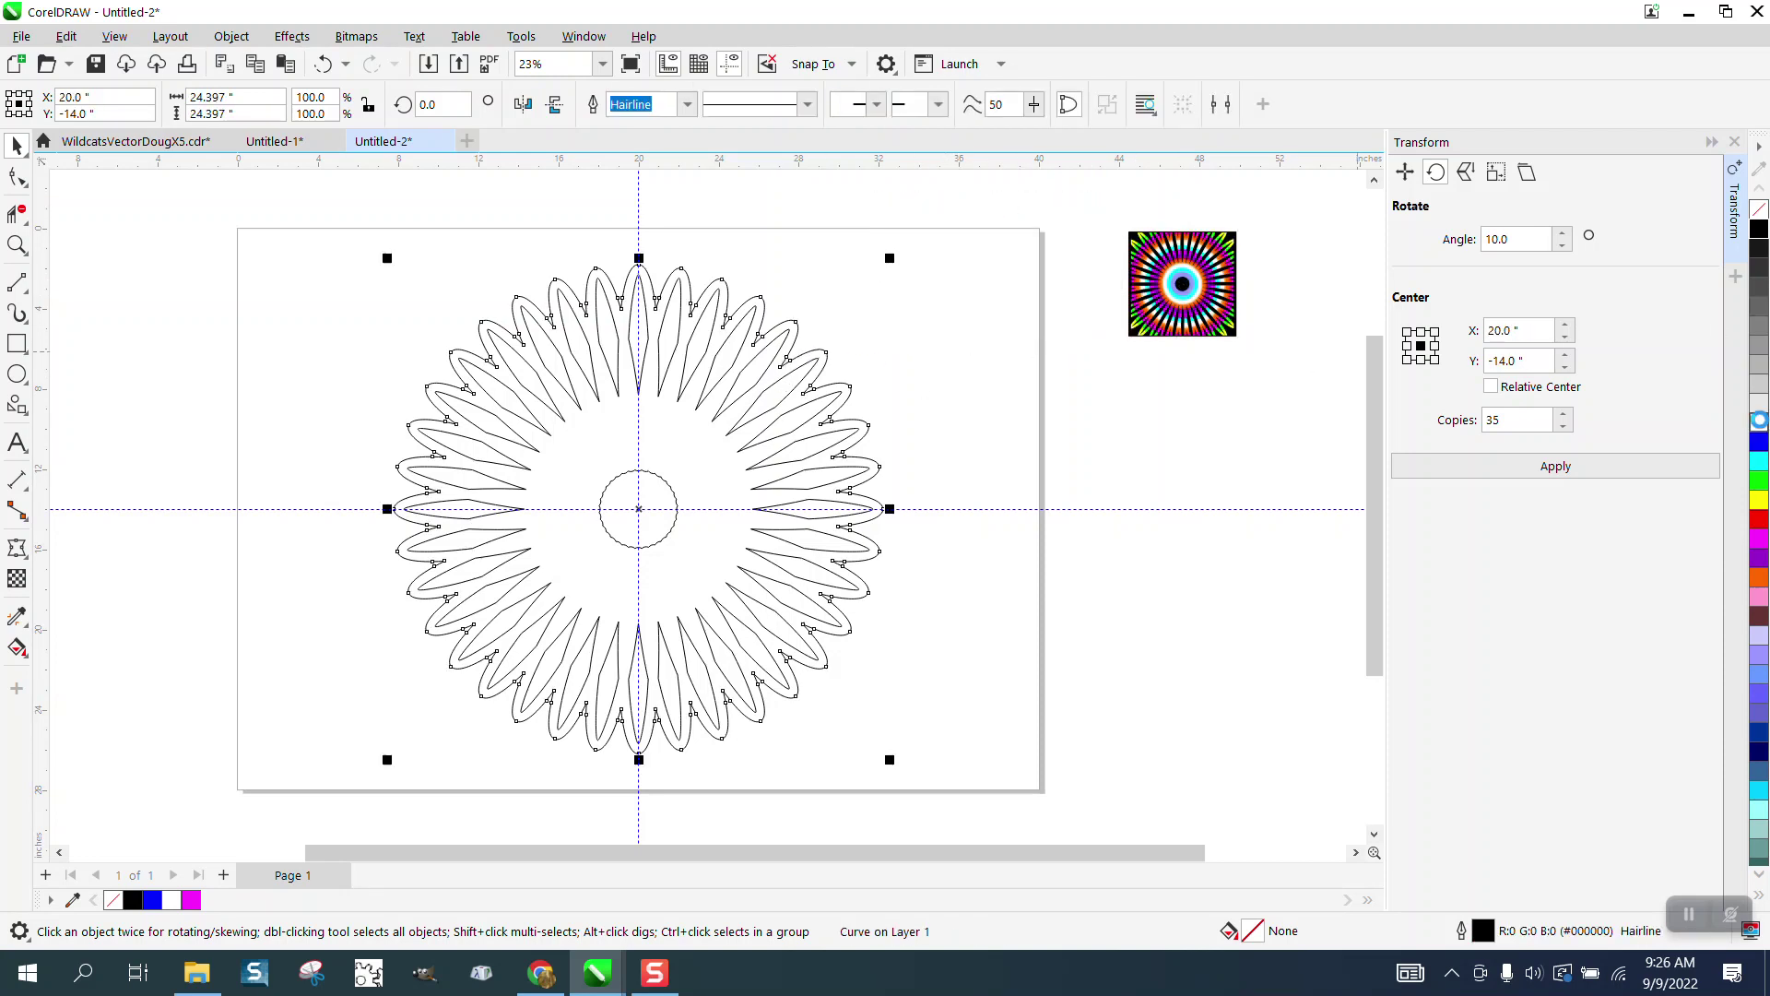
pyautogui.click(1556, 465)
pyautogui.click(323, 64)
# Draw a rectangle about 35.7 by 26.5 in over the petal ring, fill it black and order it to the back of the page
pyautogui.click(17, 343)
pyautogui.moveTo(325, 247); pyautogui.dragTo(1040, 779)
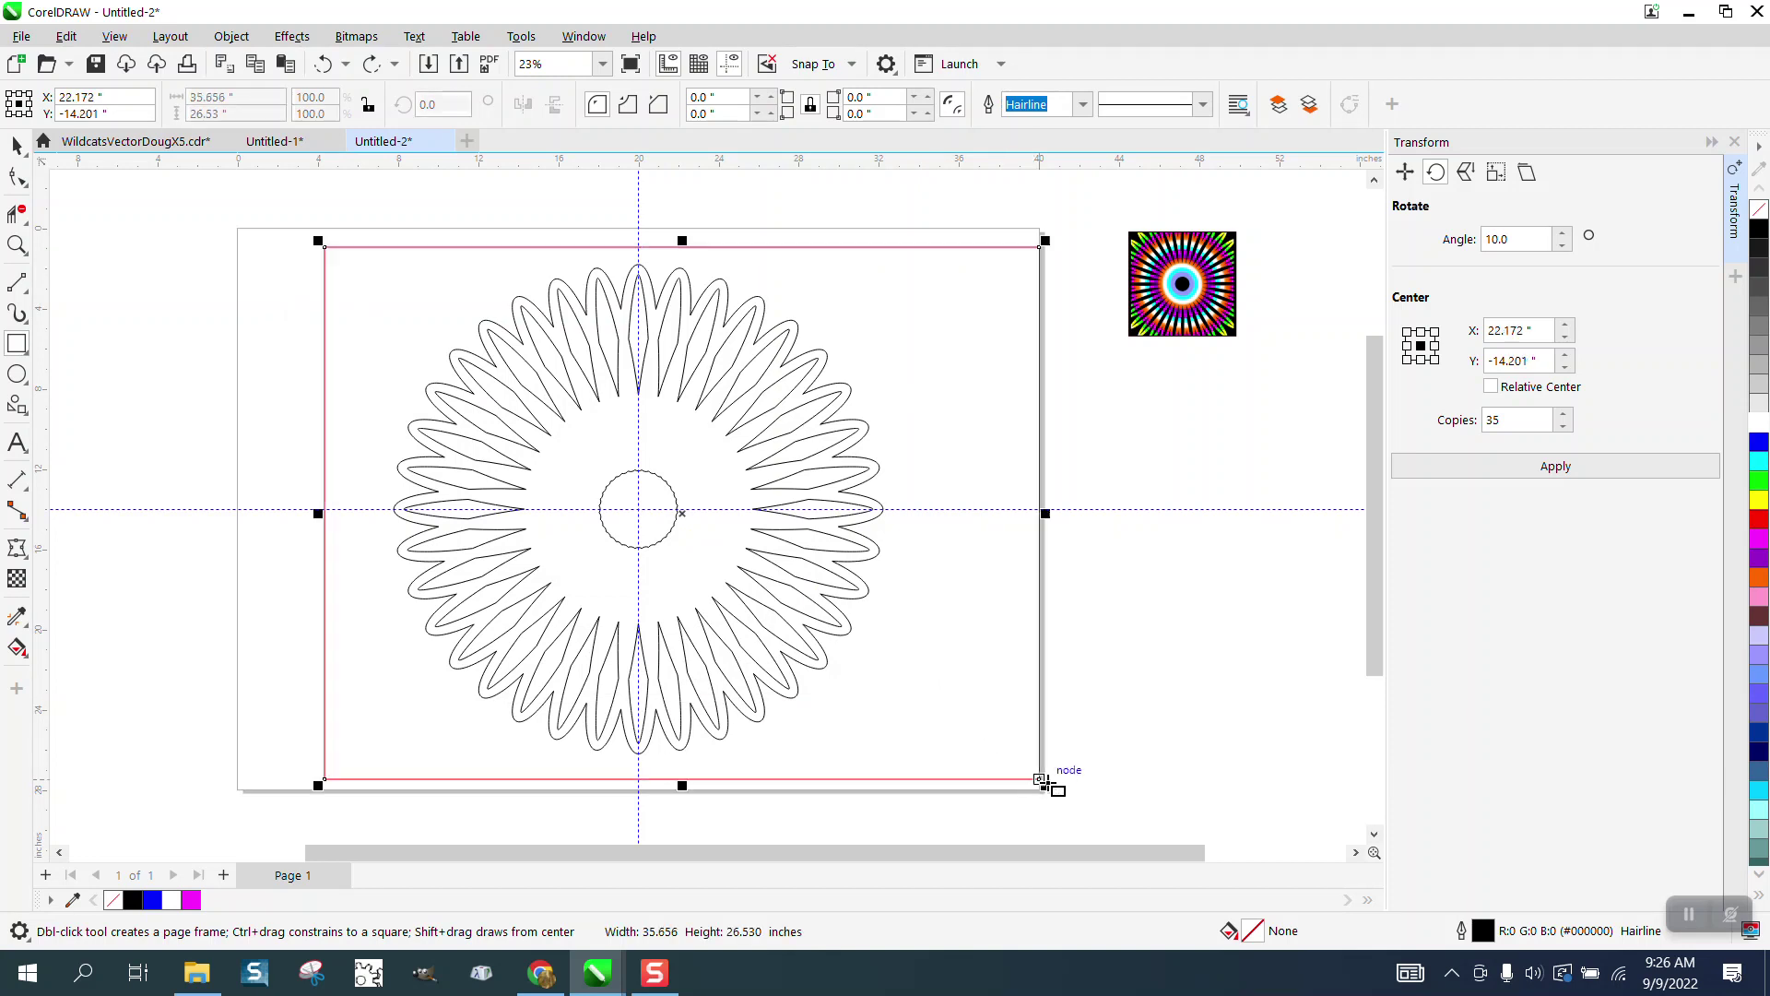
pyautogui.click(1760, 230)
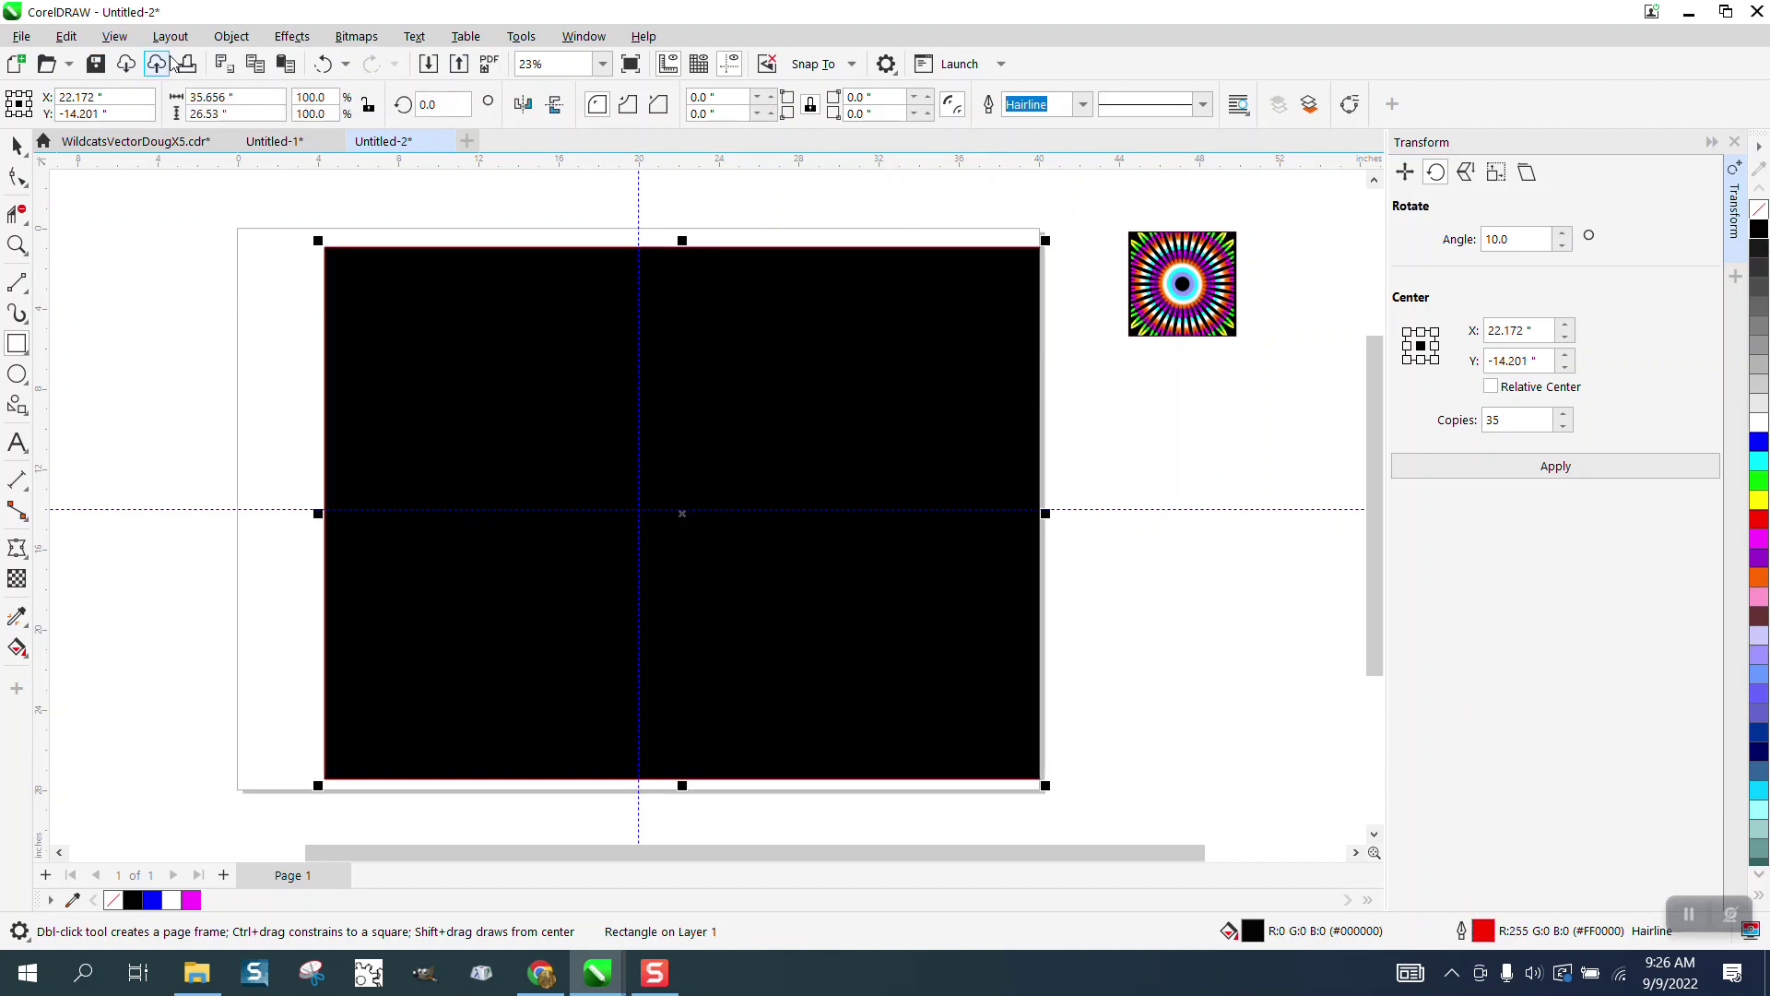
pyautogui.click(232, 36)
pyautogui.moveTo(284, 391)
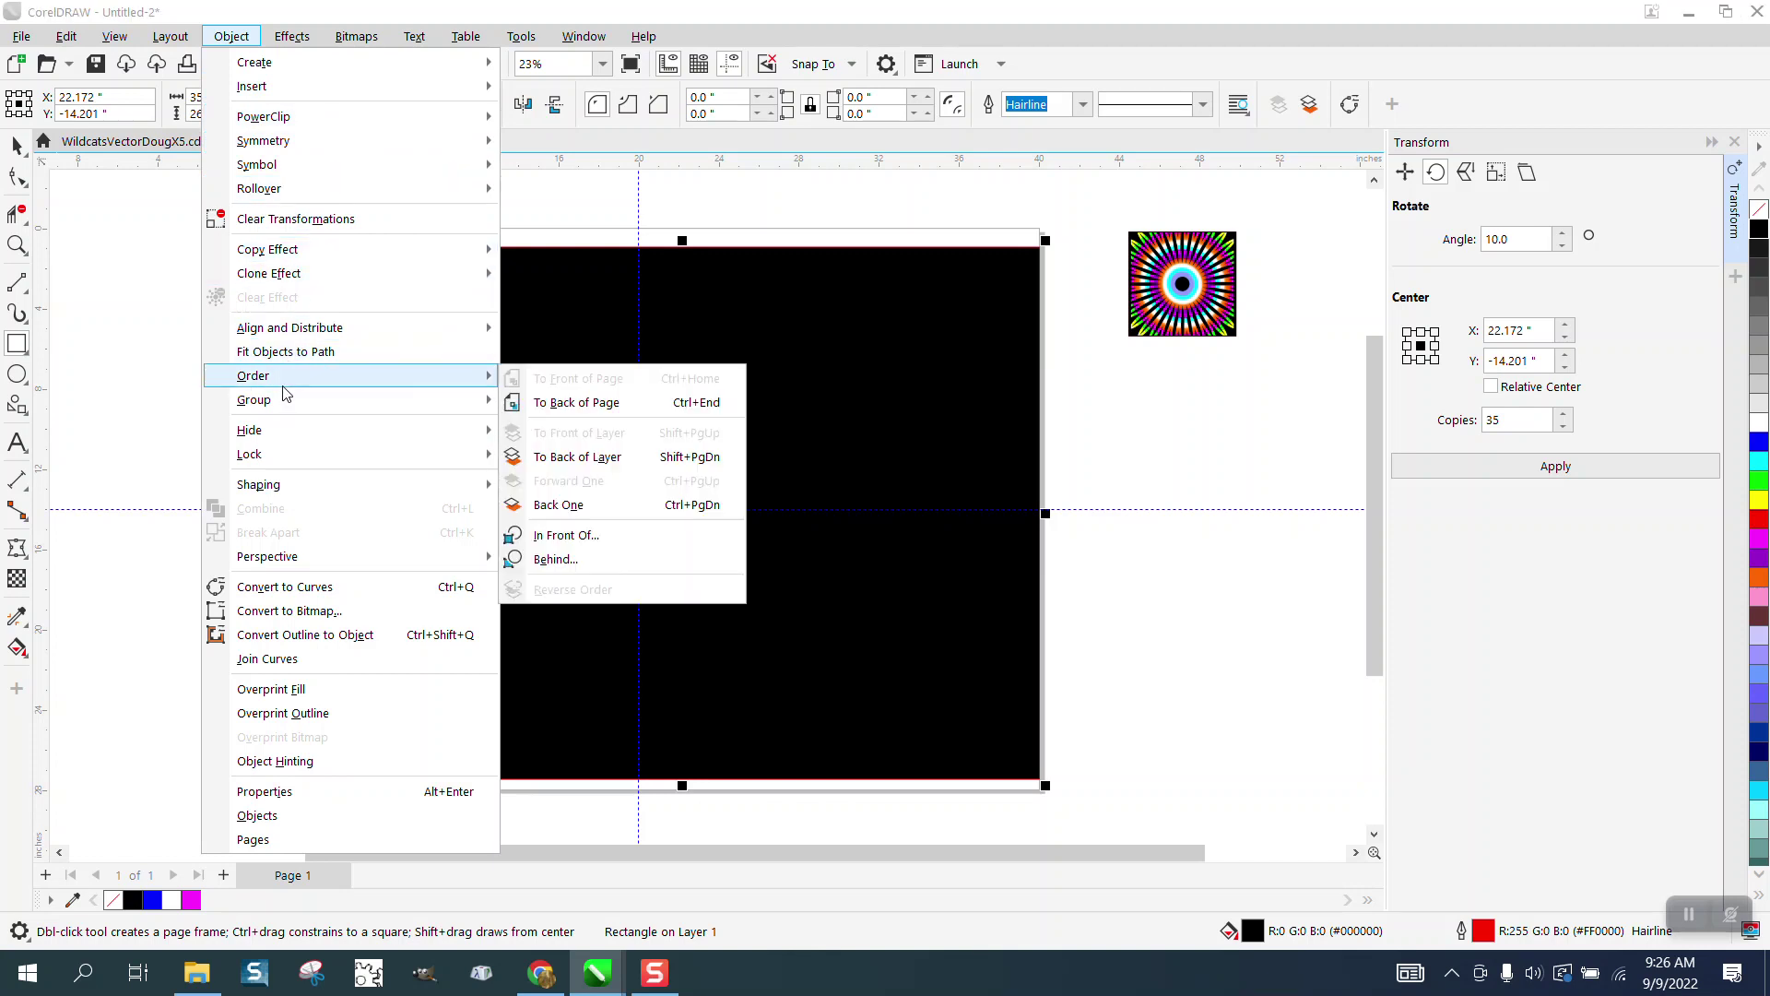
pyautogui.click(539, 398)
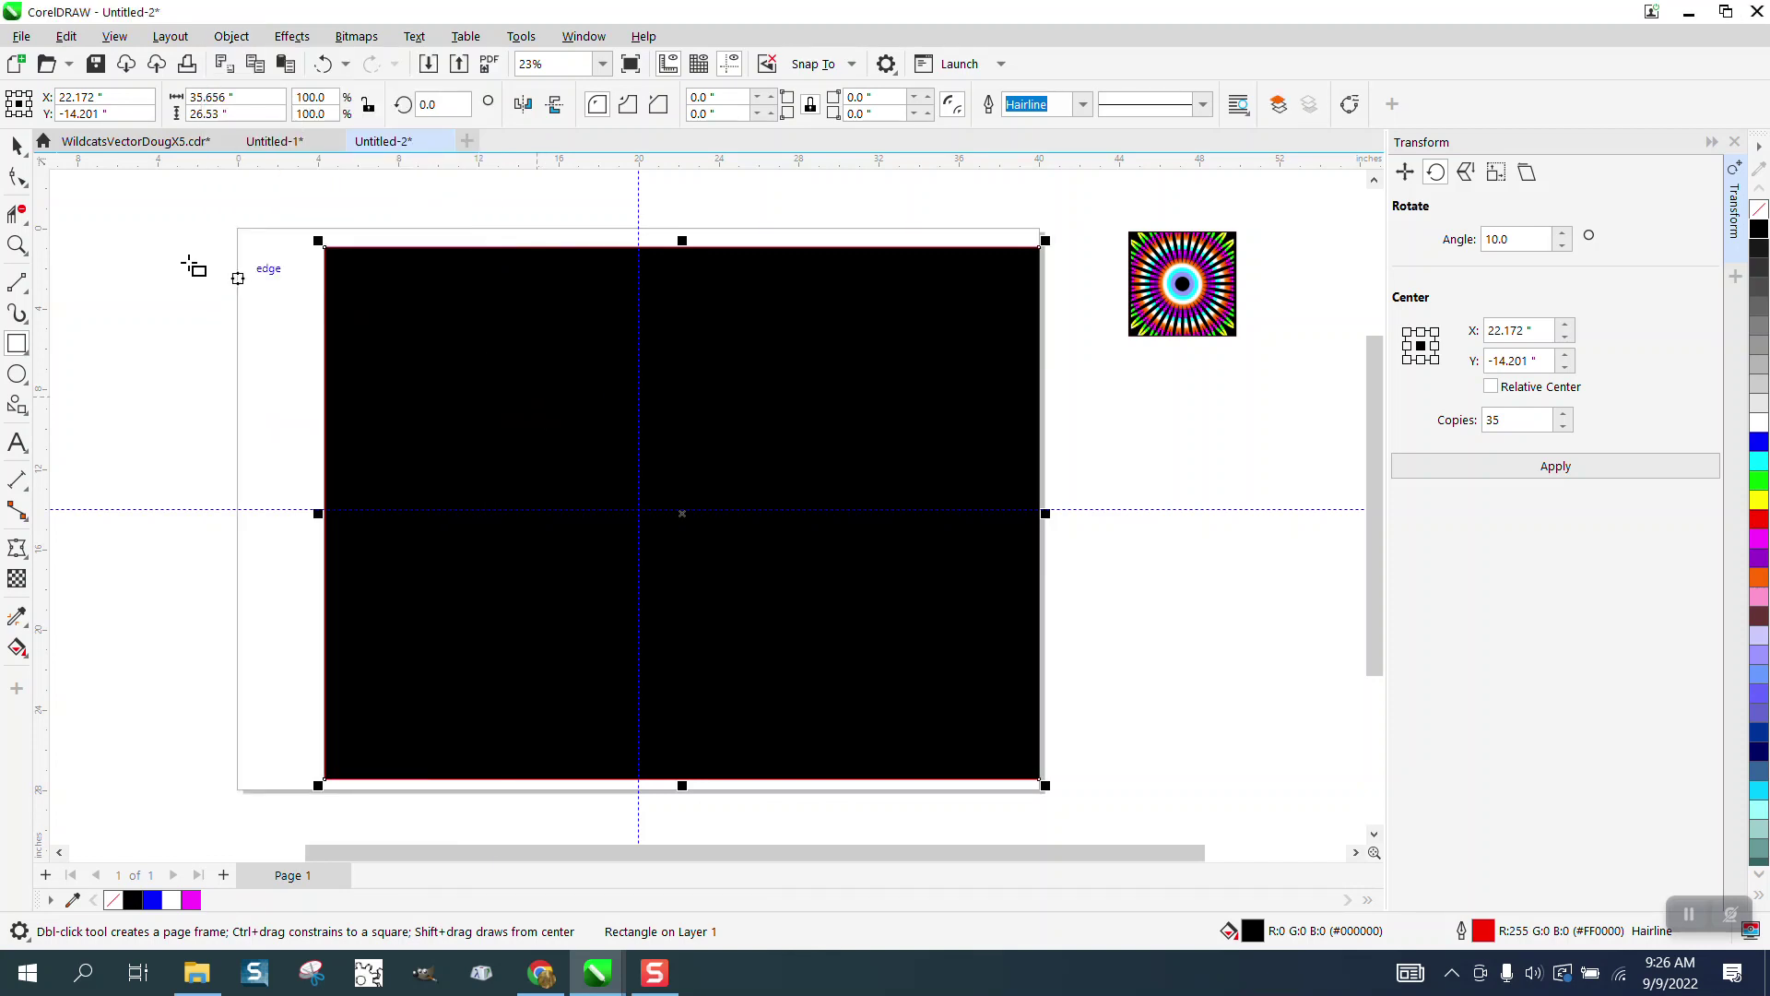
# Move the black rectangle to about X 37.1 in, Y -16.7 in, uncovering the left half of the petal ring
pyautogui.click(17, 145)
pyautogui.moveTo(417, 187); pyautogui.dragTo(971, 799)
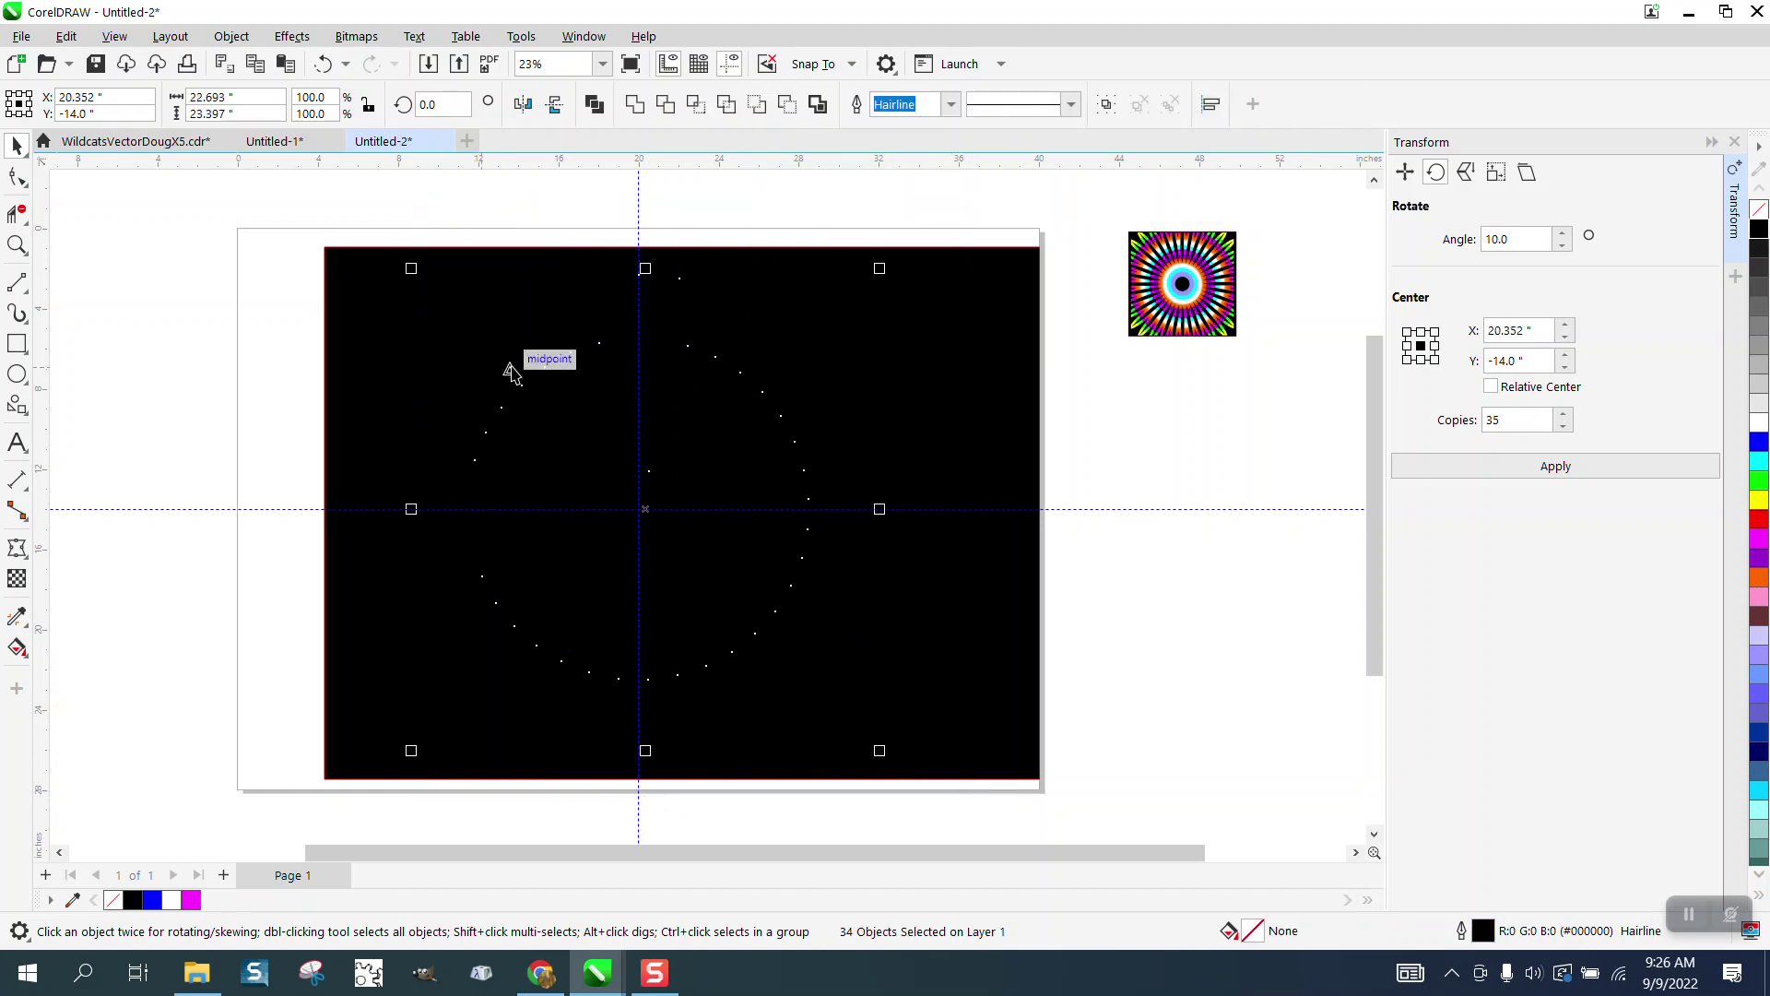
pyautogui.moveTo(913, 379); pyautogui.dragTo(1212, 431)
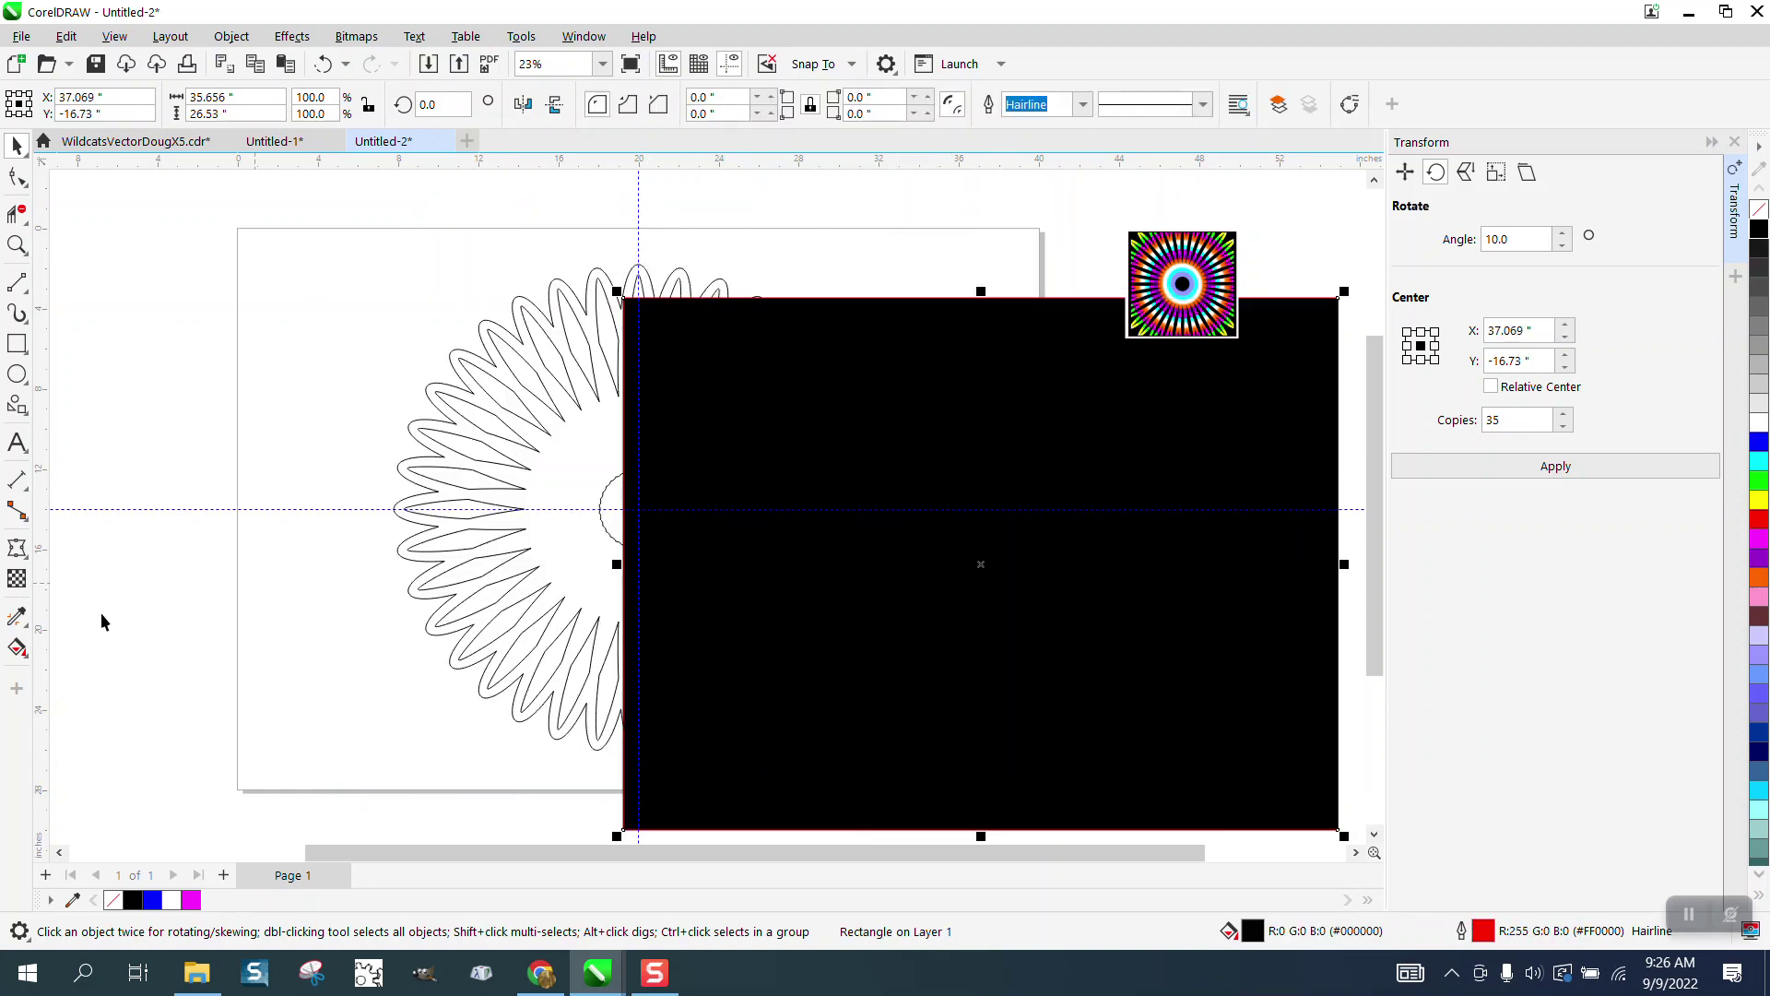
# Fill the uncovered left half of the petal ring with white and no outline using Smart Fill
pyautogui.click(17, 647)
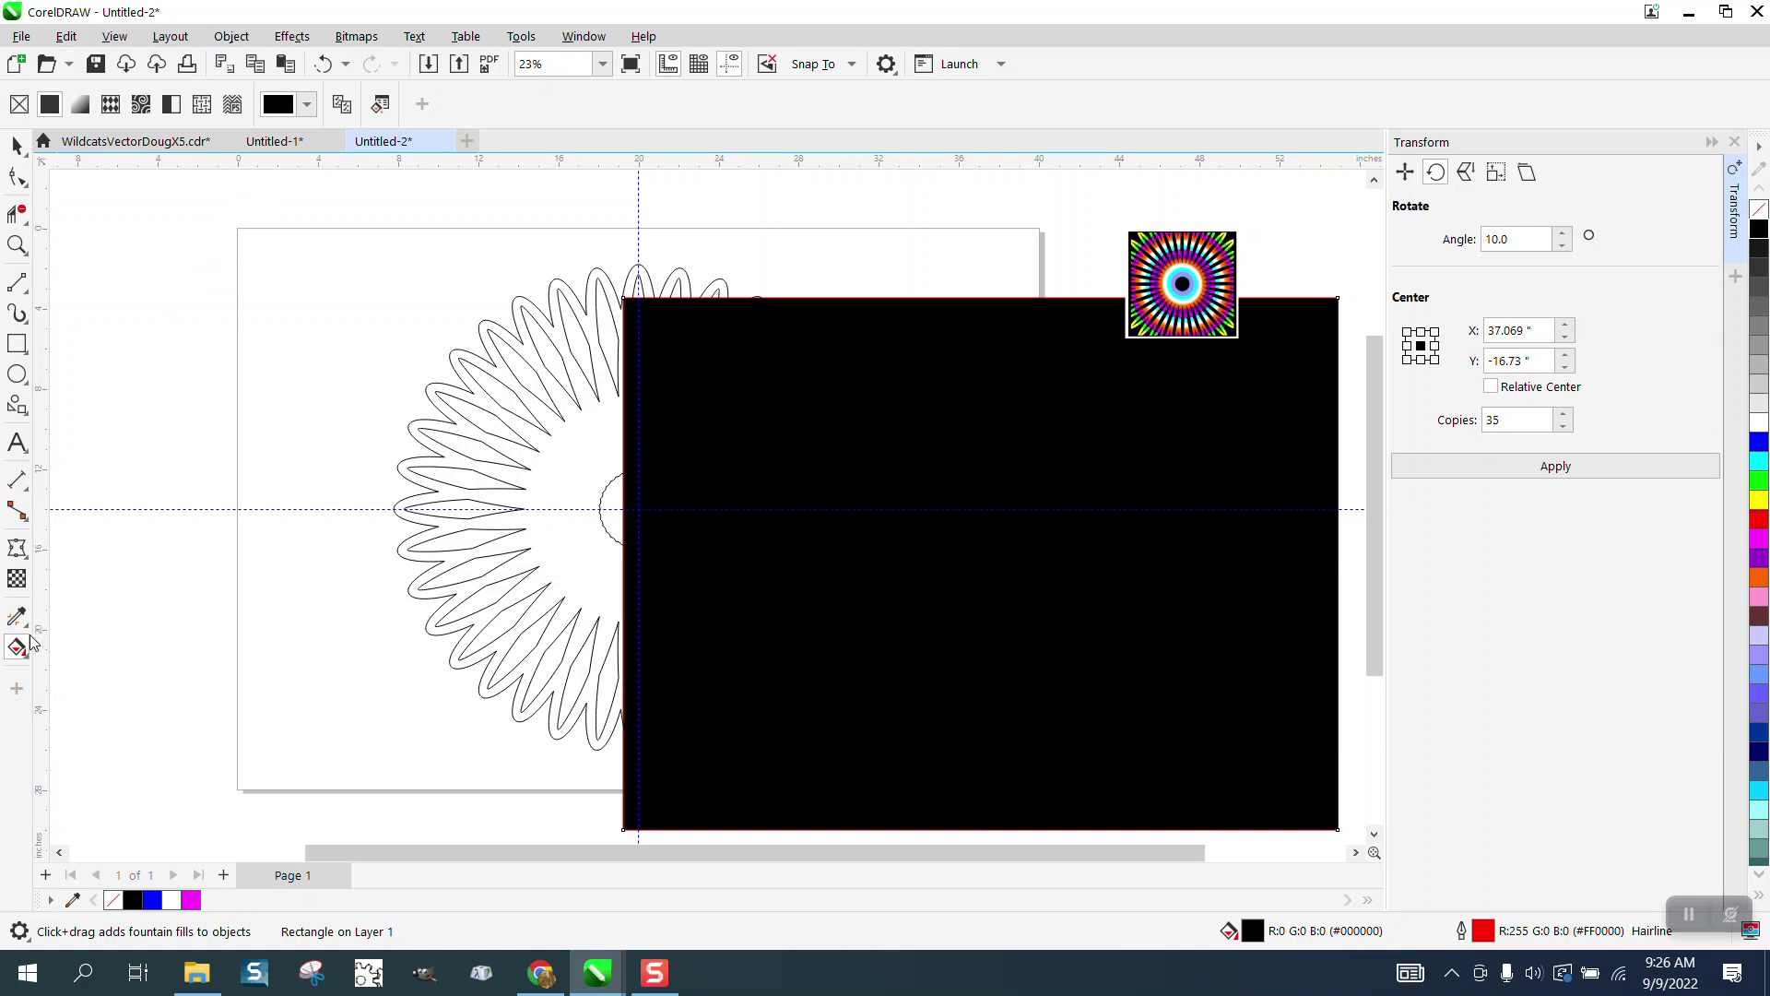
pyautogui.click(28, 653)
pyautogui.click(88, 668)
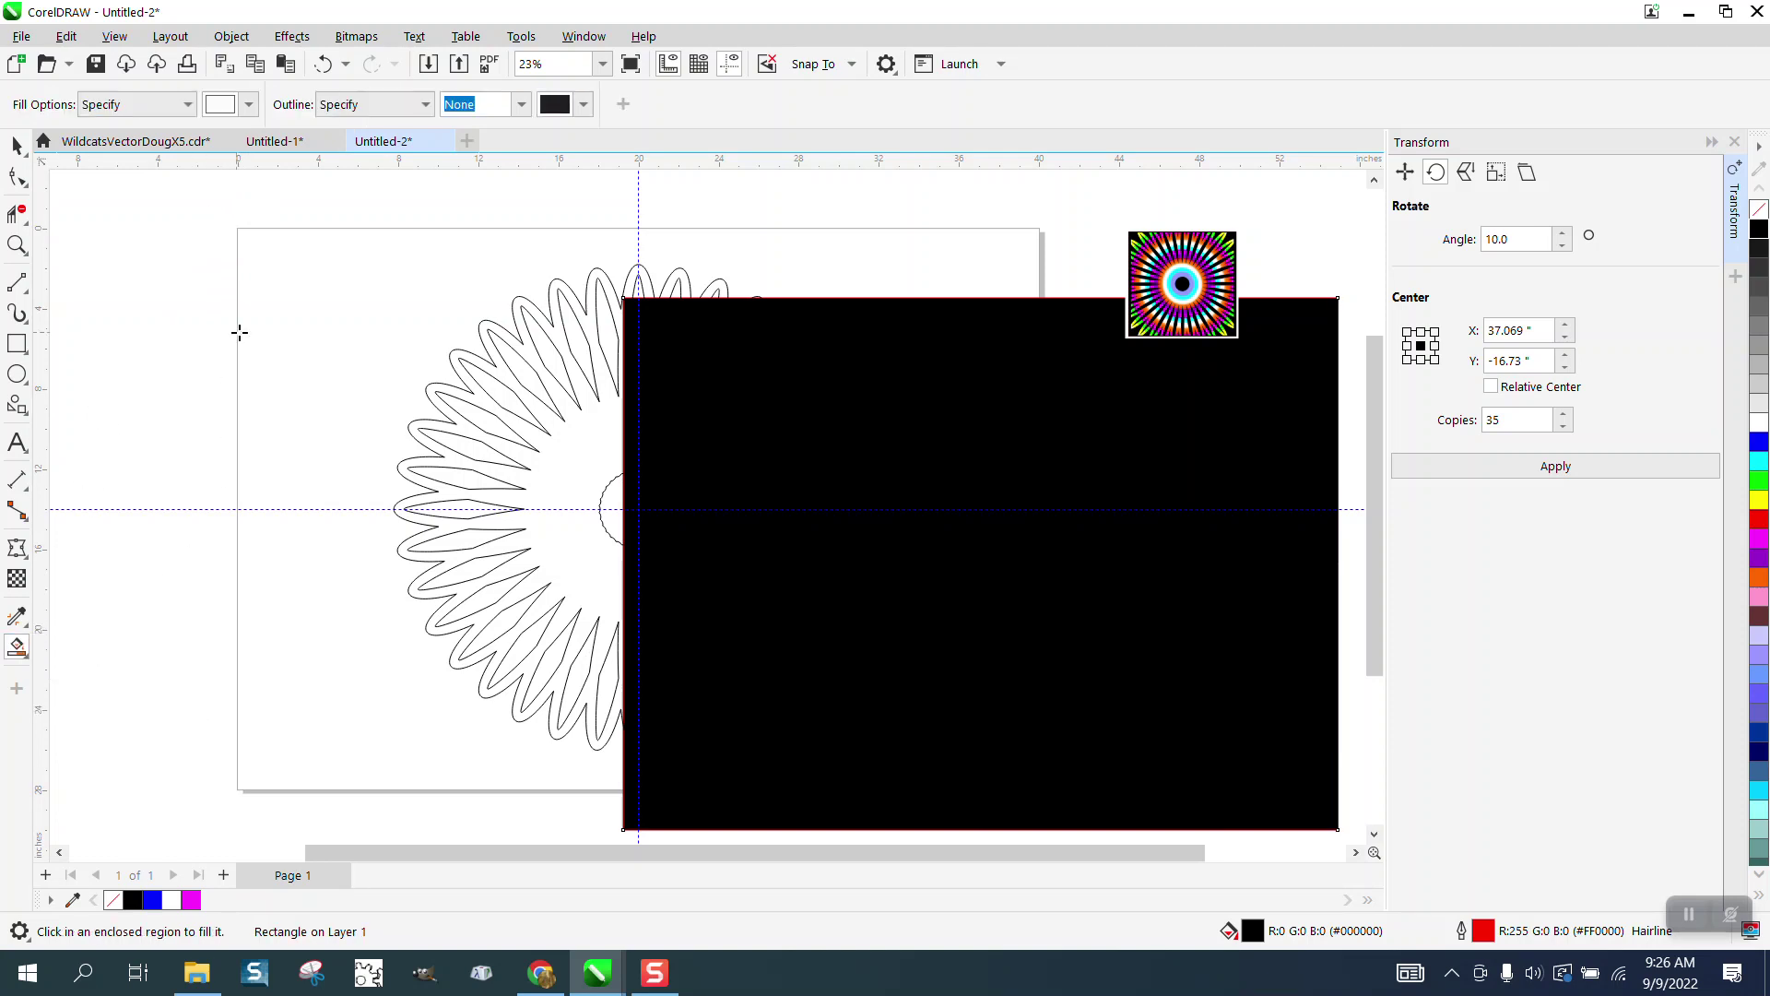
pyautogui.click(534, 355)
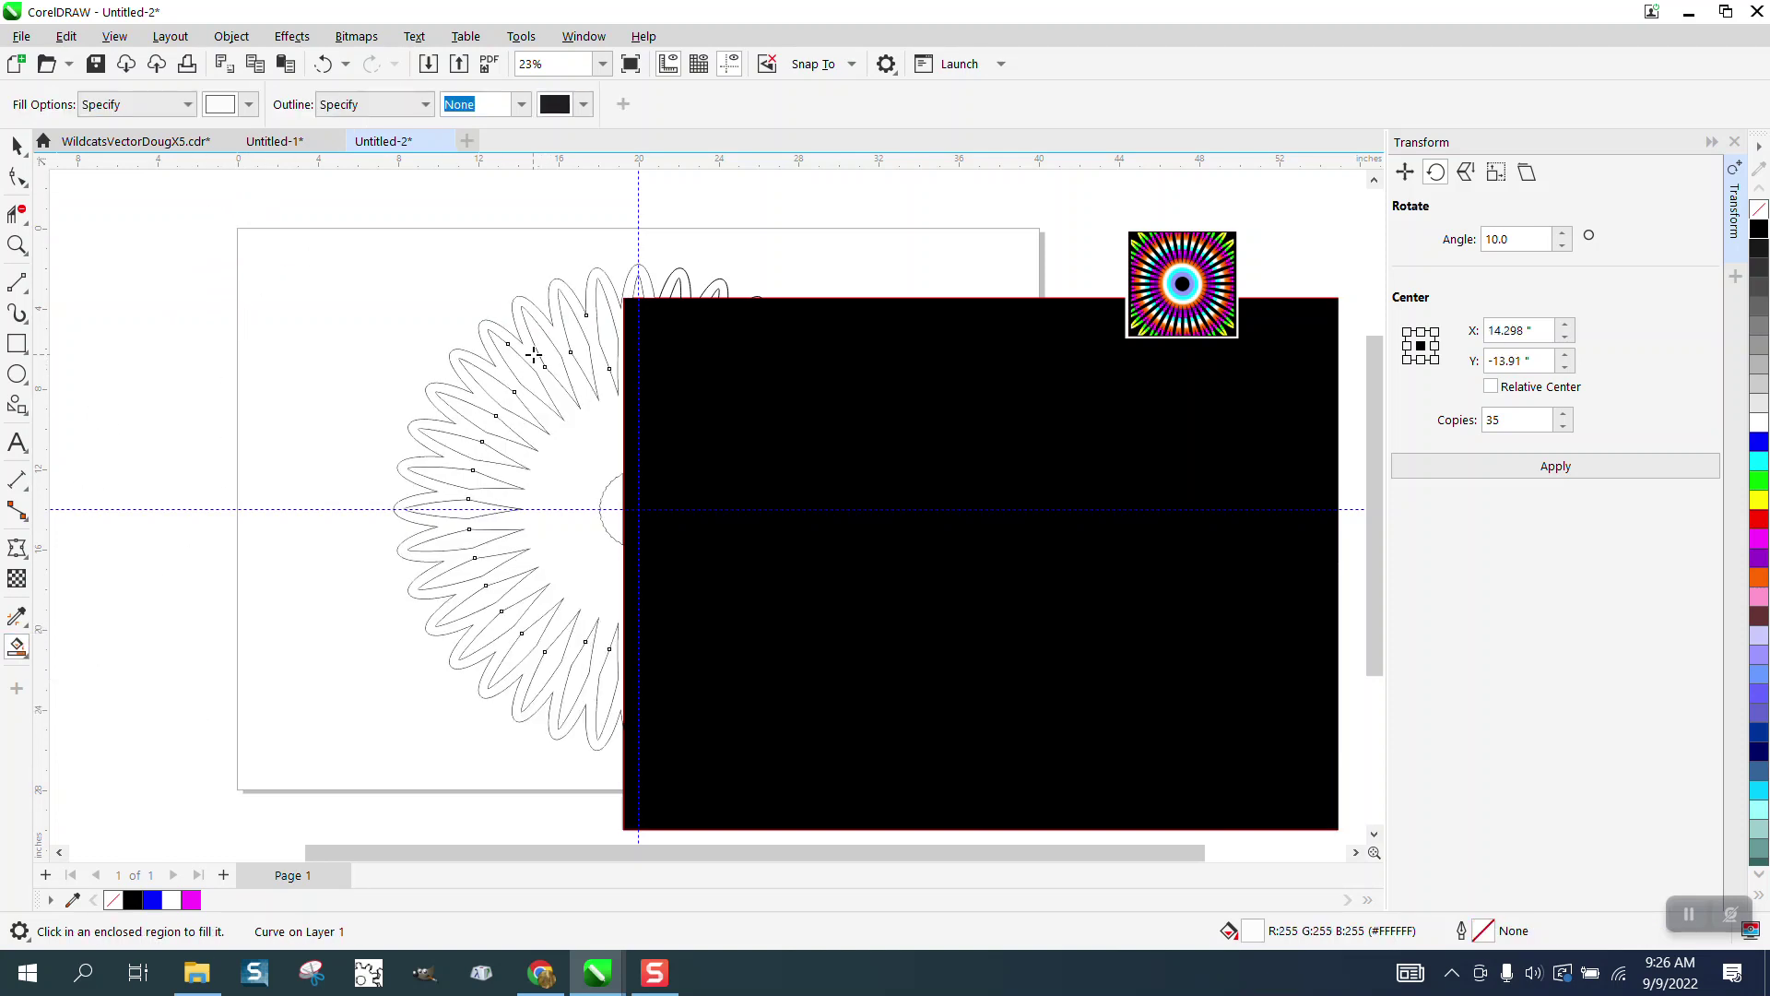
# Move the black rectangle back behind the white petals and shift it to about X 13.4 in, Y -15.8 in
pyautogui.click(16, 144)
pyautogui.moveTo(1026, 445); pyautogui.dragTo(730, 379)
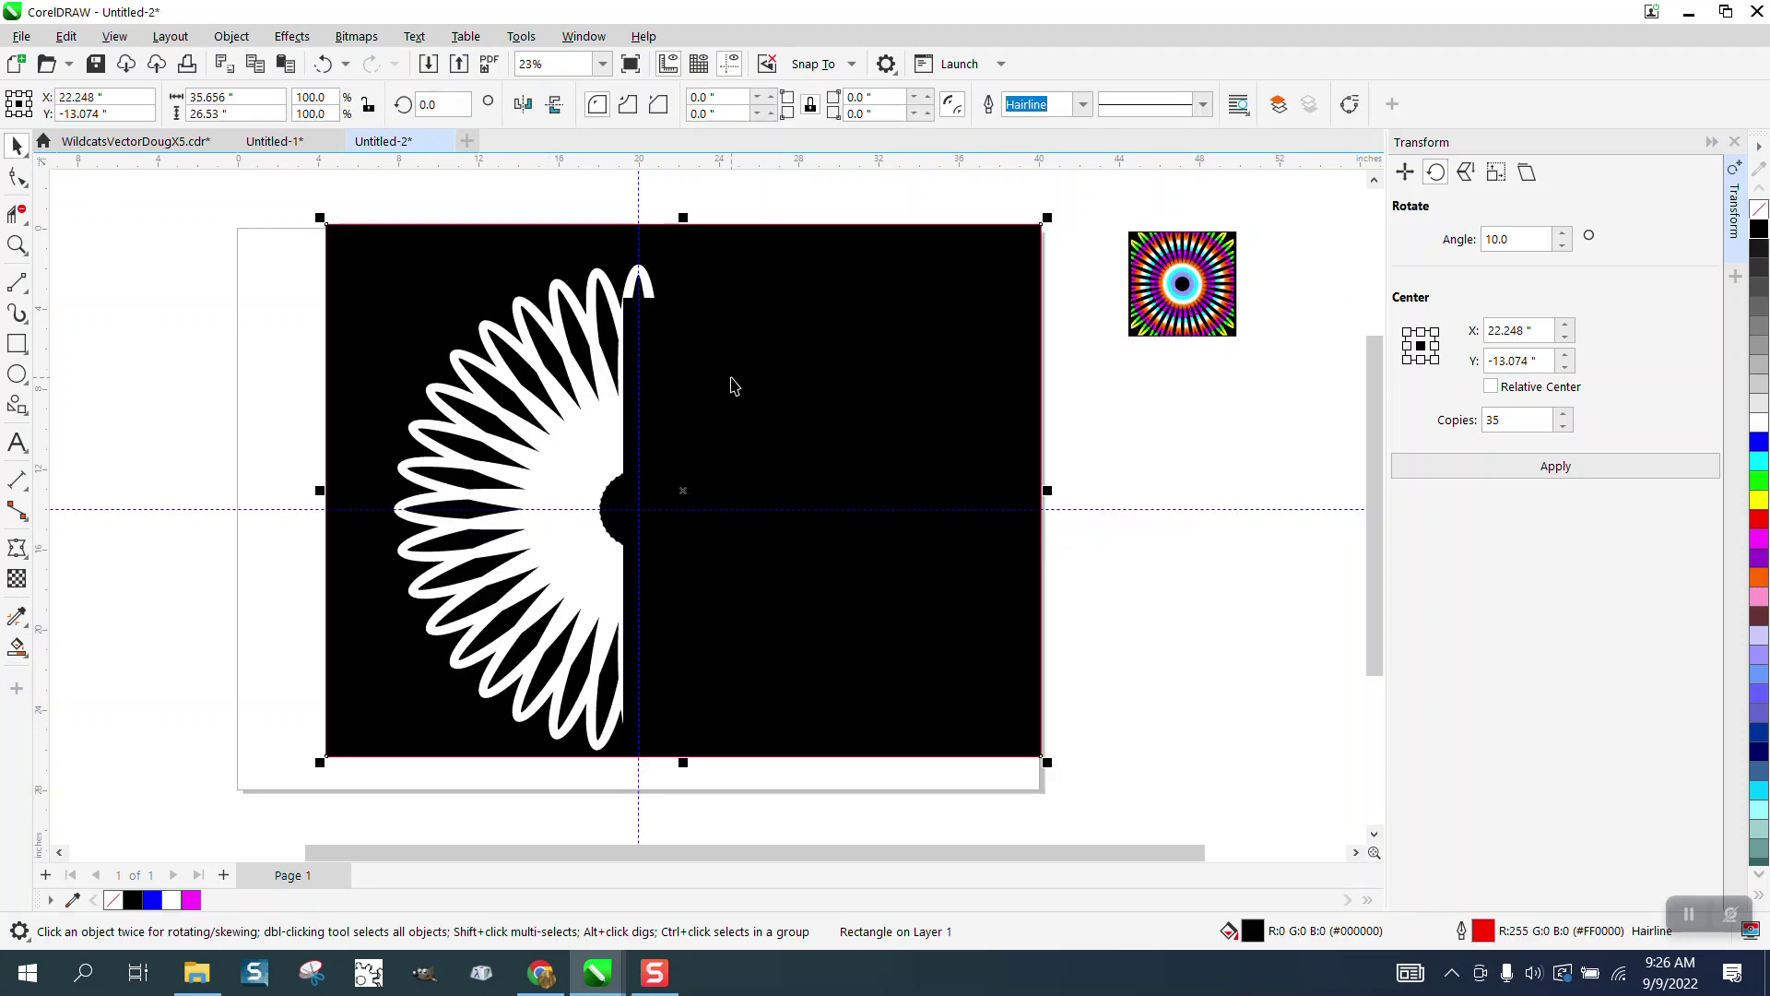
pyautogui.click(1062, 470)
pyautogui.moveTo(895, 446); pyautogui.dragTo(716, 501)
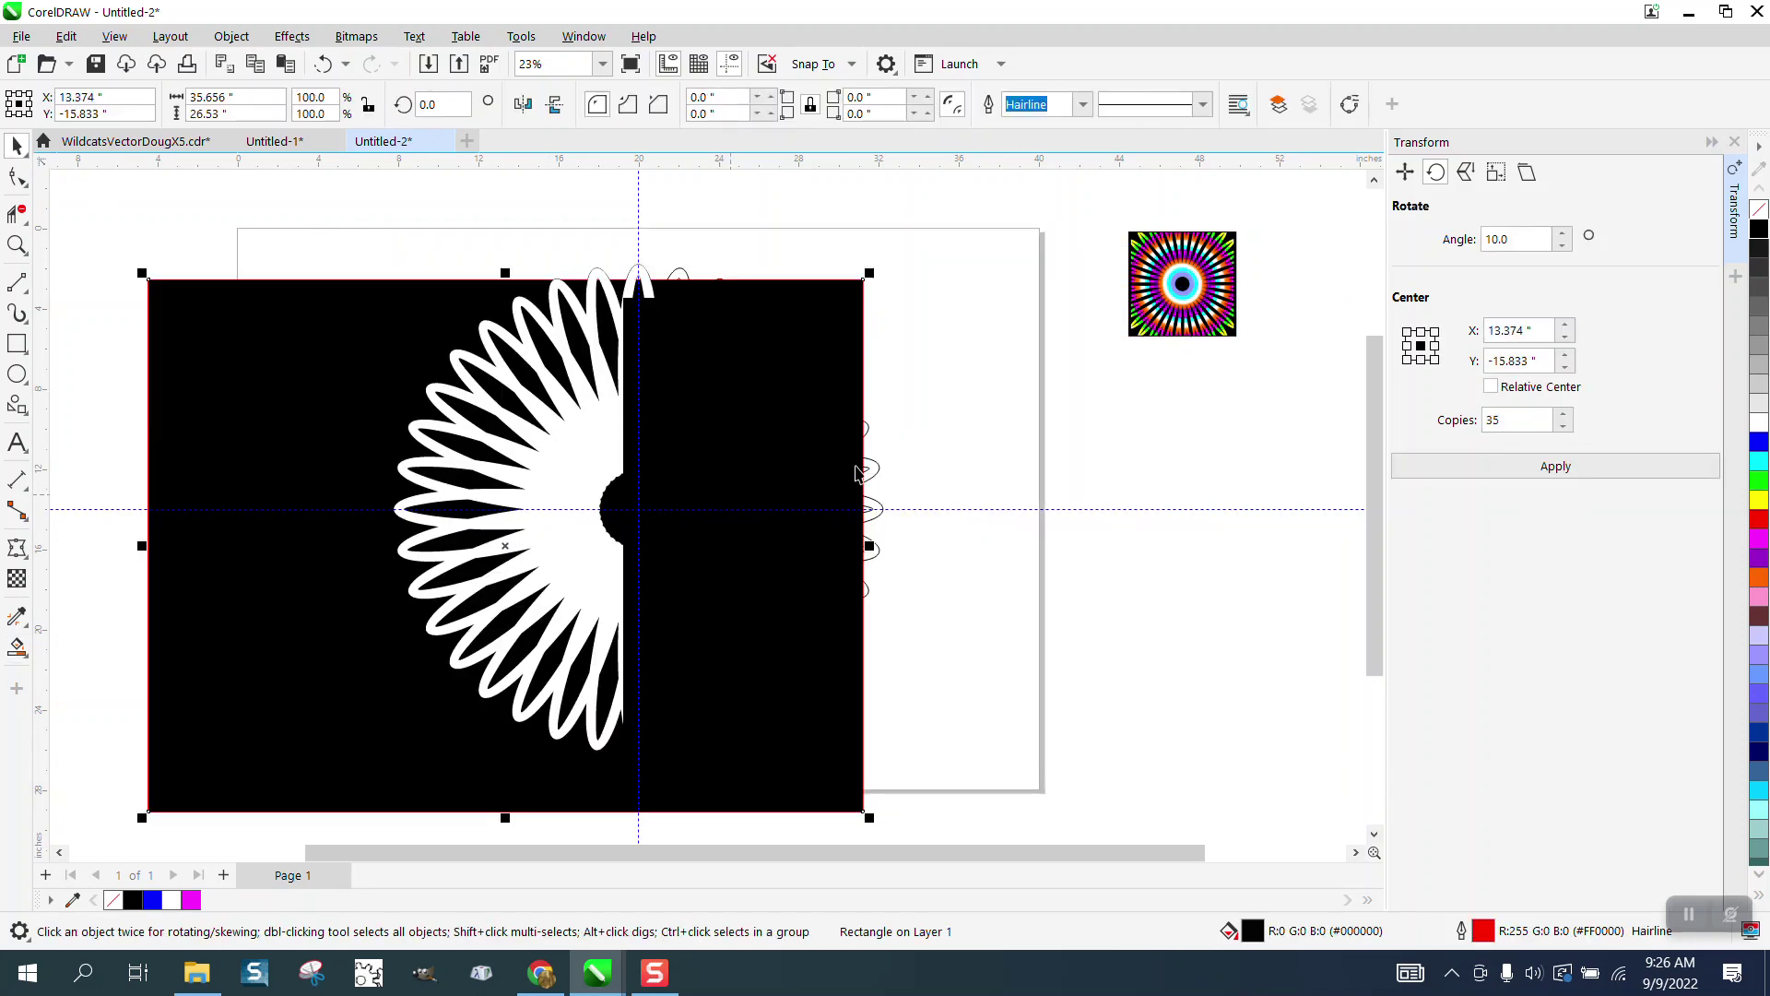
# Move the outer petal outline to about X 11.4 in, Y -20 in, and delete it
pyautogui.click(904, 425)
pyautogui.moveTo(779, 392); pyautogui.dragTo(609, 513)
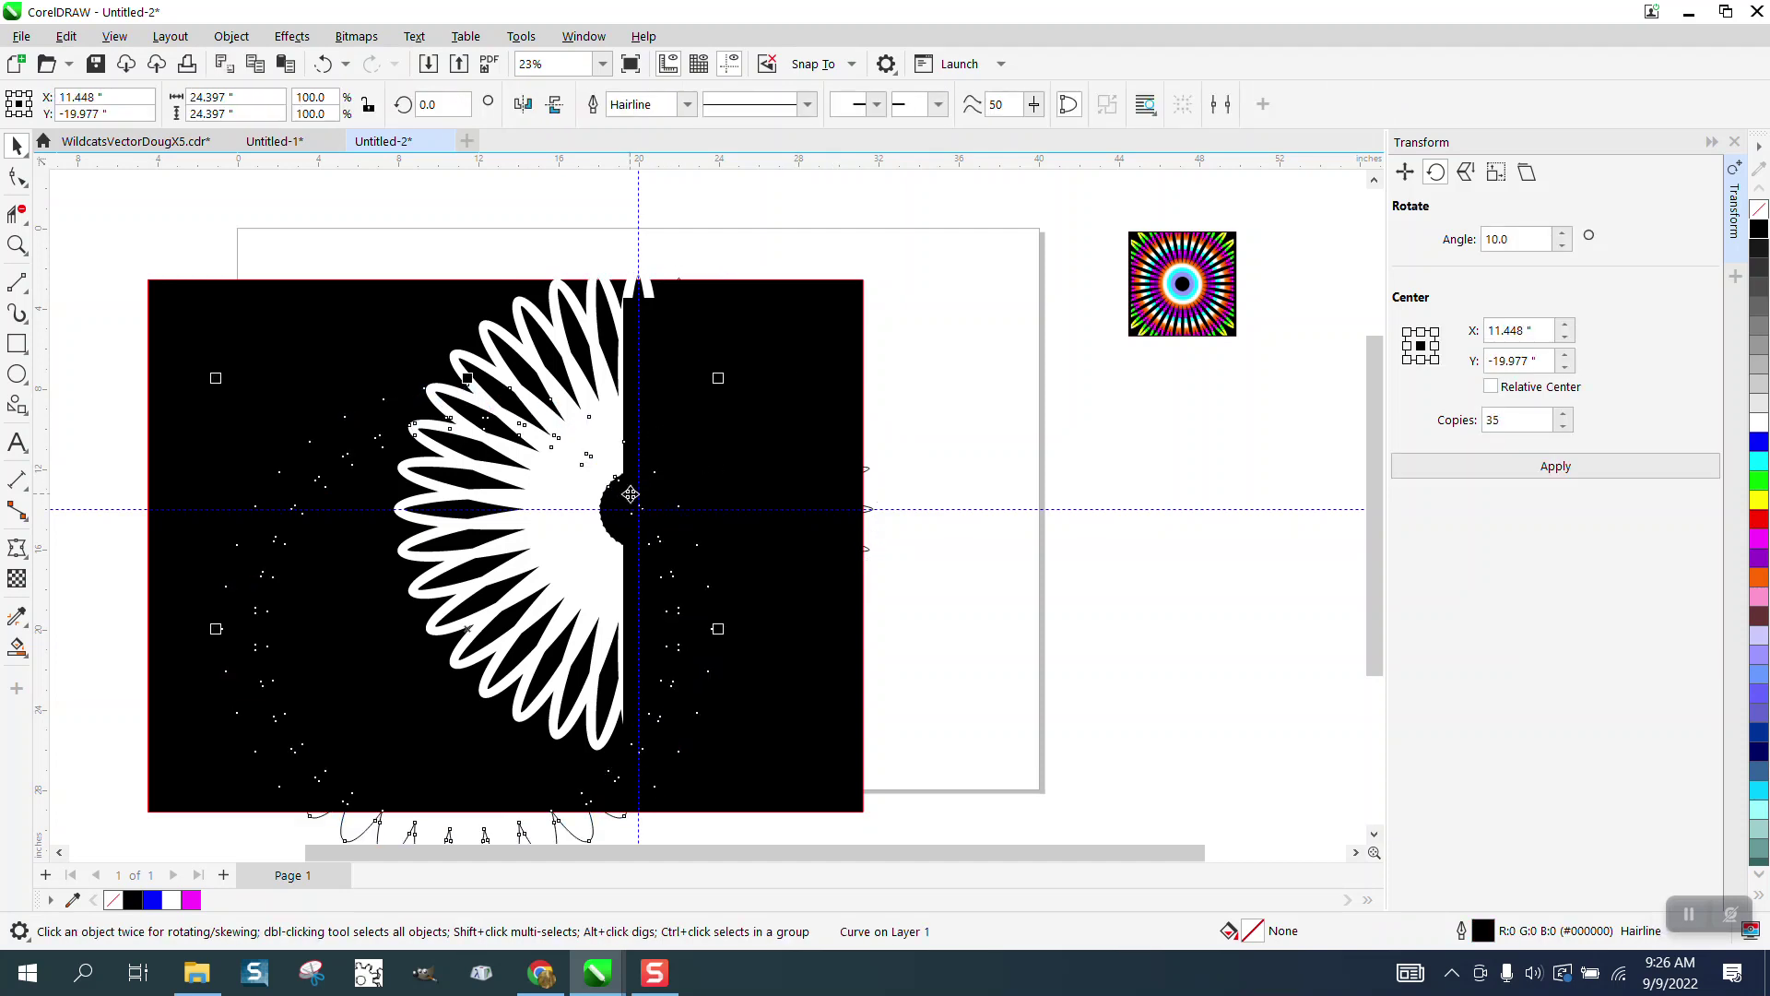
pyautogui.press('Escape')
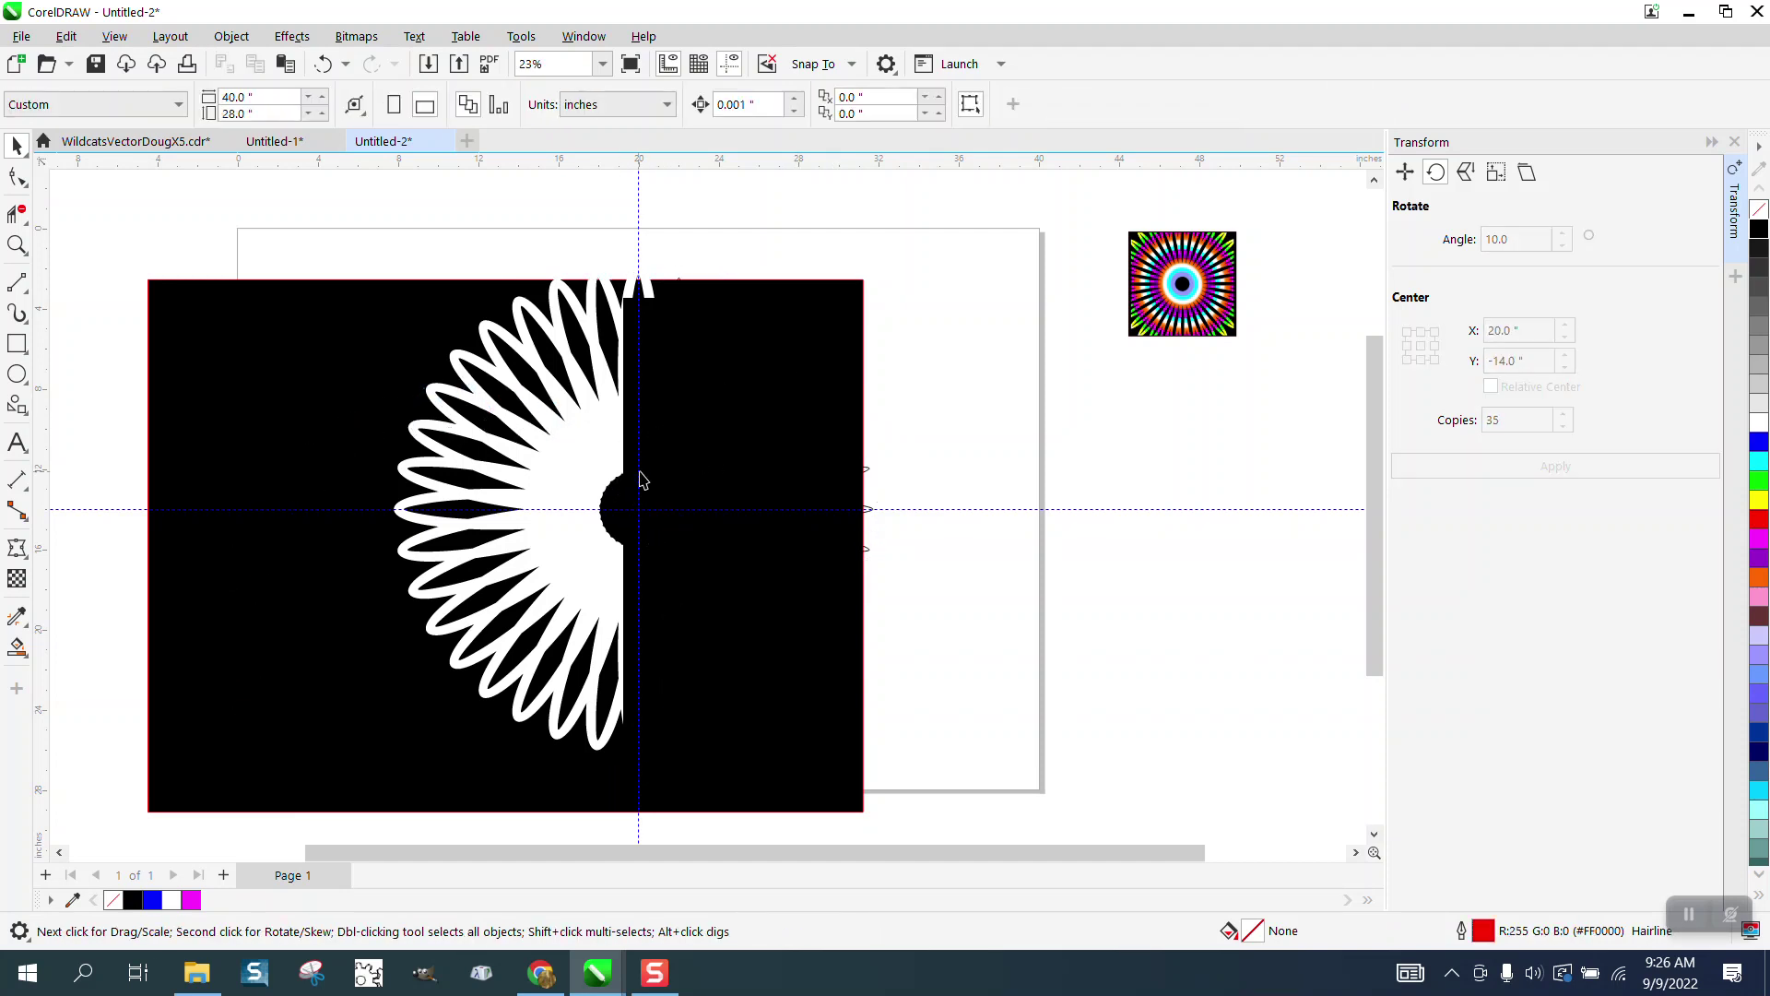
# Move the black rectangle down to about X 7.8 in, Y -27.1 in, and delete the horizontal guideline
pyautogui.click(631, 321)
pyautogui.moveTo(770, 316); pyautogui.dragTo(684, 483)
pyautogui.click(839, 365)
pyautogui.scroll(-1, 785, 376)
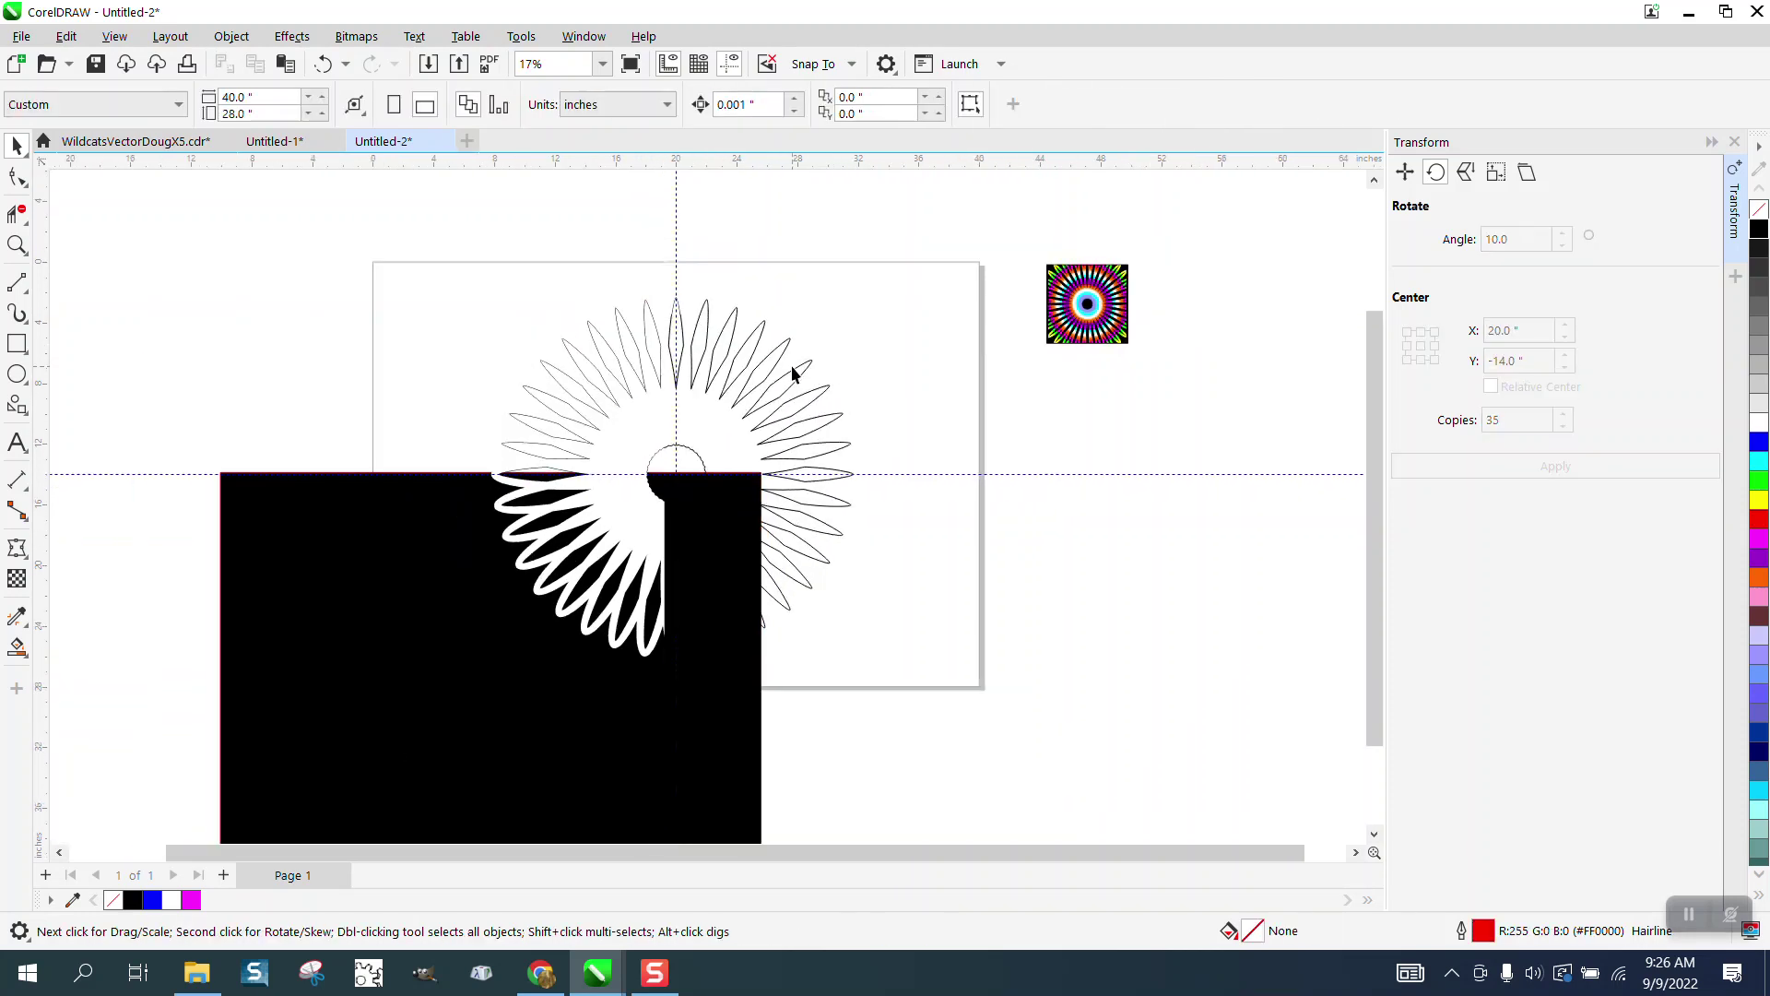
pyautogui.click(917, 475)
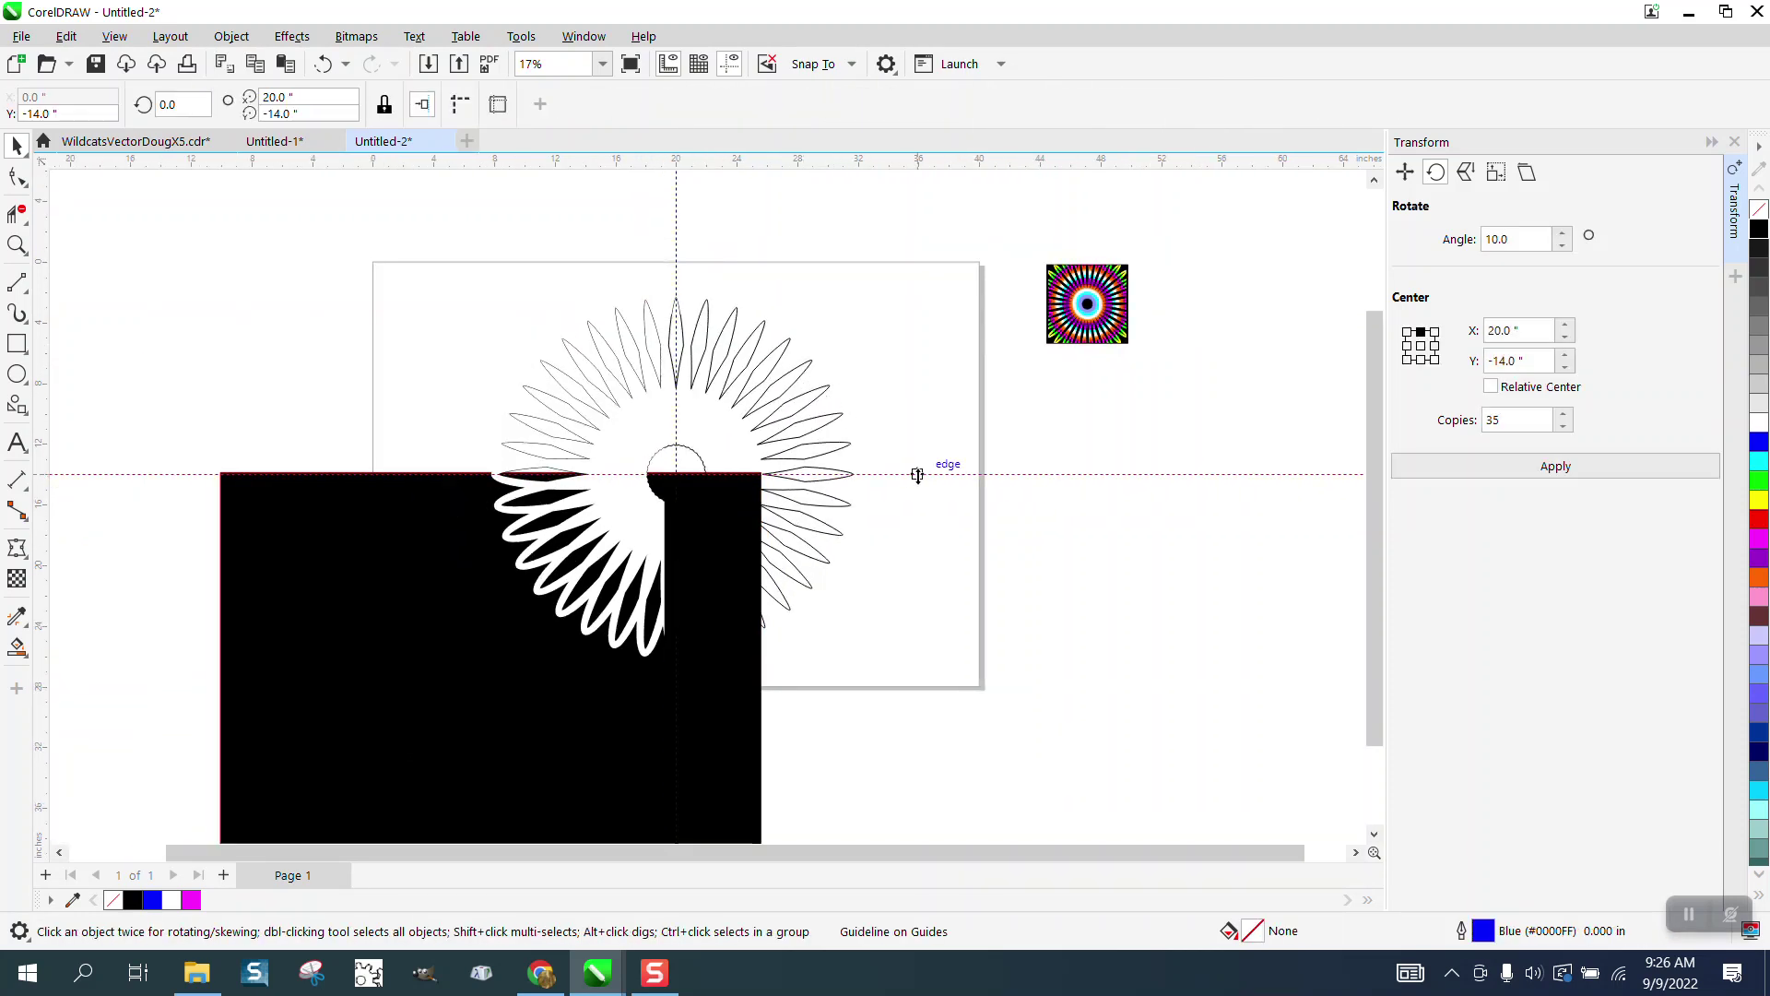
pyautogui.press('Delete')
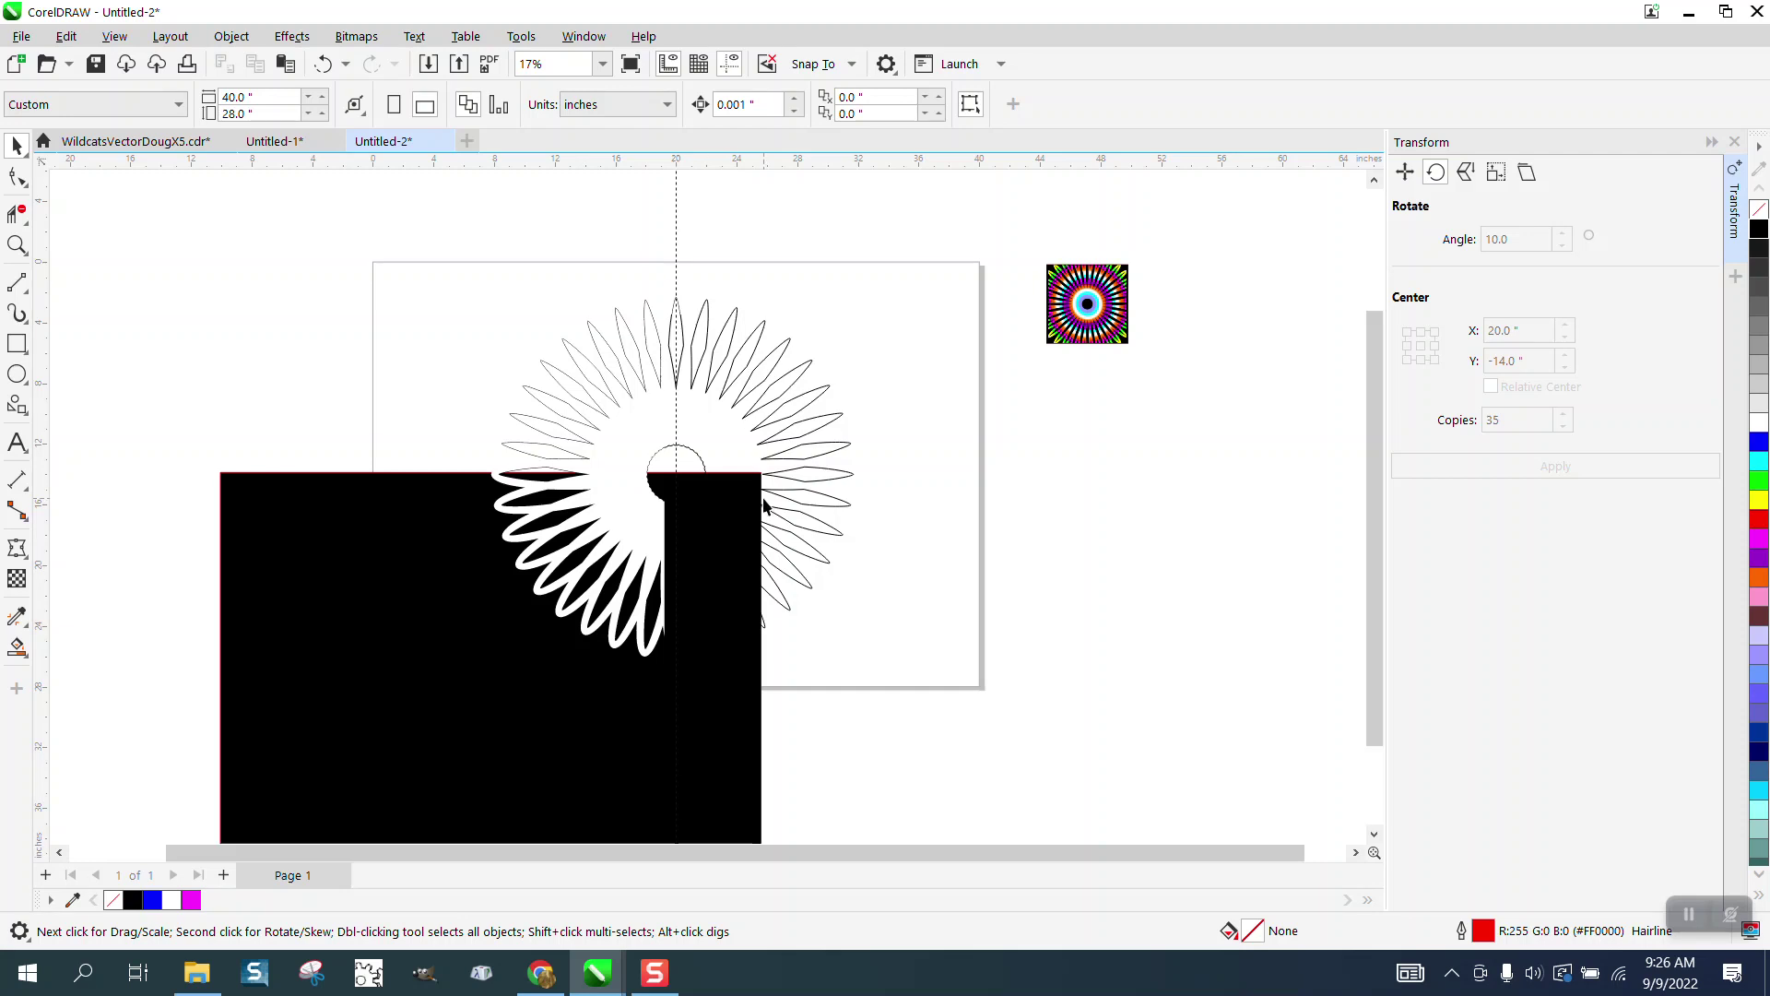
# Try moving one inner petal to about X 36.1 in, Y -9.3 in, undo it, and delete the black rectangle
pyautogui.moveTo(746, 540); pyautogui.dragTo(886, 377)
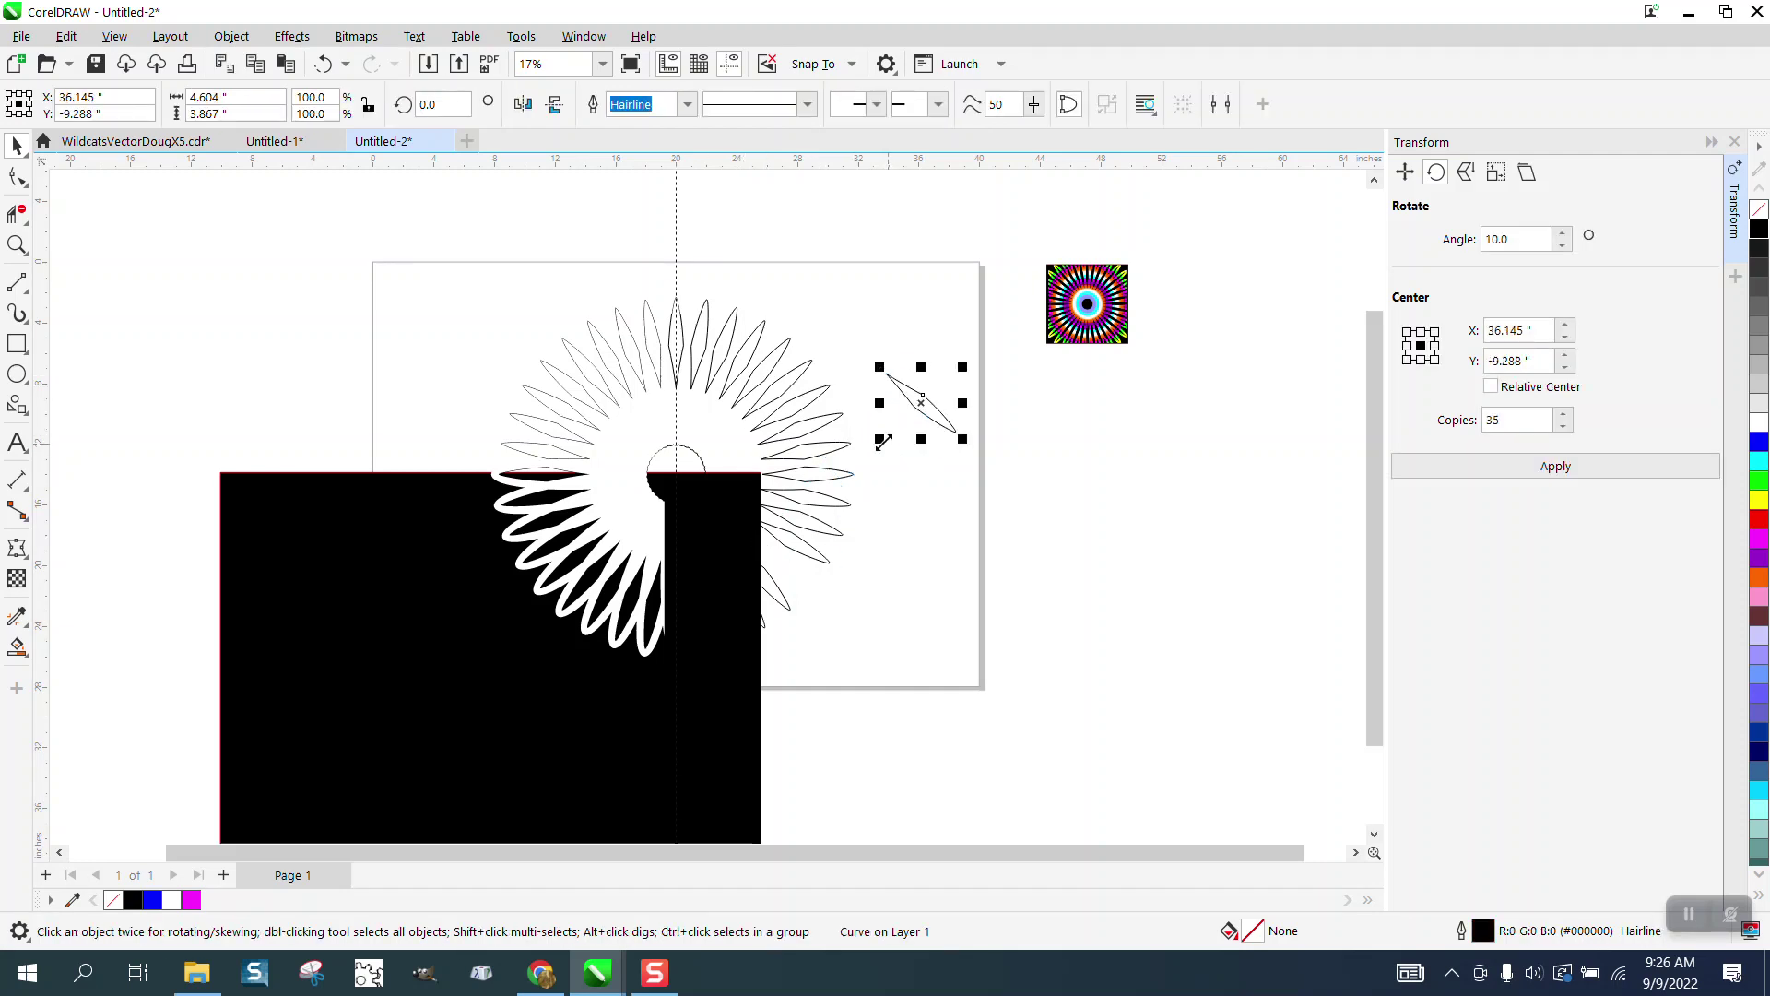
pyautogui.click(323, 64)
pyautogui.moveTo(412, 500); pyautogui.dragTo(40, 355)
pyautogui.press('Delete')
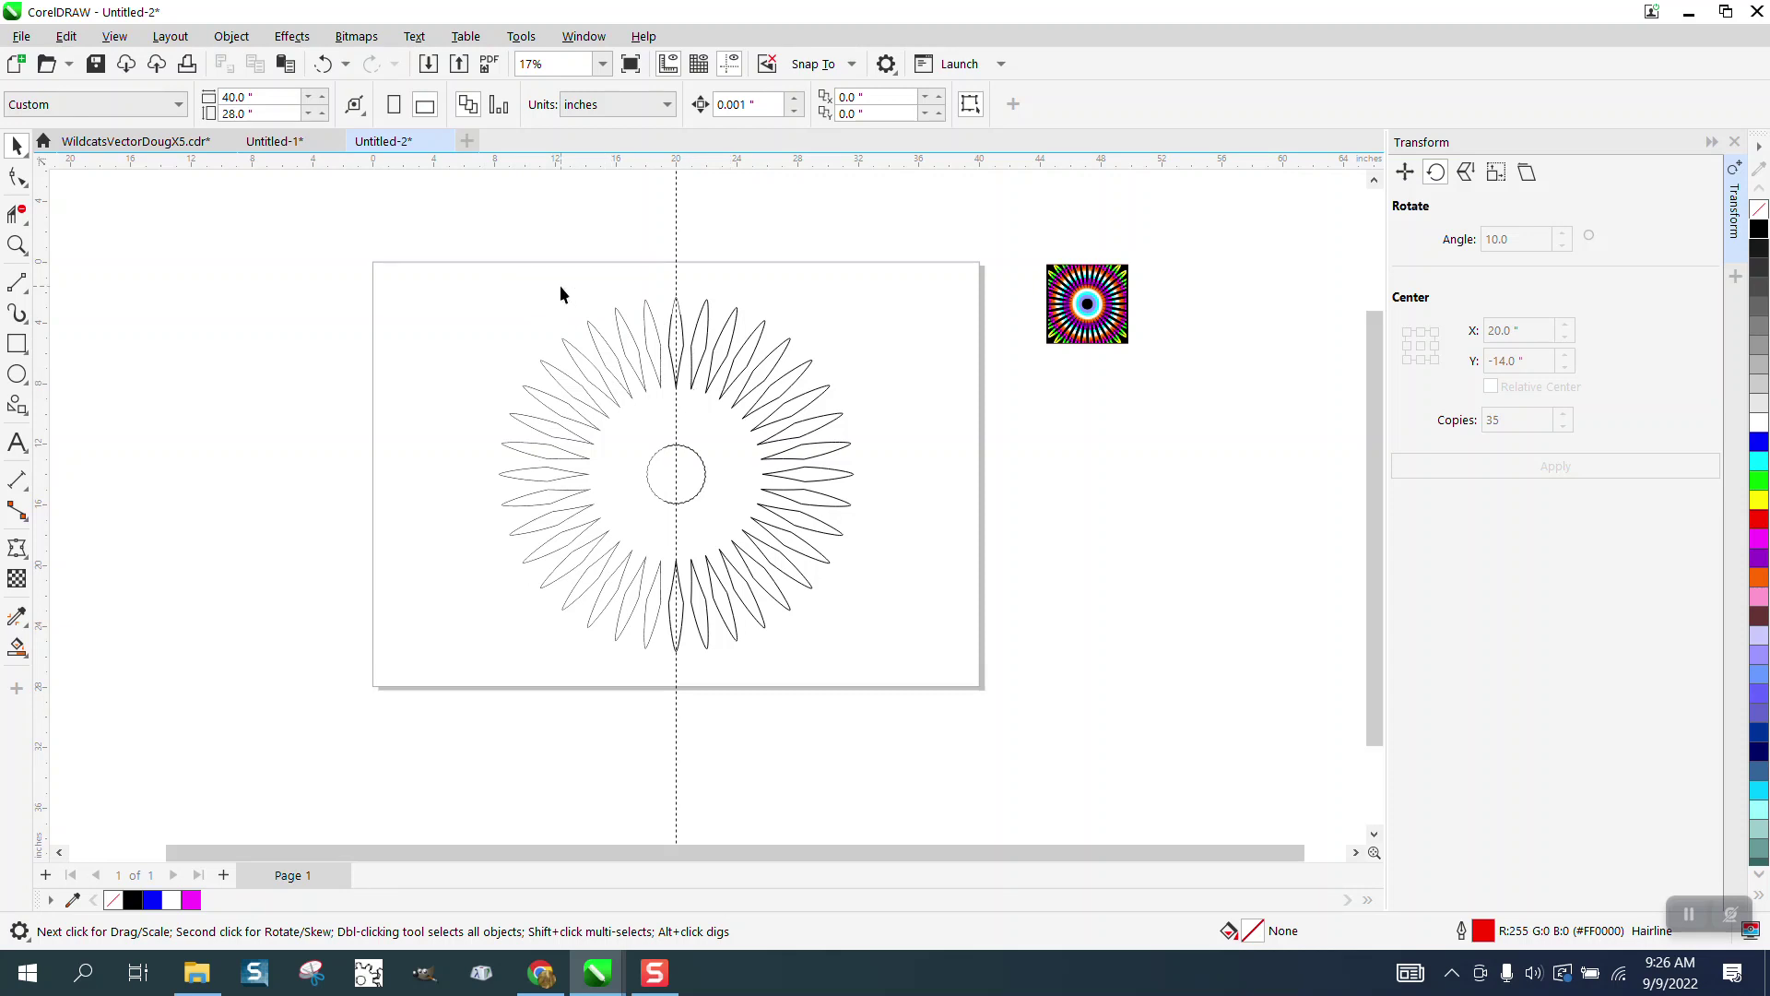
# Undo the deletions of the rectangle, guideline and outer petal outline, along with the latest moves of the rectangle and outline
pyautogui.click(322, 66)
pyautogui.click(323, 67)
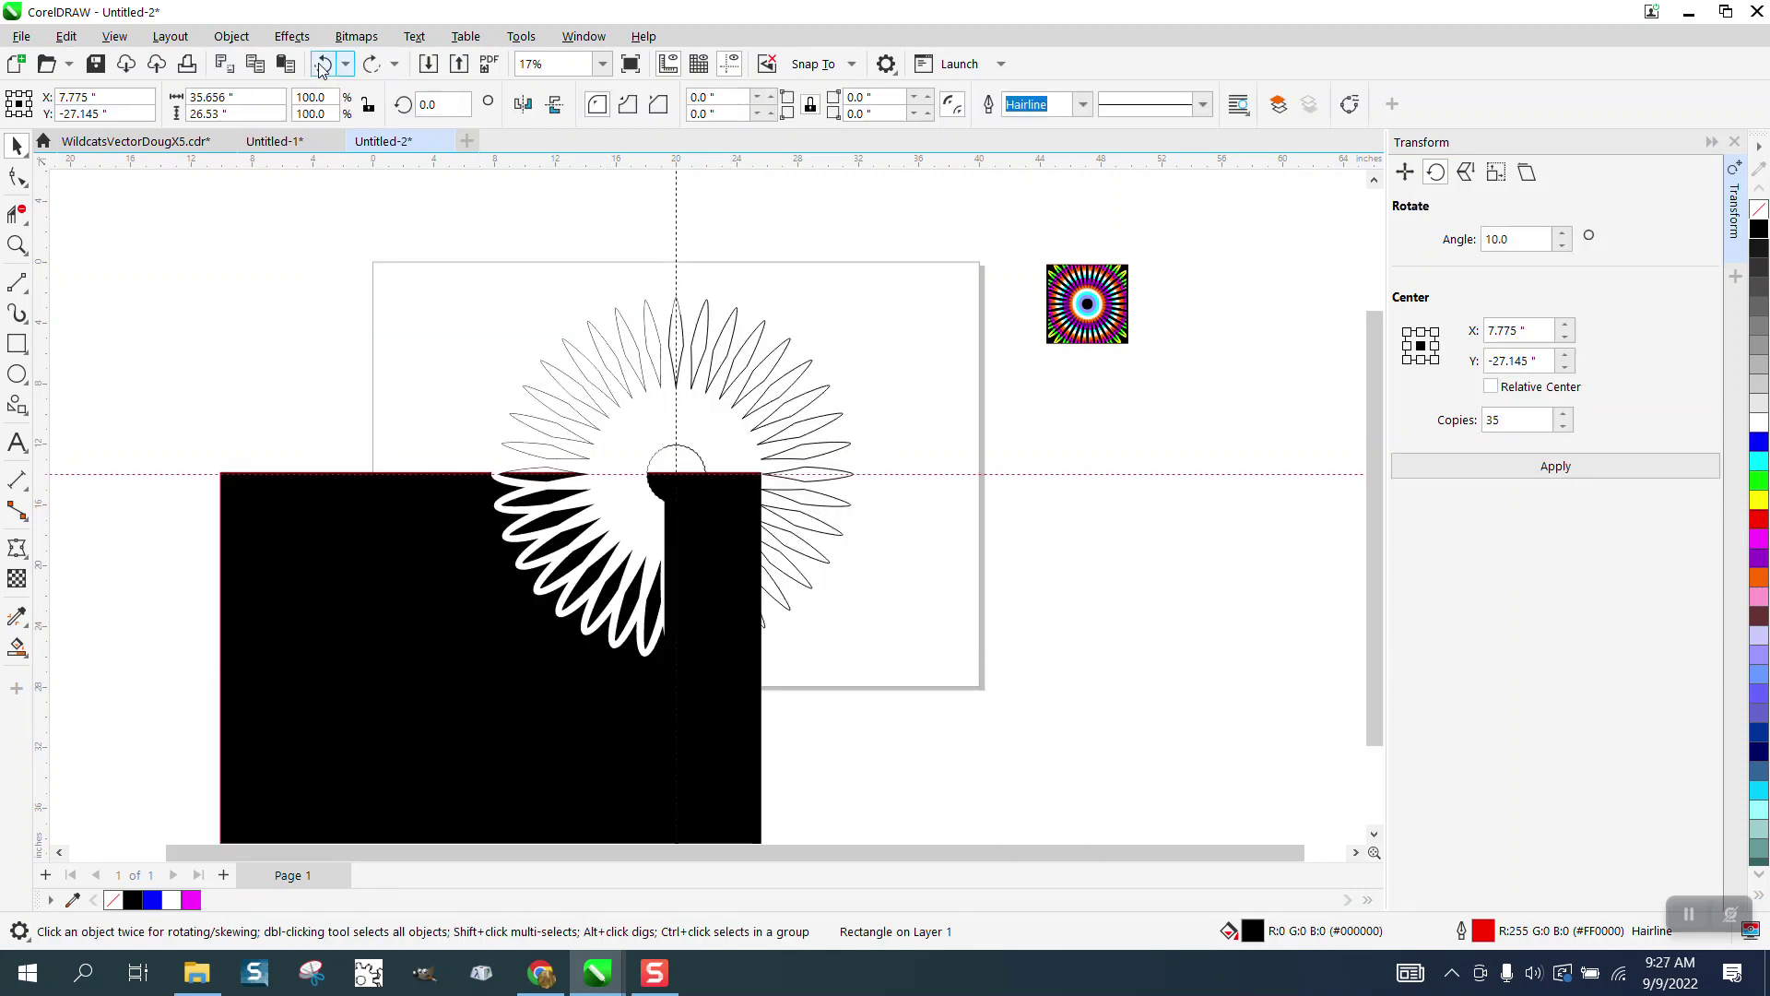
pyautogui.click(323, 66)
pyautogui.click(323, 67)
pyautogui.click(323, 67)
pyautogui.click(322, 66)
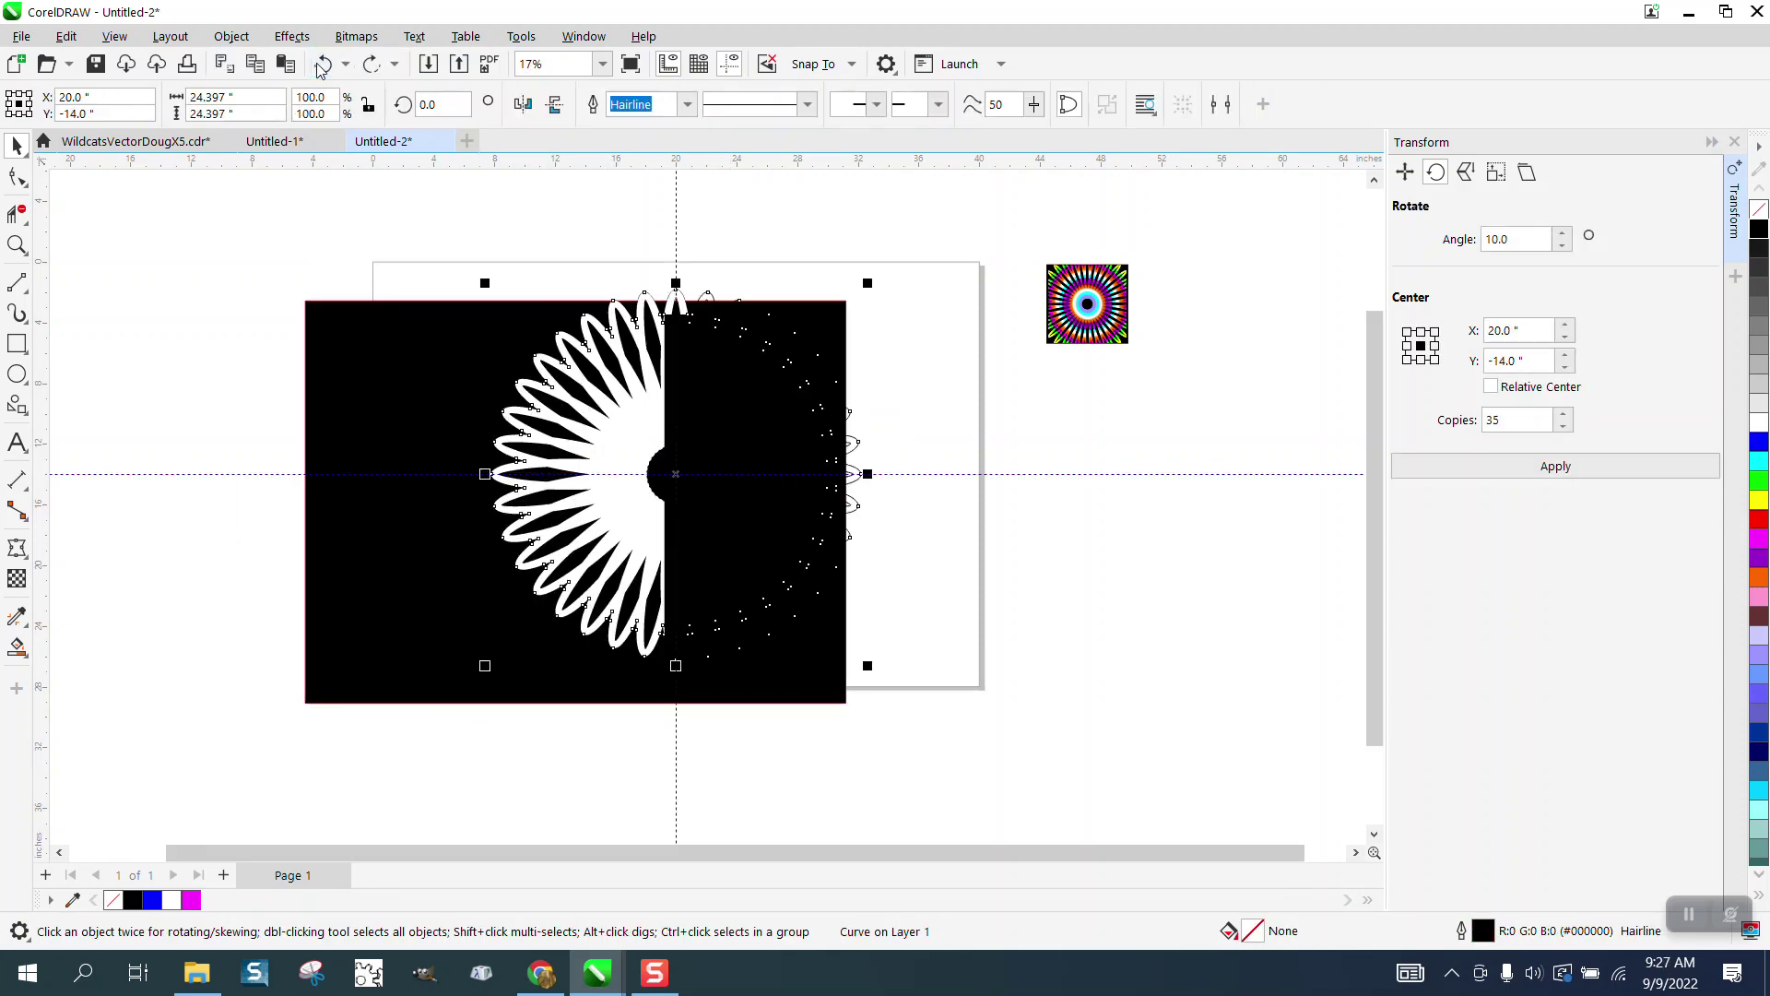
pyautogui.click(322, 66)
# Delete the black rectangle behind the petals and select one inner petal in the ring's upper-right part
pyautogui.click(506, 279)
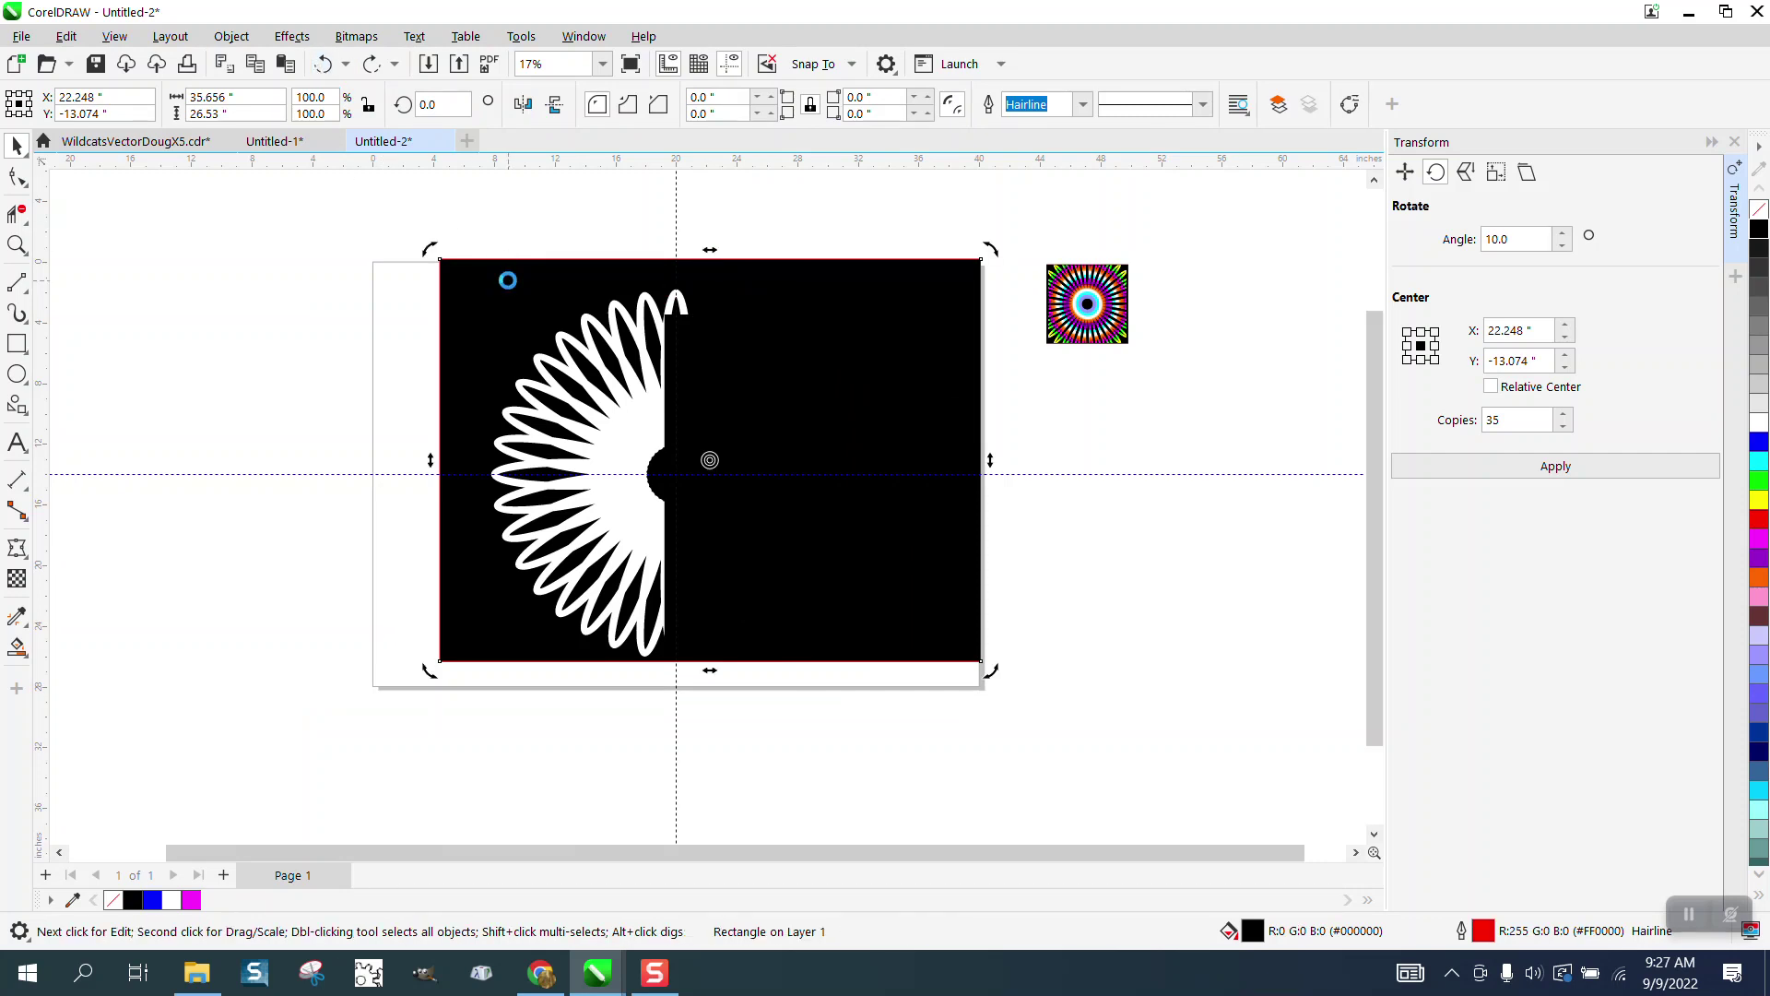
pyautogui.press('Delete')
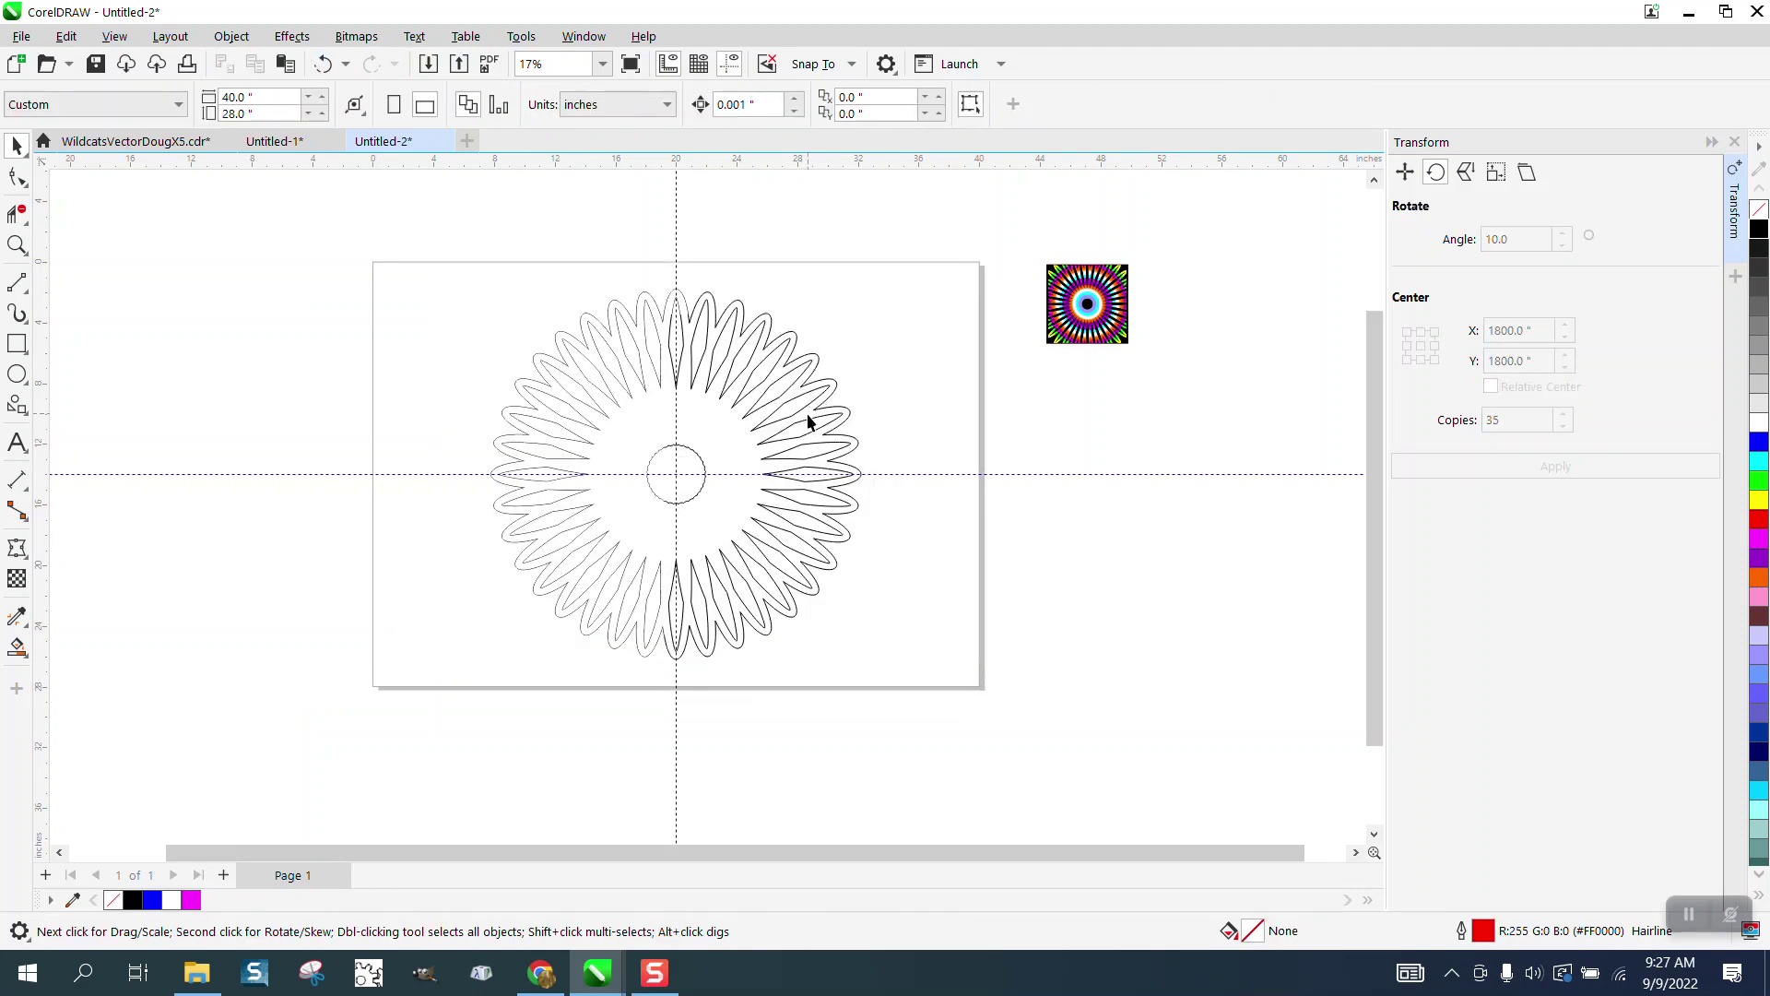
pyautogui.click(772, 409)
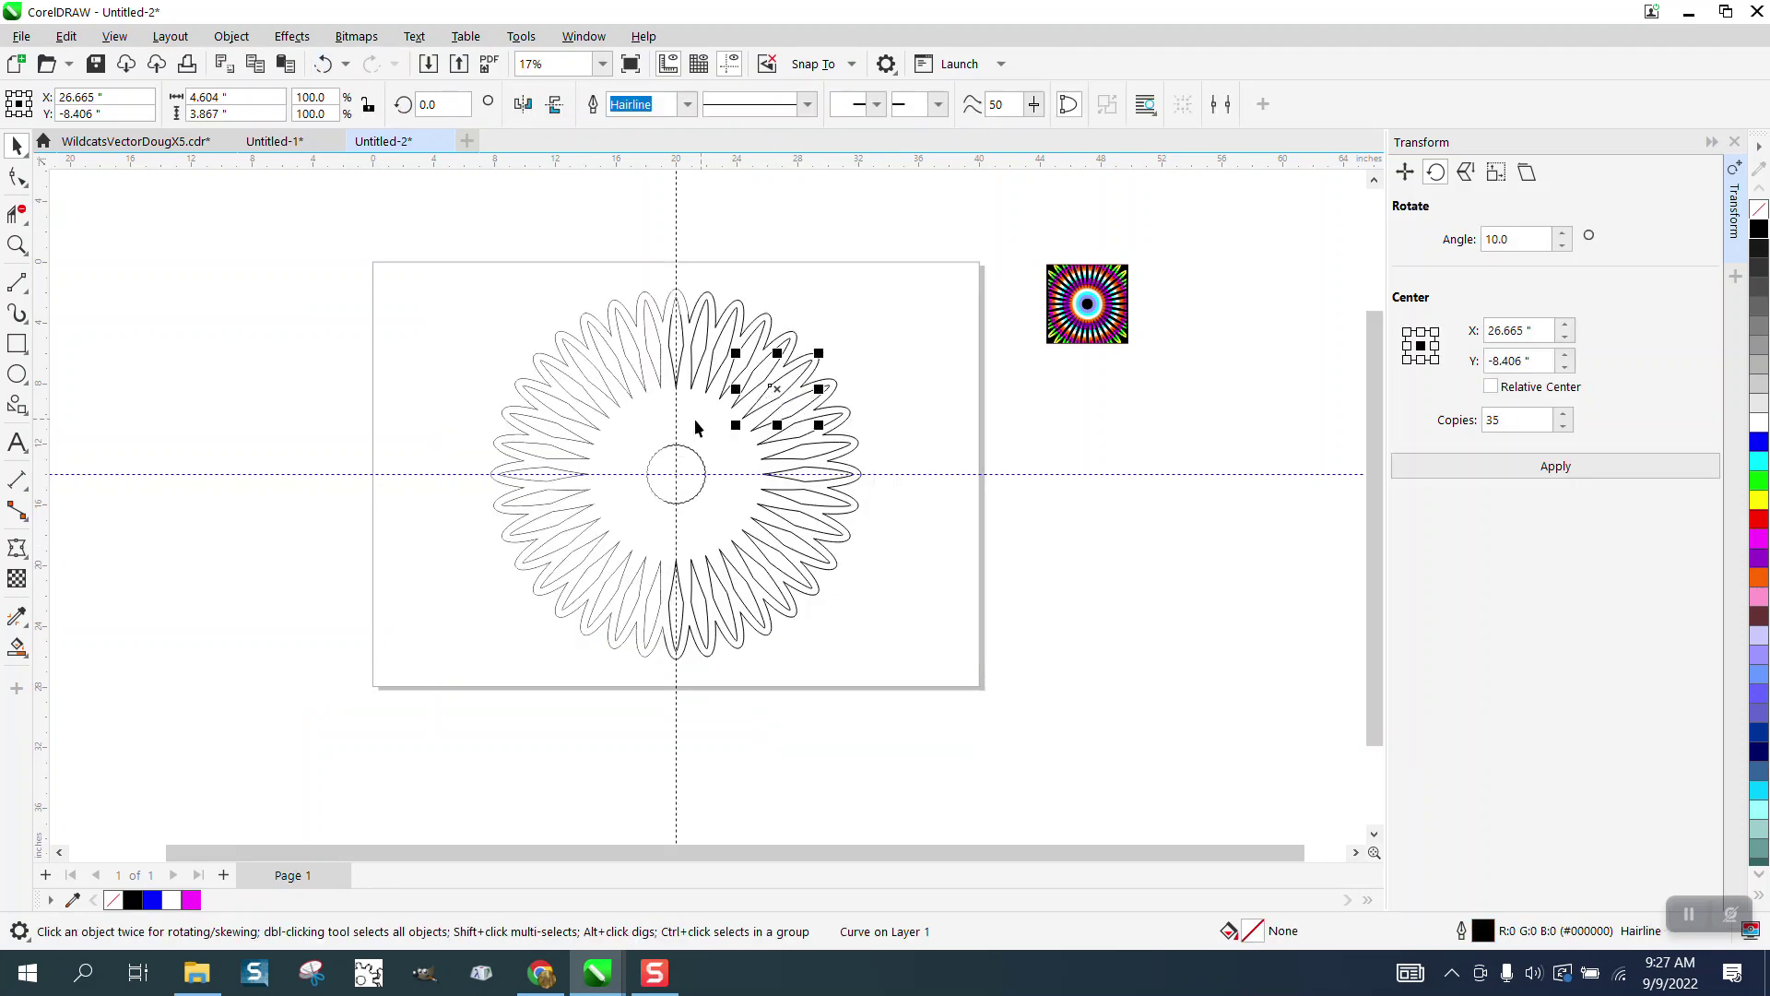
# Try to smart-fill the petal ring area with white and no outline, then undo the fill
pyautogui.click(678, 391)
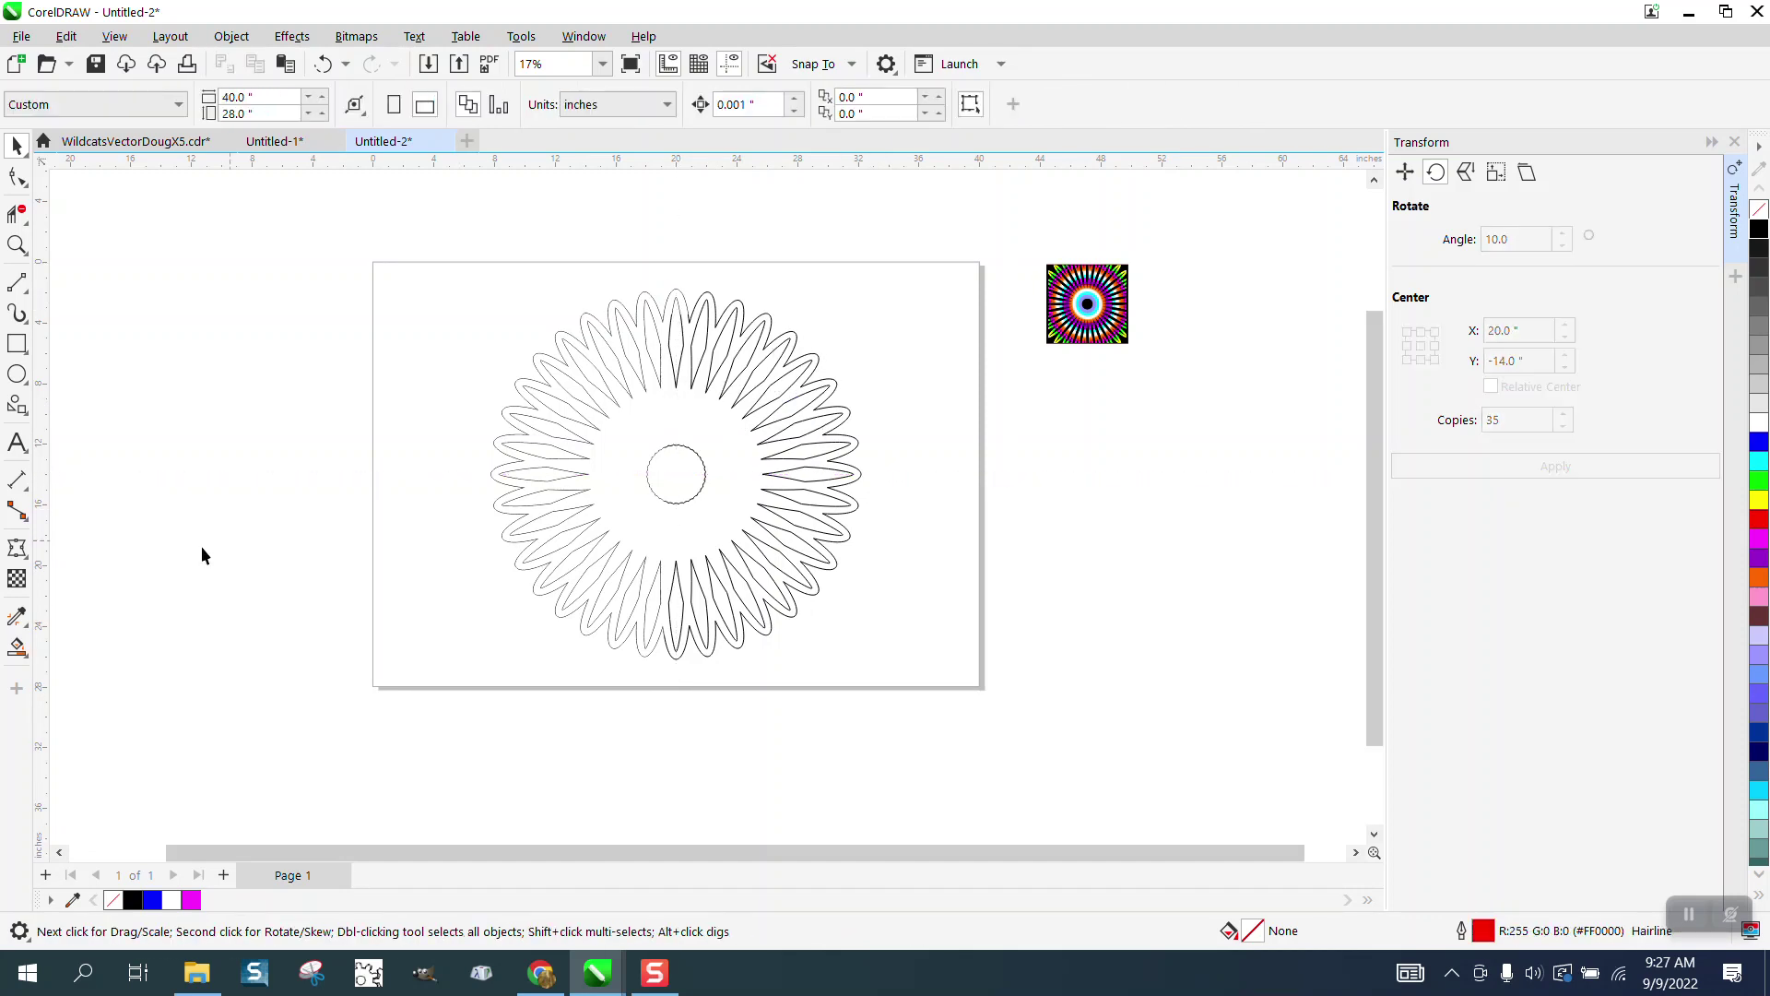
pyautogui.click(18, 651)
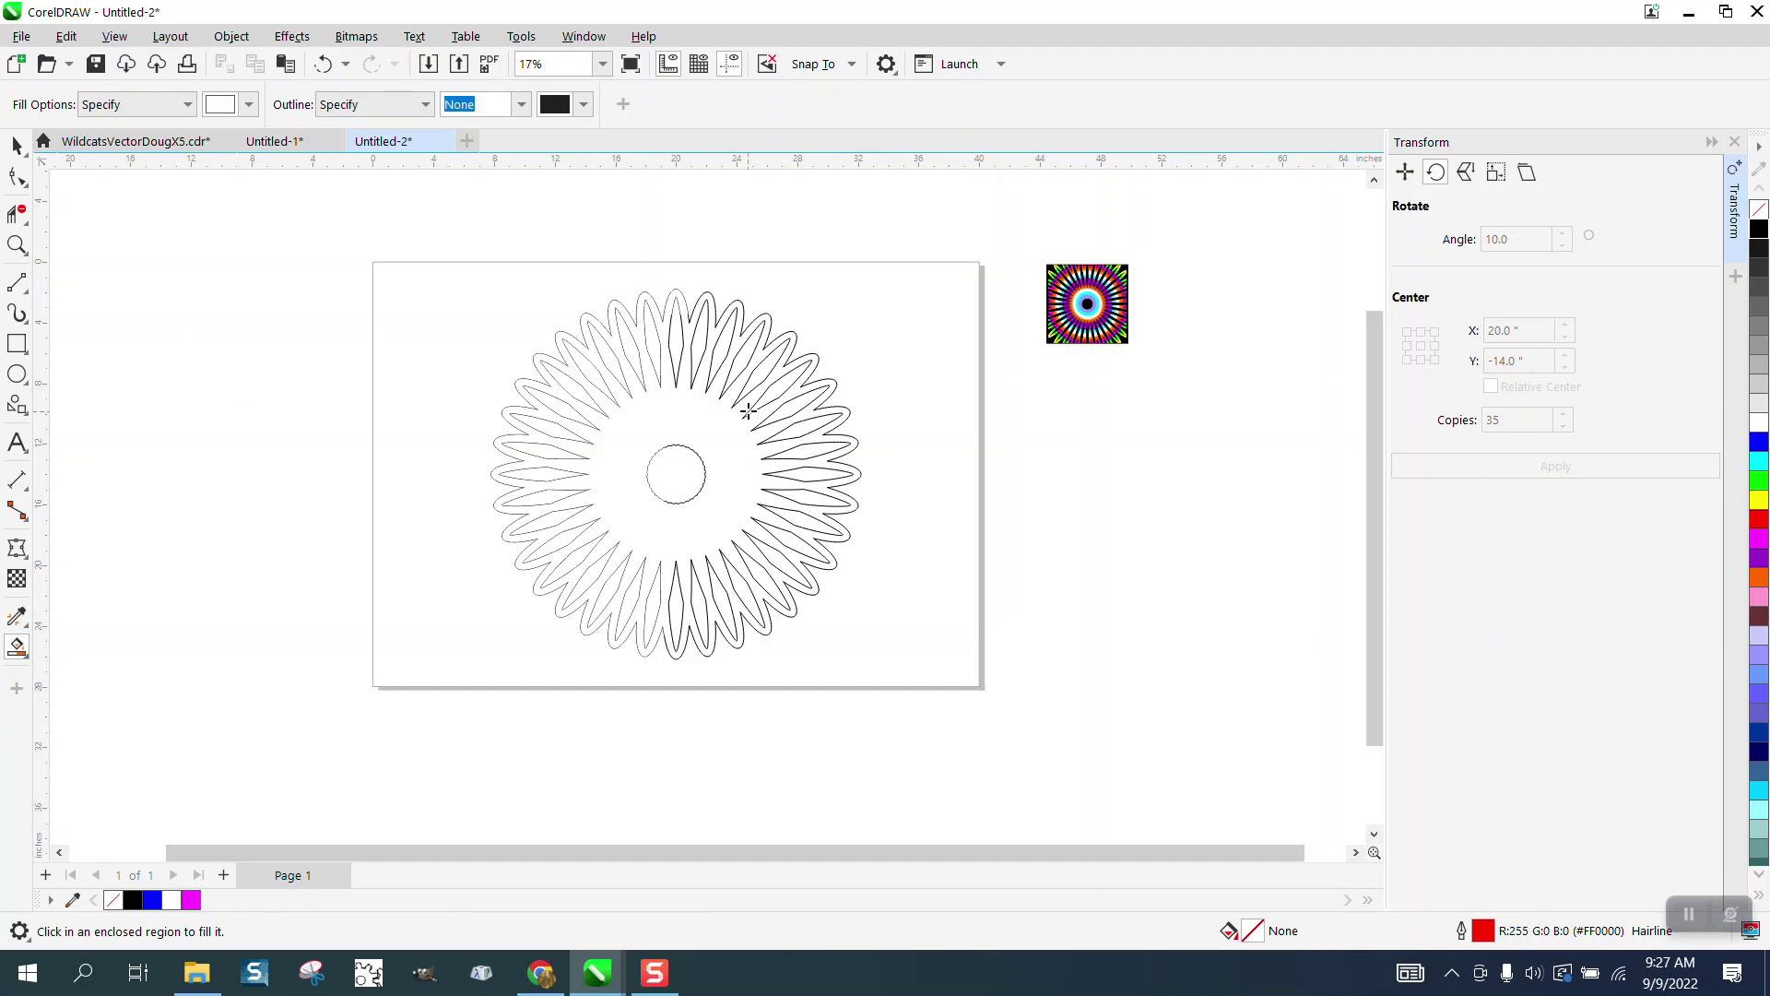
pyautogui.click(745, 409)
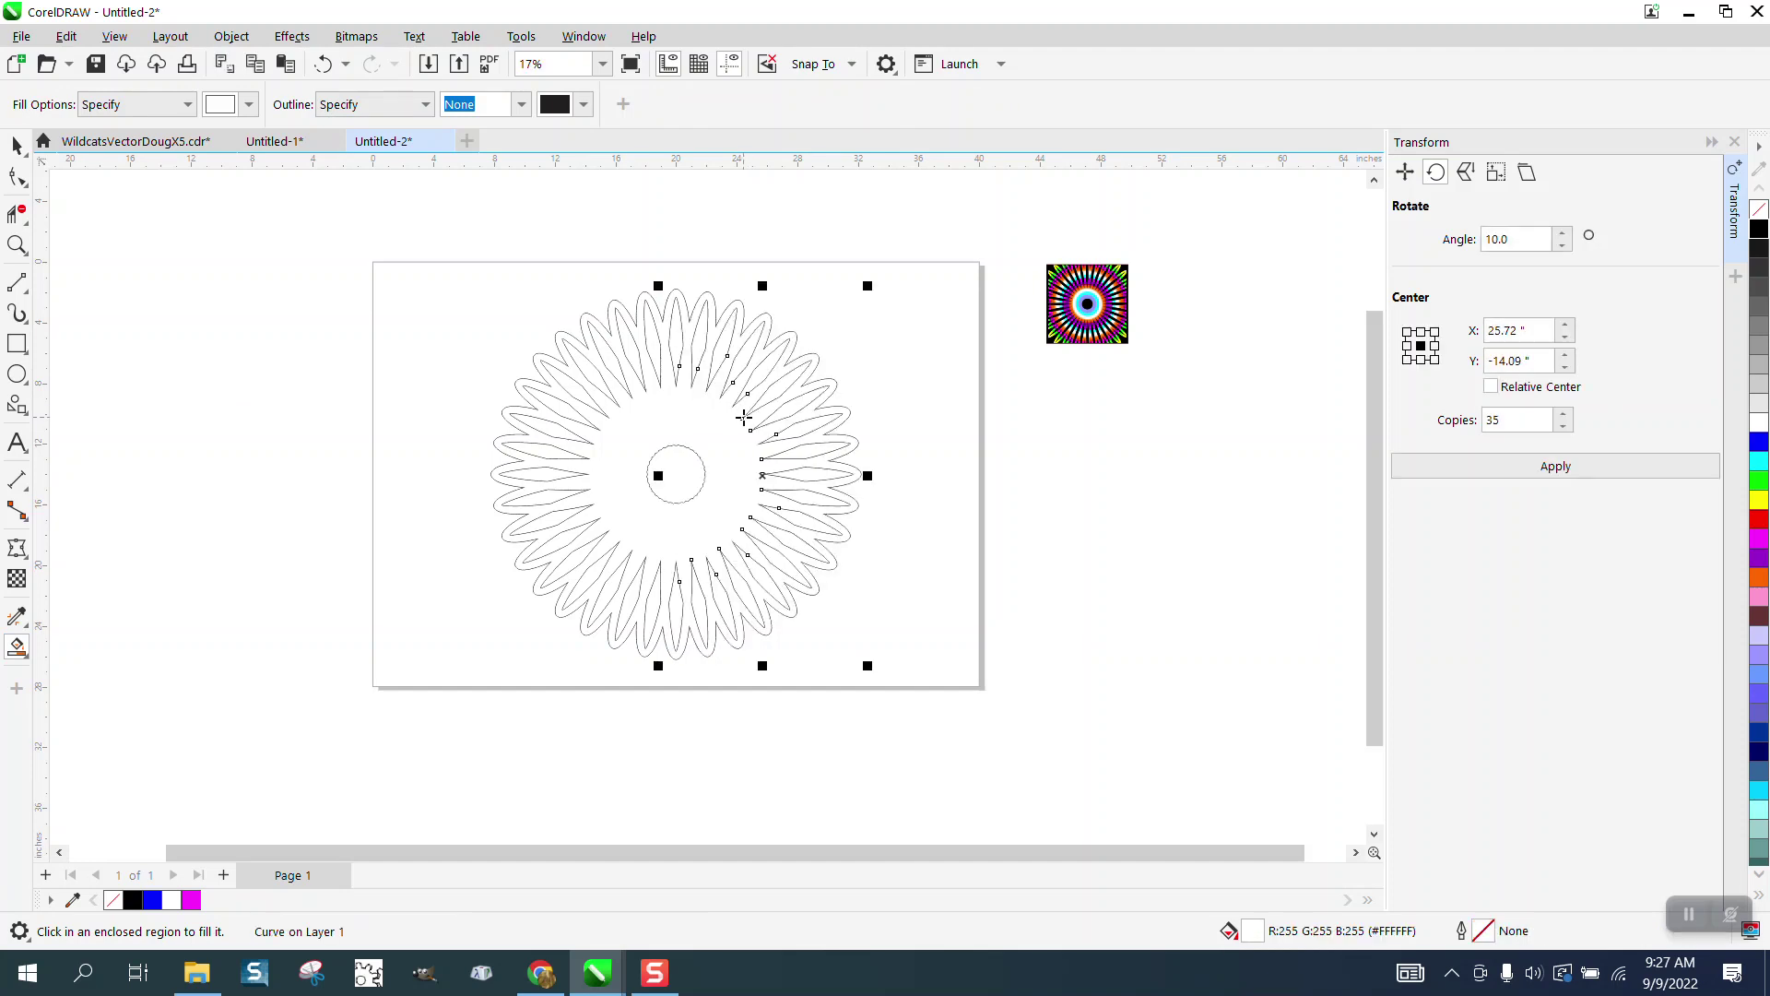
pyautogui.click(323, 64)
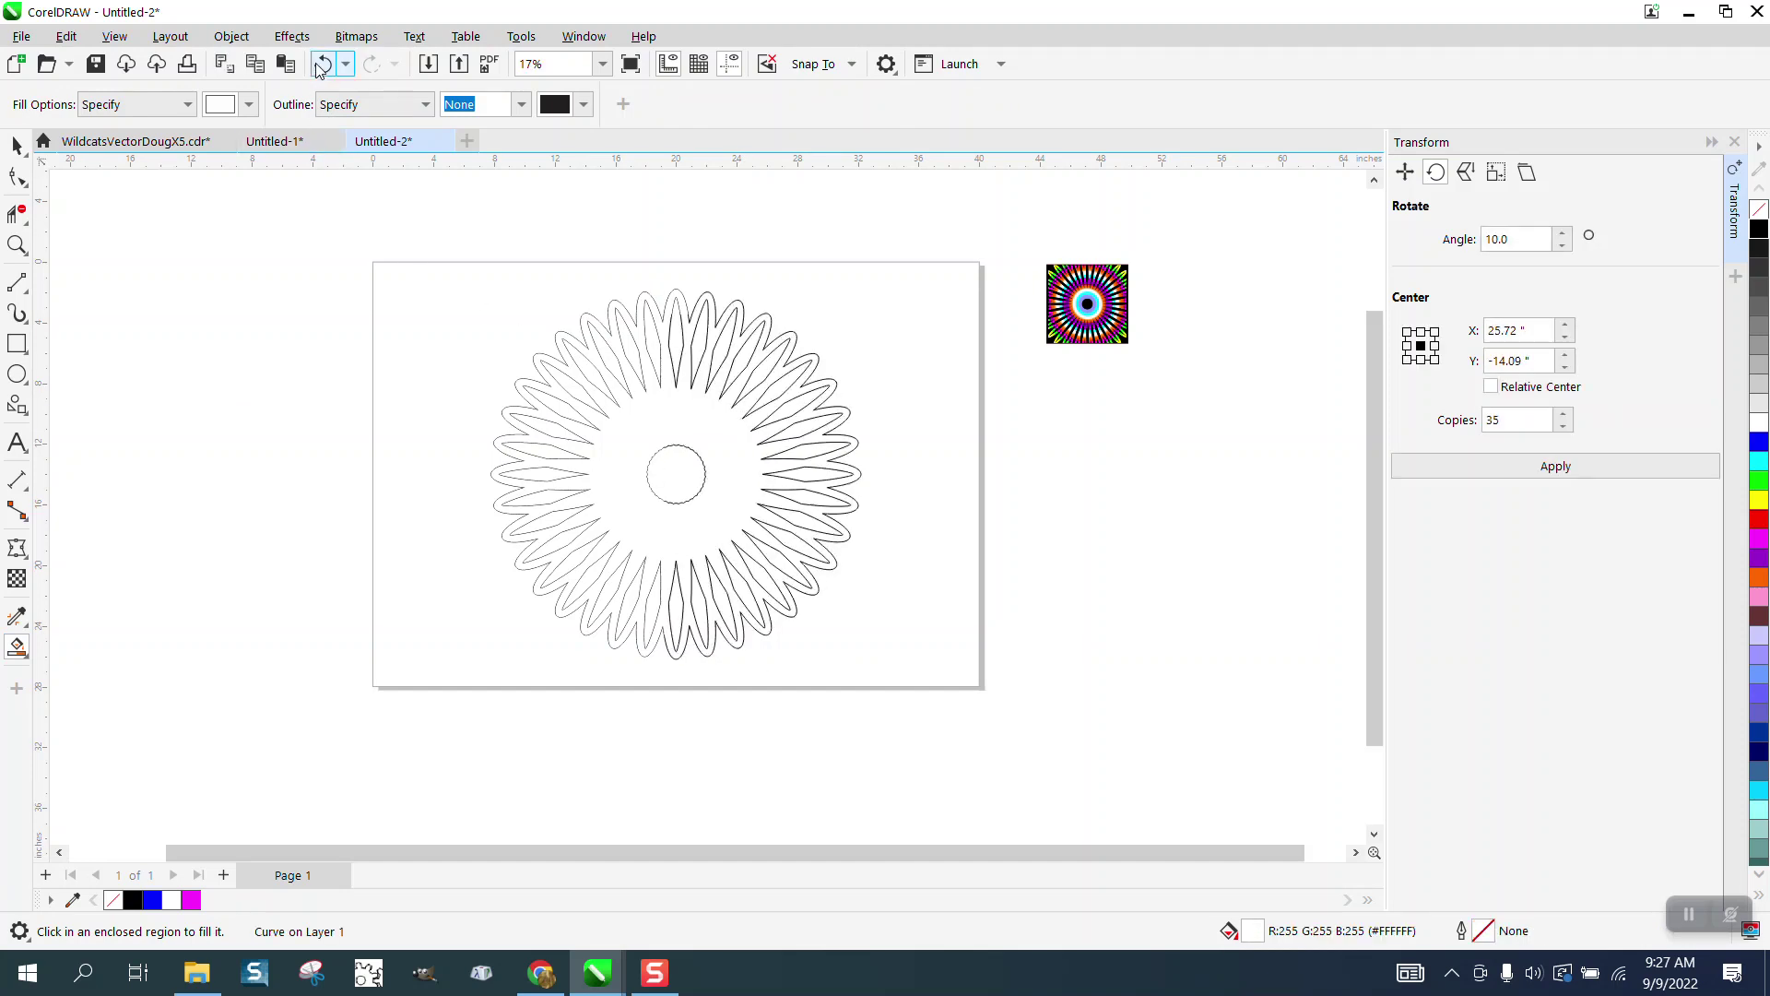
# Undo the earlier edits back to the complete petal outlines with both guidelines and no black rectangle
pyautogui.click(326, 71)
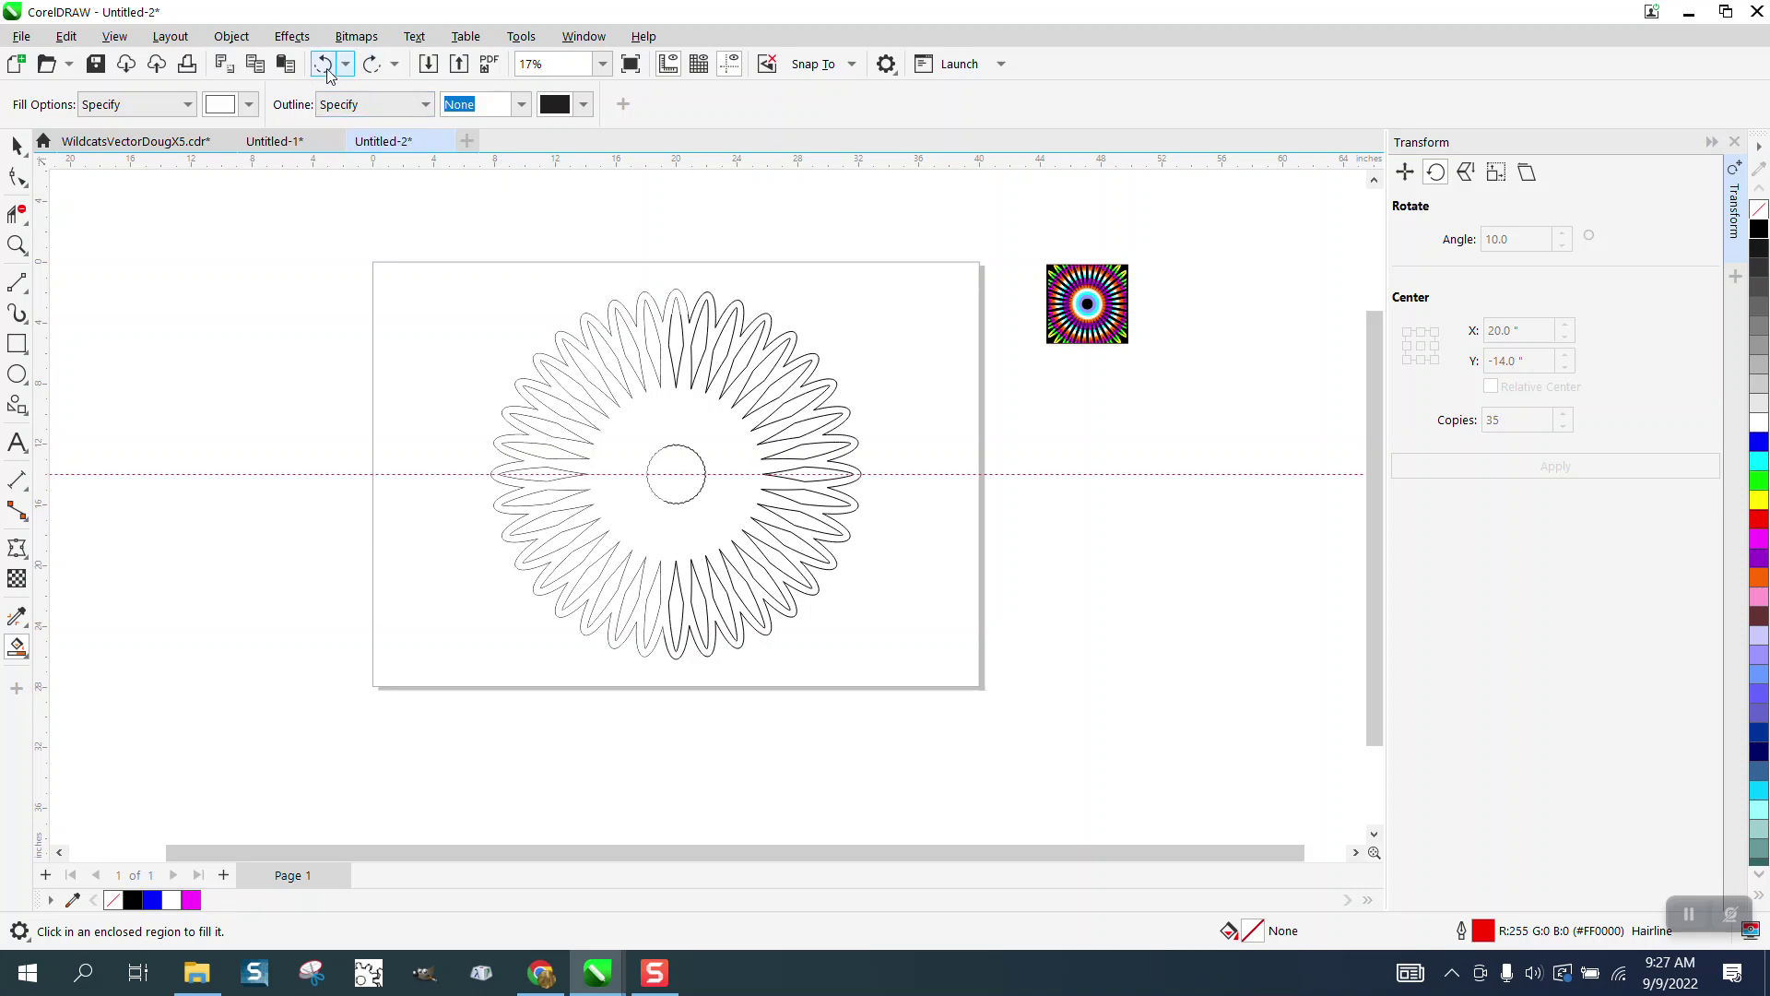
pyautogui.click(326, 71)
pyautogui.click(326, 71)
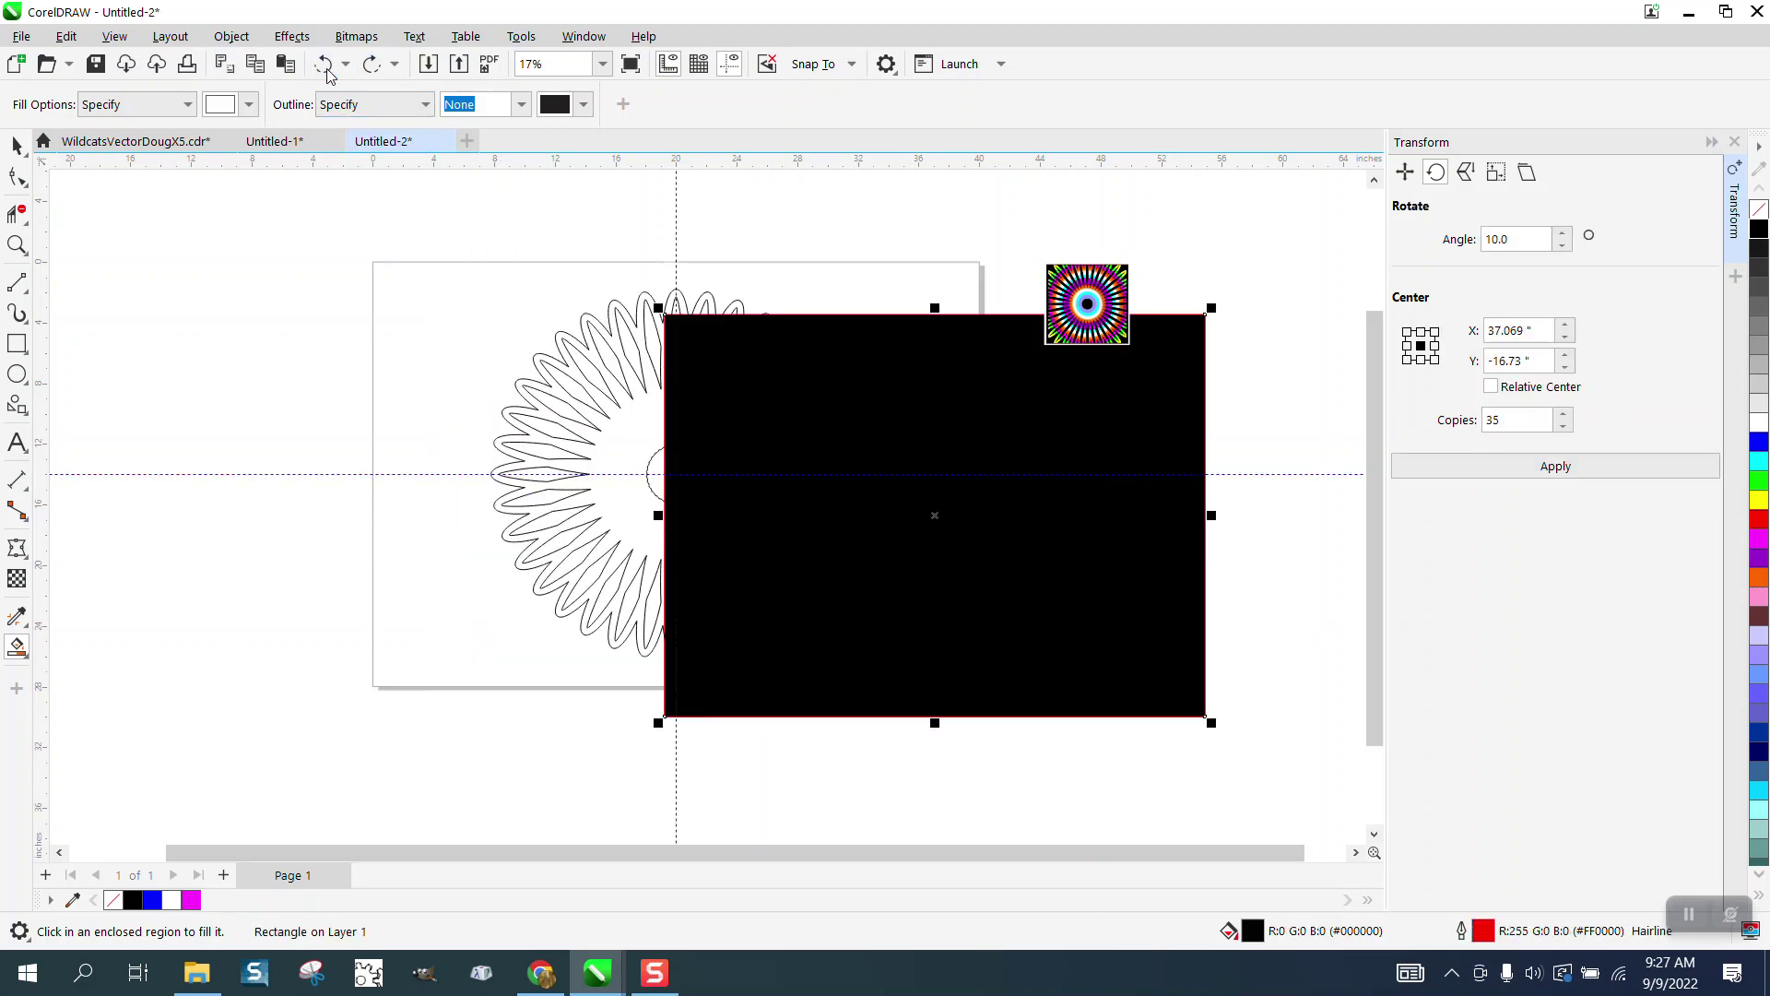
pyautogui.click(326, 71)
pyautogui.click(326, 71)
pyautogui.click(326, 71)
pyautogui.click(326, 69)
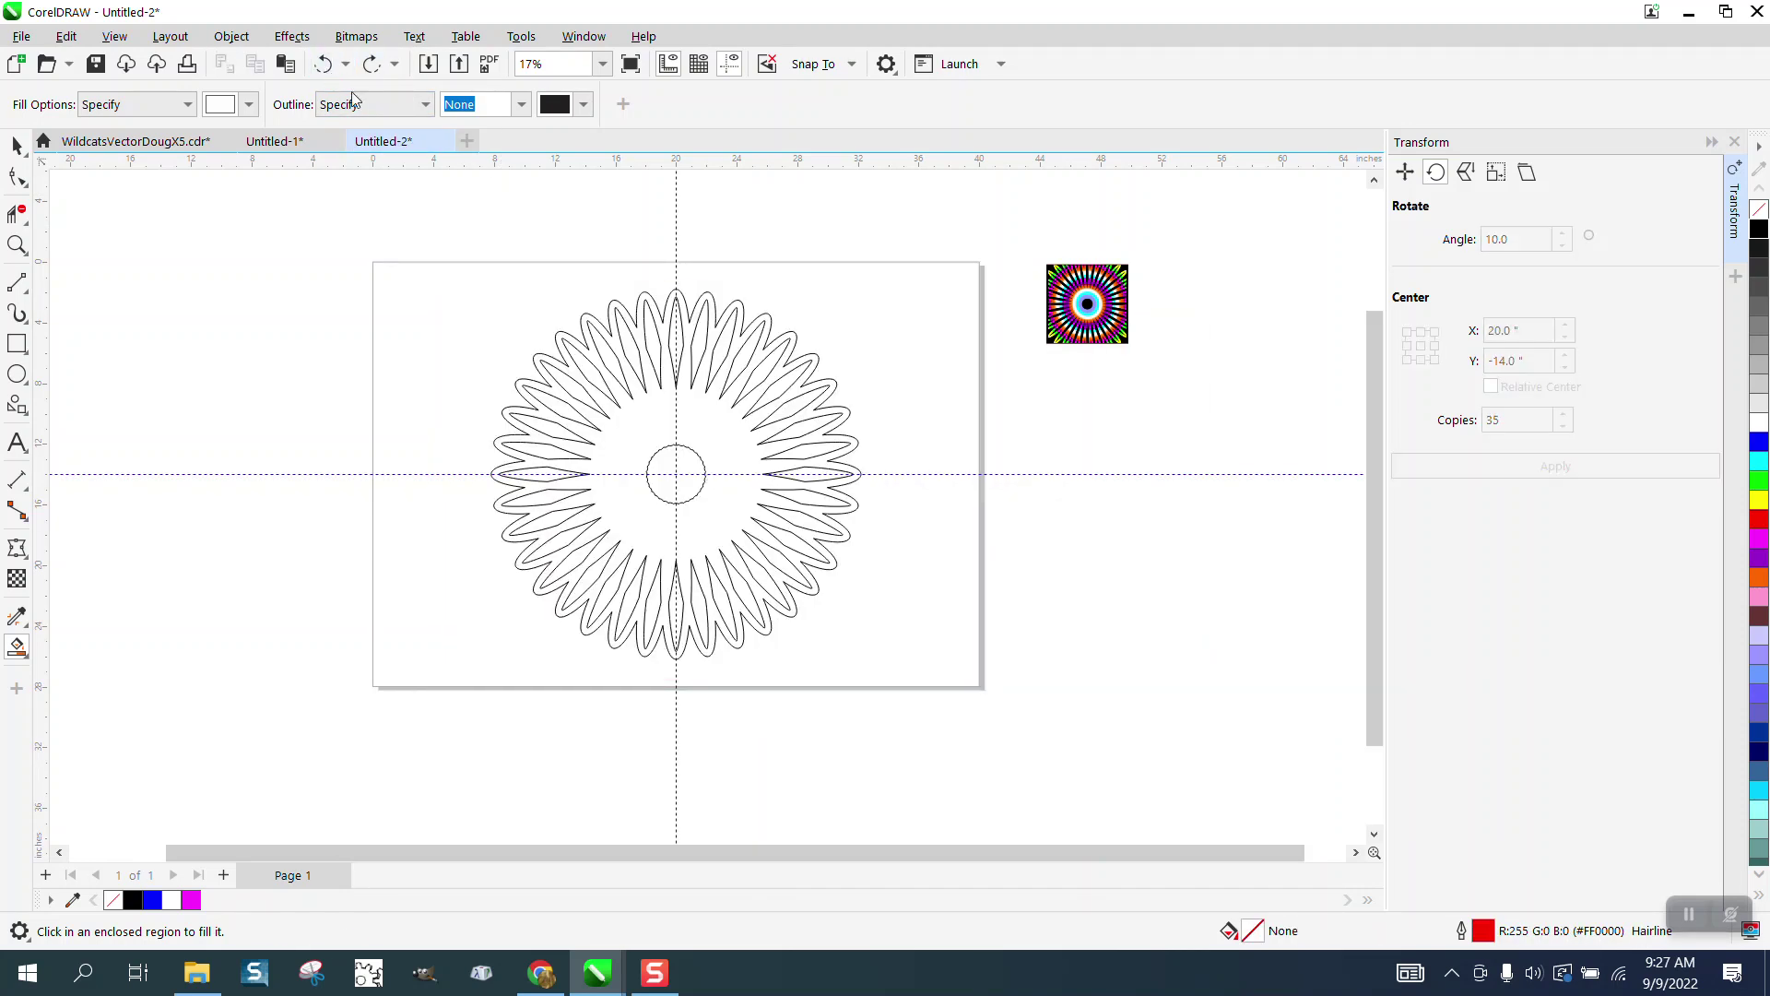
# Group all the petal outlines with the centre circle, and smart-fill the area around the petals' inner shapes white with no outline
pyautogui.click(18, 147)
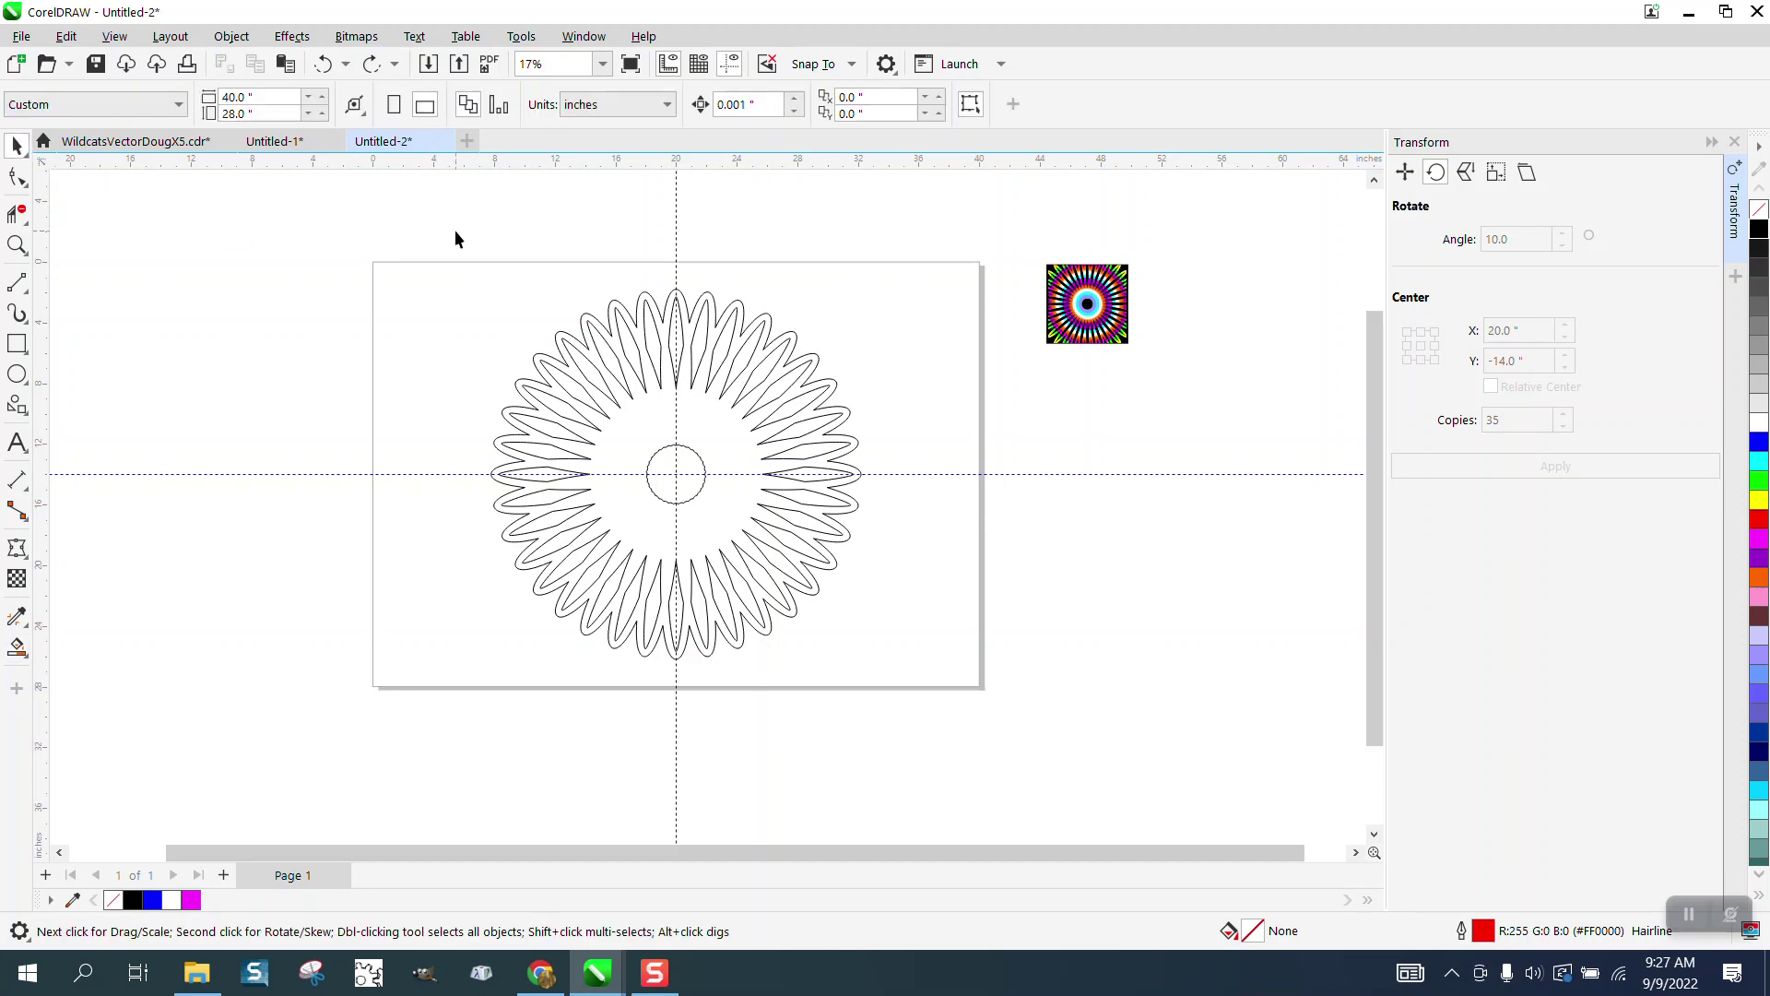
pyautogui.moveTo(438, 273); pyautogui.dragTo(954, 698)
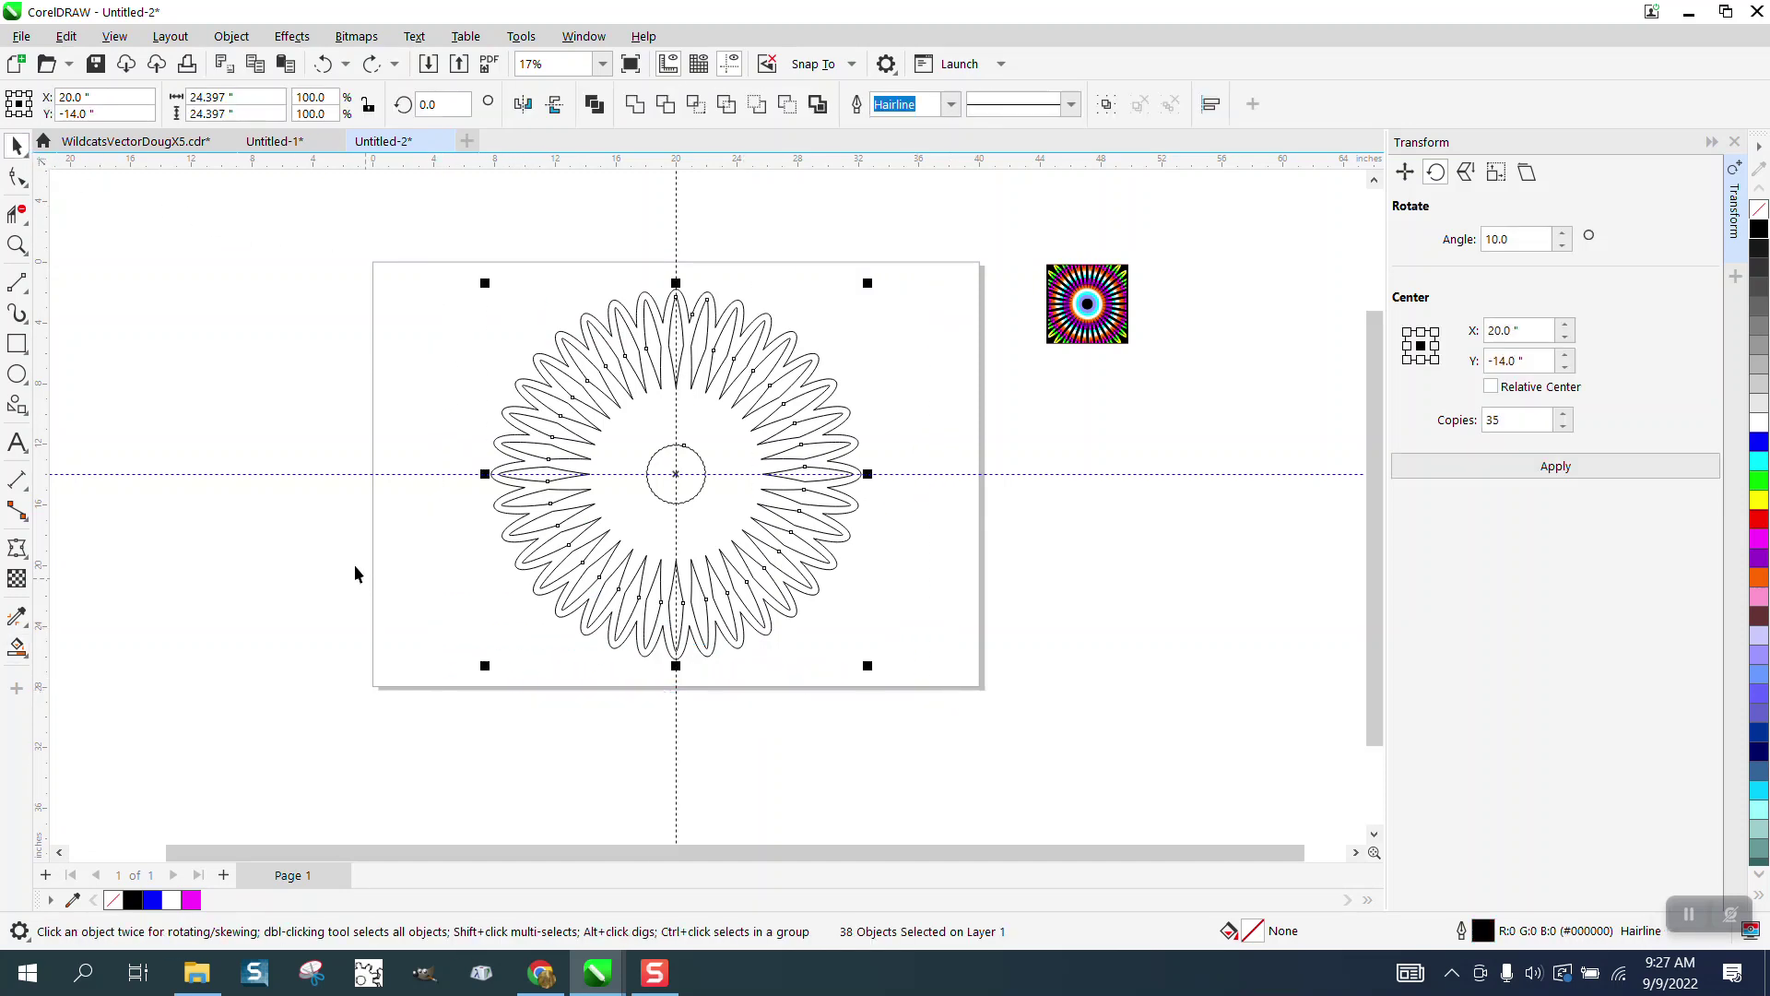
pyautogui.click(231, 36)
pyautogui.moveTo(258, 399)
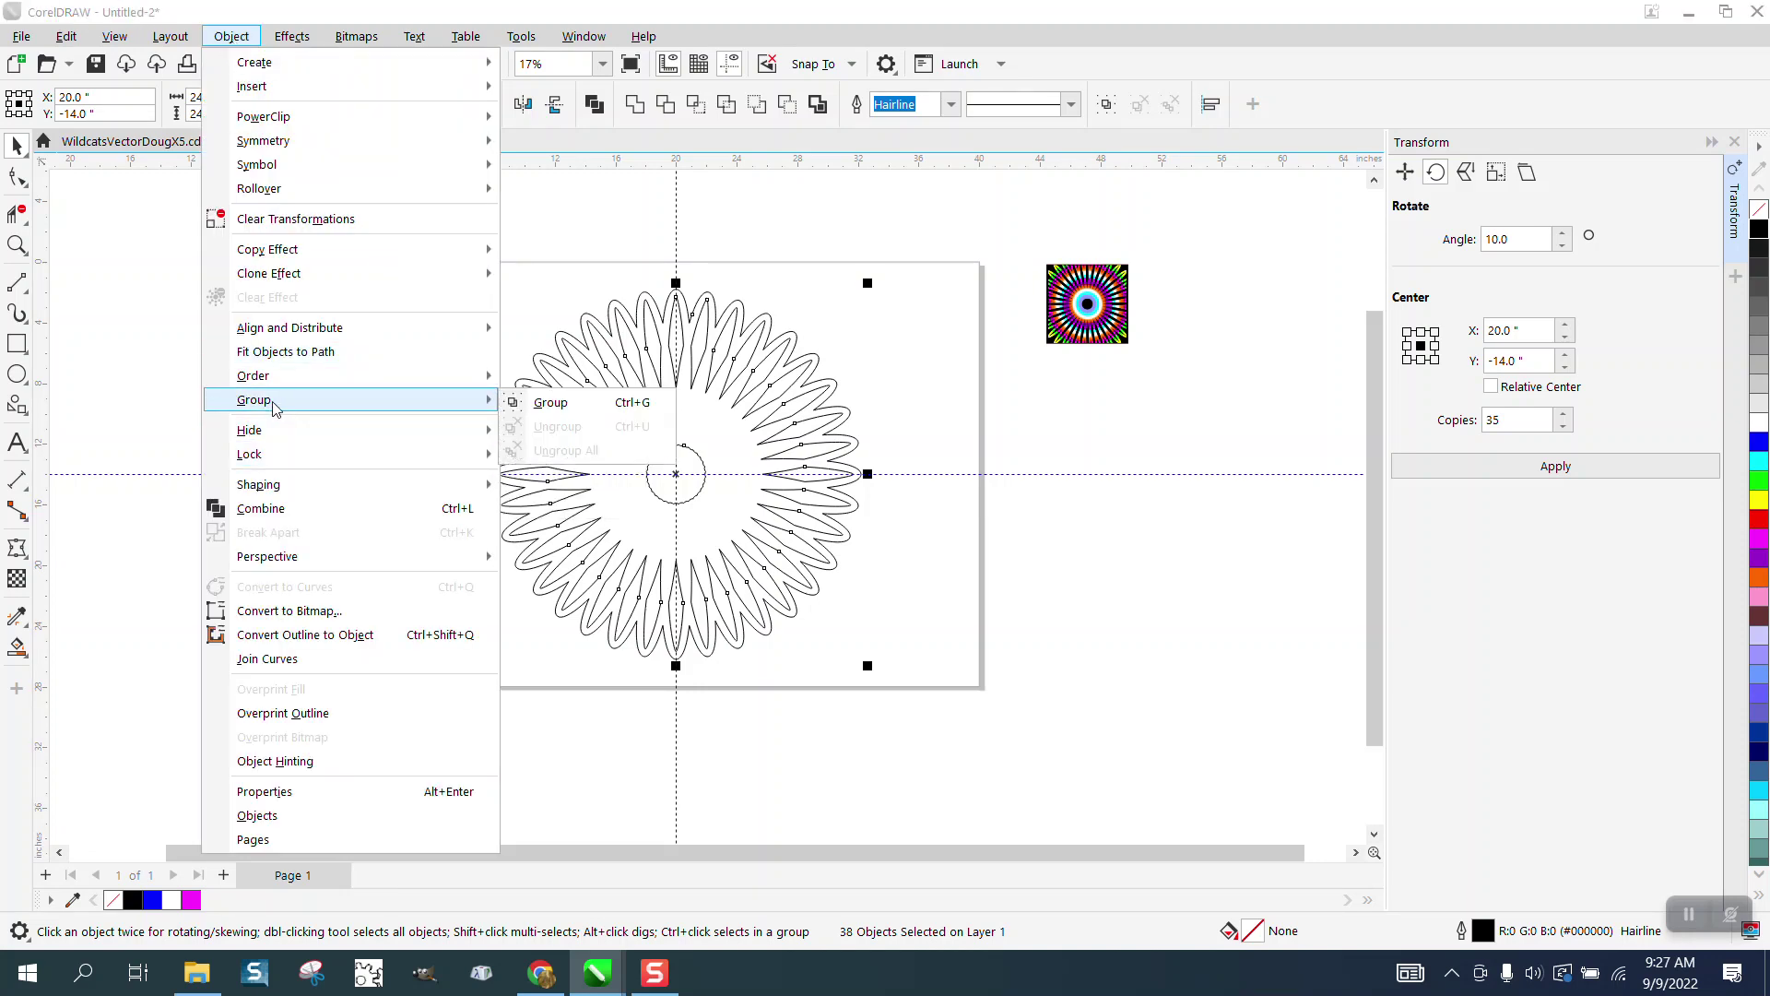
pyautogui.click(535, 405)
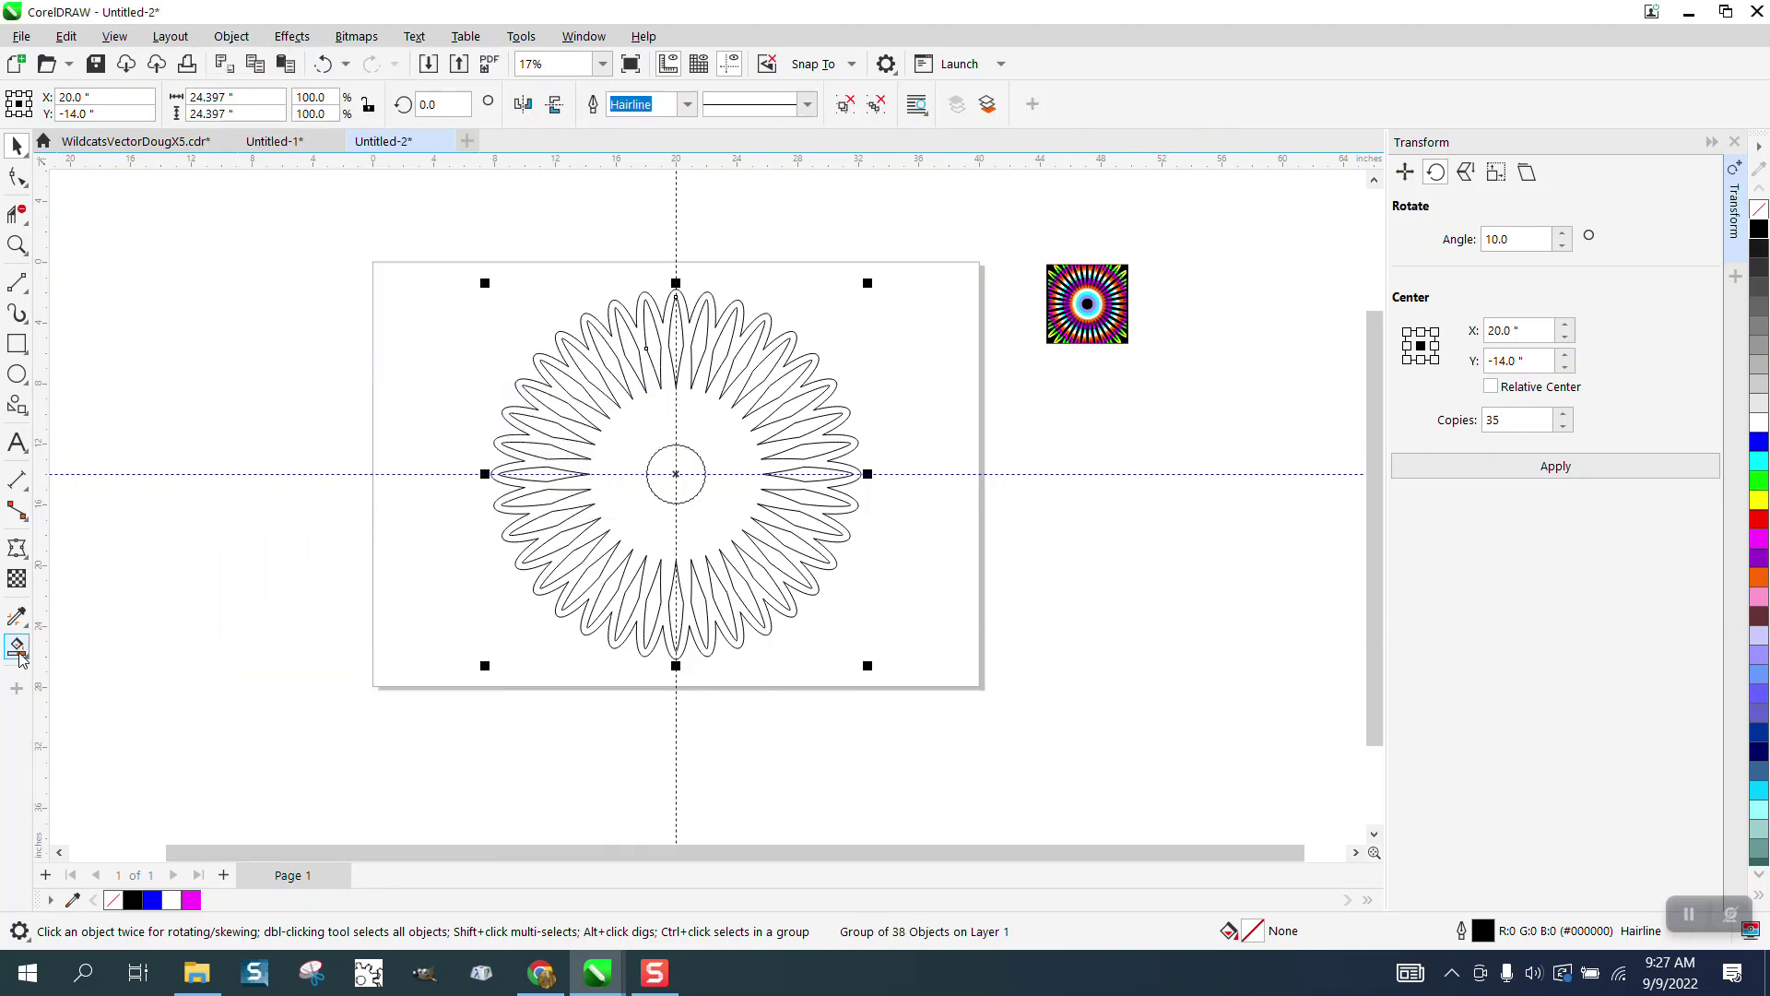
pyautogui.click(19, 652)
pyautogui.click(535, 438)
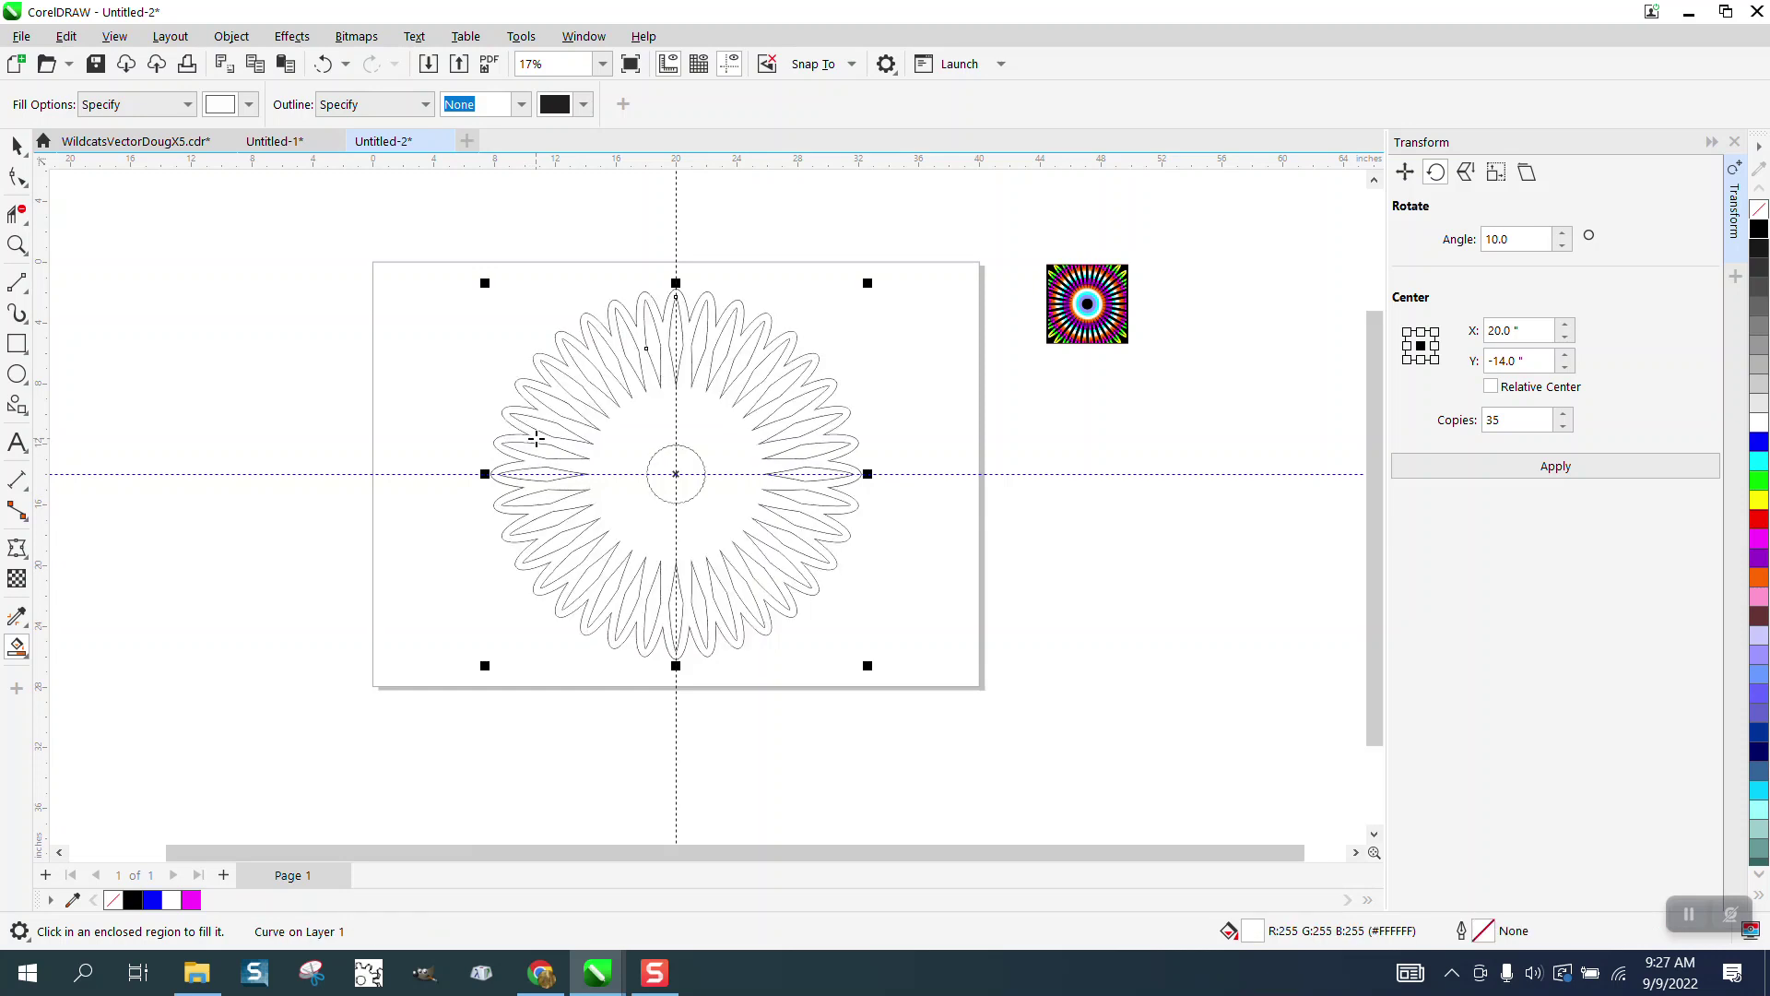
# Draw a rectangle about 37 by 26.4 in over the petal design and fill it black
pyautogui.click(16, 343)
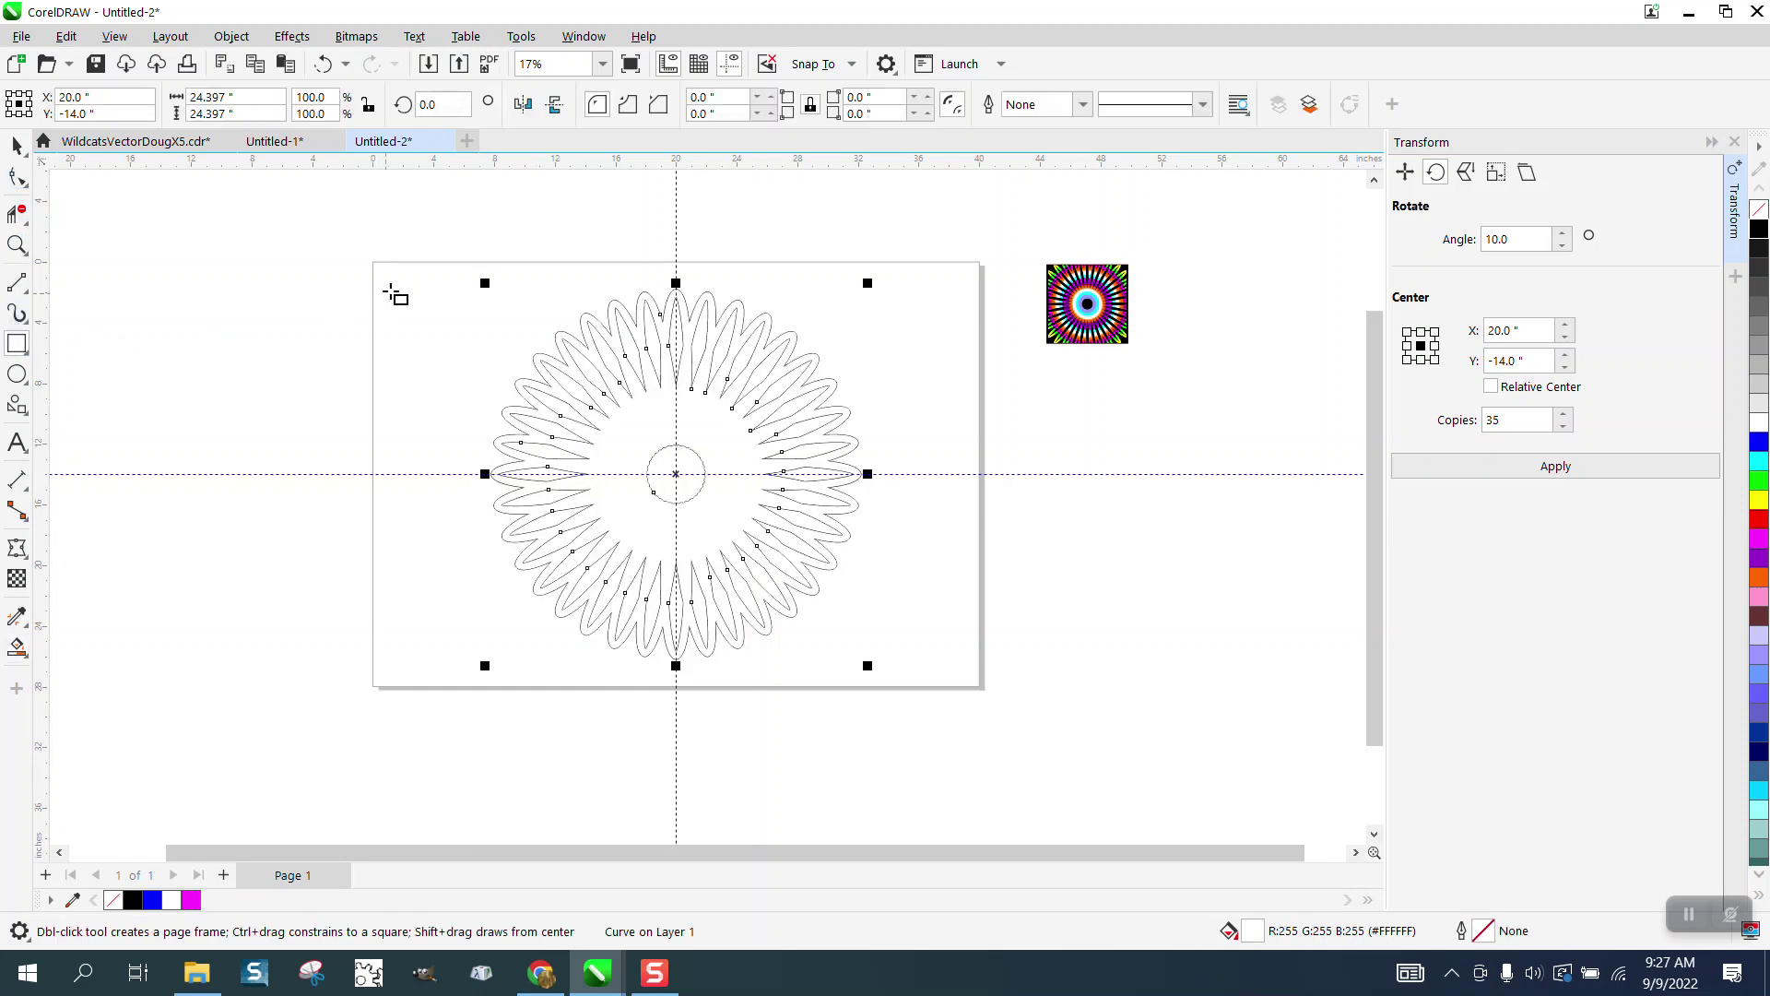
pyautogui.moveTo(418, 263); pyautogui.dragTo(980, 662)
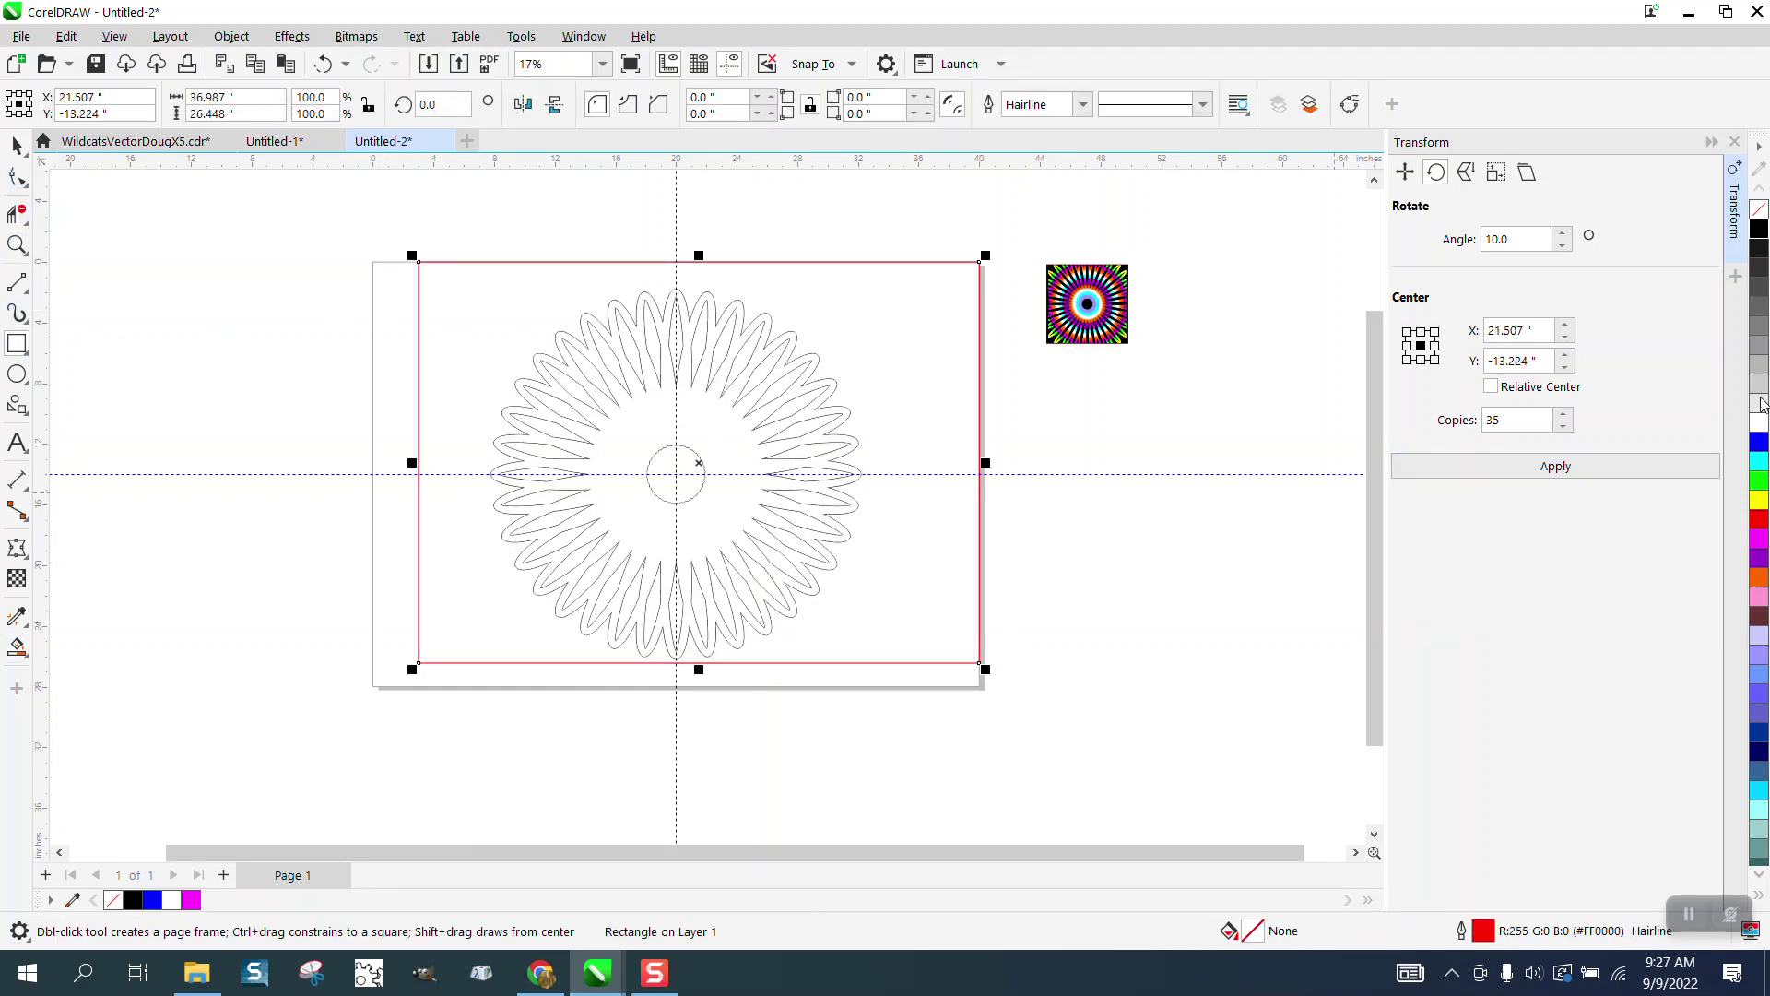
pyautogui.click(1758, 232)
# Send the black rectangle behind all the other objects and centre it on the page
pyautogui.click(232, 36)
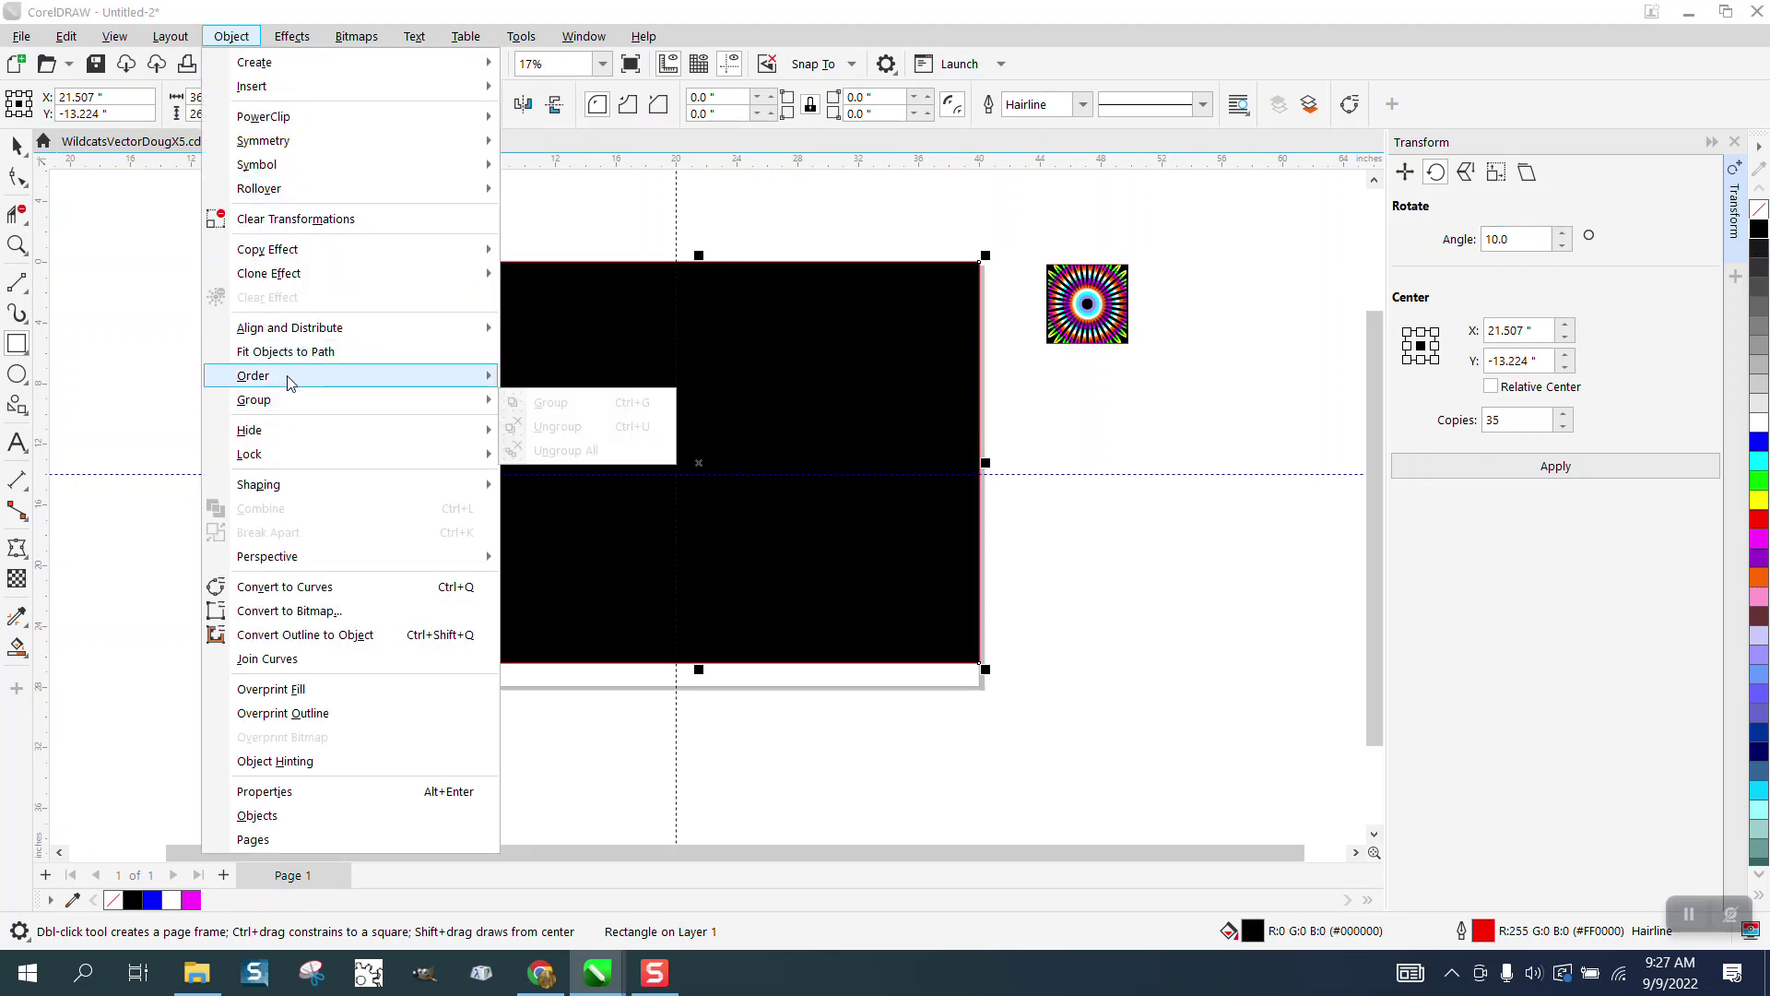
pyautogui.moveTo(285, 379)
pyautogui.click(573, 401)
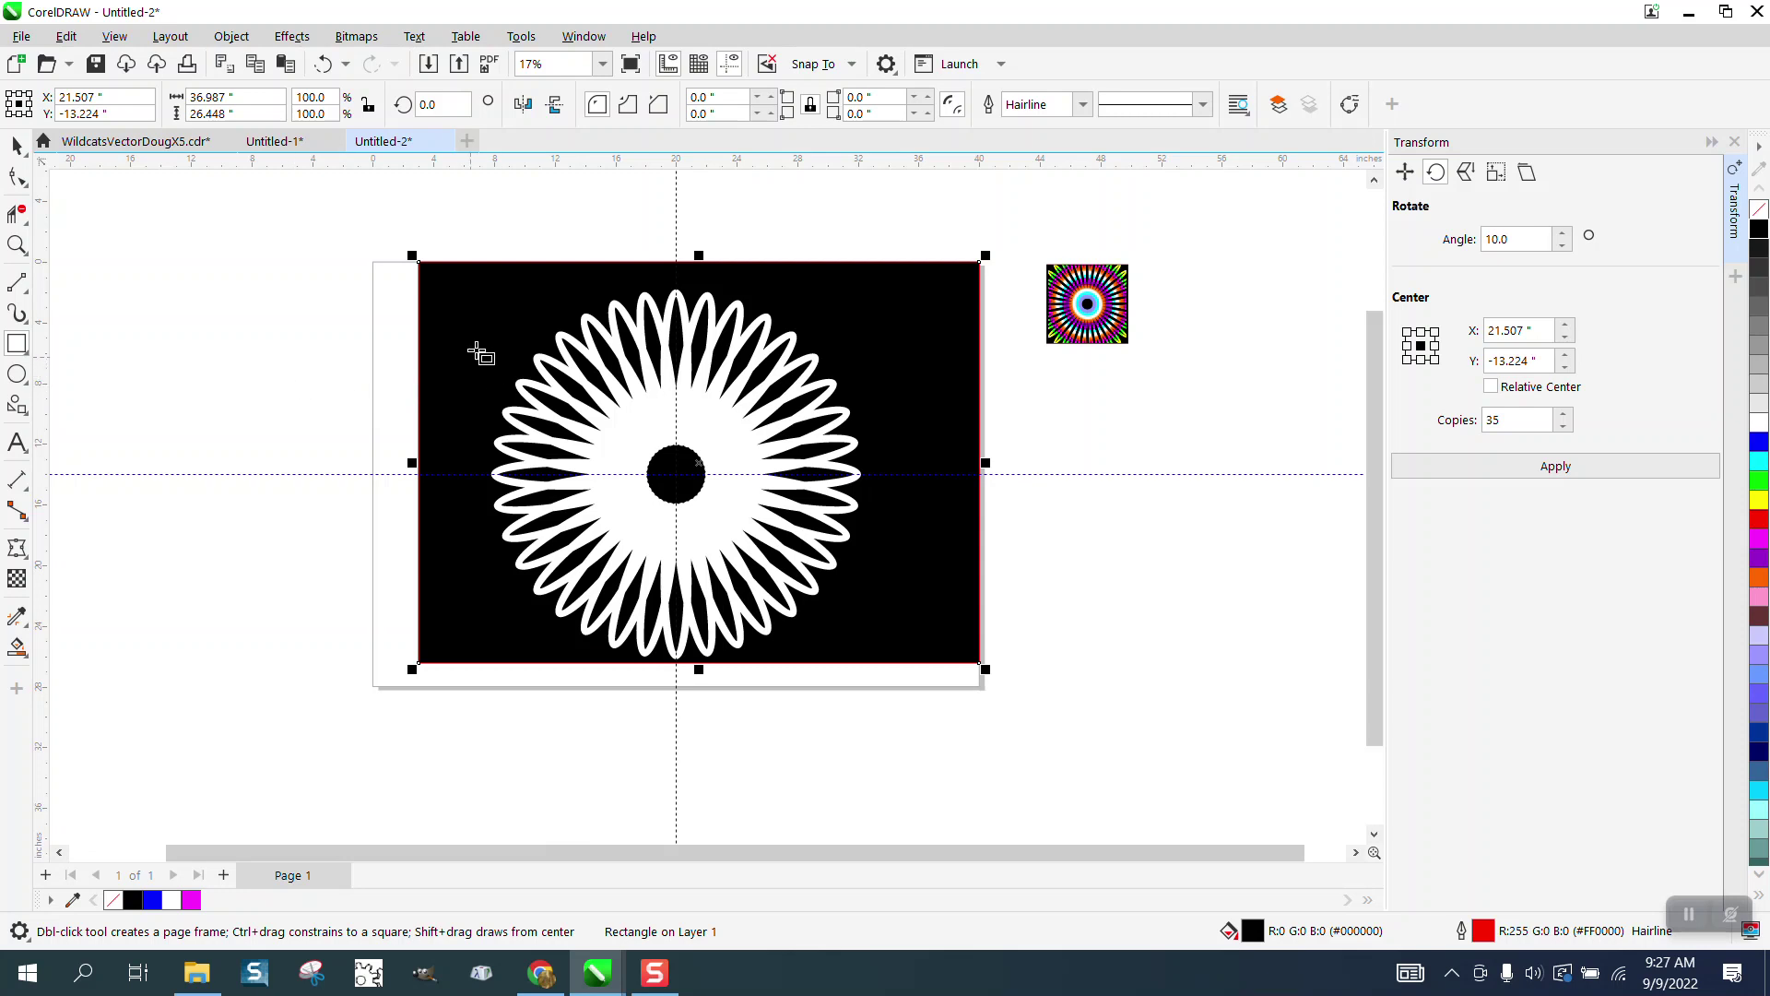
pyautogui.press('p')
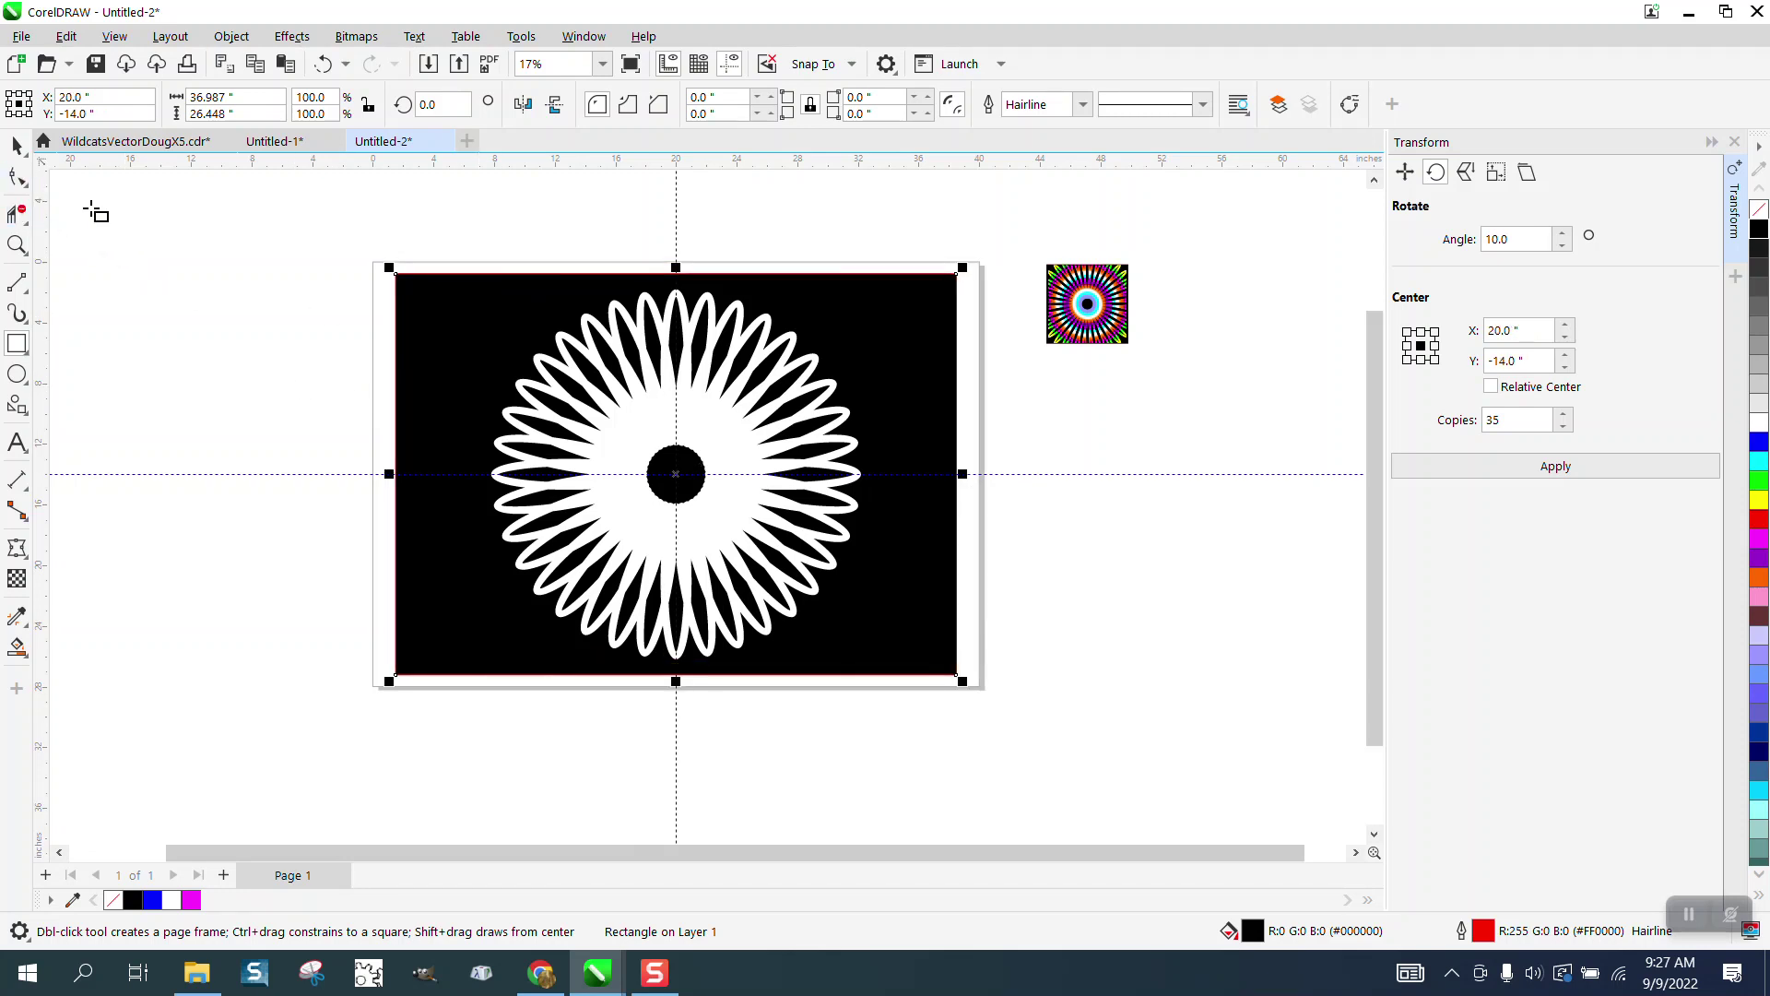
# Apply a black and white fountain fill to the rectangle and change its type to elliptical
pyautogui.click(16, 146)
pyautogui.click(31, 664)
pyautogui.click(111, 643)
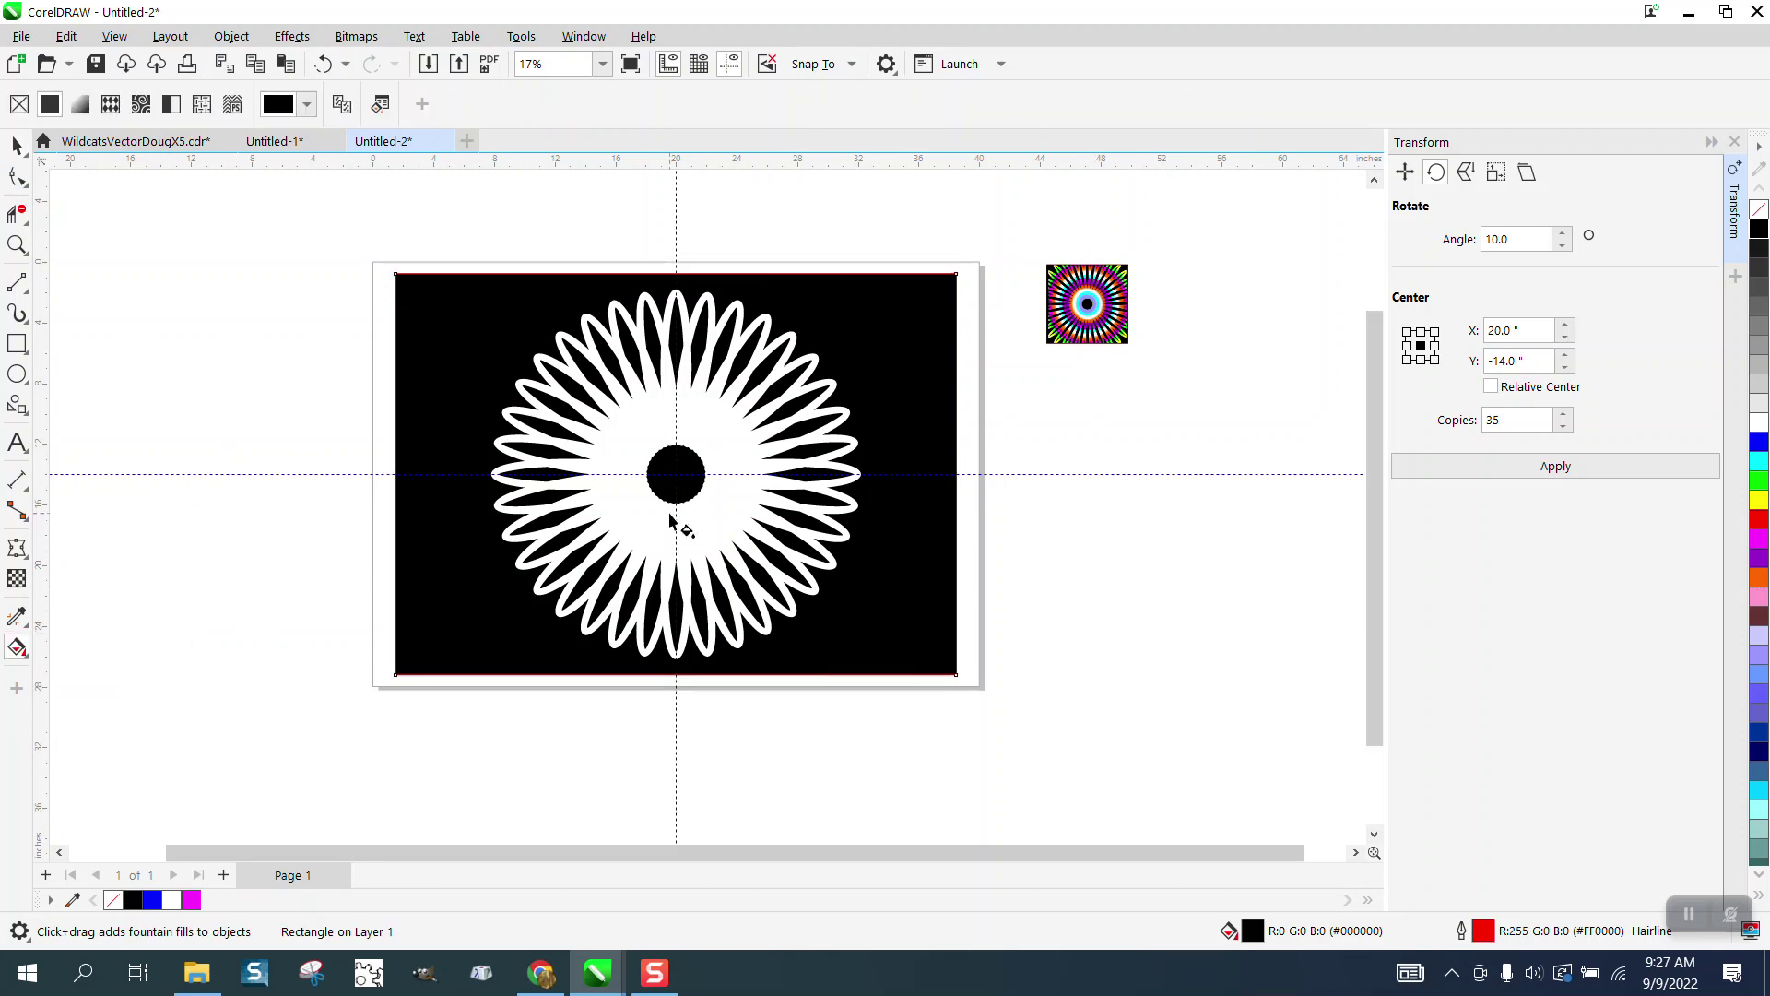
pyautogui.moveTo(607, 474); pyautogui.dragTo(910, 474)
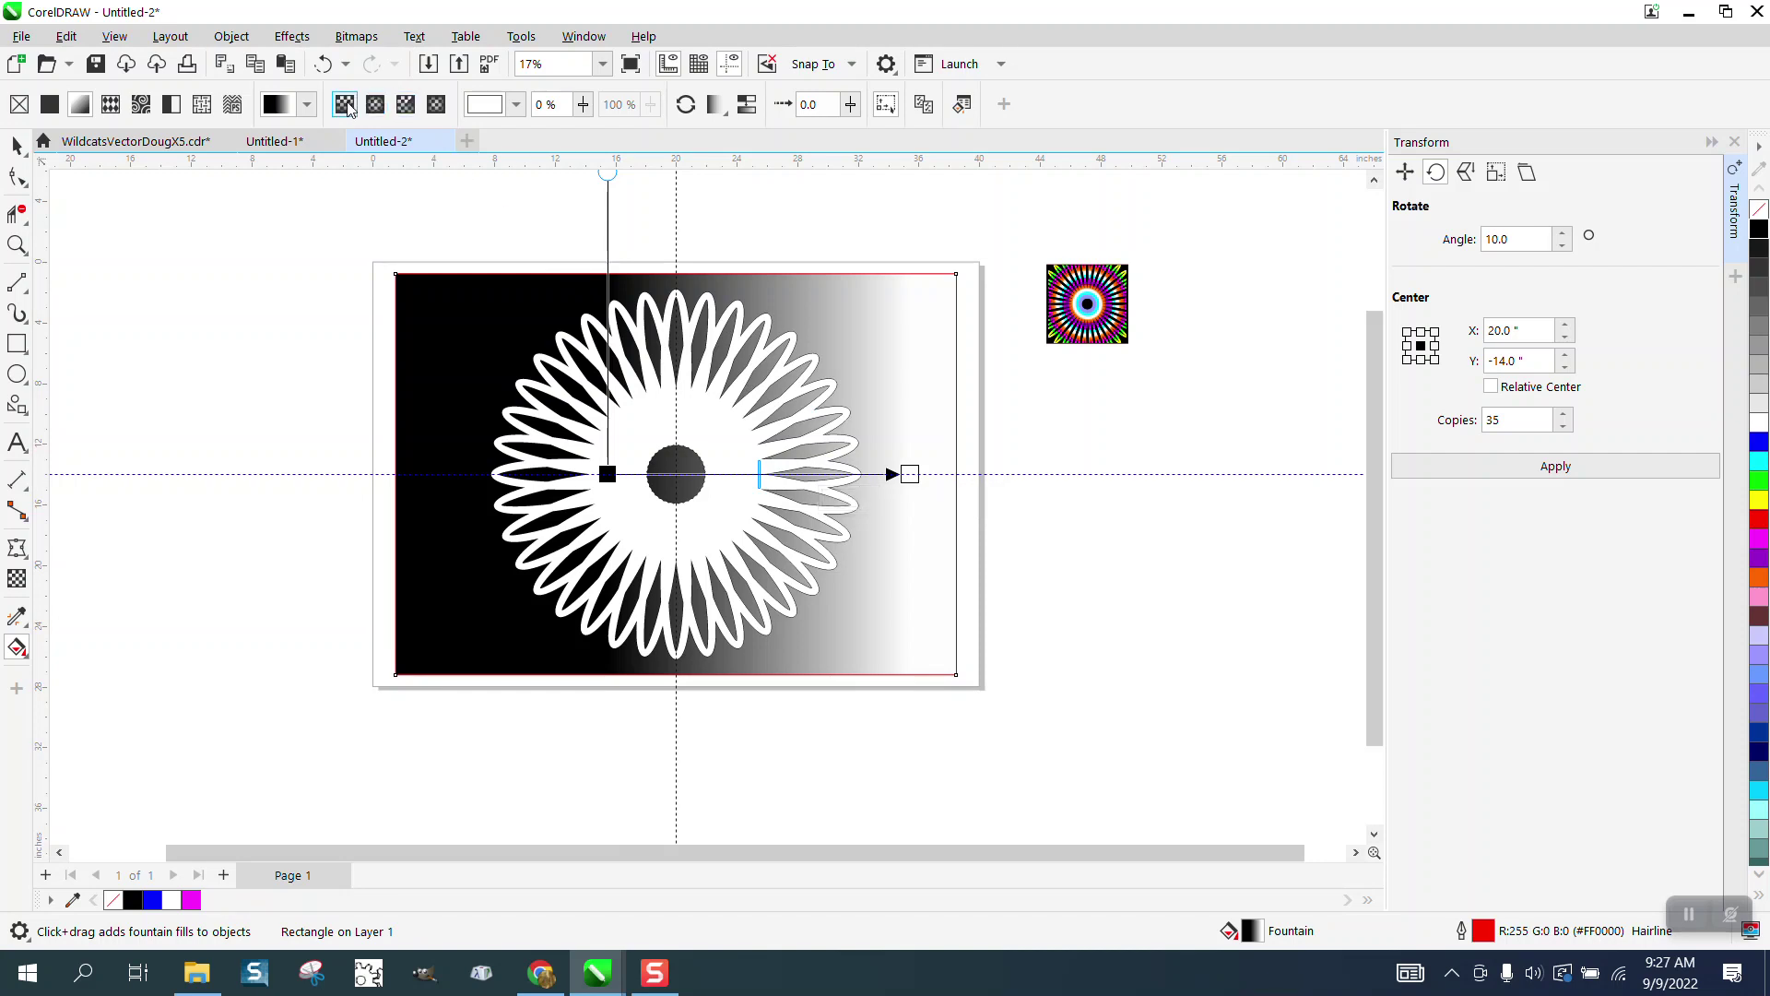
pyautogui.click(376, 105)
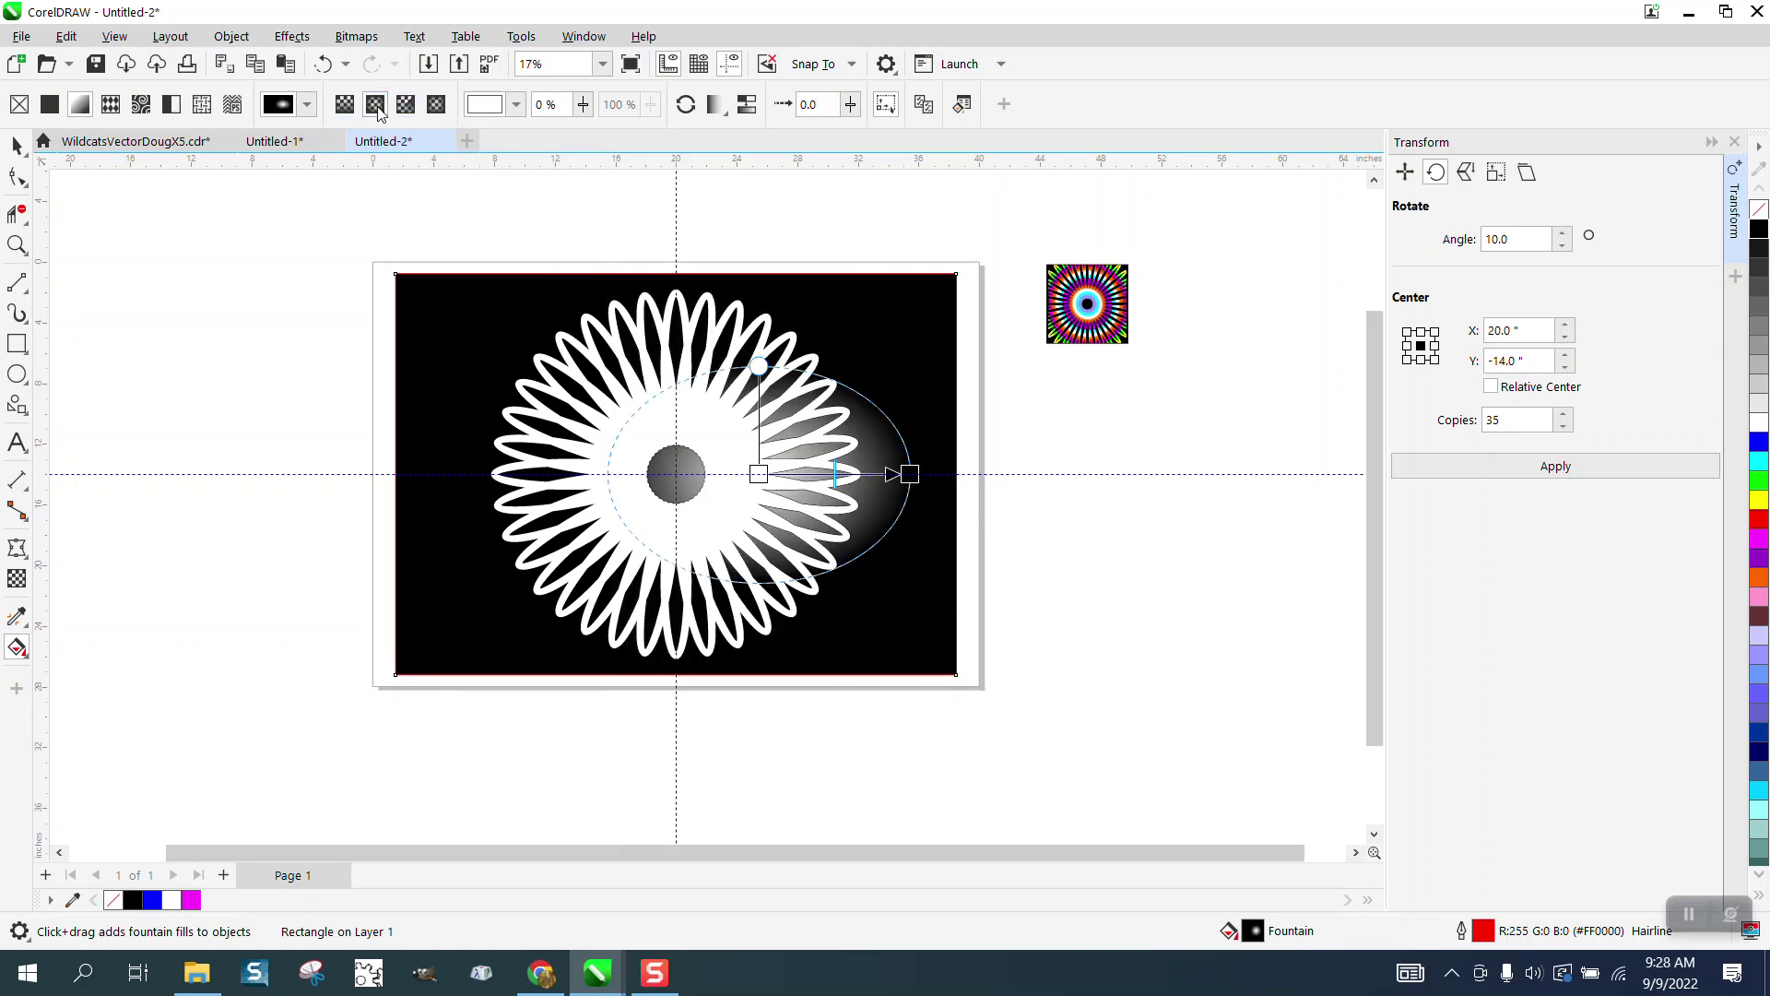
# Centre the elliptical fountain fill on the middle circle and reshape it into a circle slightly larger than the petal ring
pyautogui.moveTo(768, 476); pyautogui.dragTo(676, 474)
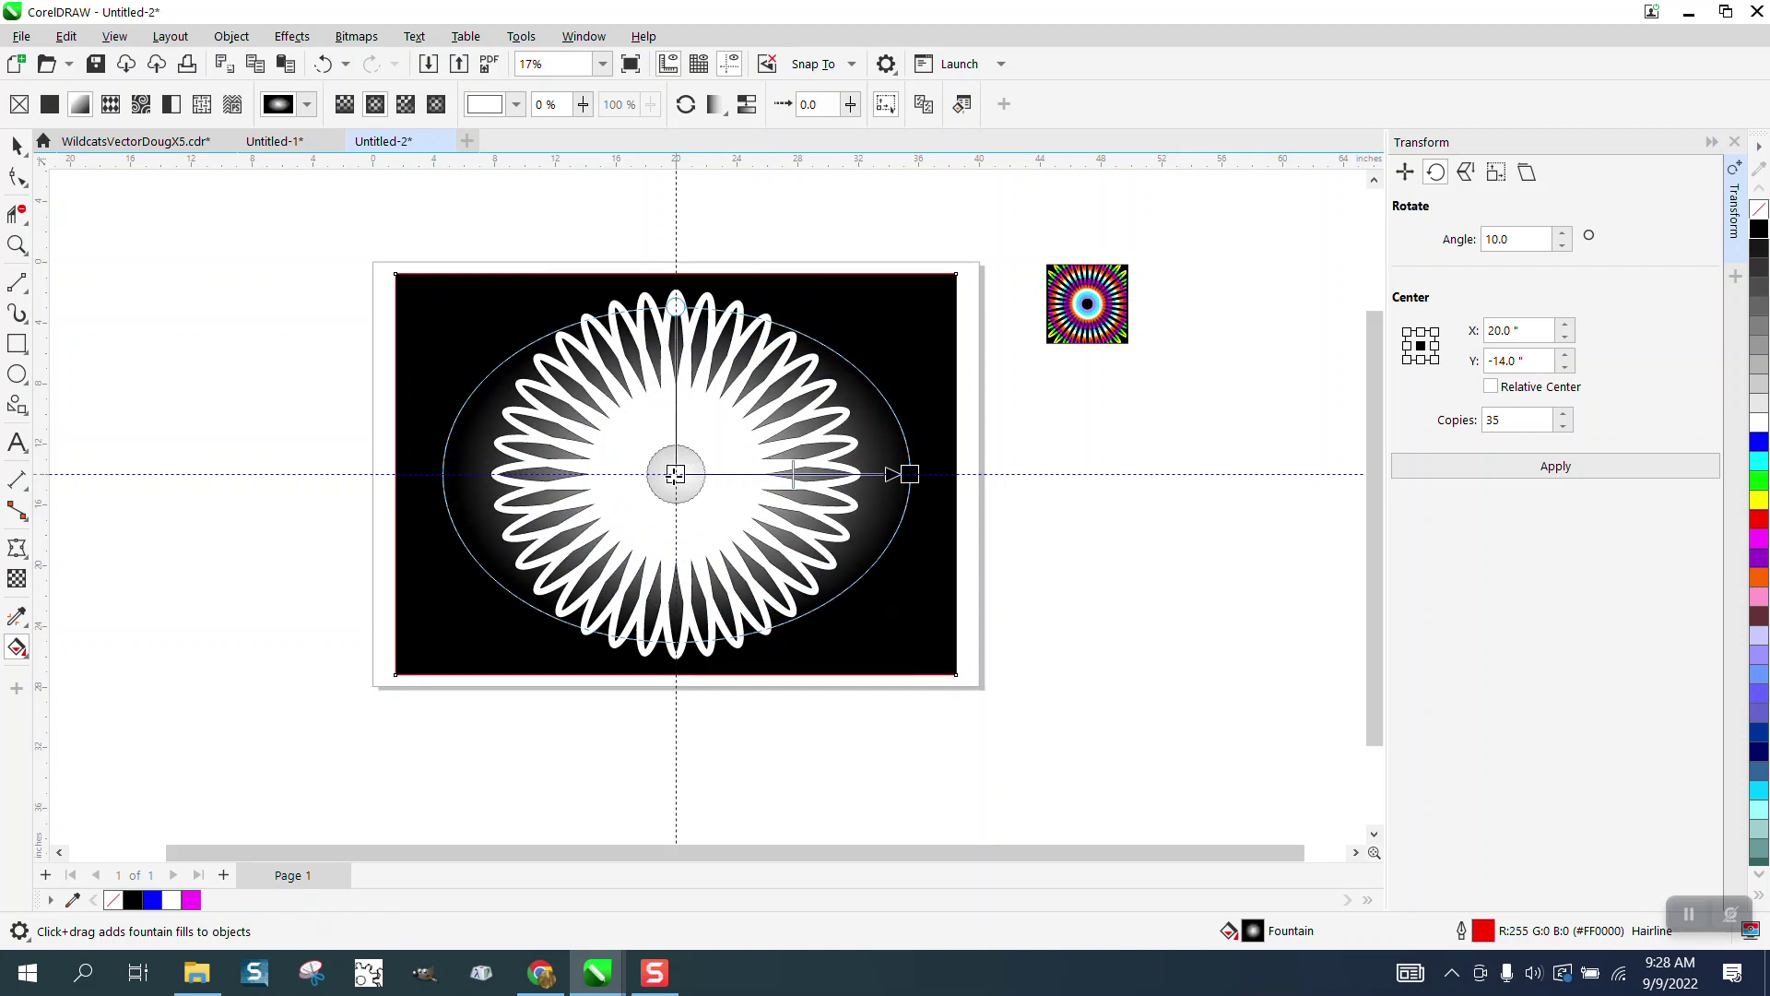
pyautogui.moveTo(676, 304); pyautogui.dragTo(675, 253)
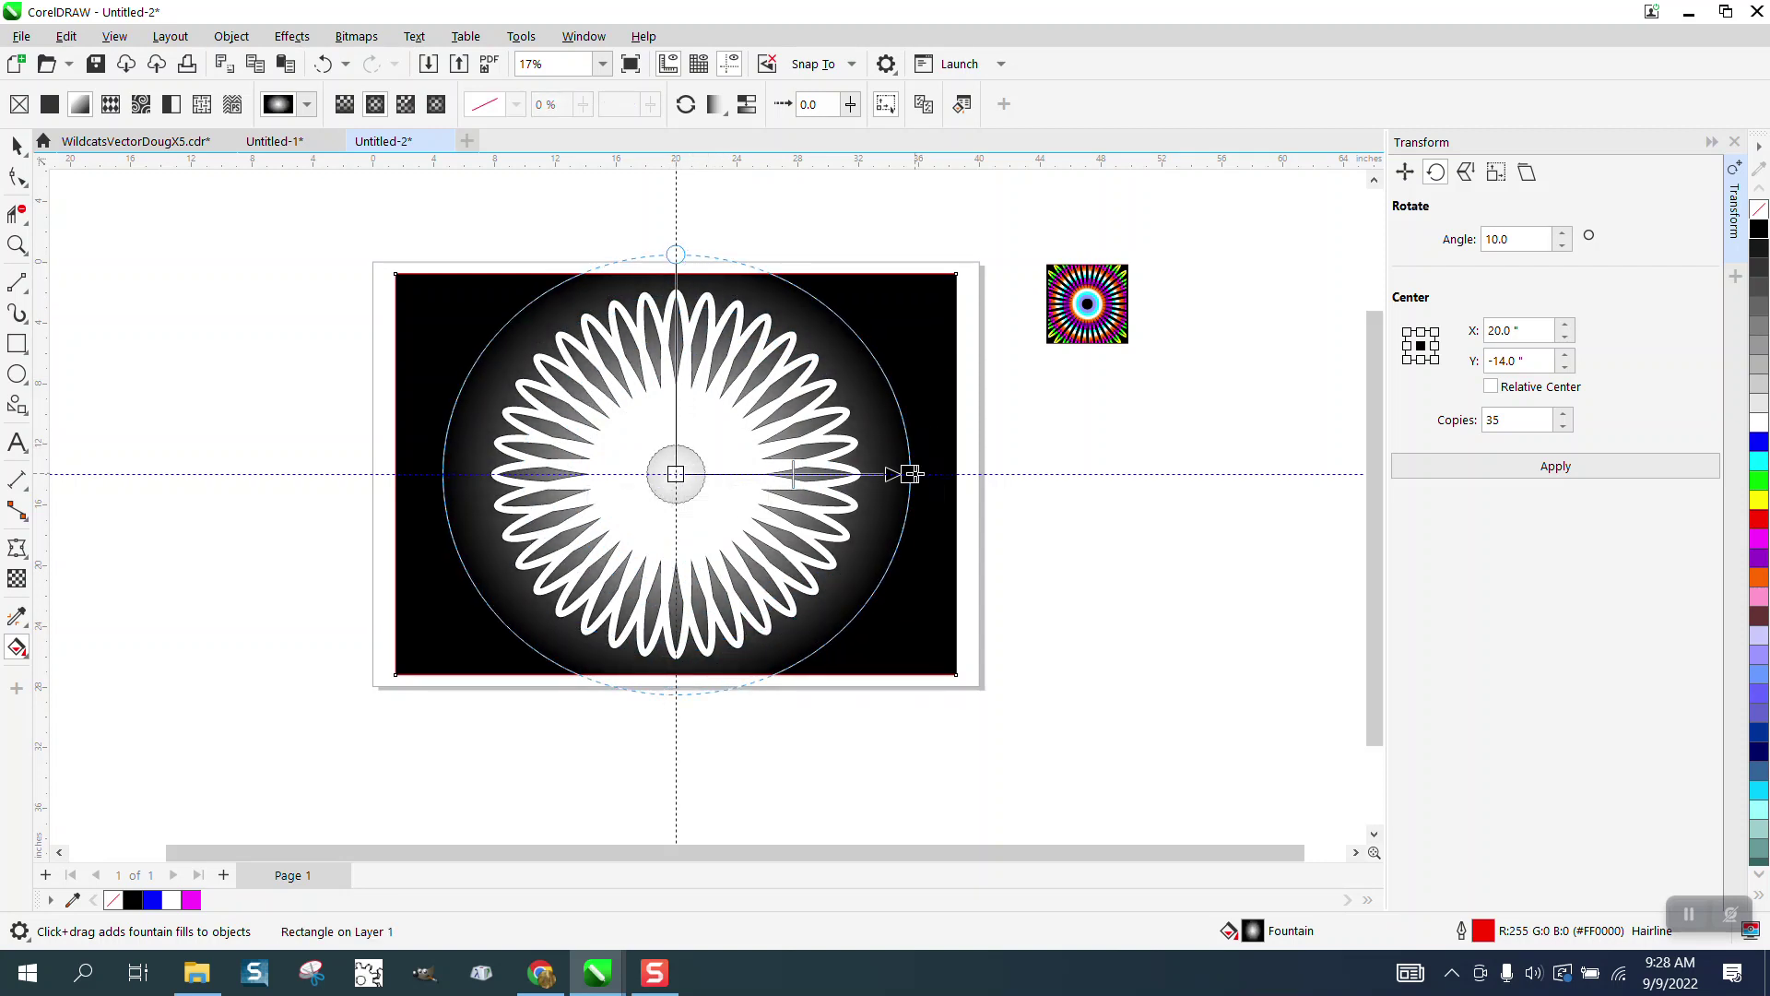
pyautogui.moveTo(910, 474); pyautogui.dragTo(894, 474)
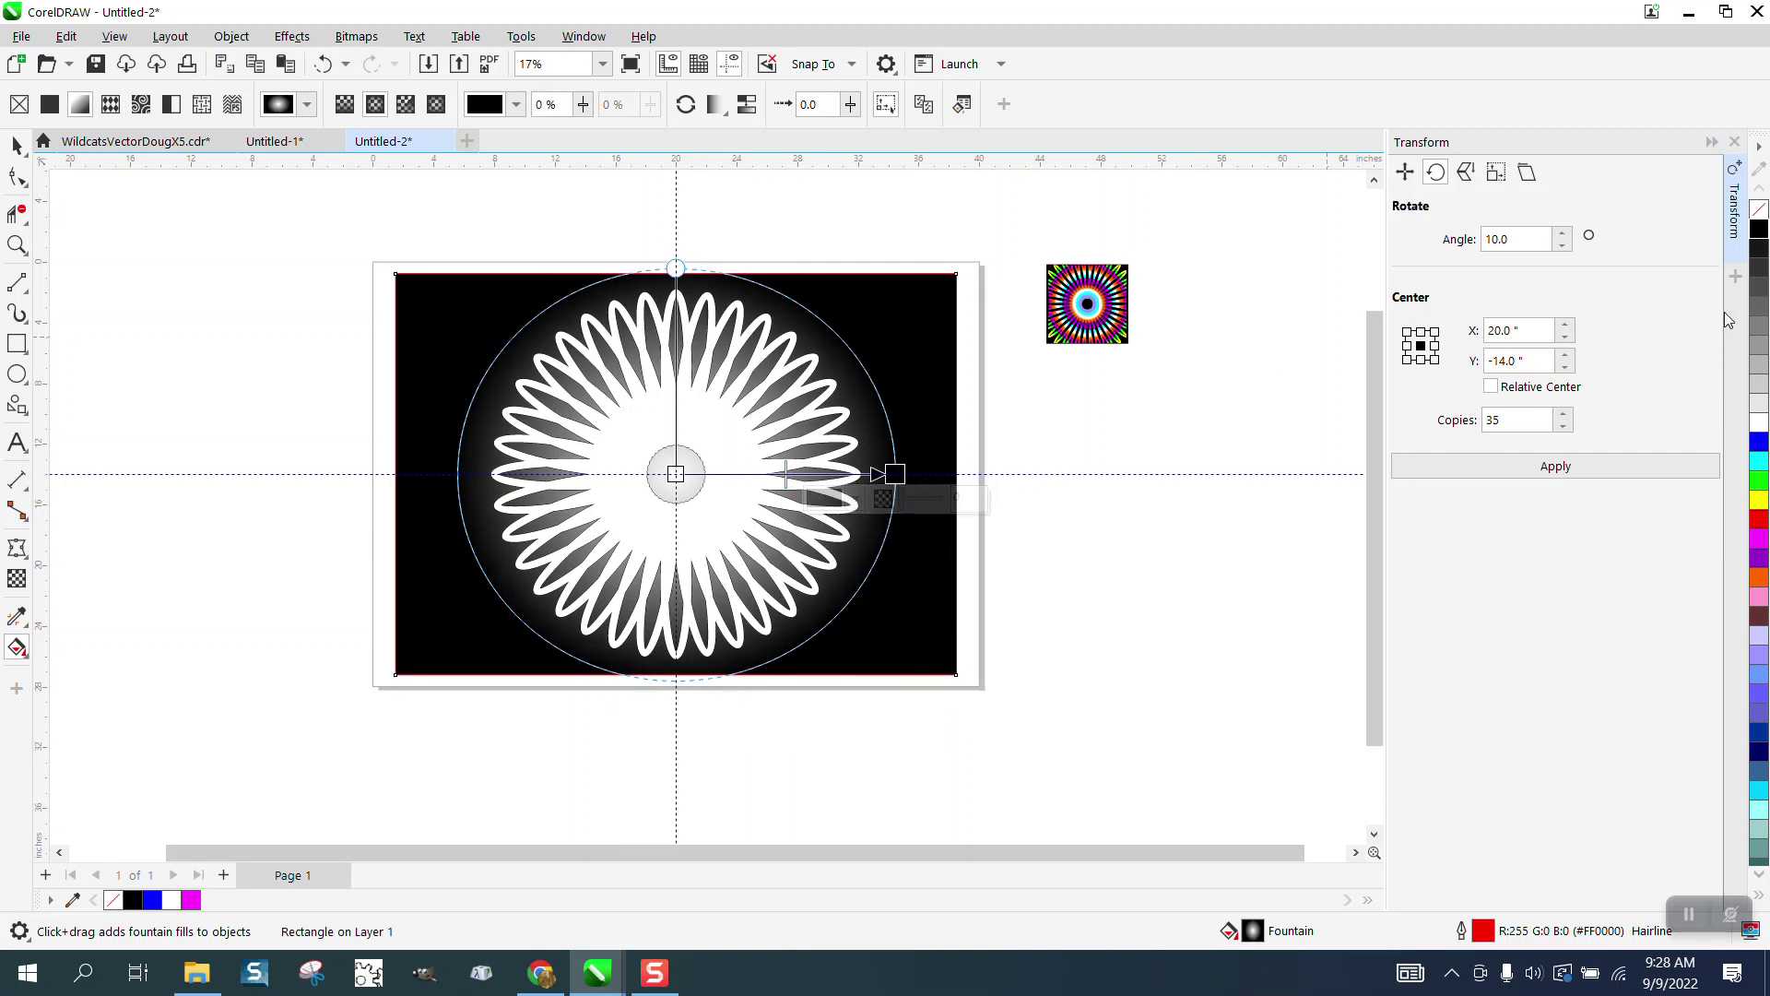
# Try blue as the fountain fill's outer colour, undo it, and set the centre colour to blue instead
pyautogui.moveTo(1722, 456); pyautogui.dragTo(904, 475)
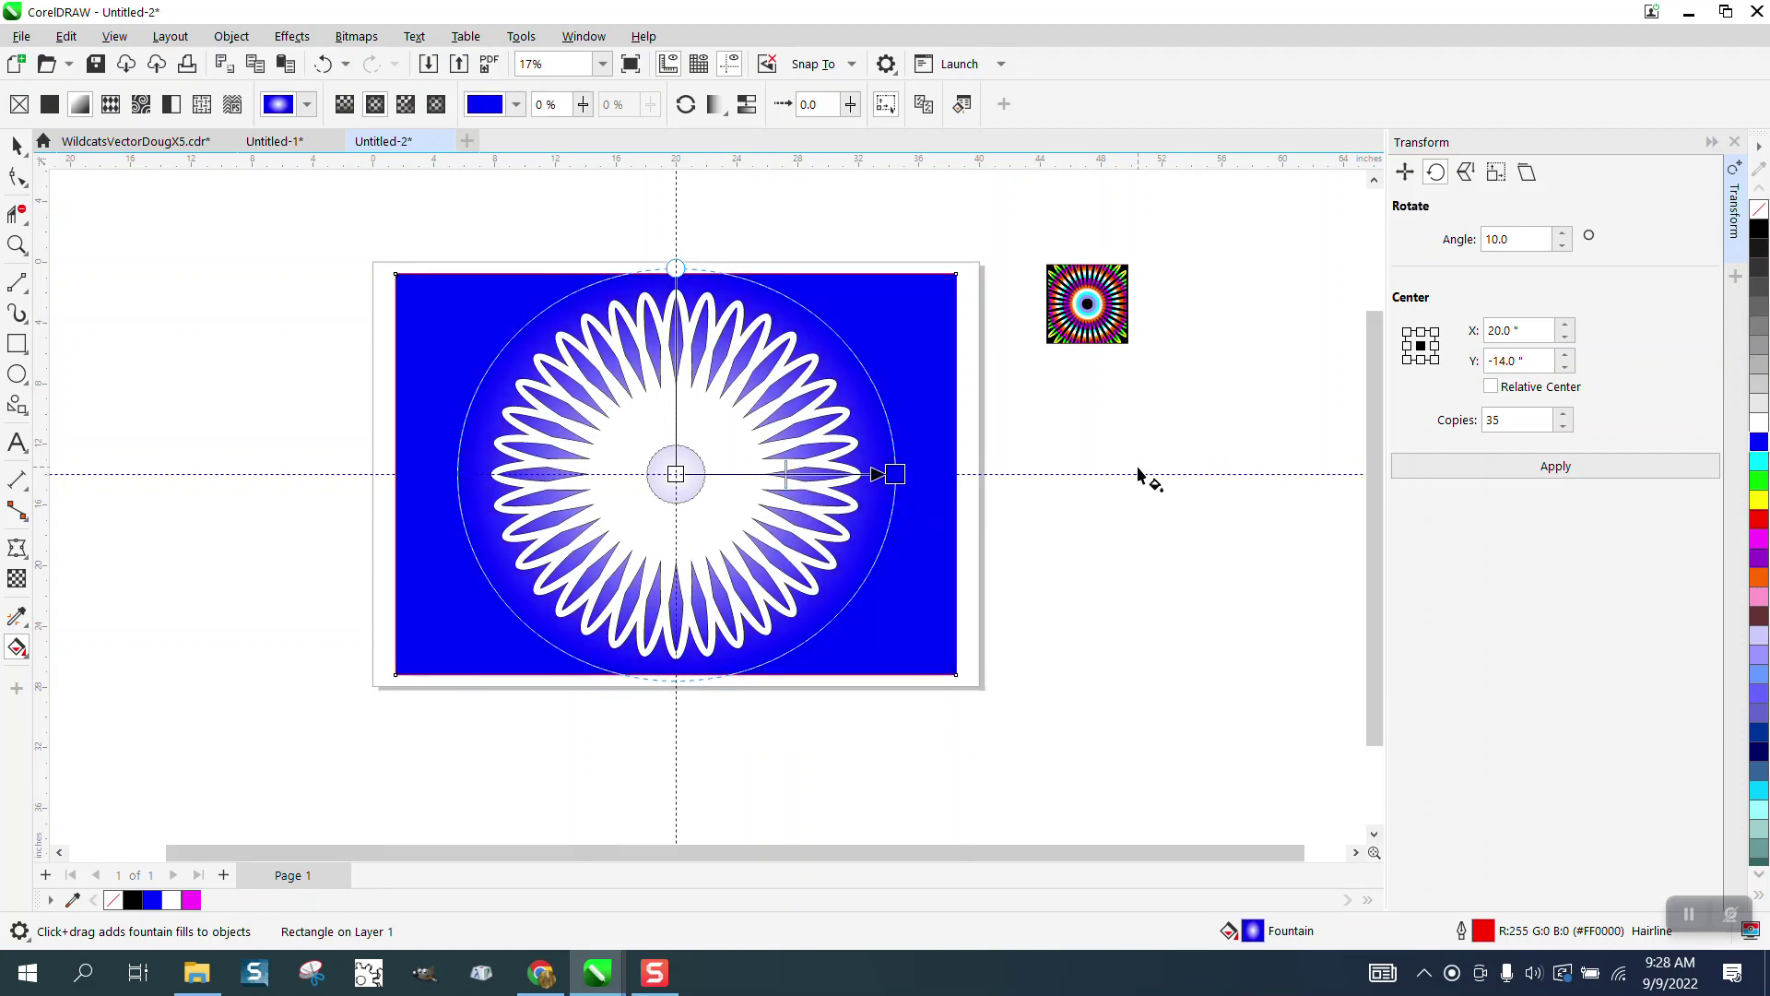
pyautogui.click(323, 63)
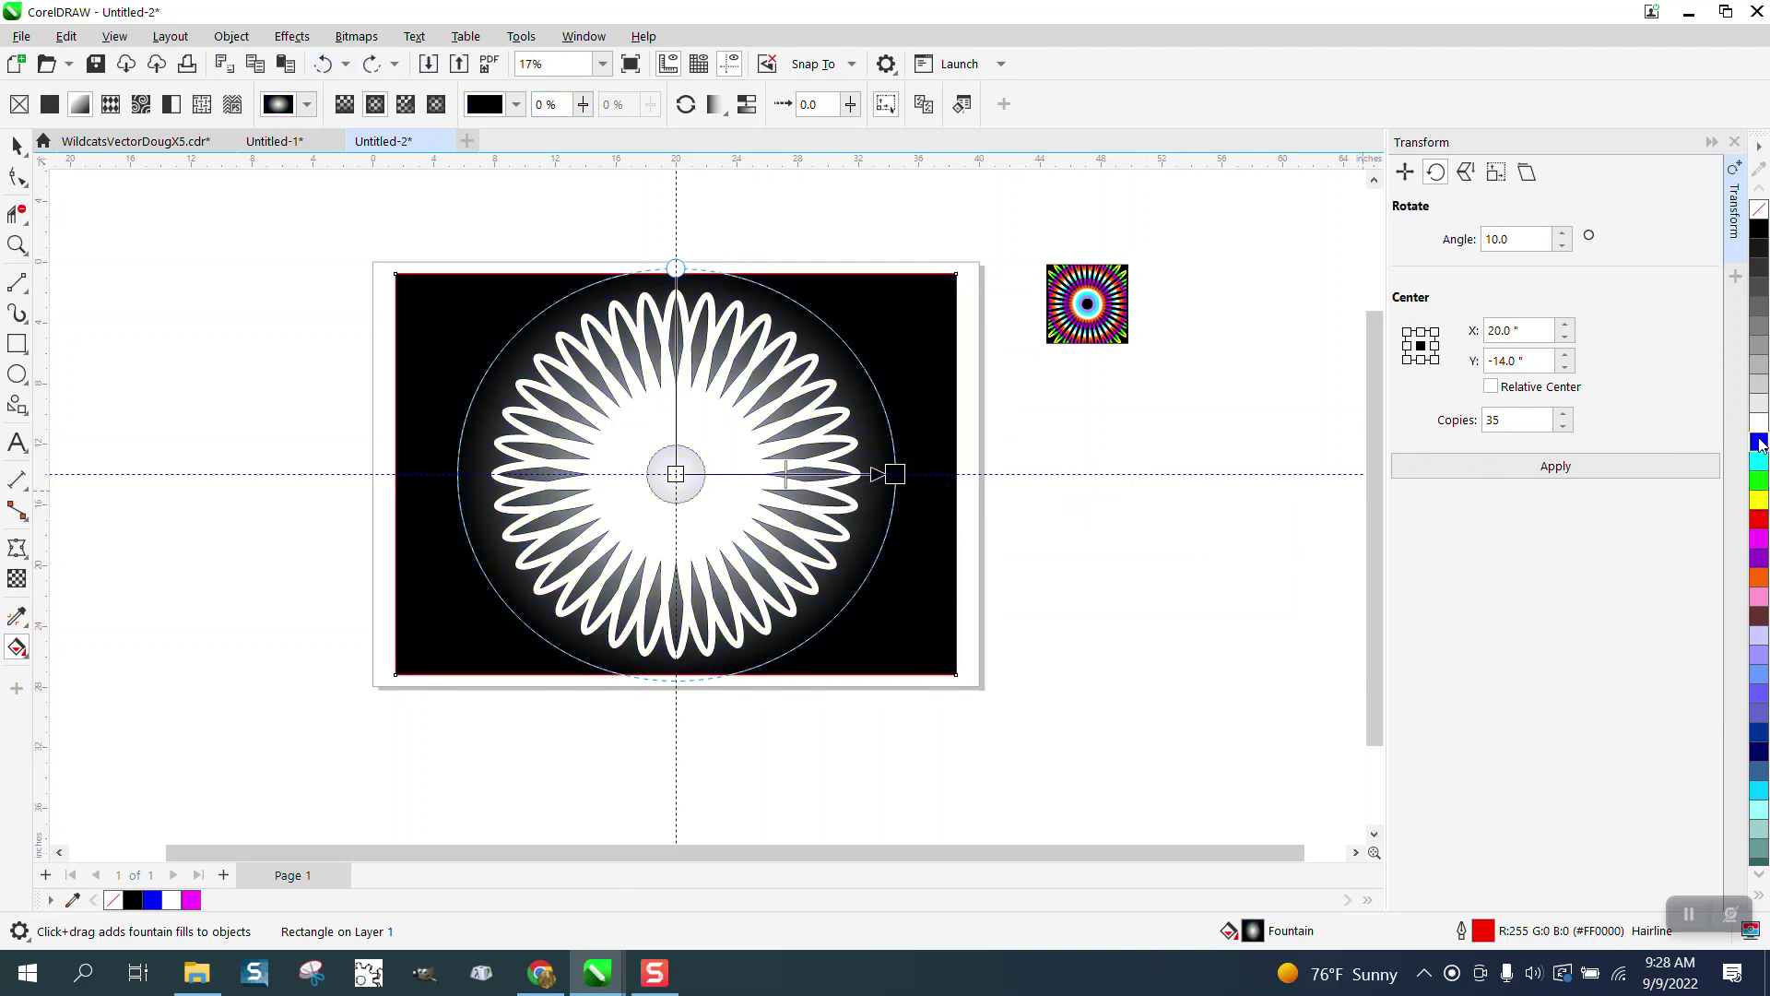
pyautogui.moveTo(1759, 444); pyautogui.dragTo(676, 473)
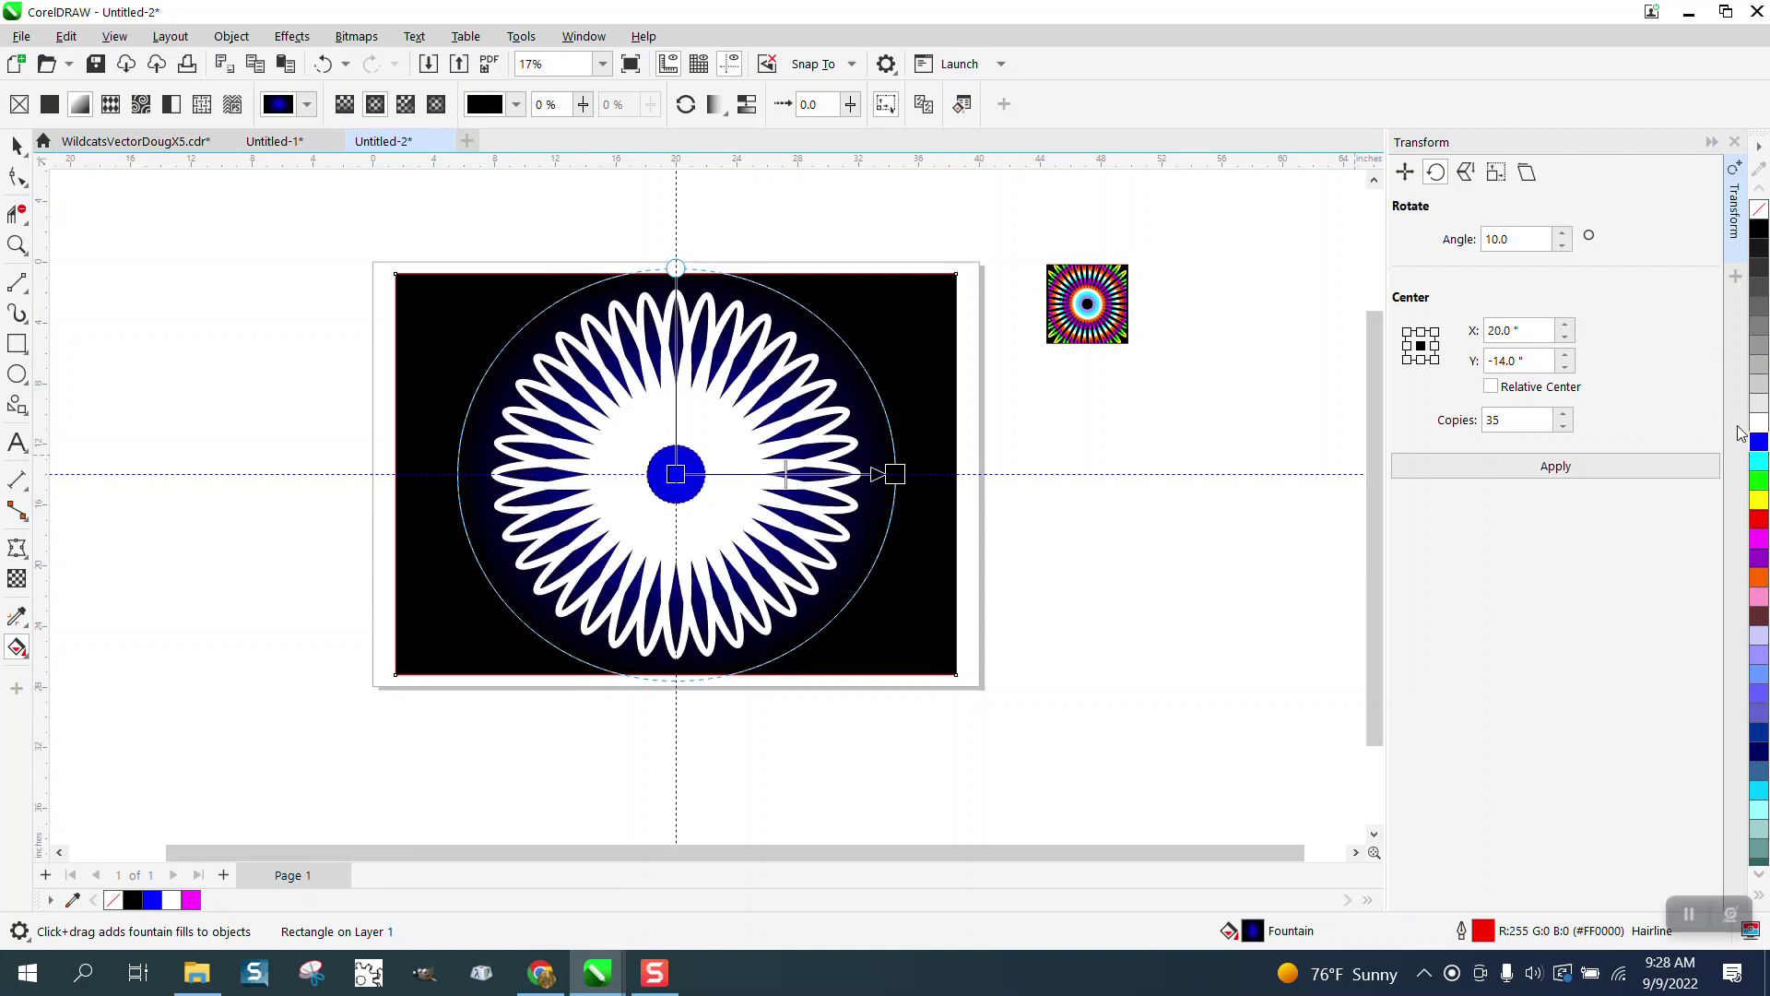
# Try white as the fountain fill's outer colour, undo it, and enlarge the fill circle to just past the page's side edge
pyautogui.moveTo(1742, 430); pyautogui.dragTo(894, 474)
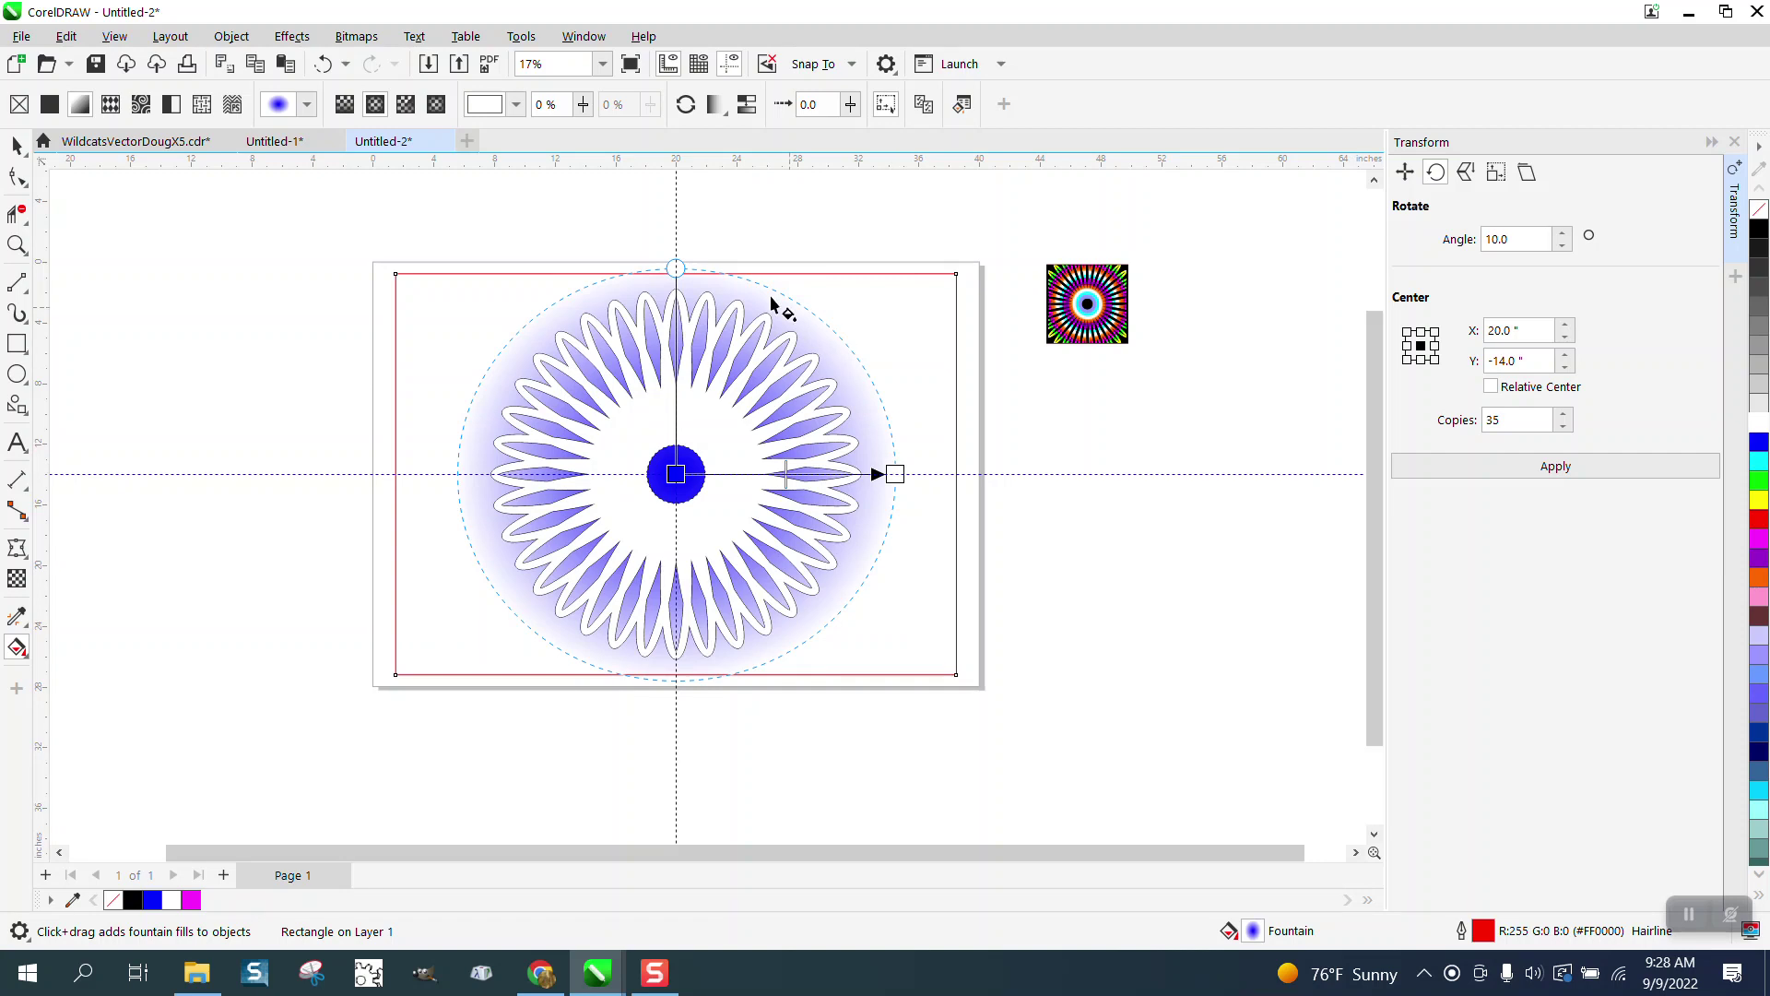
pyautogui.click(323, 63)
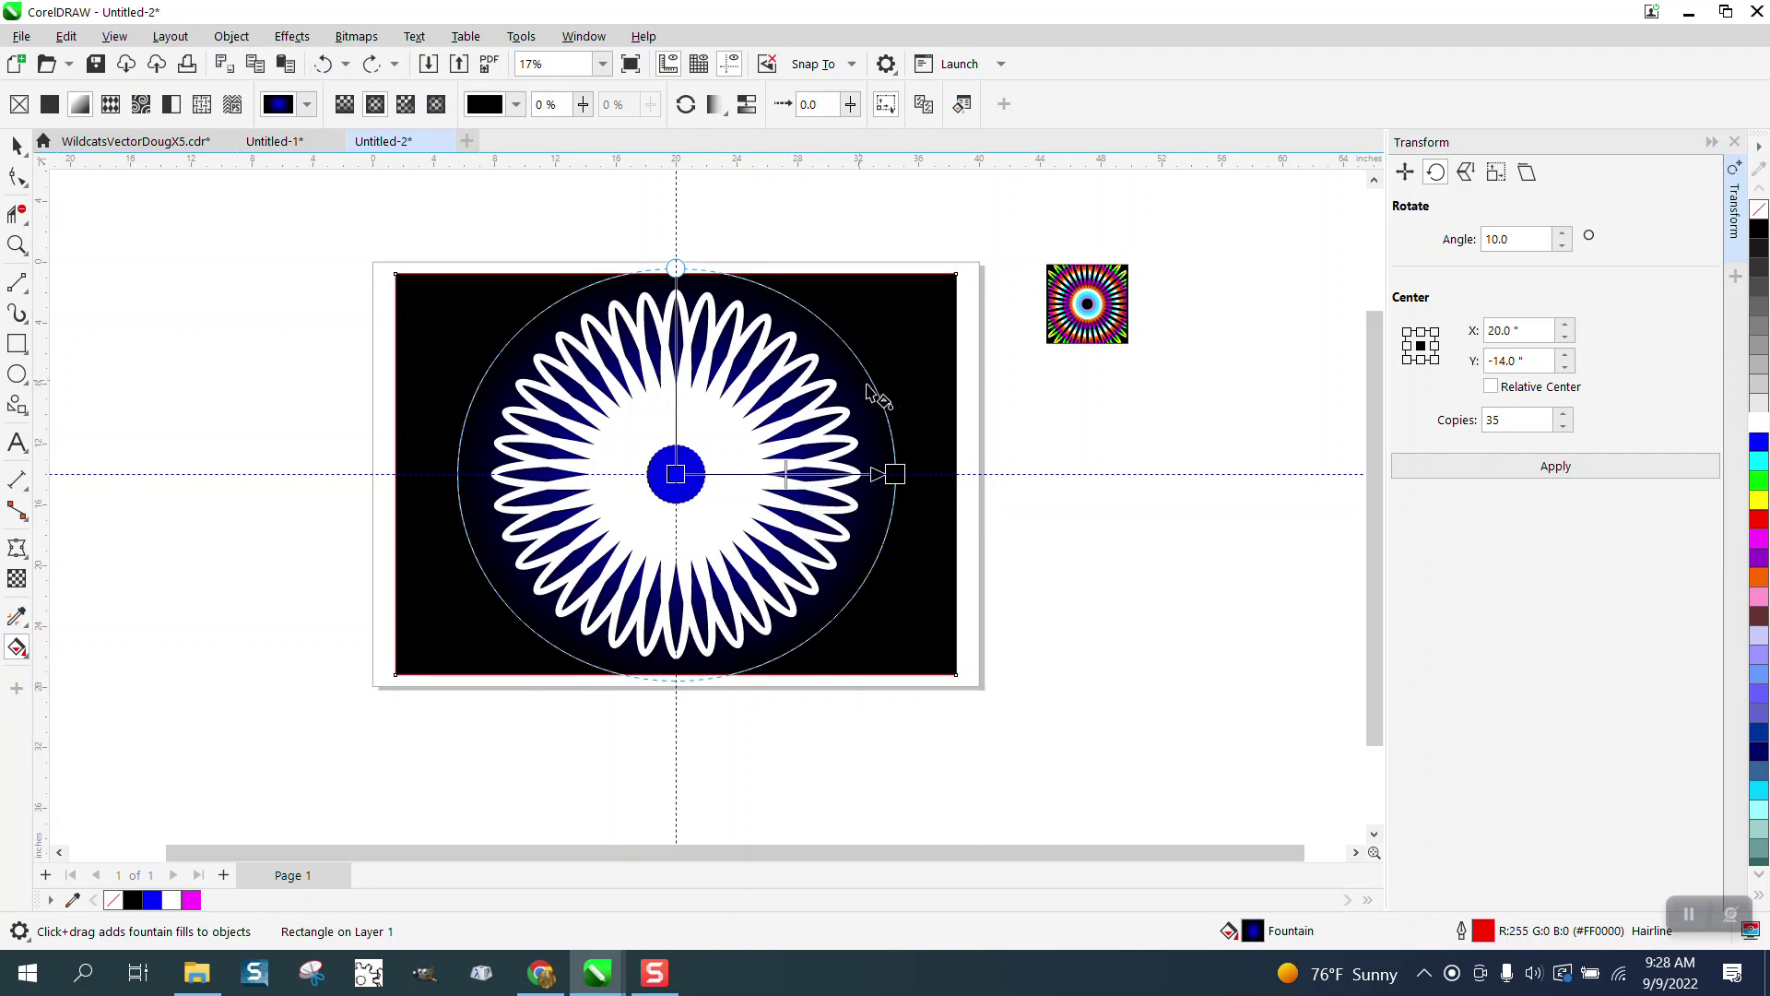
pyautogui.moveTo(894, 474); pyautogui.dragTo(991, 474)
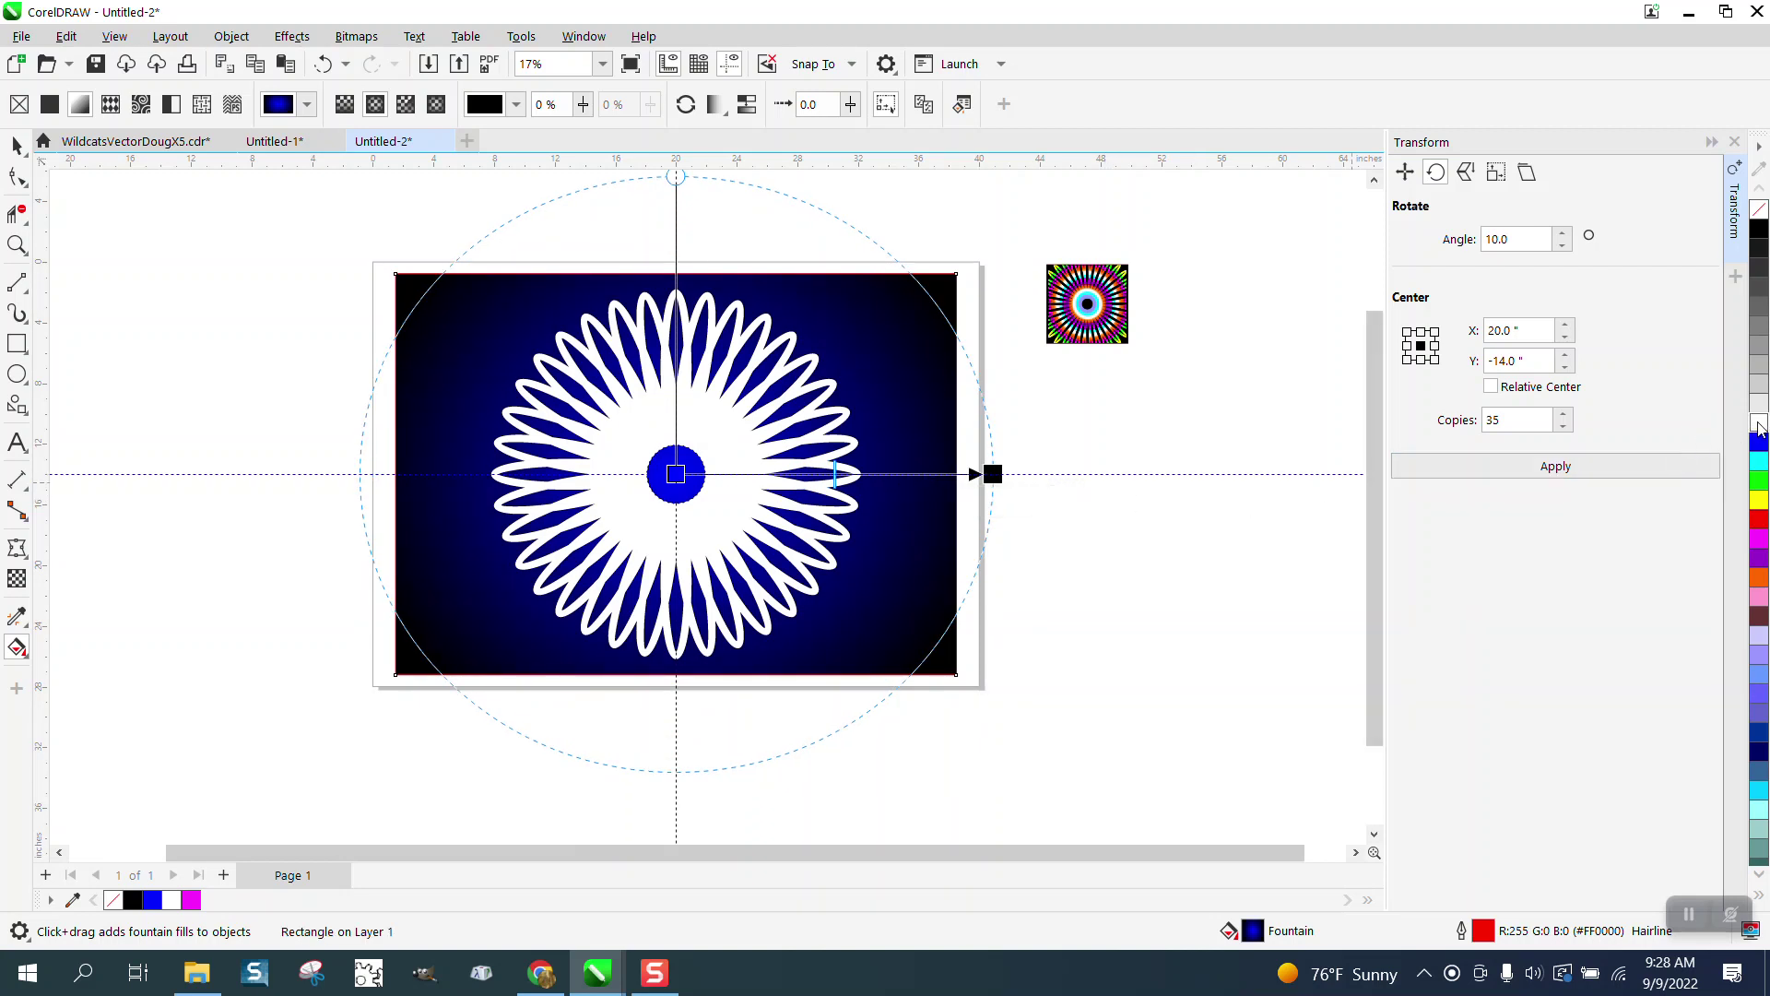
# Try white as the outer colour of the enlarged fountain fill, undo it, and deselect the rectangle
pyautogui.click(996, 486)
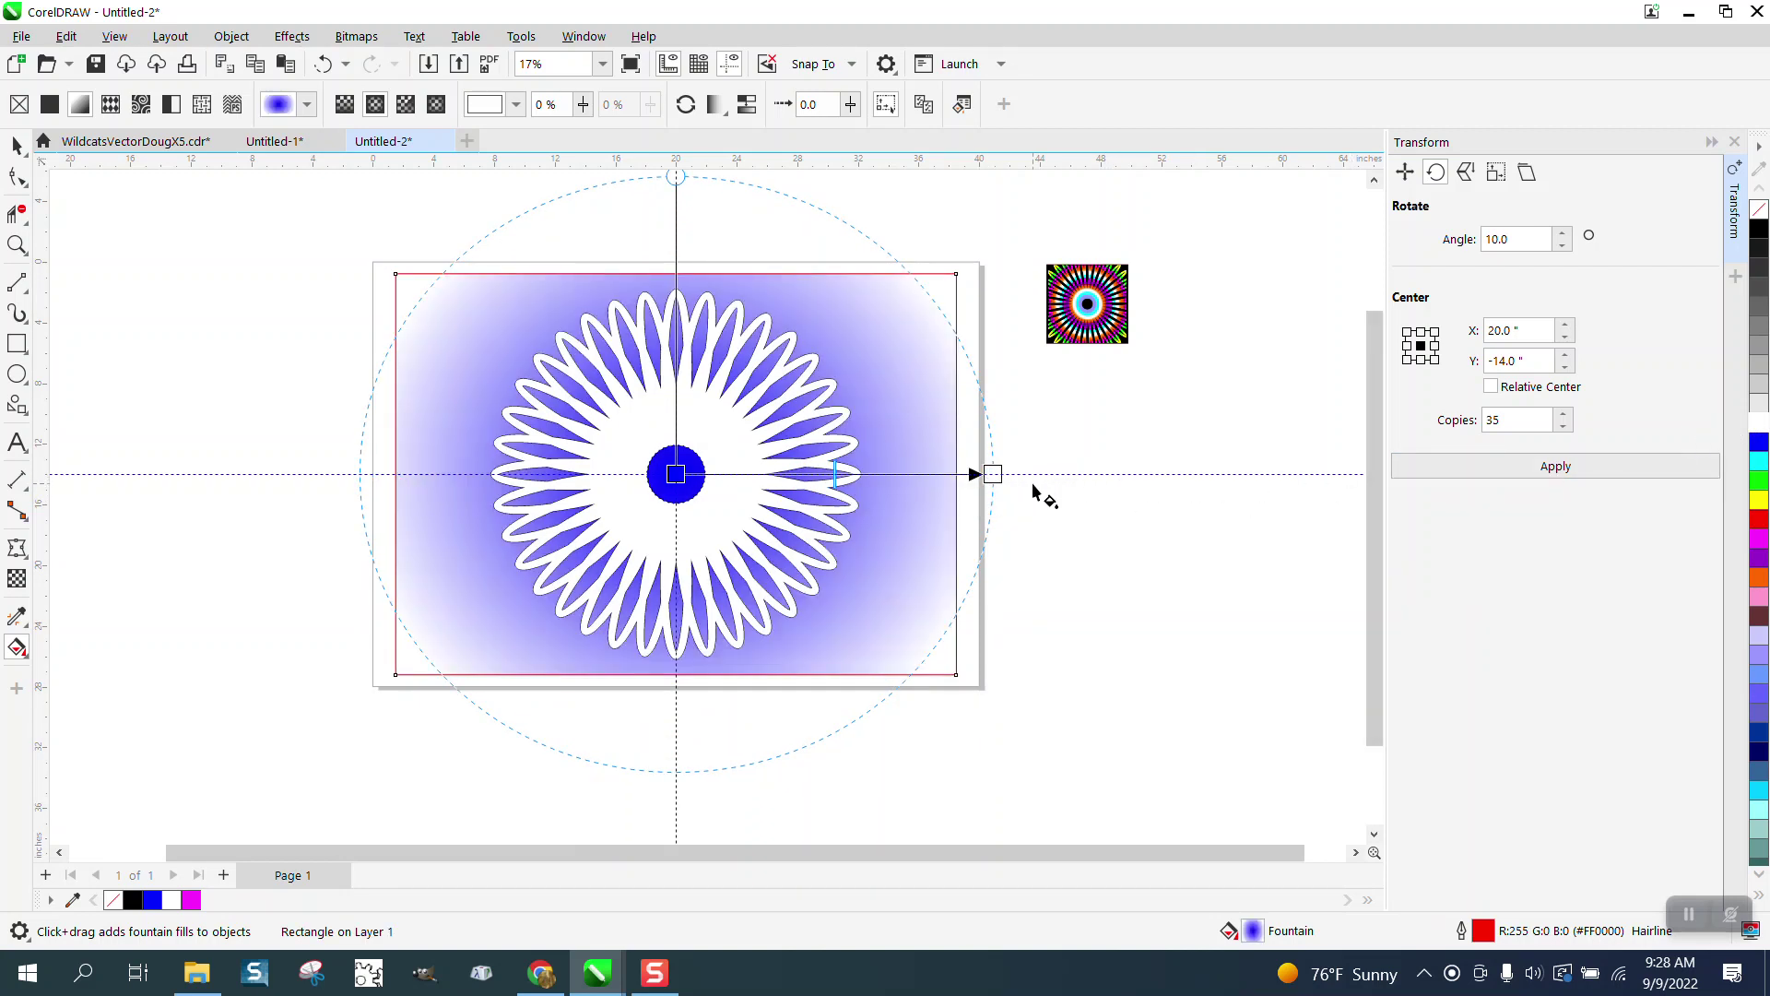
pyautogui.click(322, 63)
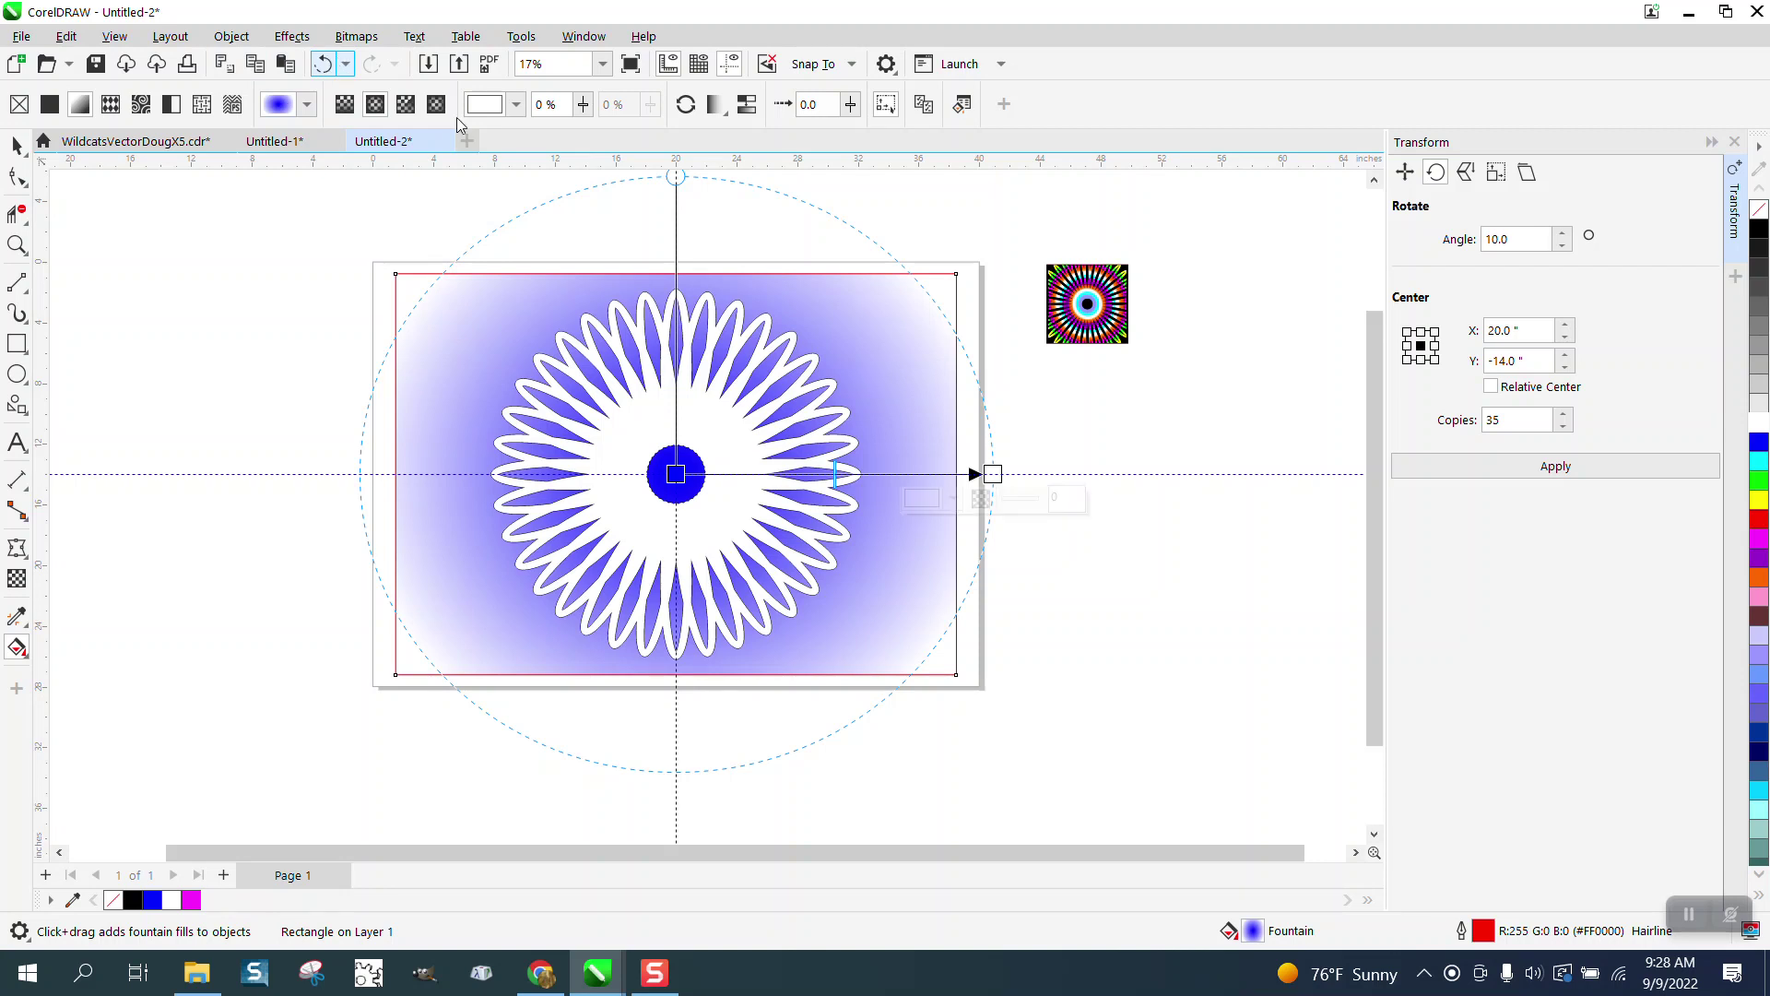
pyautogui.click(900, 268)
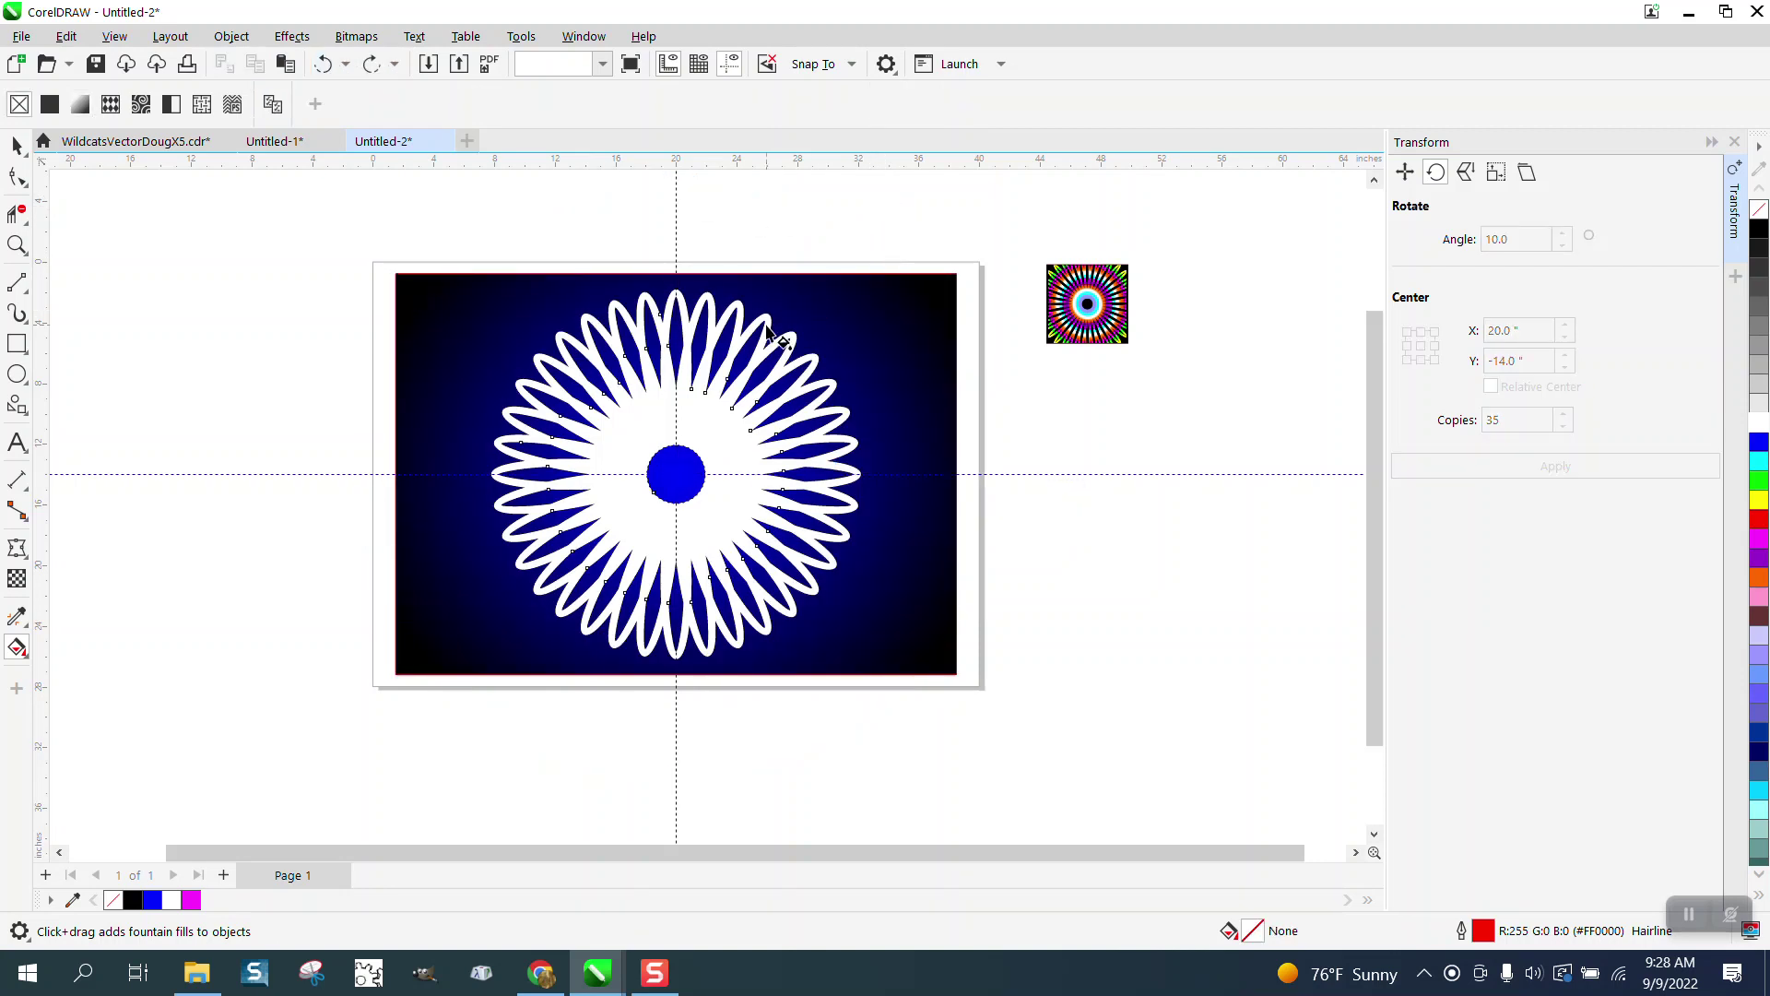
# Move the white petal fill off to about X -2.3 in, Y -14.5 in, and select the grouped petal outlines
pyautogui.click(17, 144)
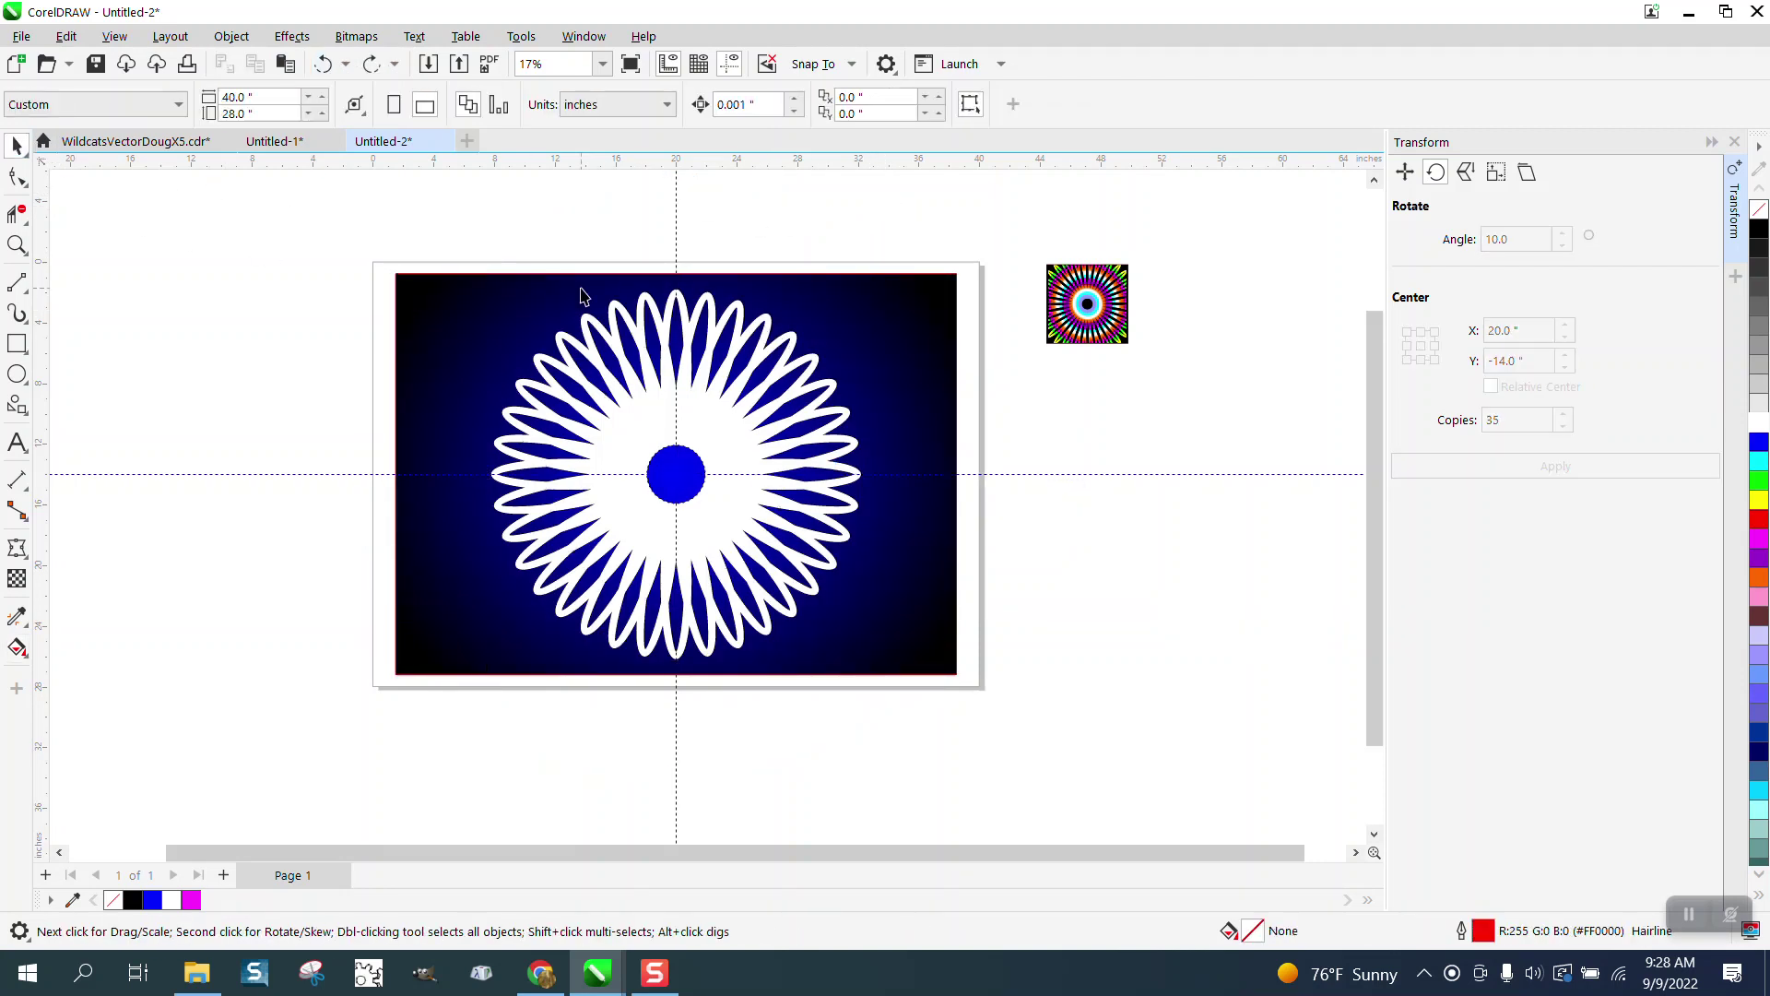
pyautogui.moveTo(685, 330); pyautogui.dragTo(373, 337)
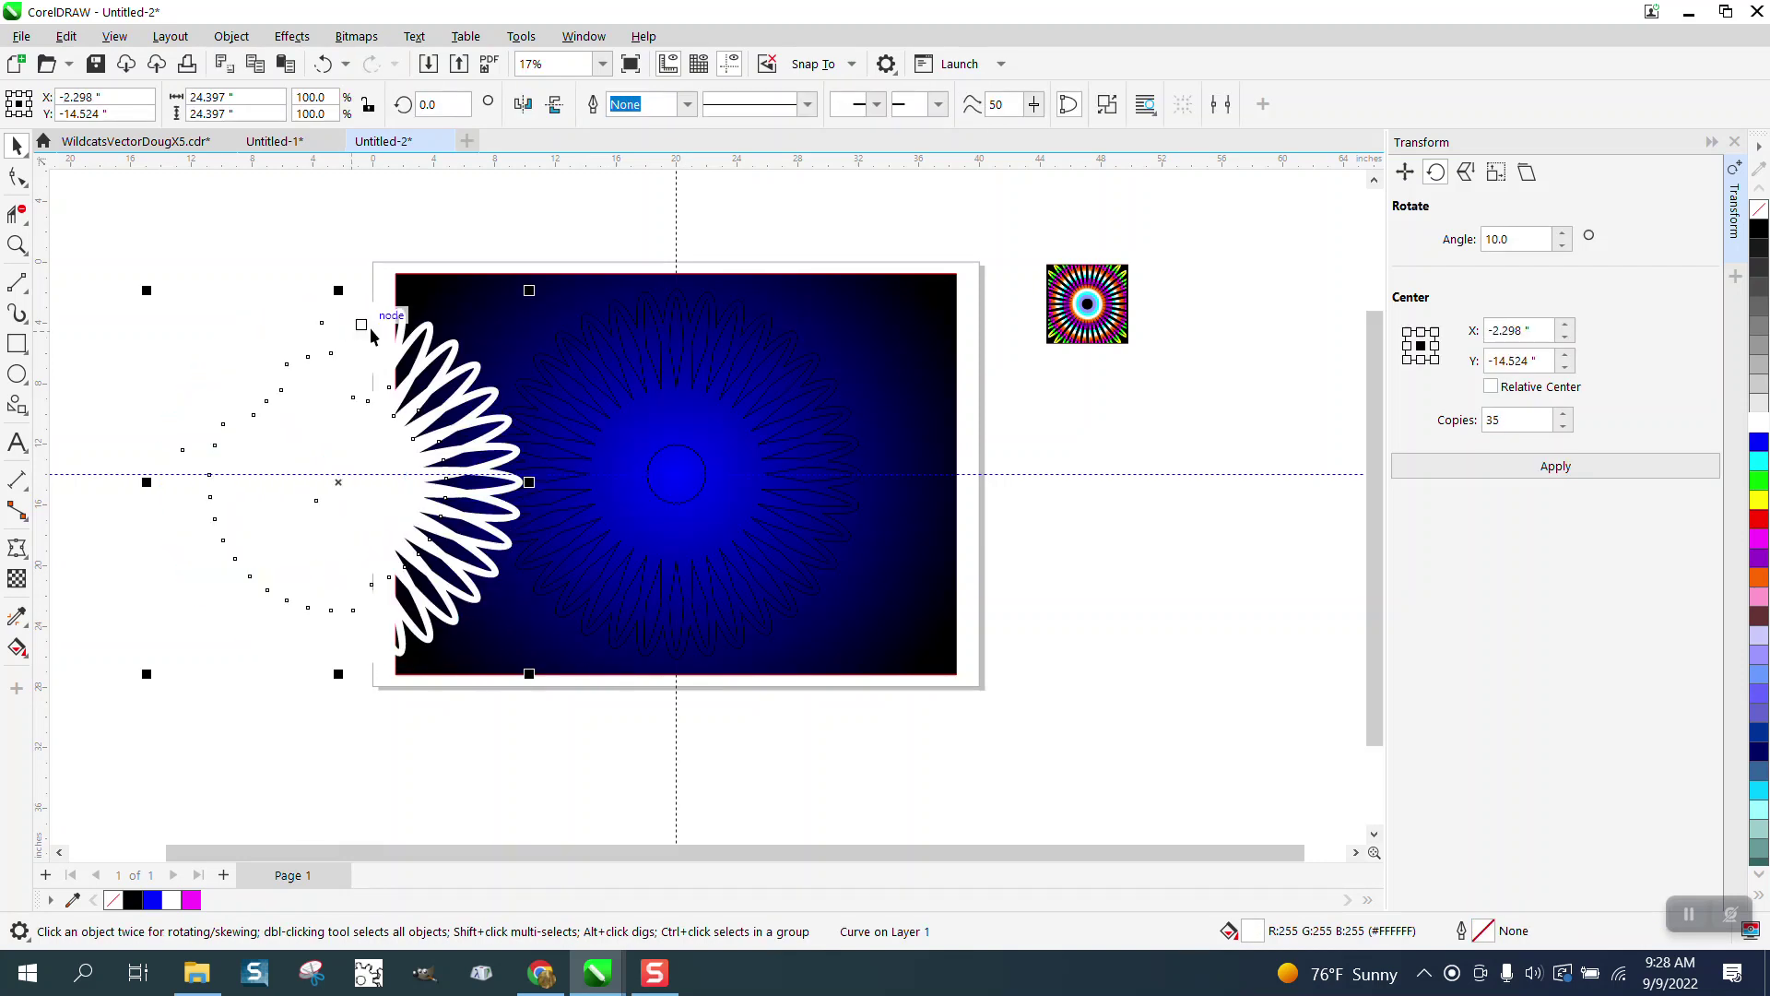
pyautogui.click(683, 387)
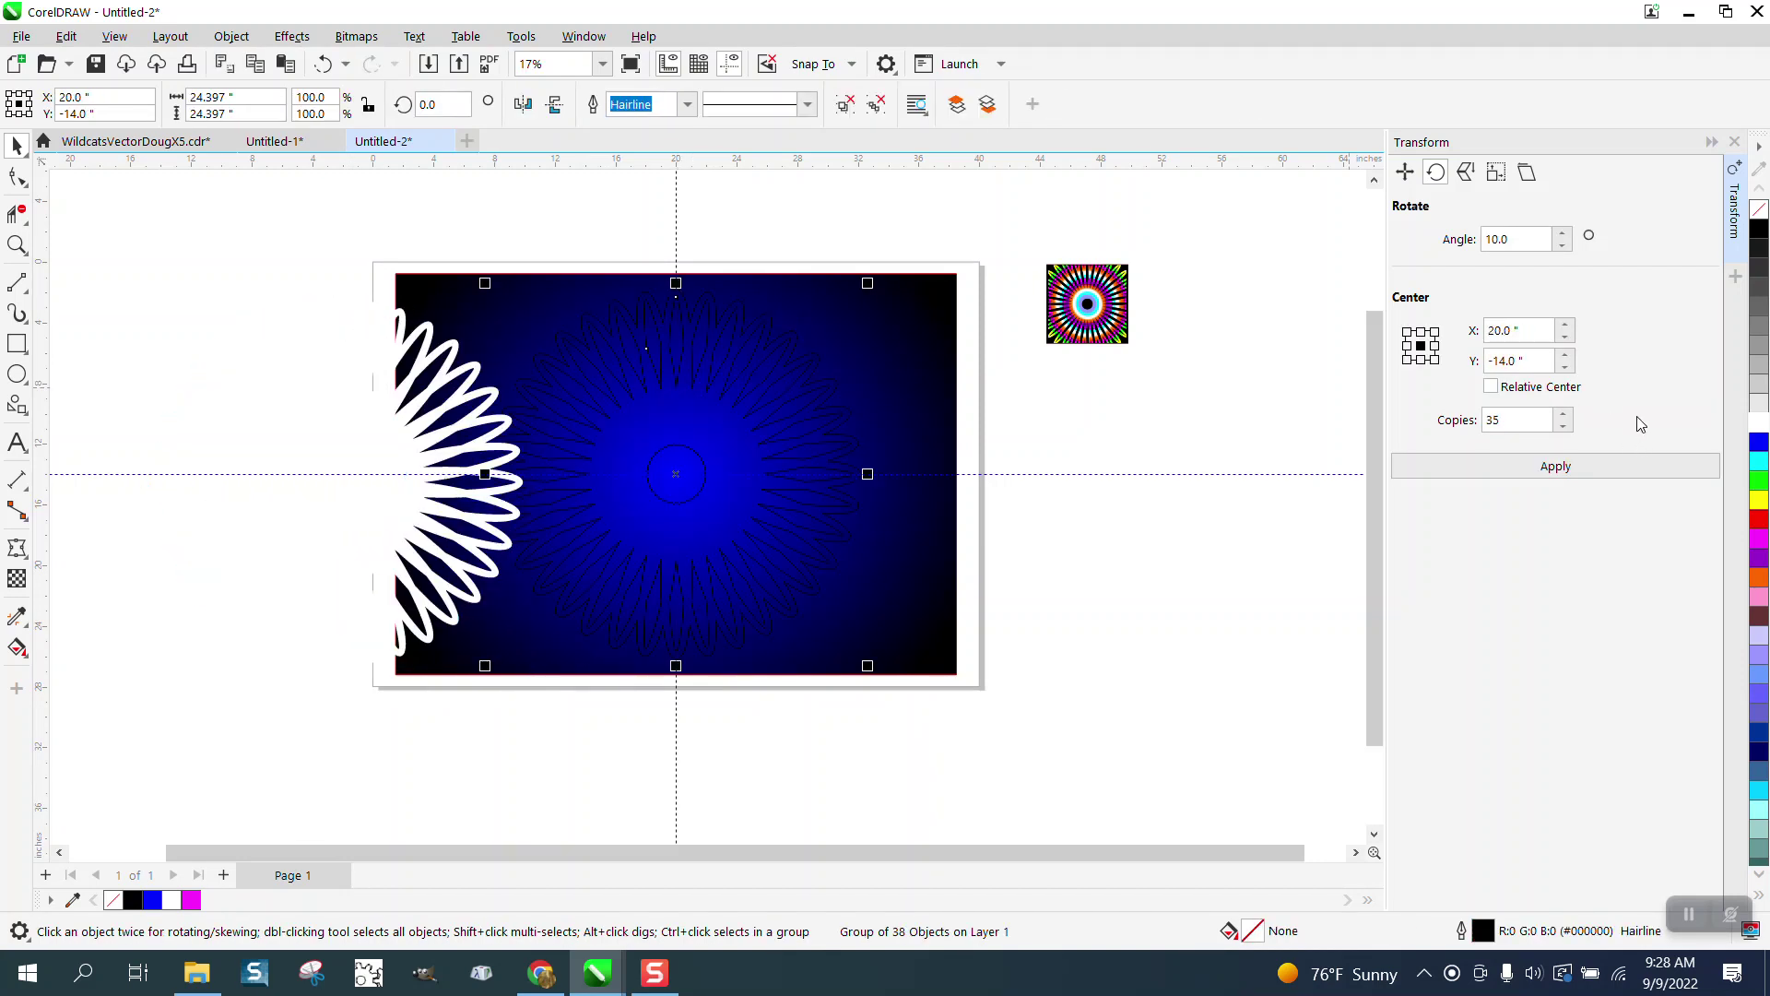
# Delete the grouped petal outlines and move the white petal fill back to about X 19.8 in, Y -13.9 in
pyautogui.press('Delete')
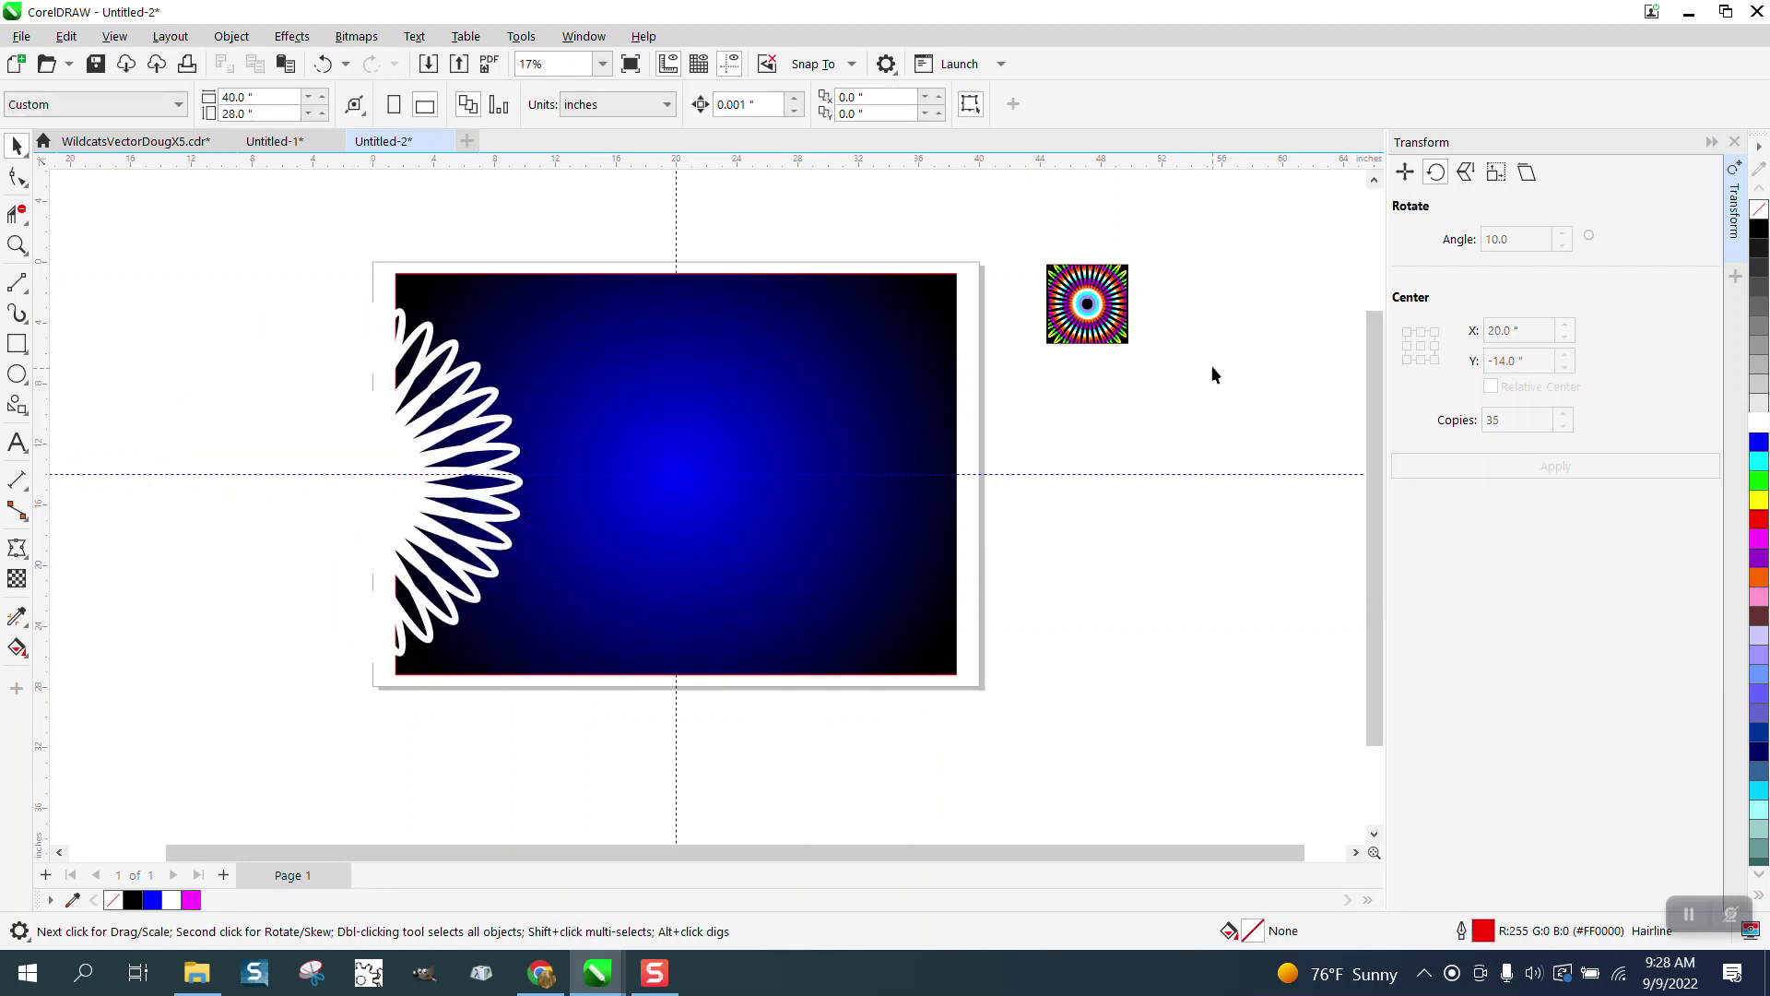
pyautogui.hotkey('ctrl', 'z')
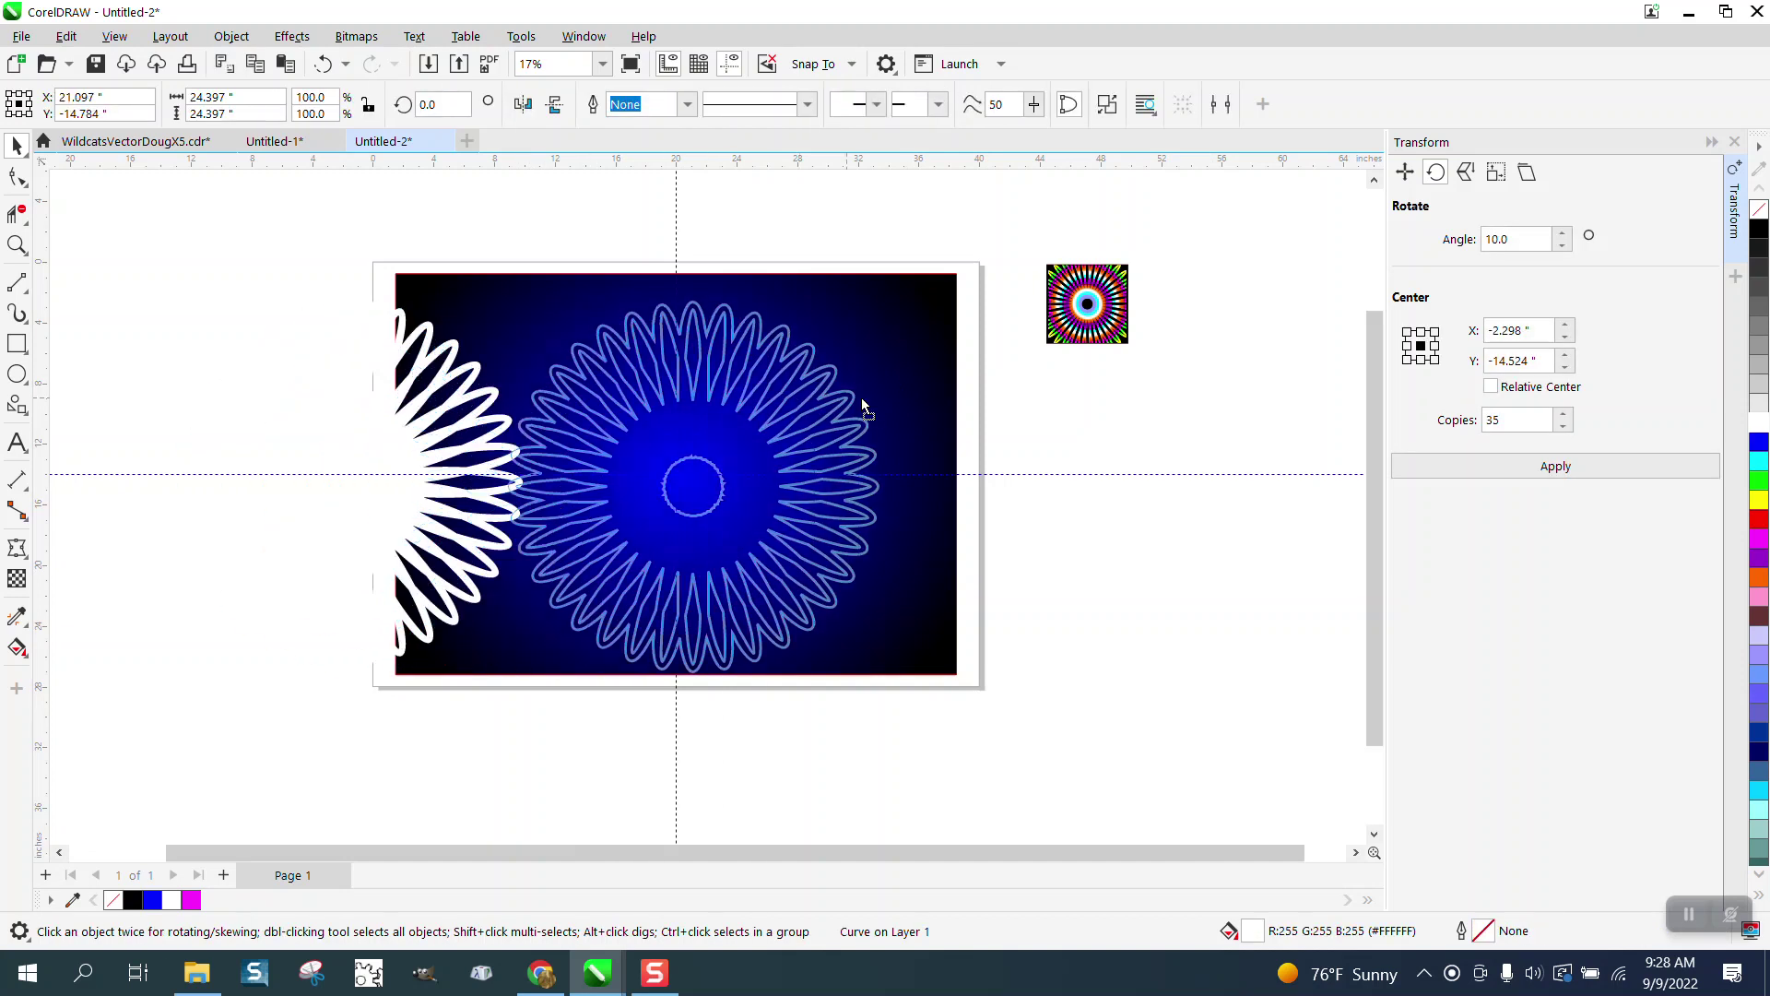
pyautogui.hotkey('ctrl', 'z')
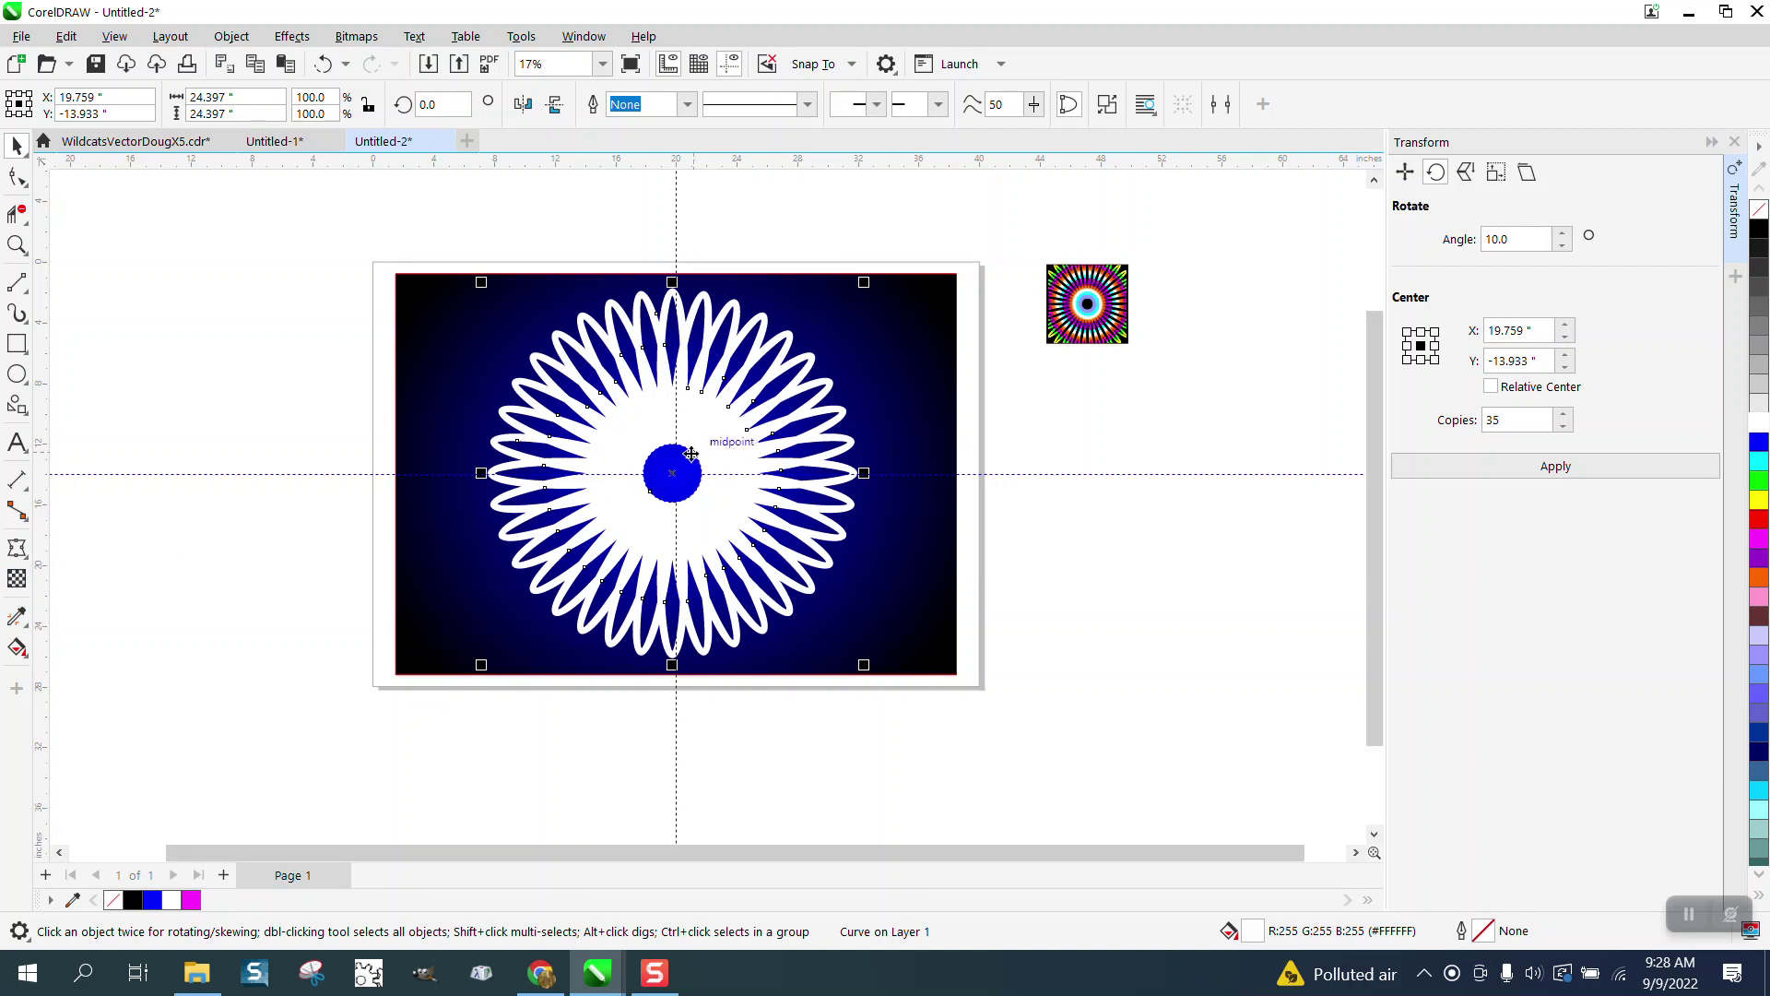
# Give the white petal shape an elliptical fountain fill, blue at its centre and white outside, extending just past the petal tips
pyautogui.click(16, 647)
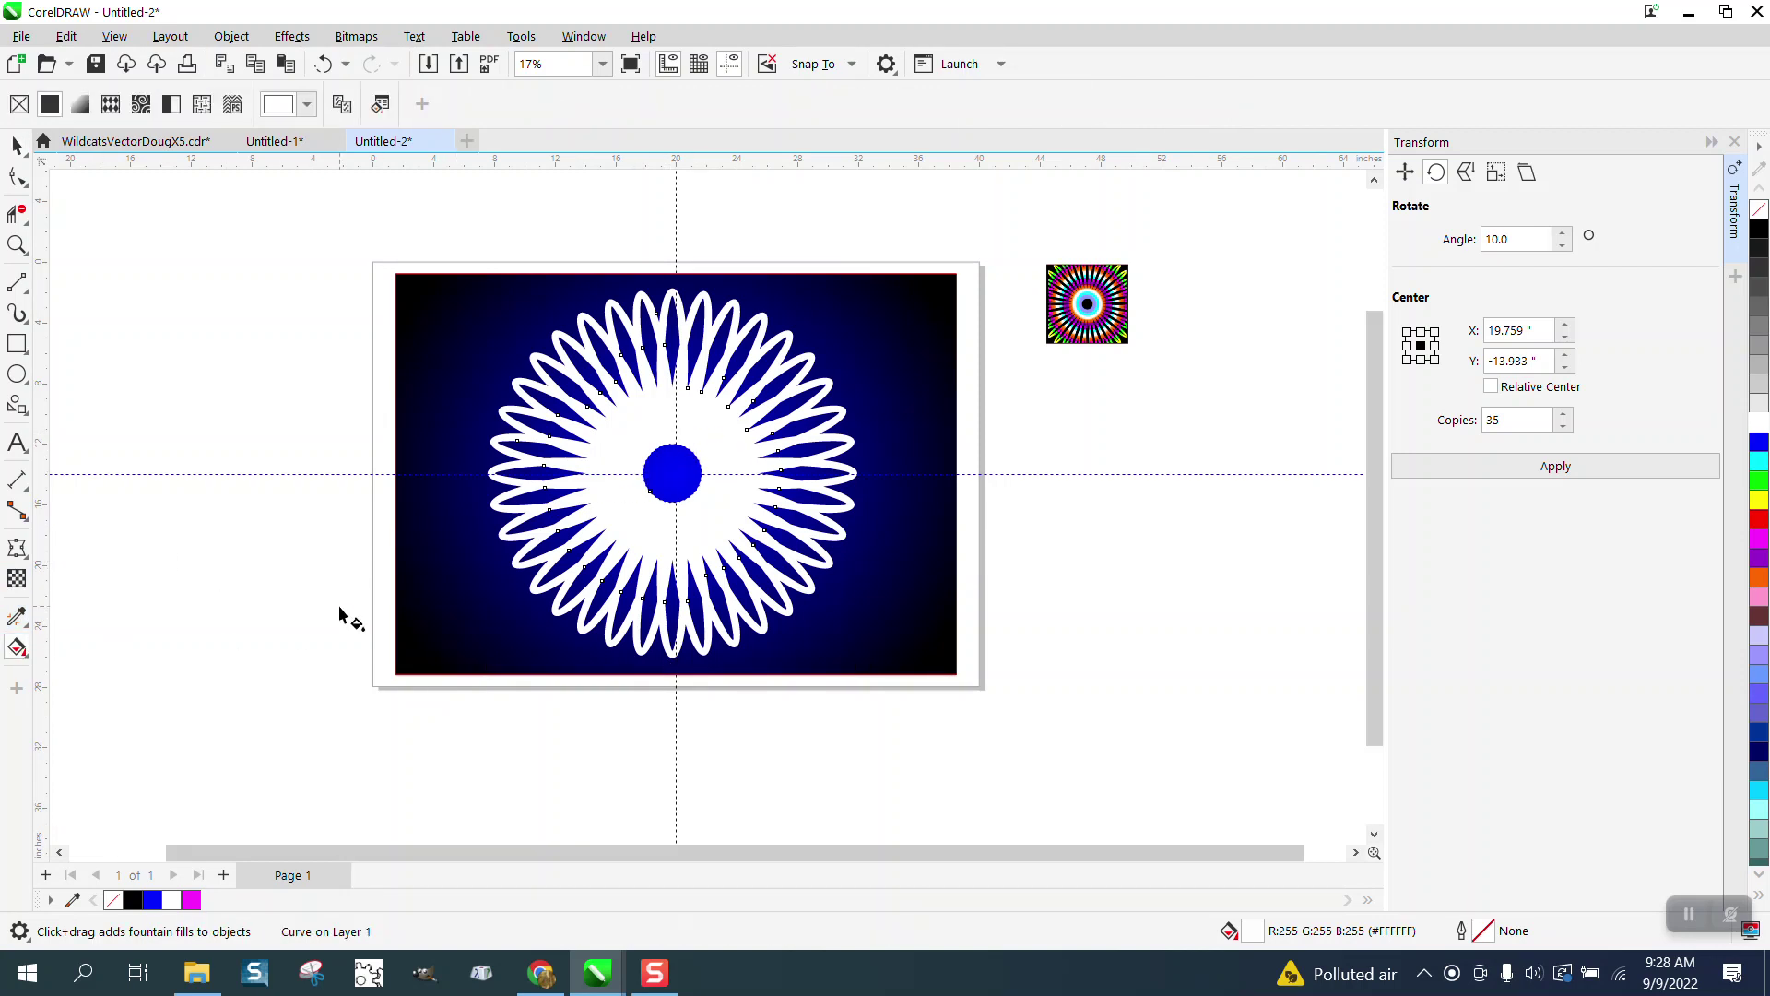
pyautogui.moveTo(672, 474); pyautogui.dragTo(777, 418)
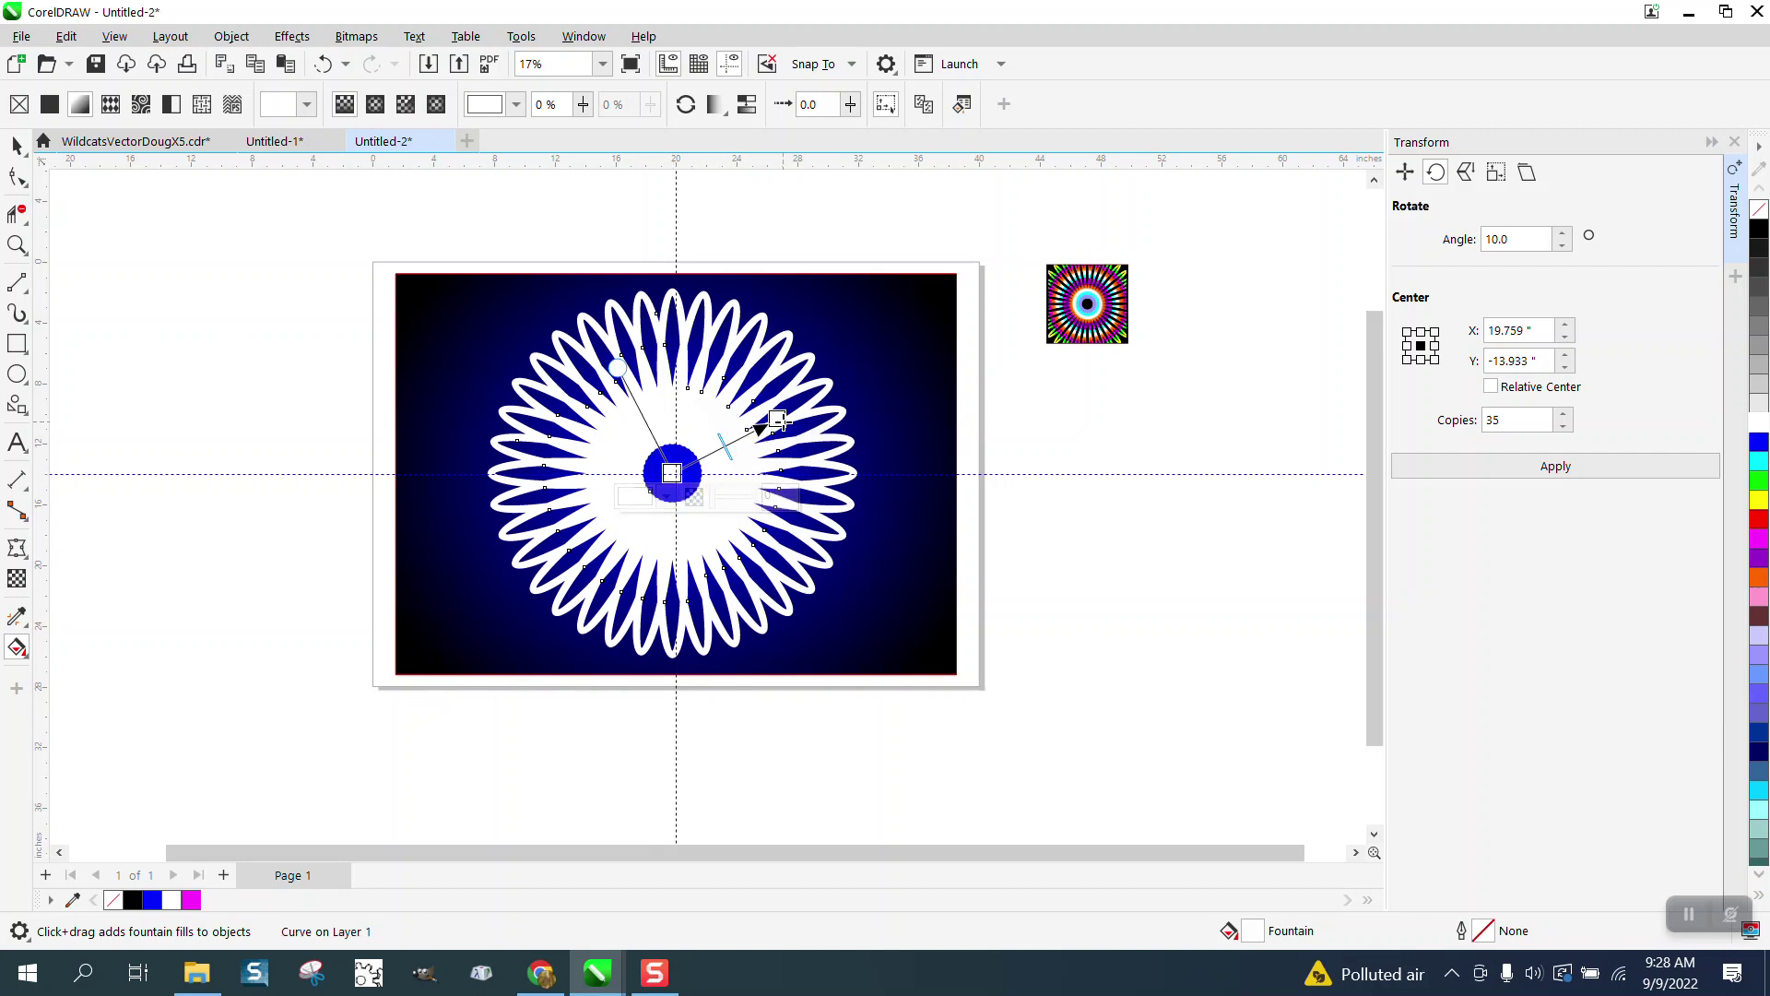
pyautogui.moveTo(777, 418); pyautogui.dragTo(878, 473)
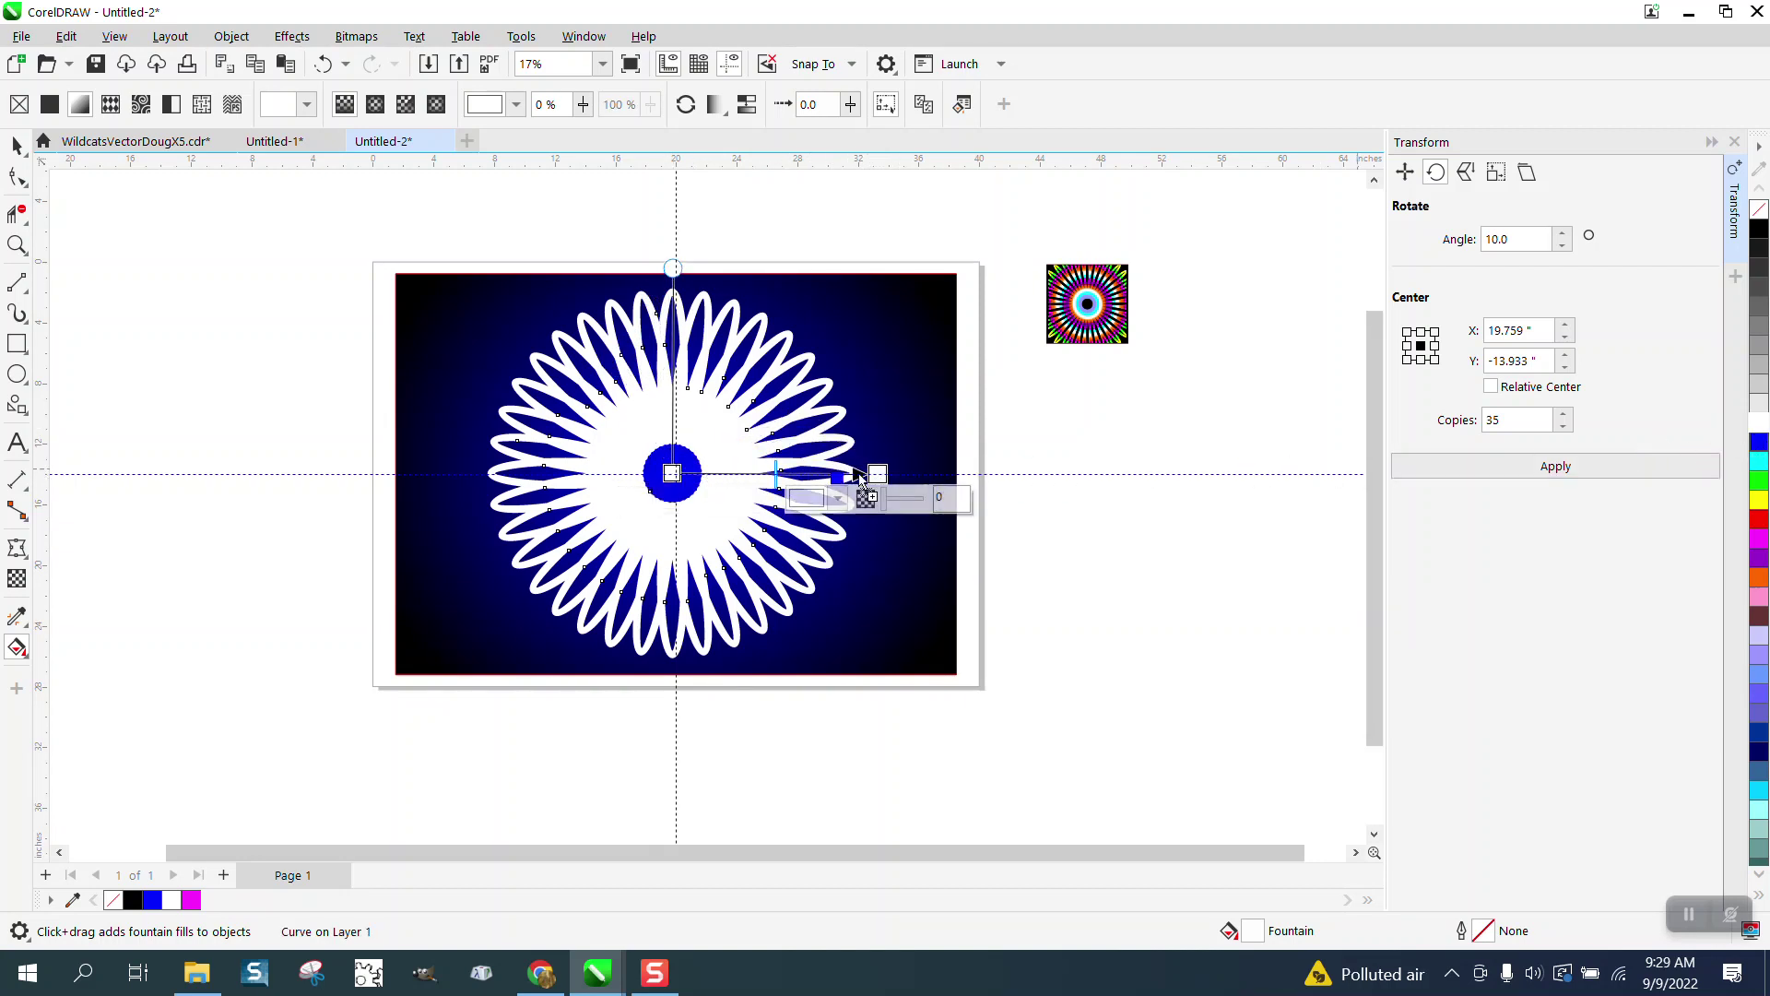
pyautogui.moveTo(879, 481); pyautogui.dragTo(876, 474)
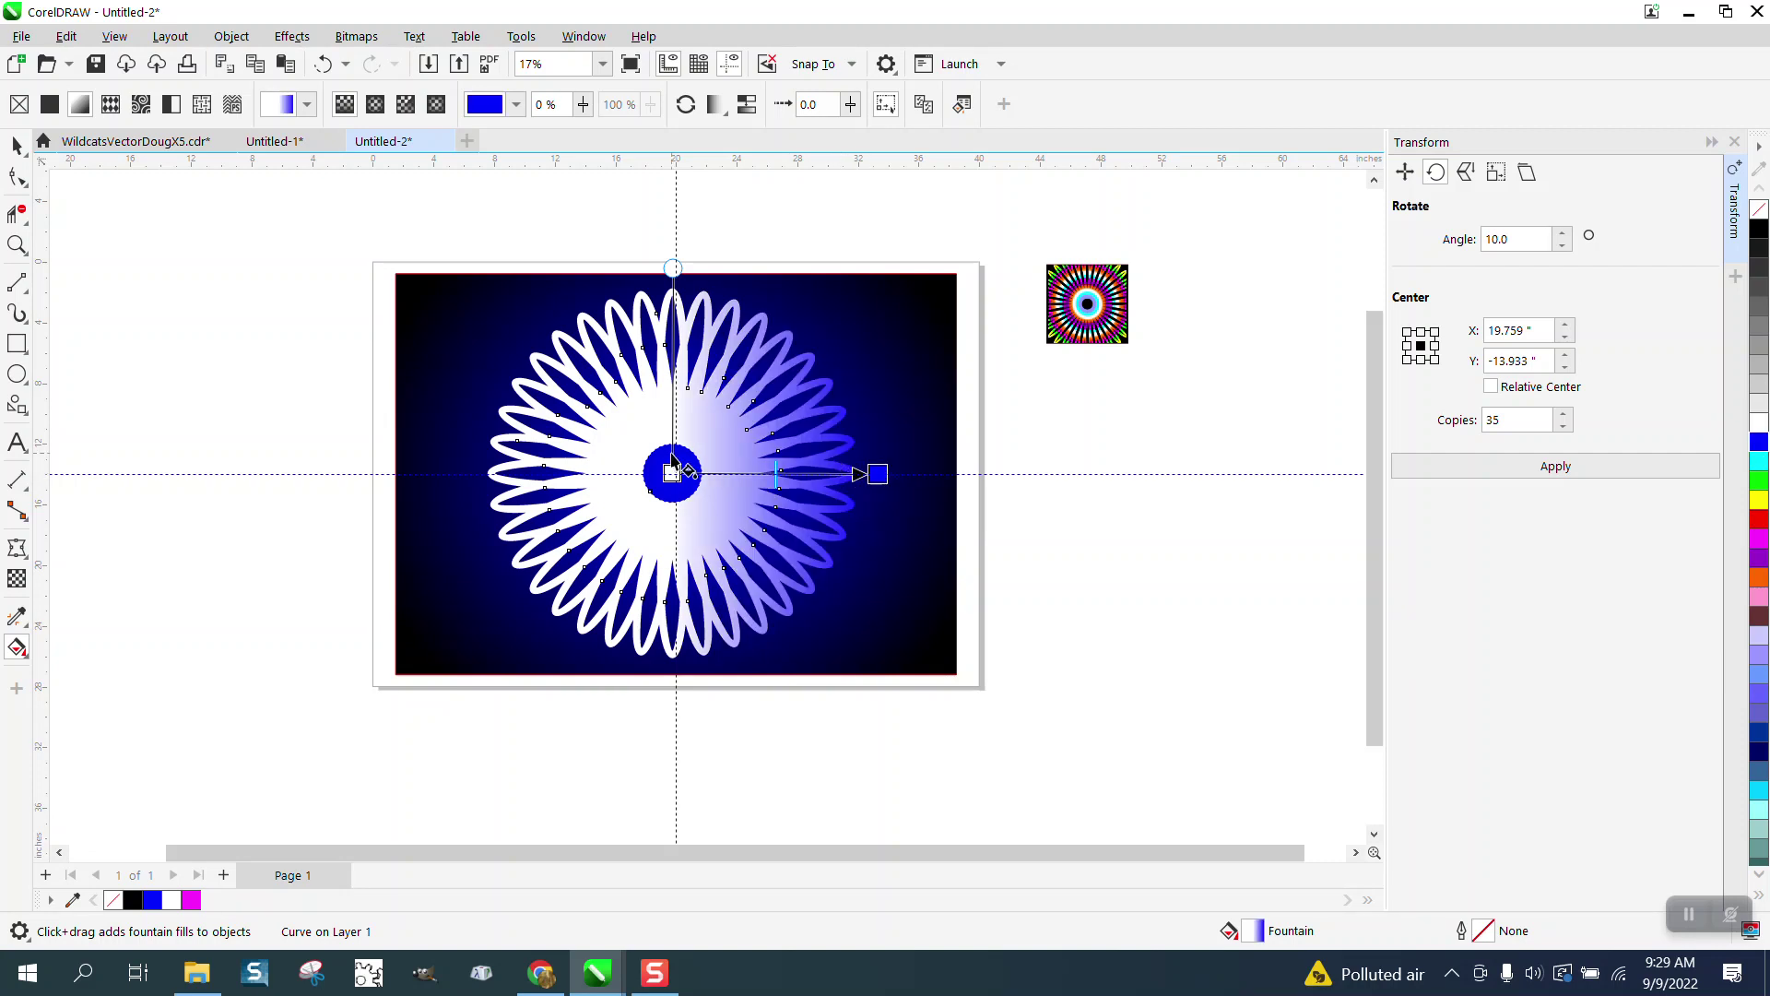
pyautogui.click(376, 105)
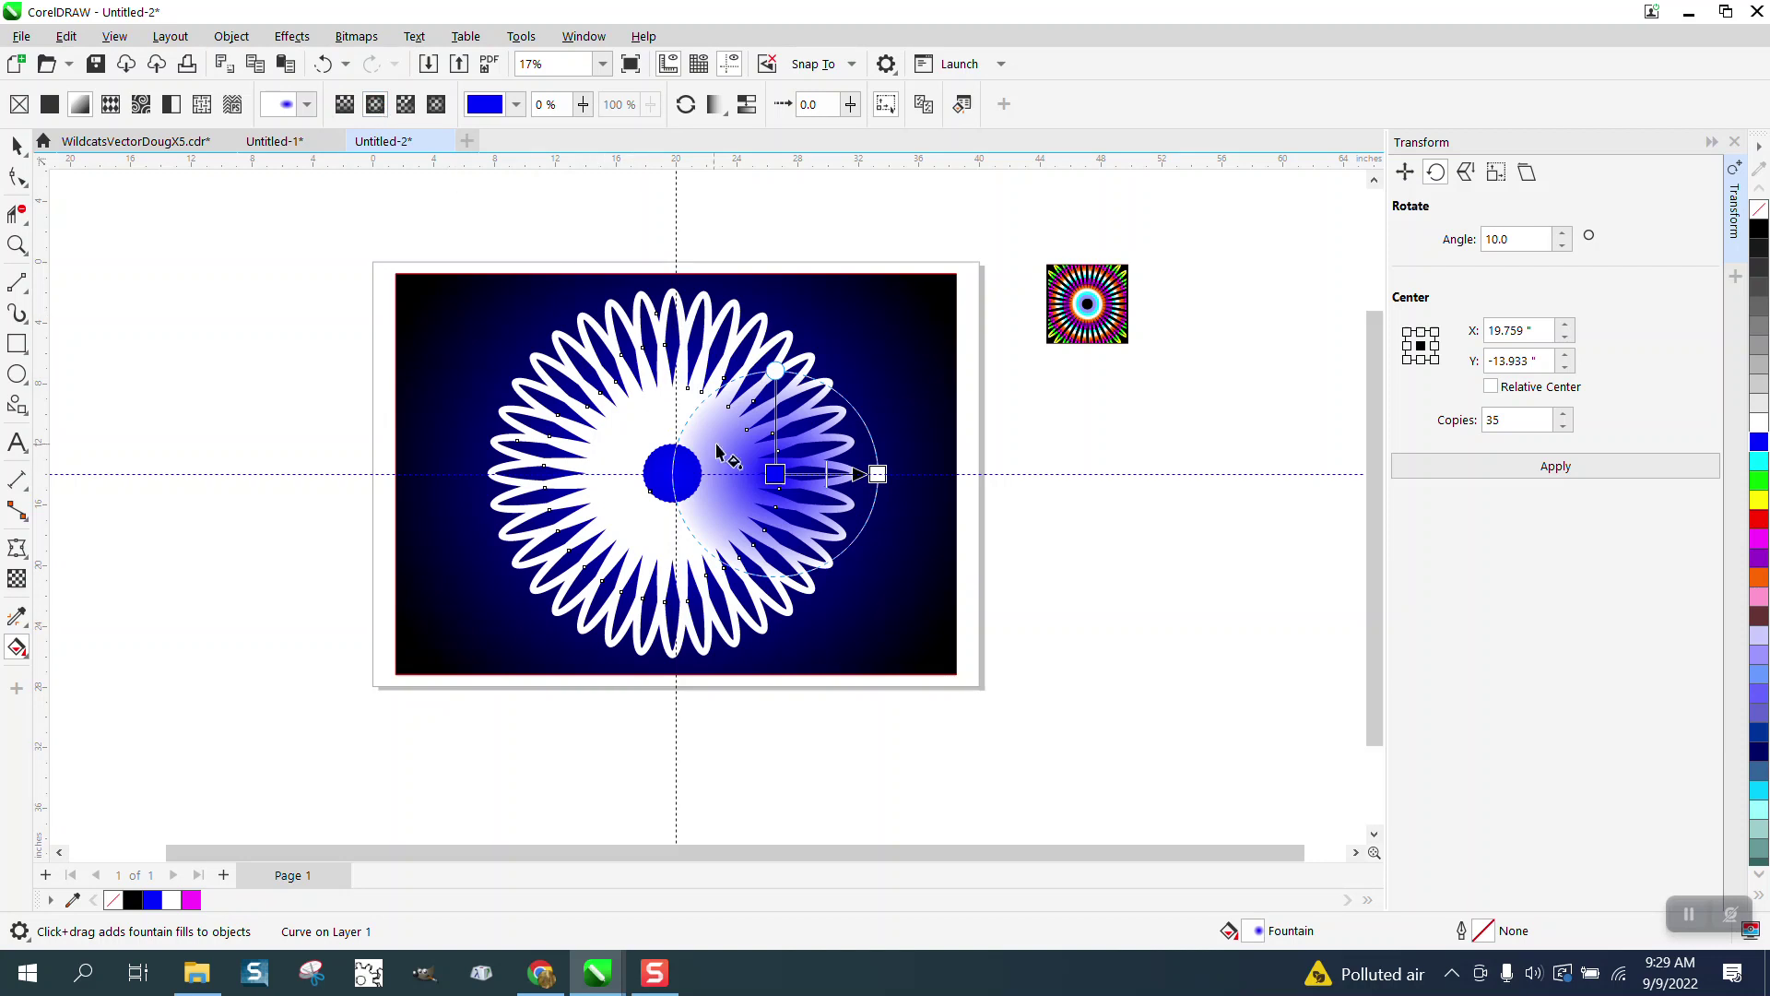
pyautogui.moveTo(775, 473); pyautogui.dragTo(672, 473)
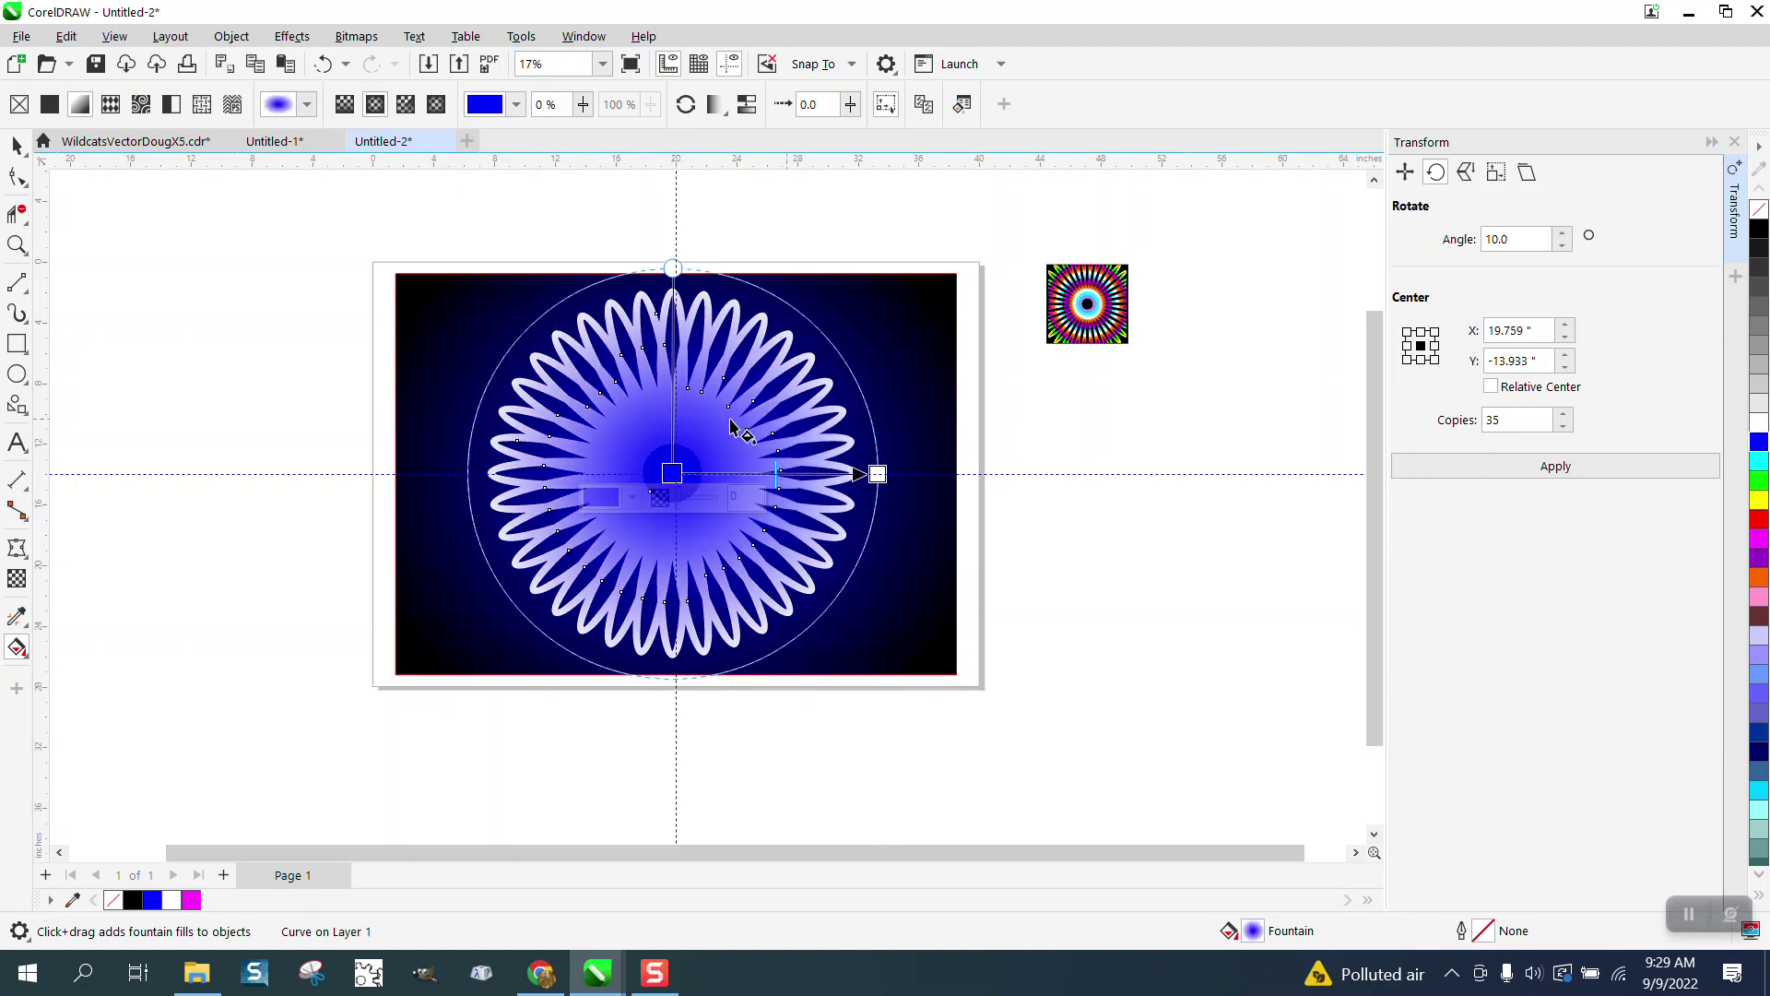
# Add cyan, green and red colour nodes to the petals' fountain fill, working inward from near the petal tips
pyautogui.click(28, 247)
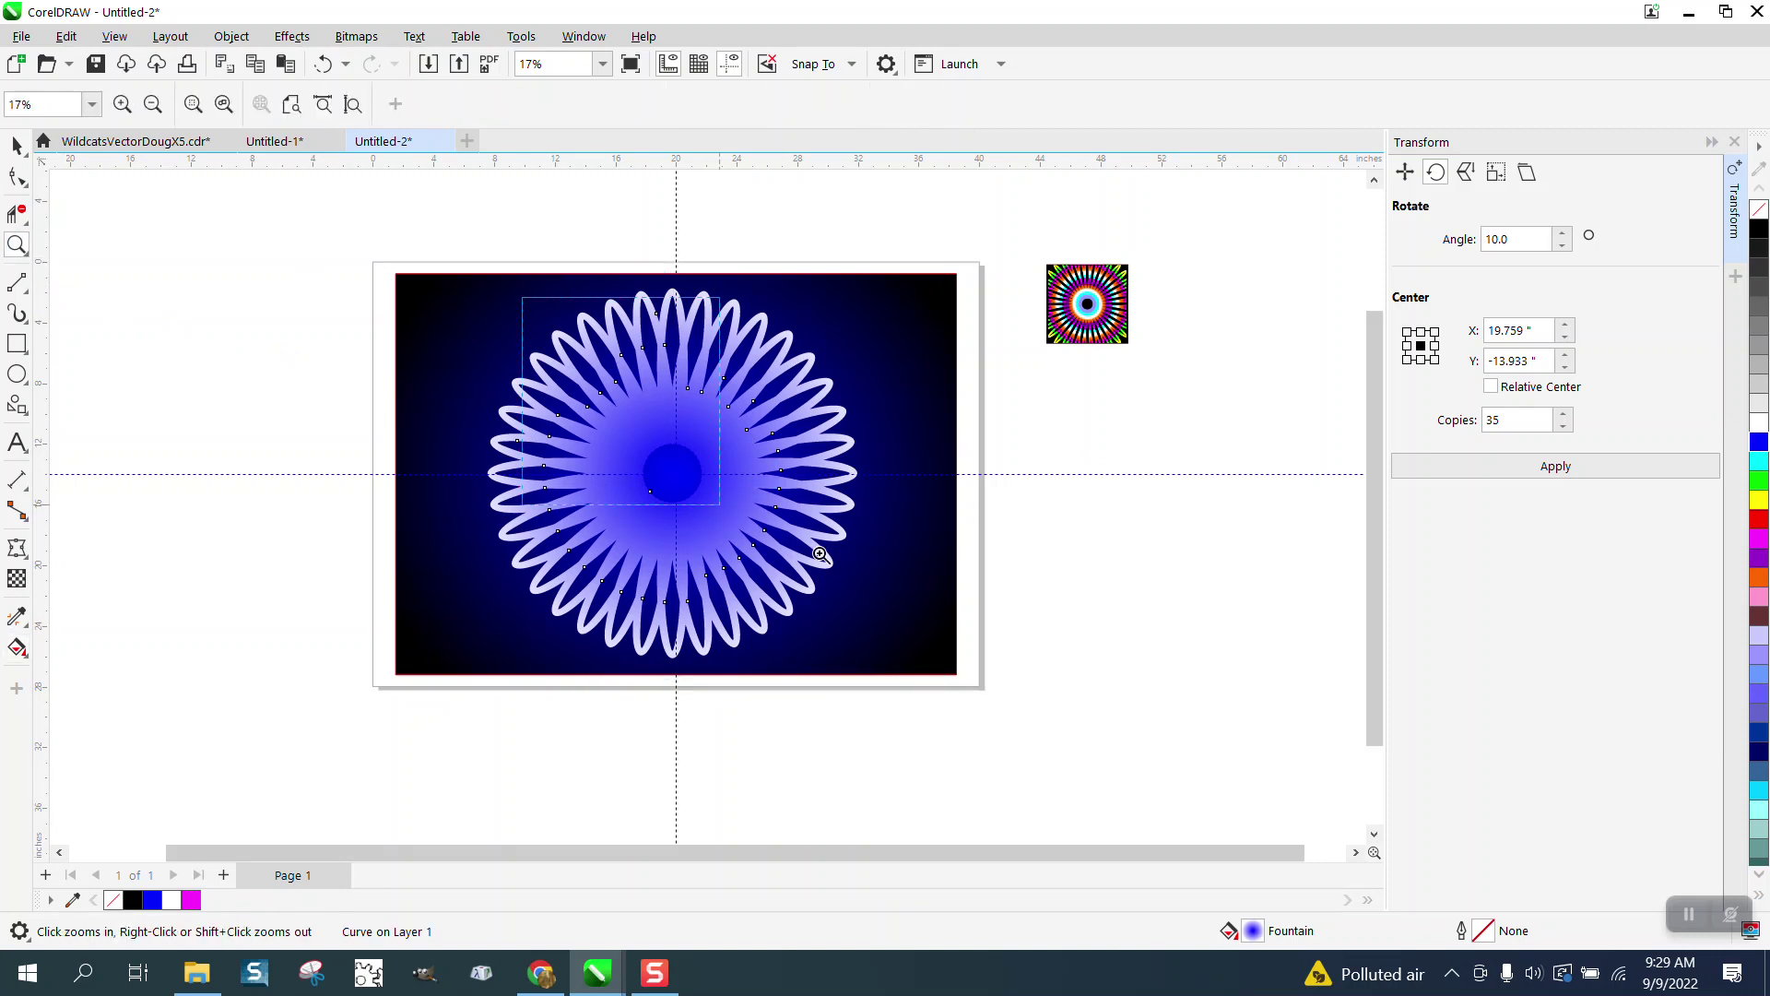
pyautogui.click(878, 516)
pyautogui.click(24, 649)
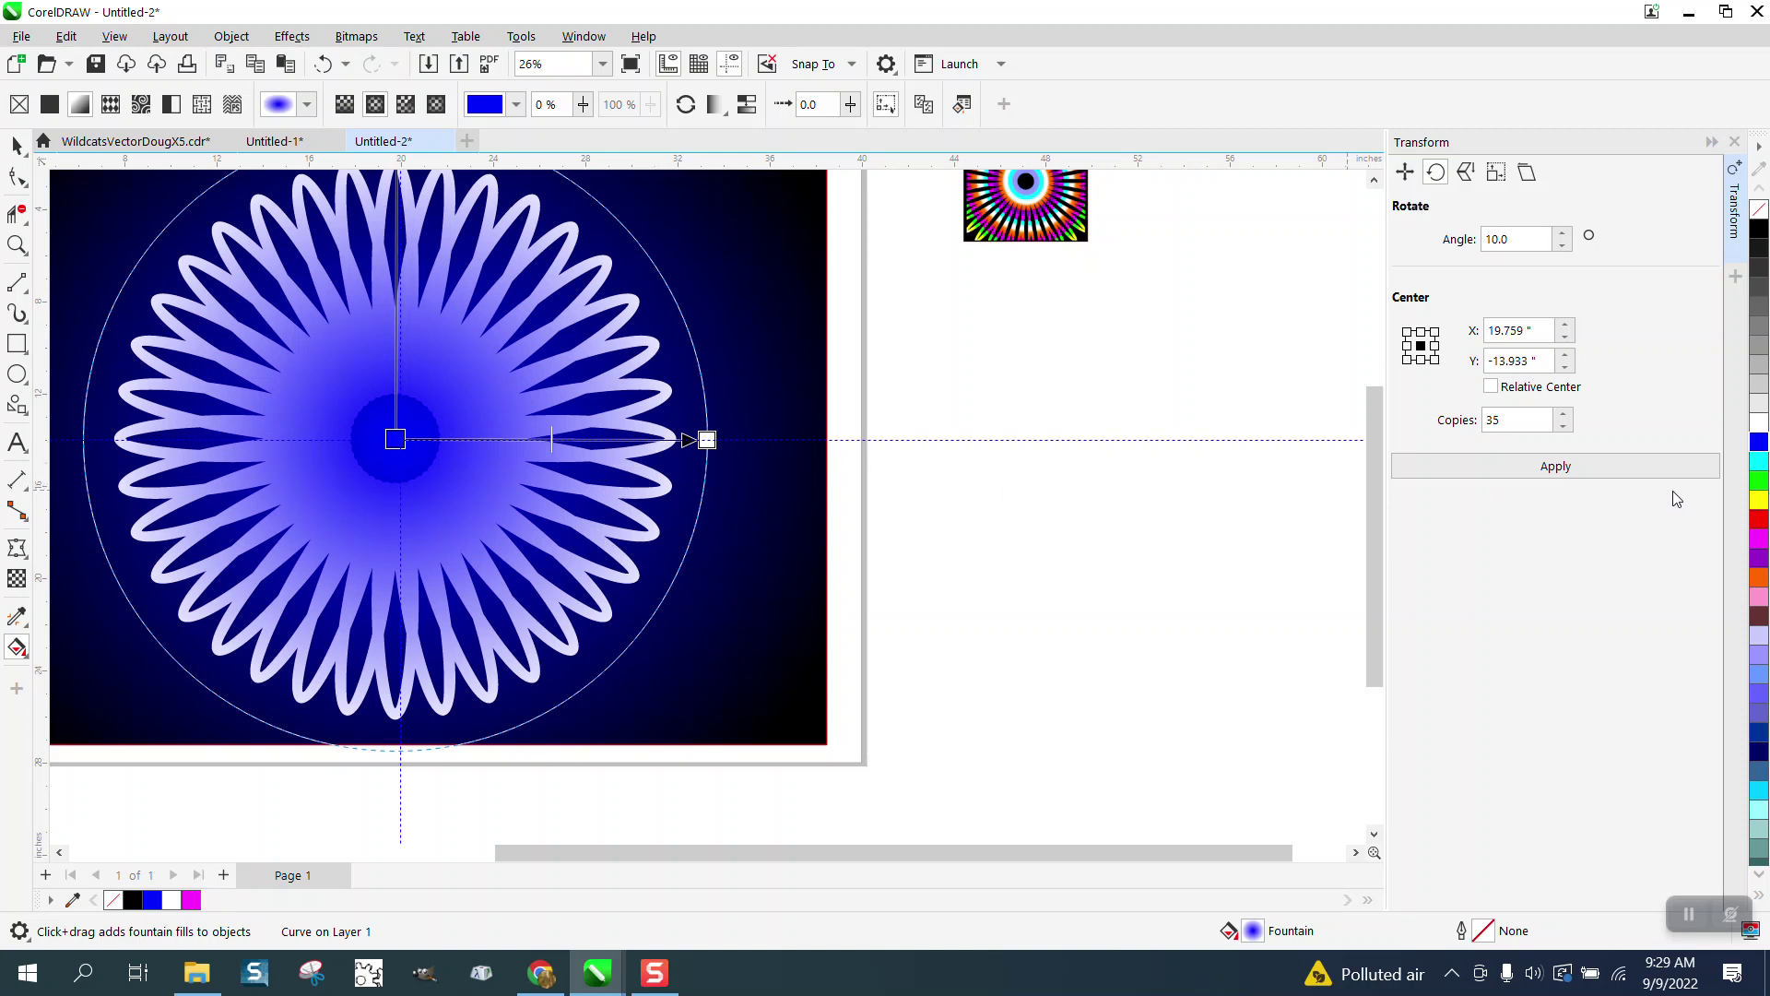
pyautogui.moveTo(1759, 461); pyautogui.dragTo(657, 439)
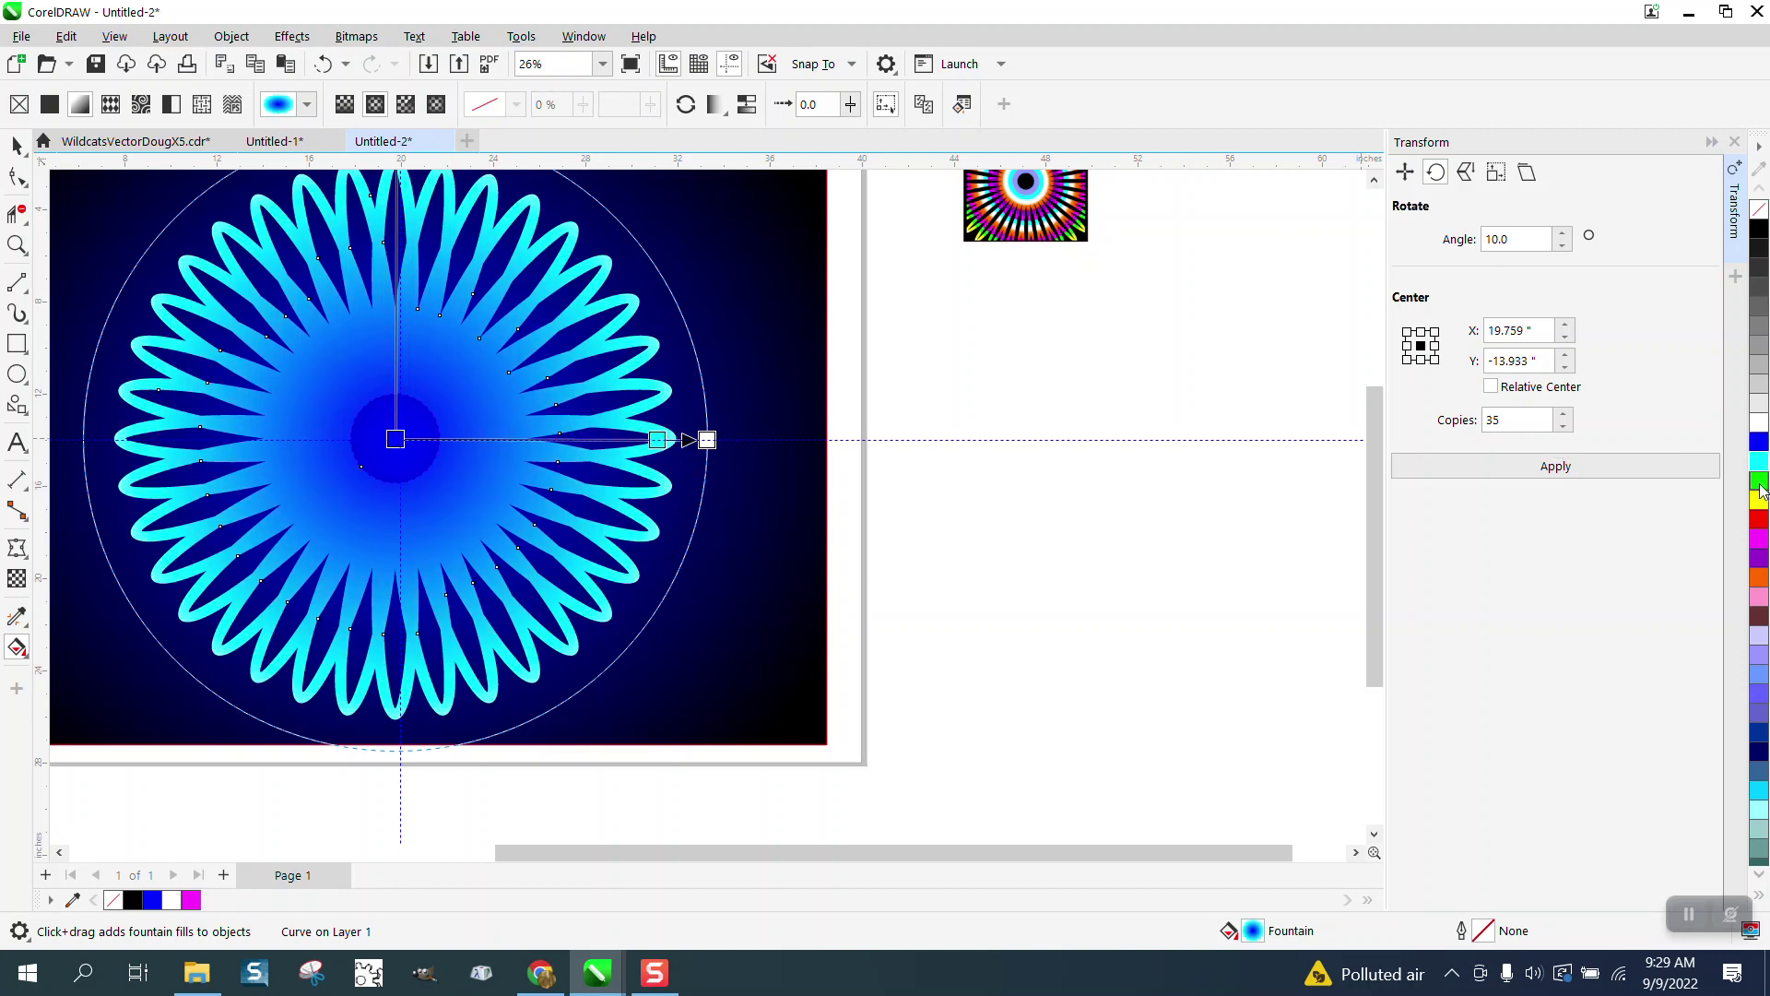
pyautogui.moveTo(1761, 492); pyautogui.dragTo(632, 440)
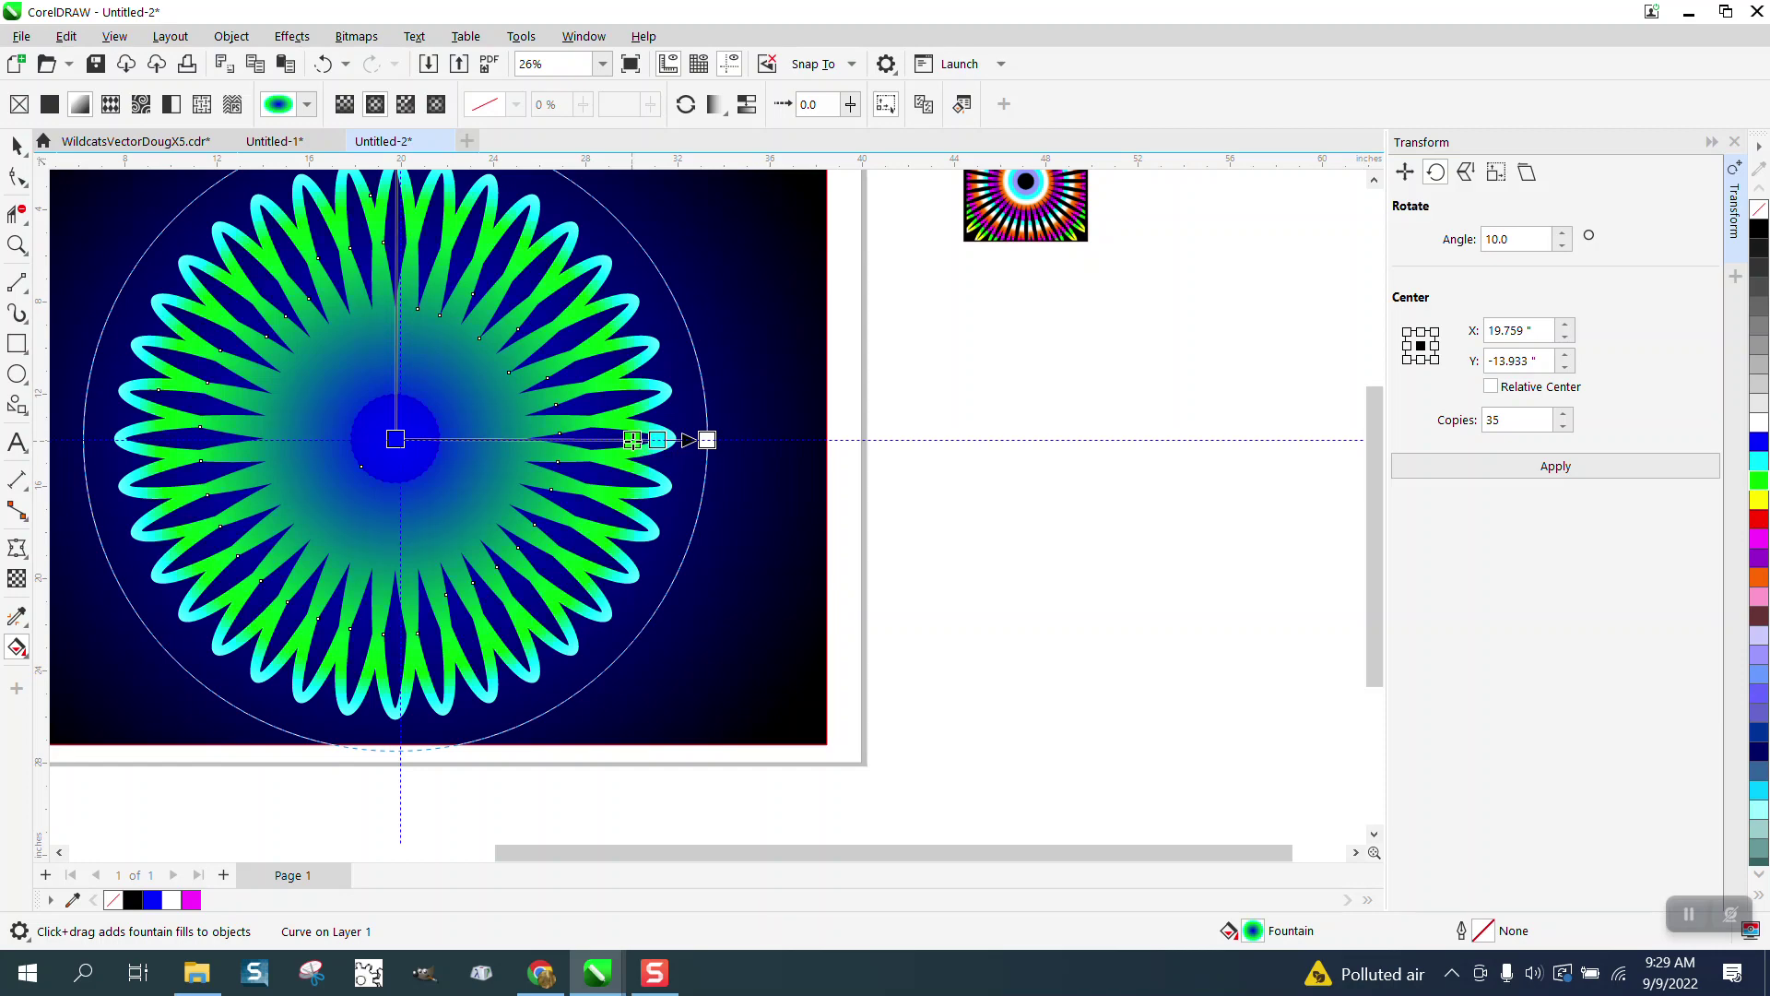
pyautogui.moveTo(1764, 528); pyautogui.dragTo(606, 446)
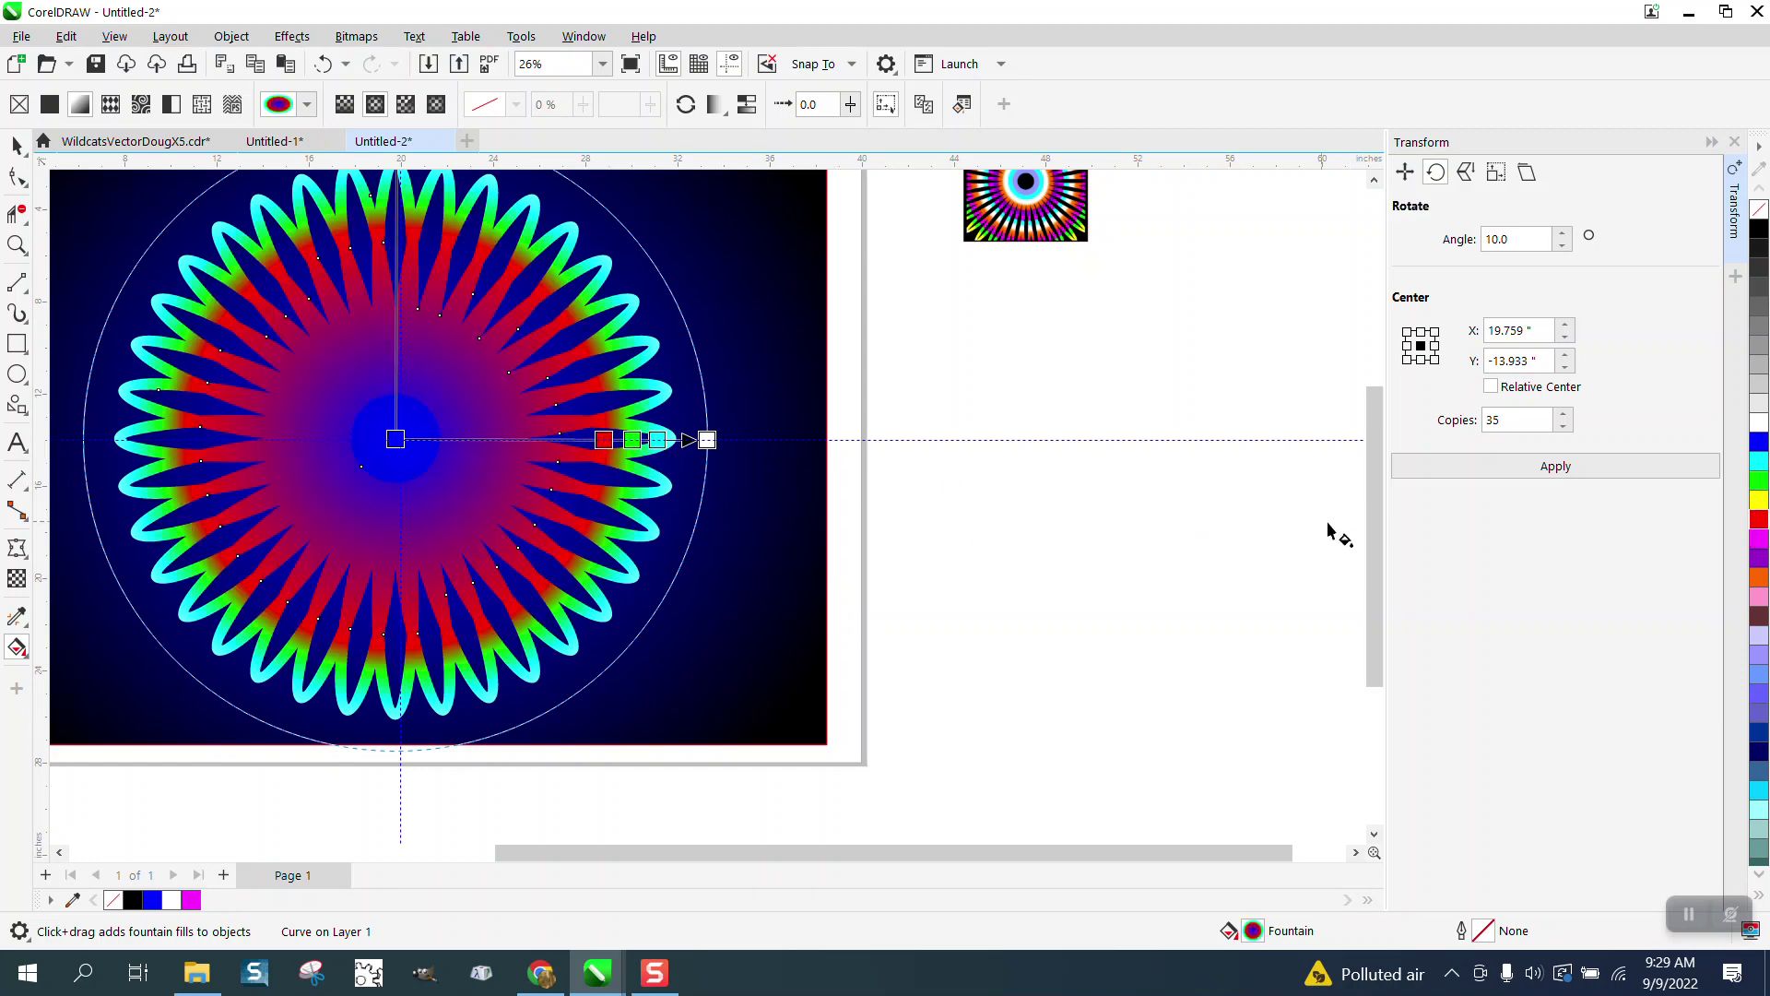
# Add magenta, white, orange and blue nodes inward of the red one in the petals' fountain fill
pyautogui.moveTo(1464, 546); pyautogui.dragTo(579, 440)
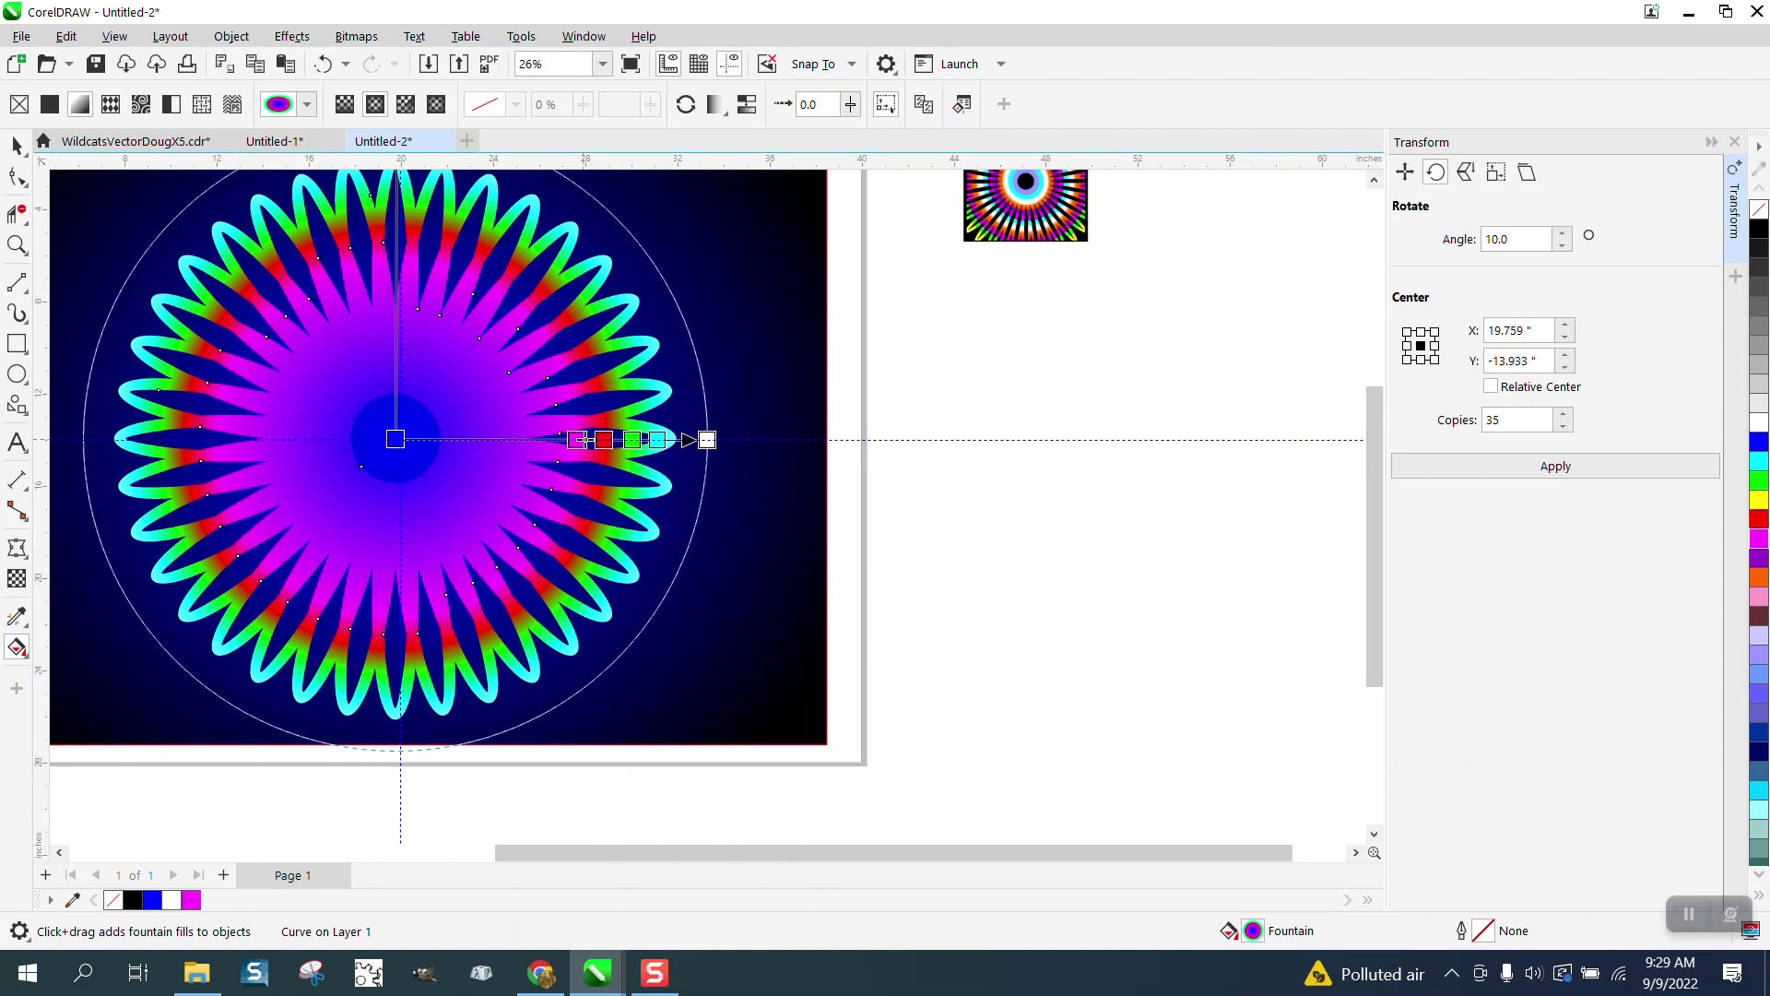
pyautogui.moveTo(1030, 455); pyautogui.dragTo(545, 442)
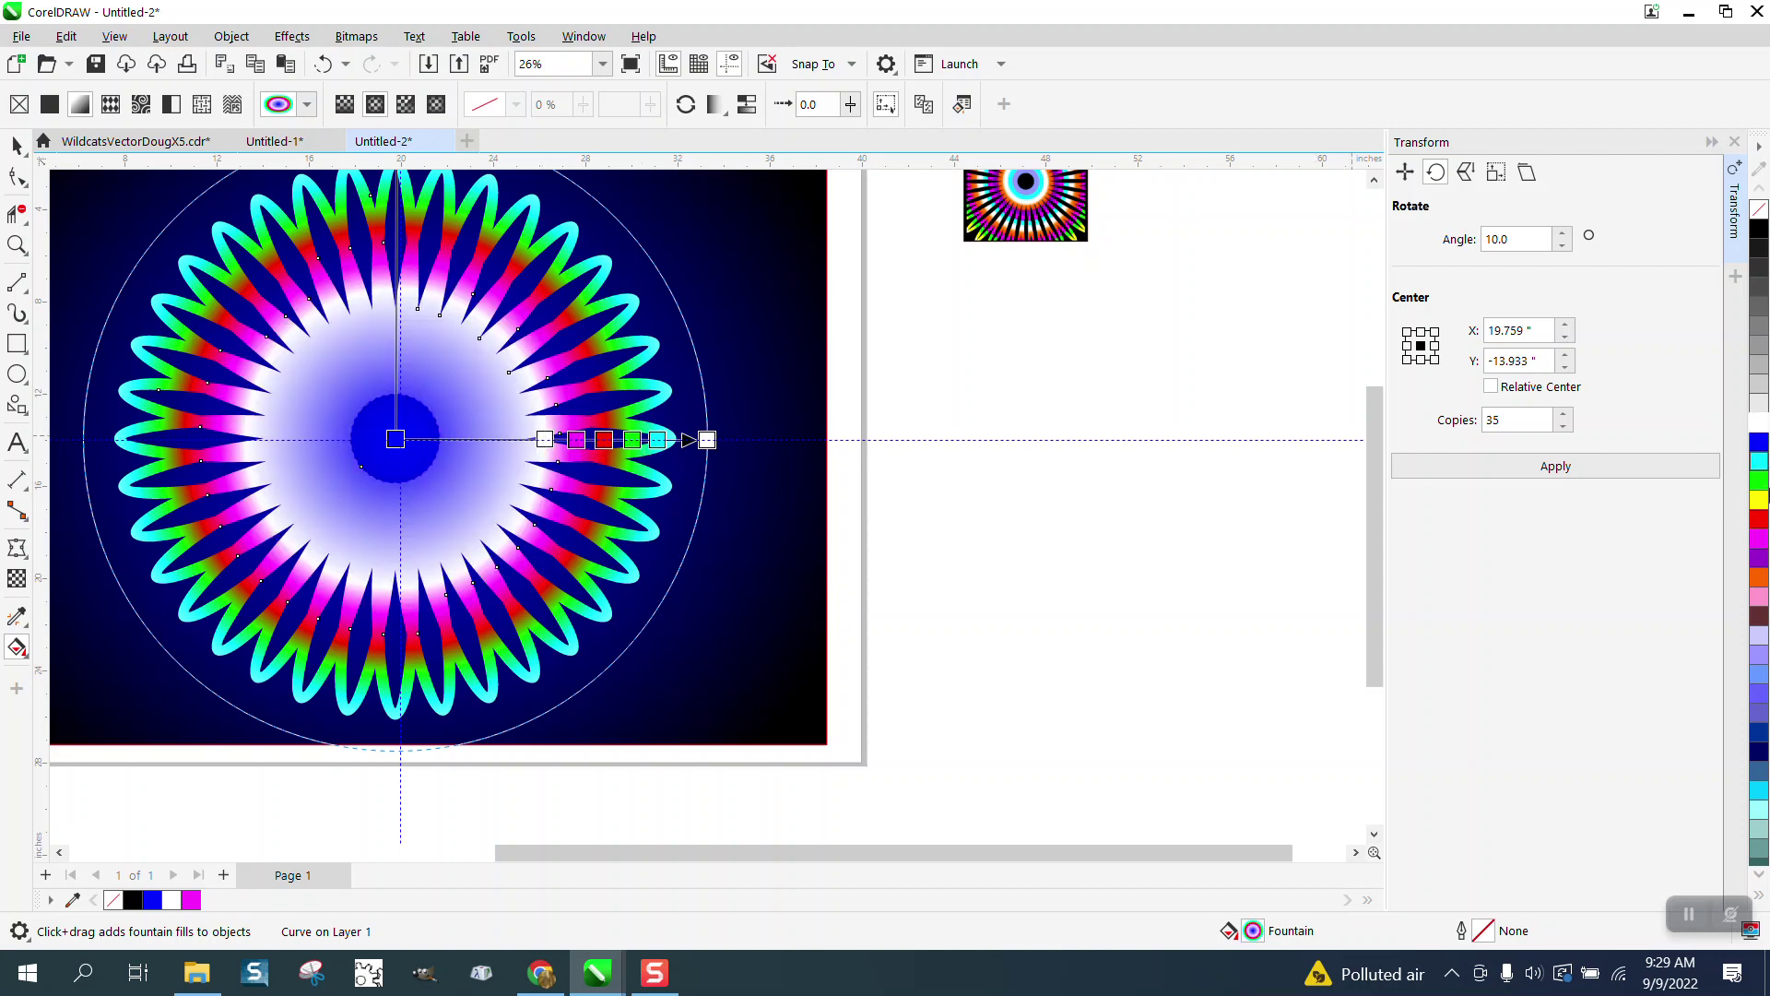
pyautogui.moveTo(1760, 579); pyautogui.dragTo(520, 440)
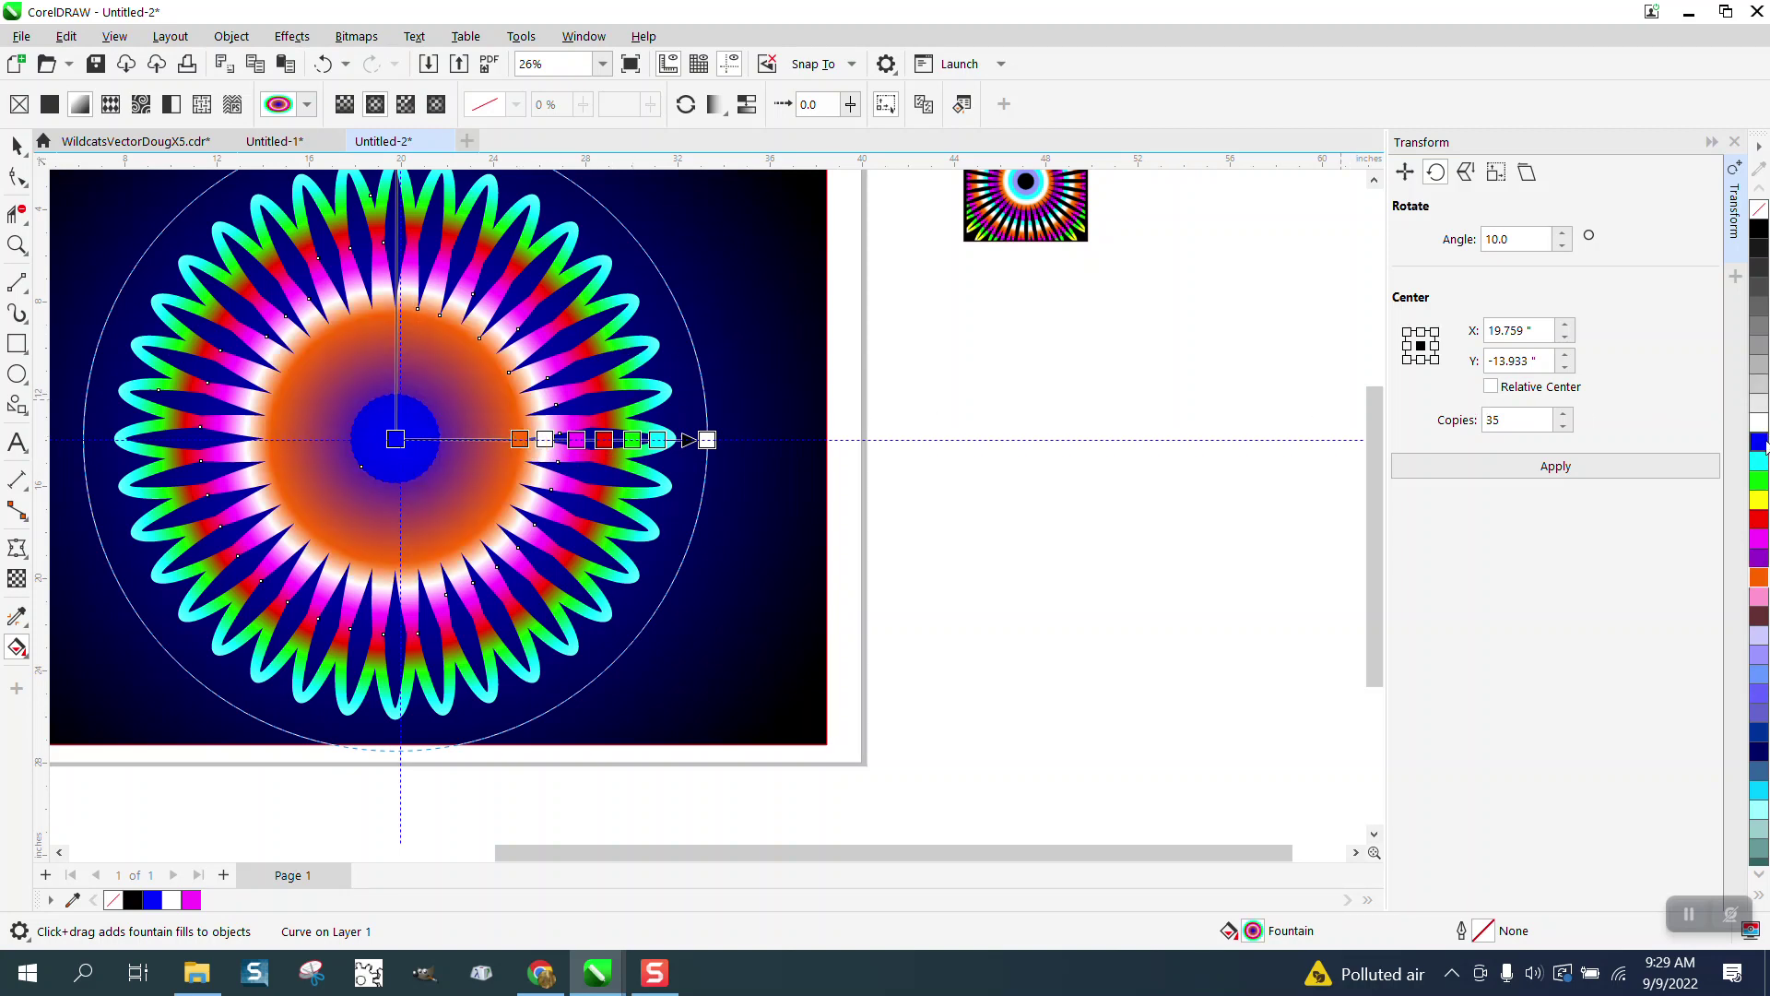
pyautogui.moveTo(1767, 446); pyautogui.dragTo(498, 439)
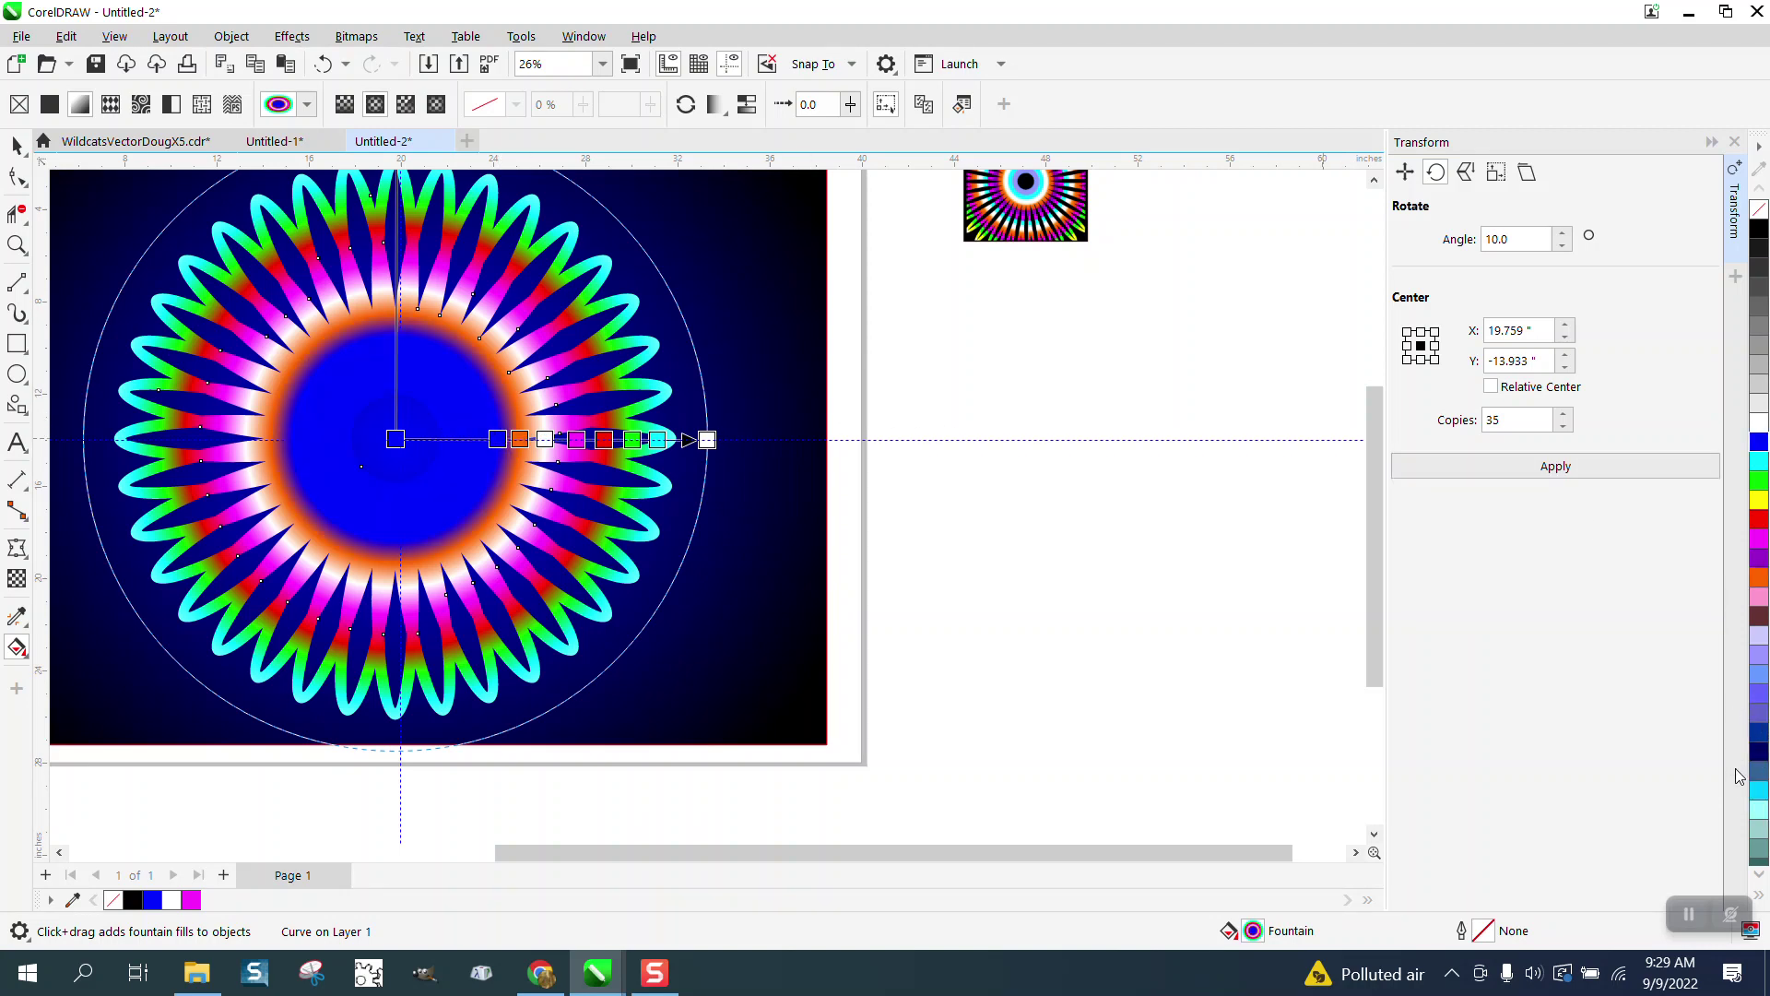
# Add green, yellow and pink nodes between the inner blue node and the fill's centre, and close the Transform docker
pyautogui.moveTo(1759, 479); pyautogui.dragTo(491, 458)
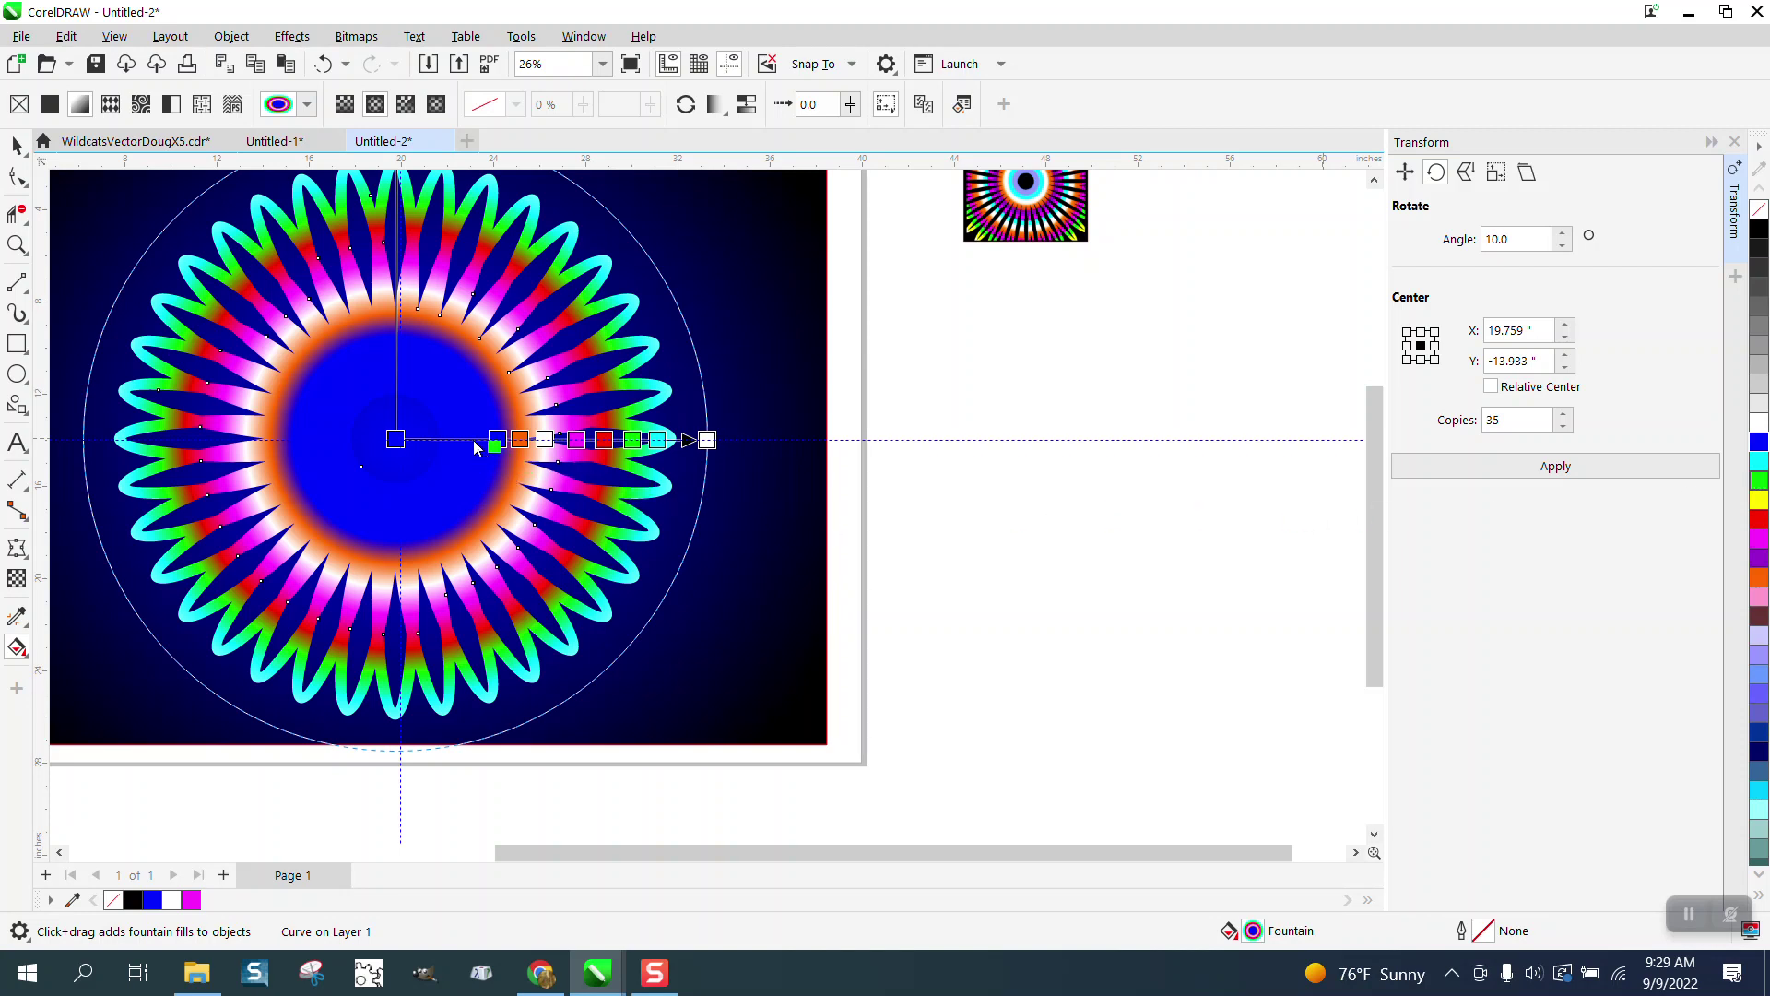
pyautogui.moveTo(474, 447); pyautogui.dragTo(472, 440)
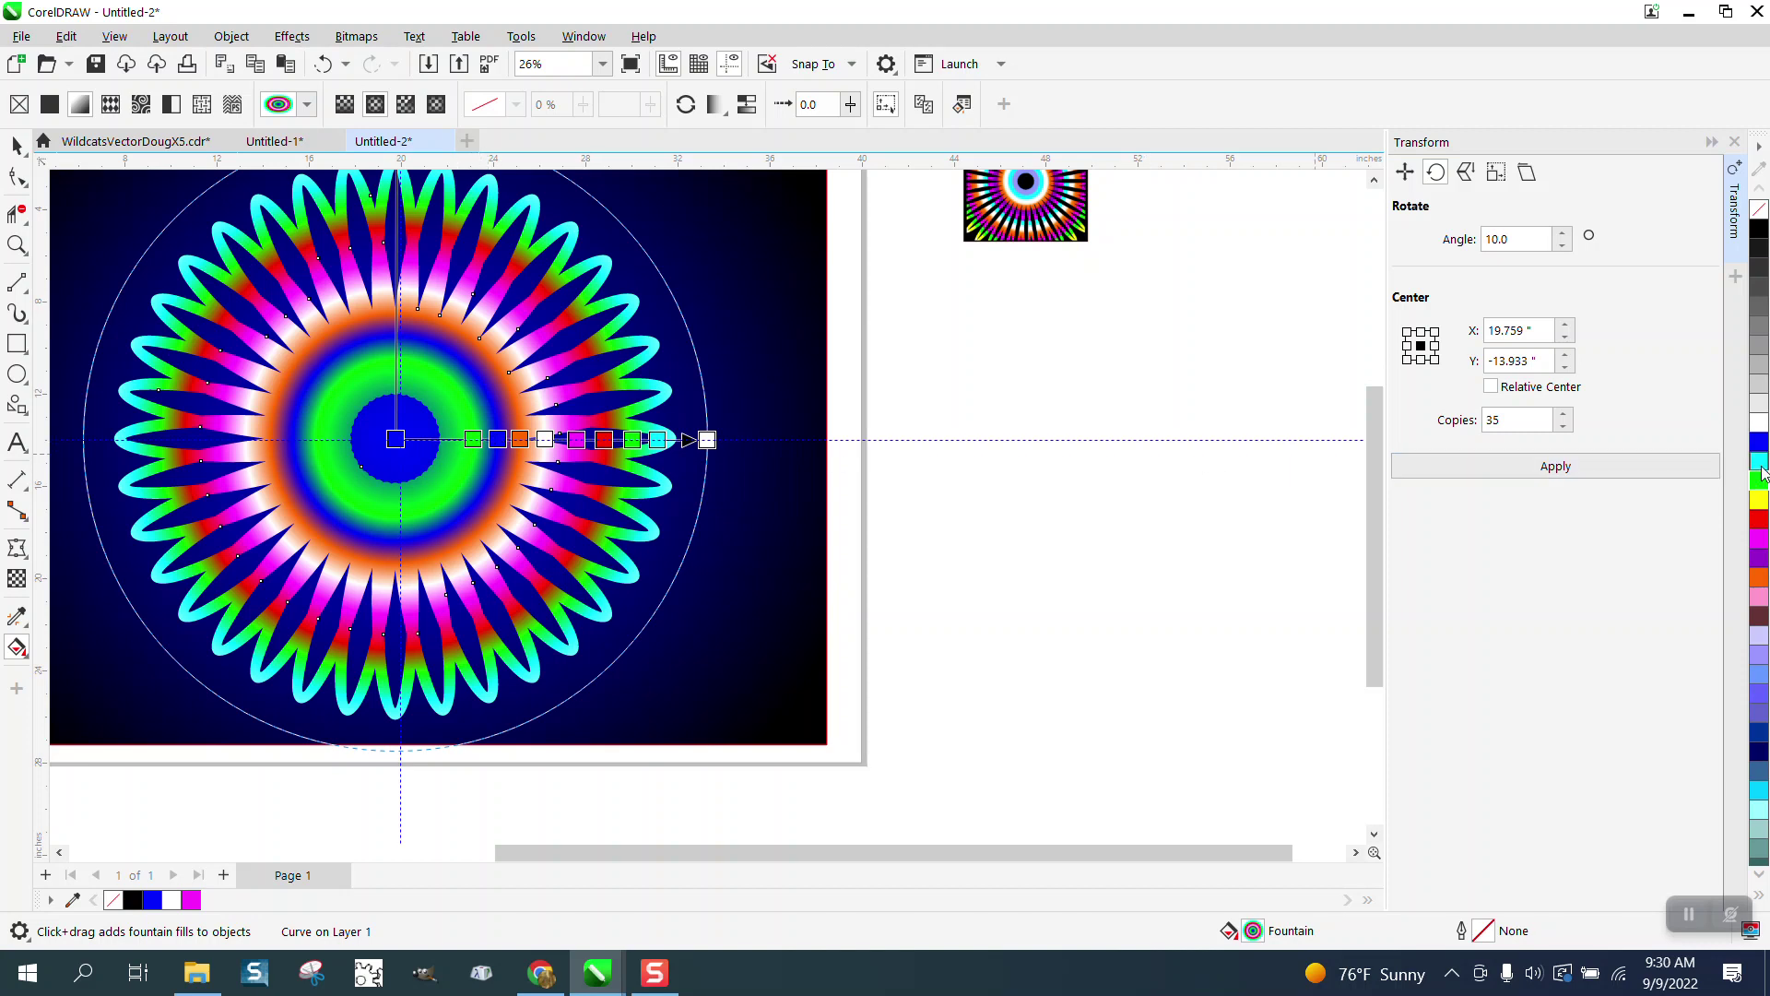
pyautogui.moveTo(1760, 500); pyautogui.dragTo(454, 439)
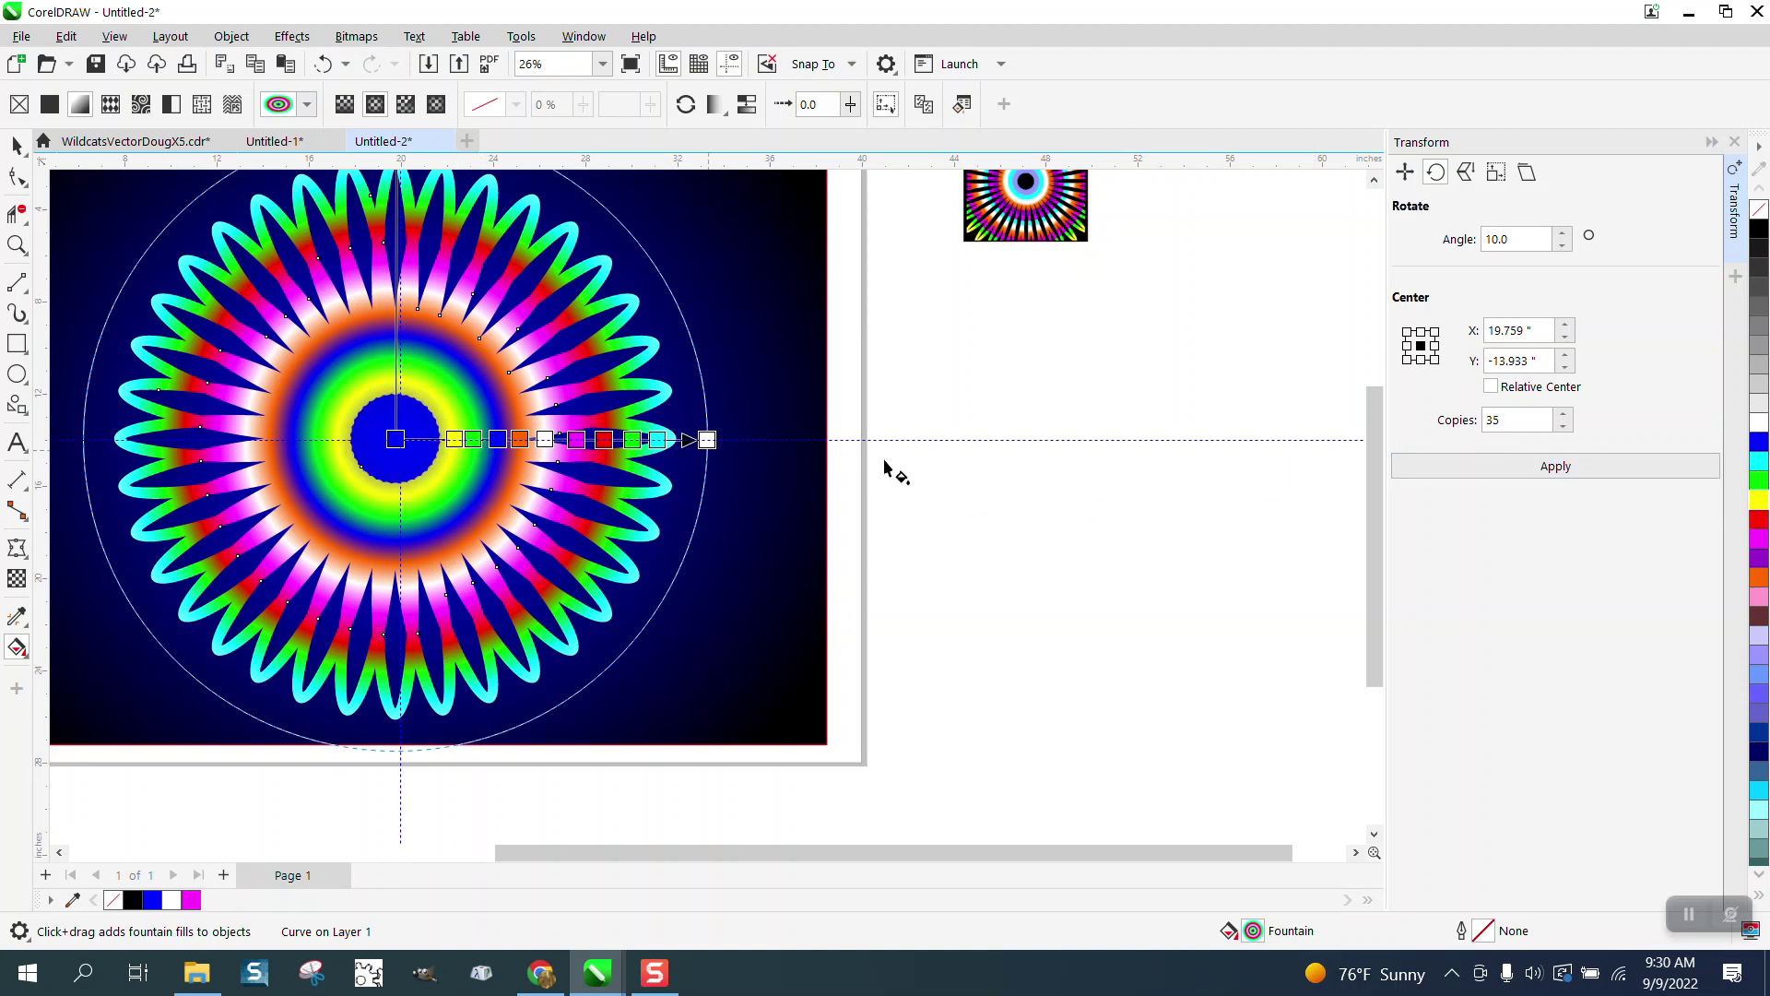
pyautogui.moveTo(1761, 603); pyautogui.dragTo(428, 440)
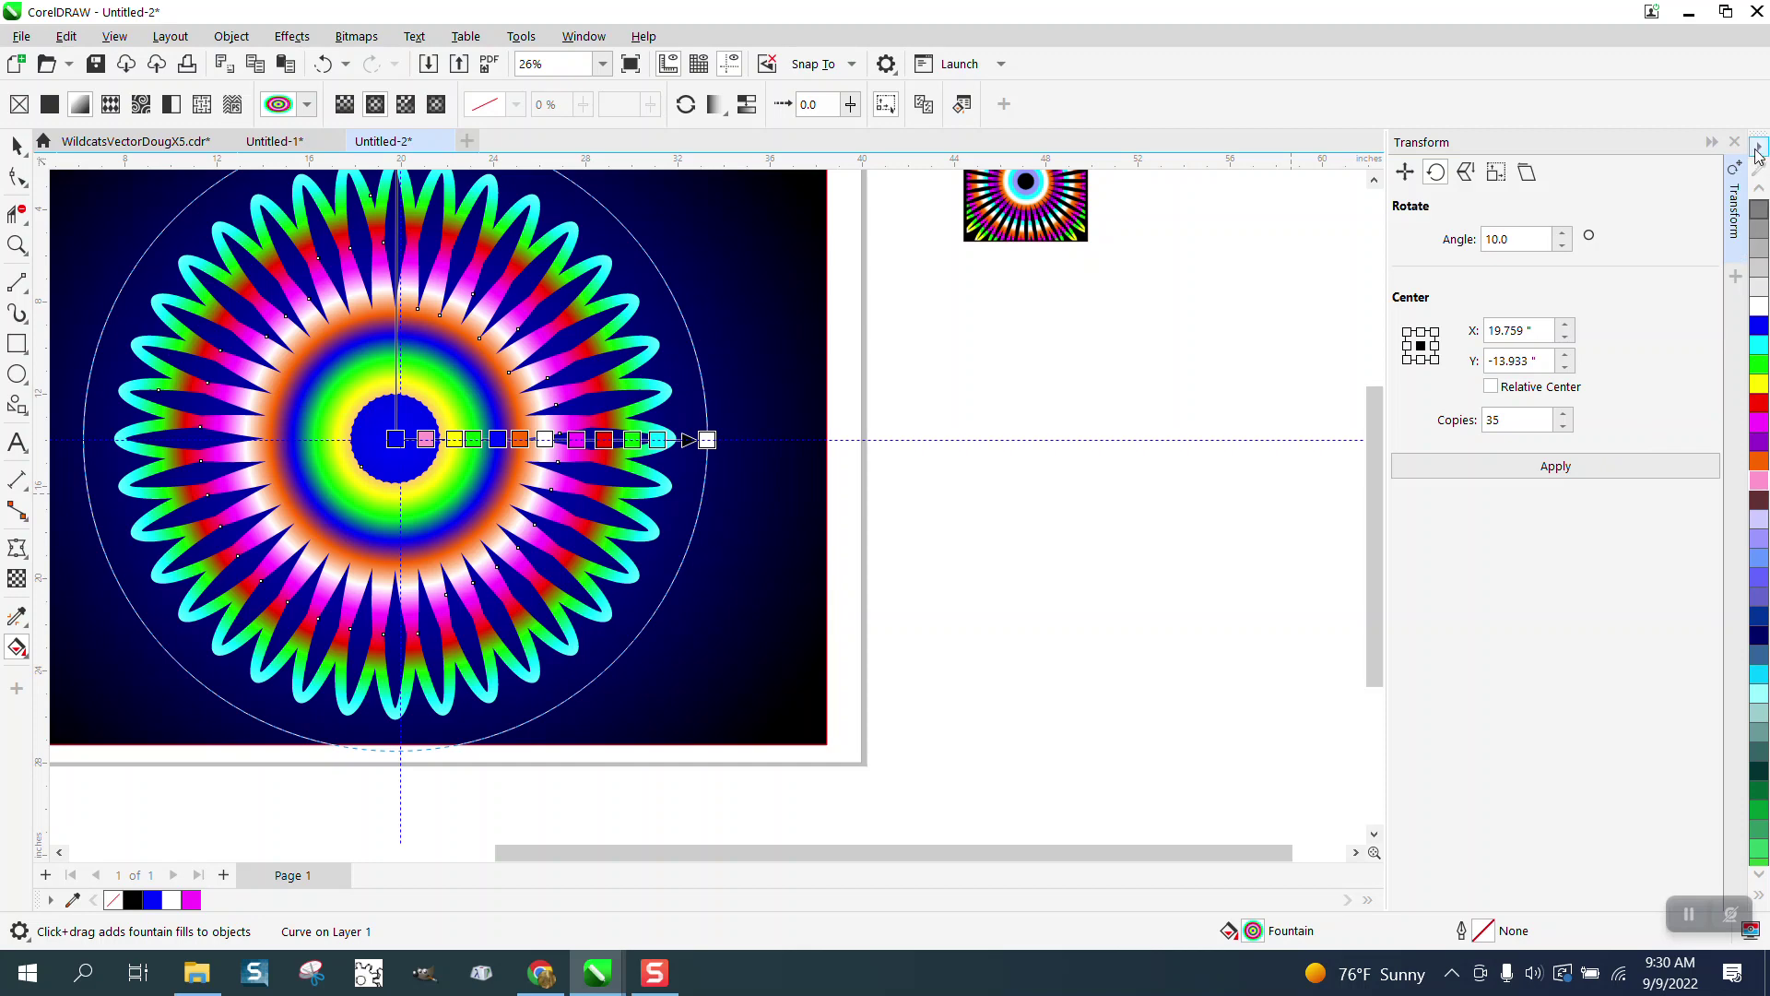
pyautogui.click(1734, 141)
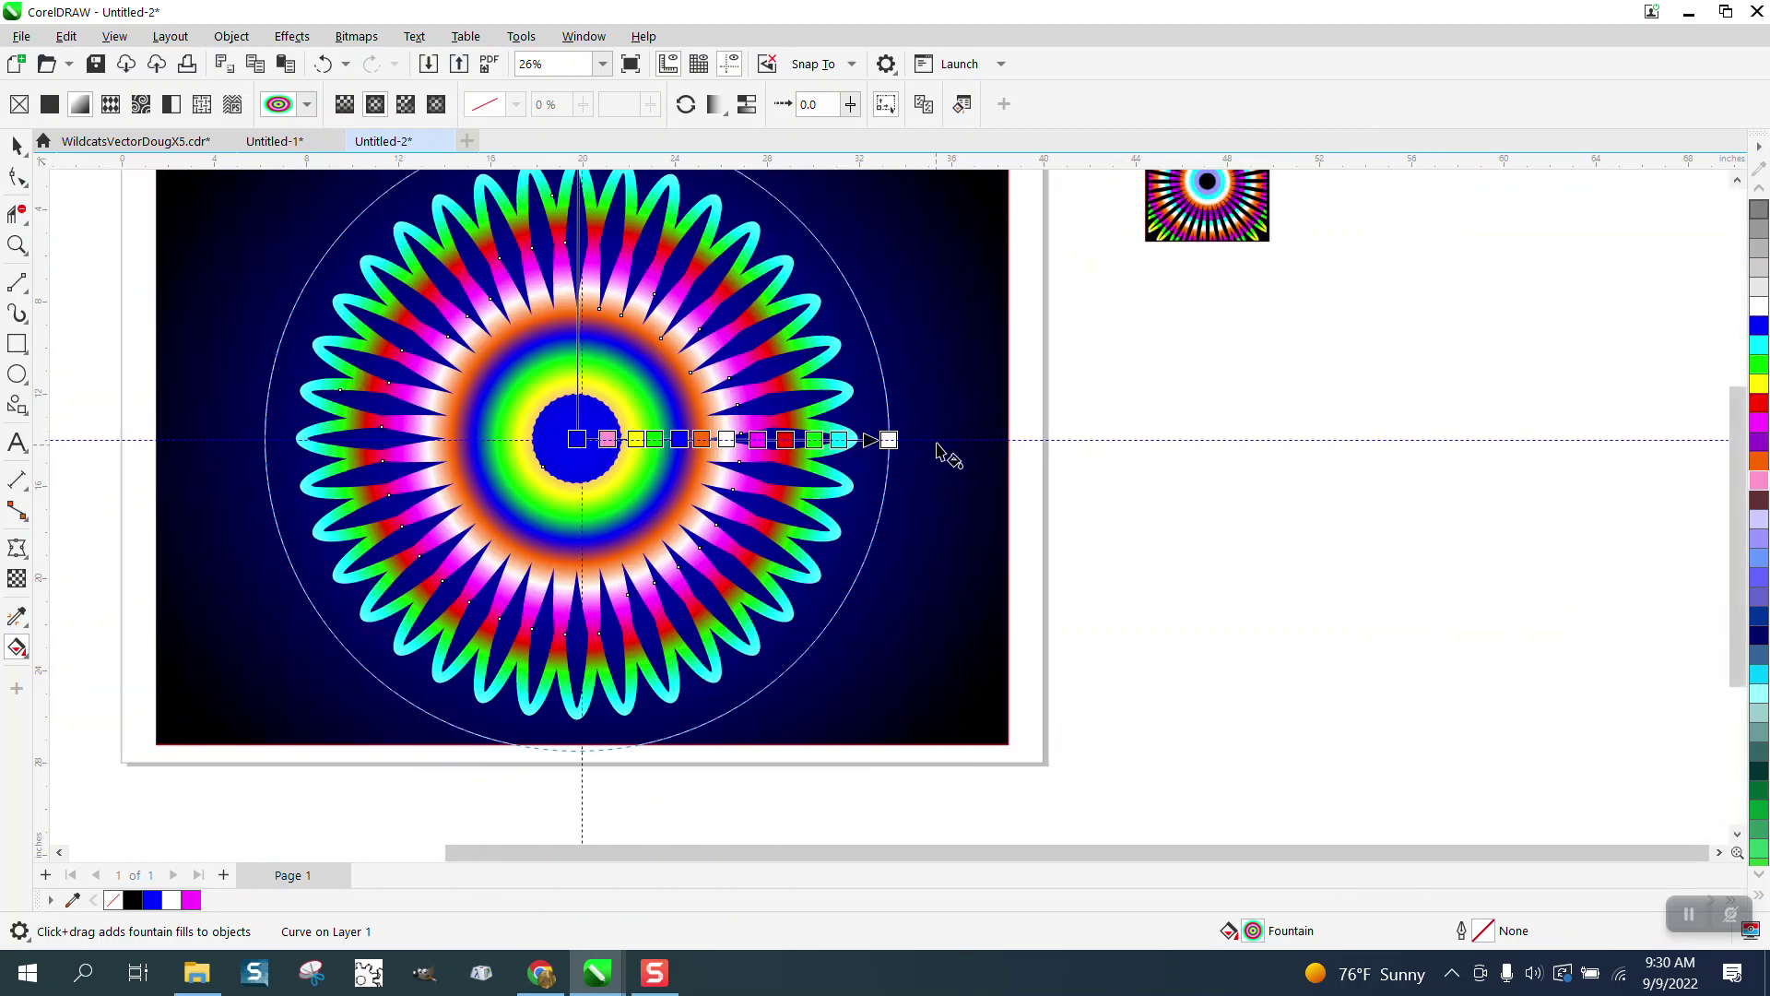
# Apply smooth colour transitions to the petals' fountain fill, try accelerations of 69 and -60, and set the acceleration to 23
pyautogui.press('space')
pyautogui.scroll(-1, 876, 463)
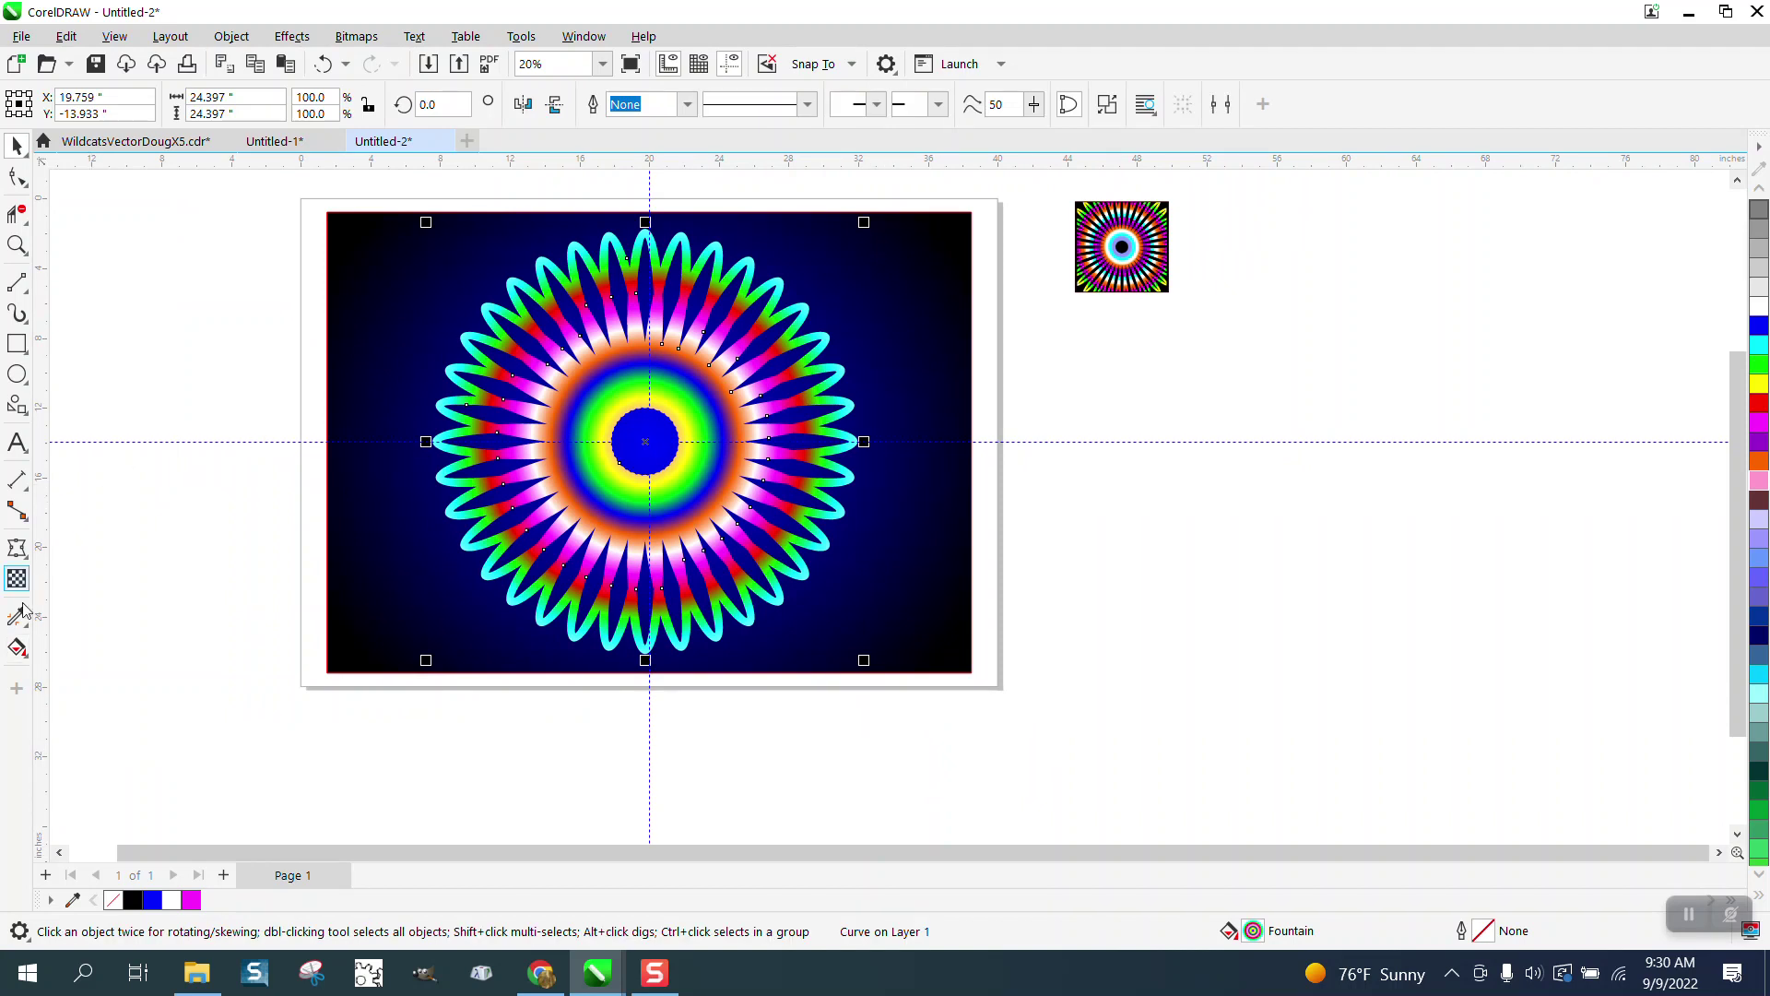
pyautogui.click(19, 649)
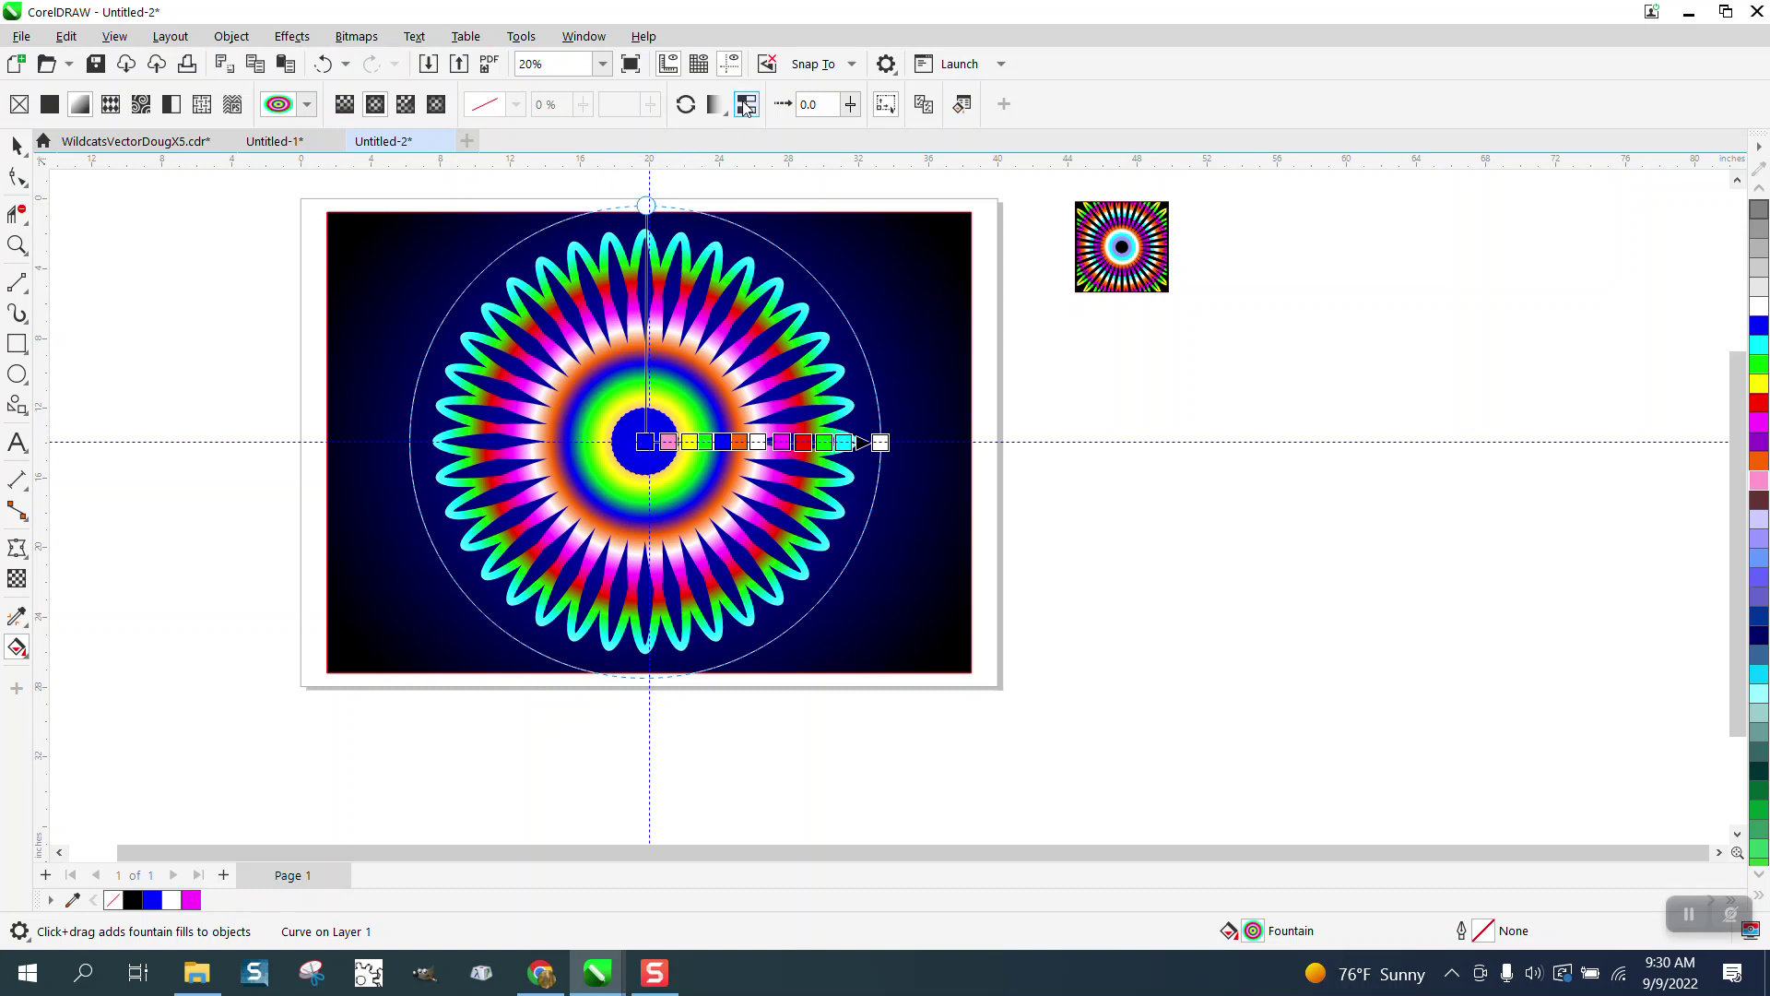
pyautogui.click(748, 105)
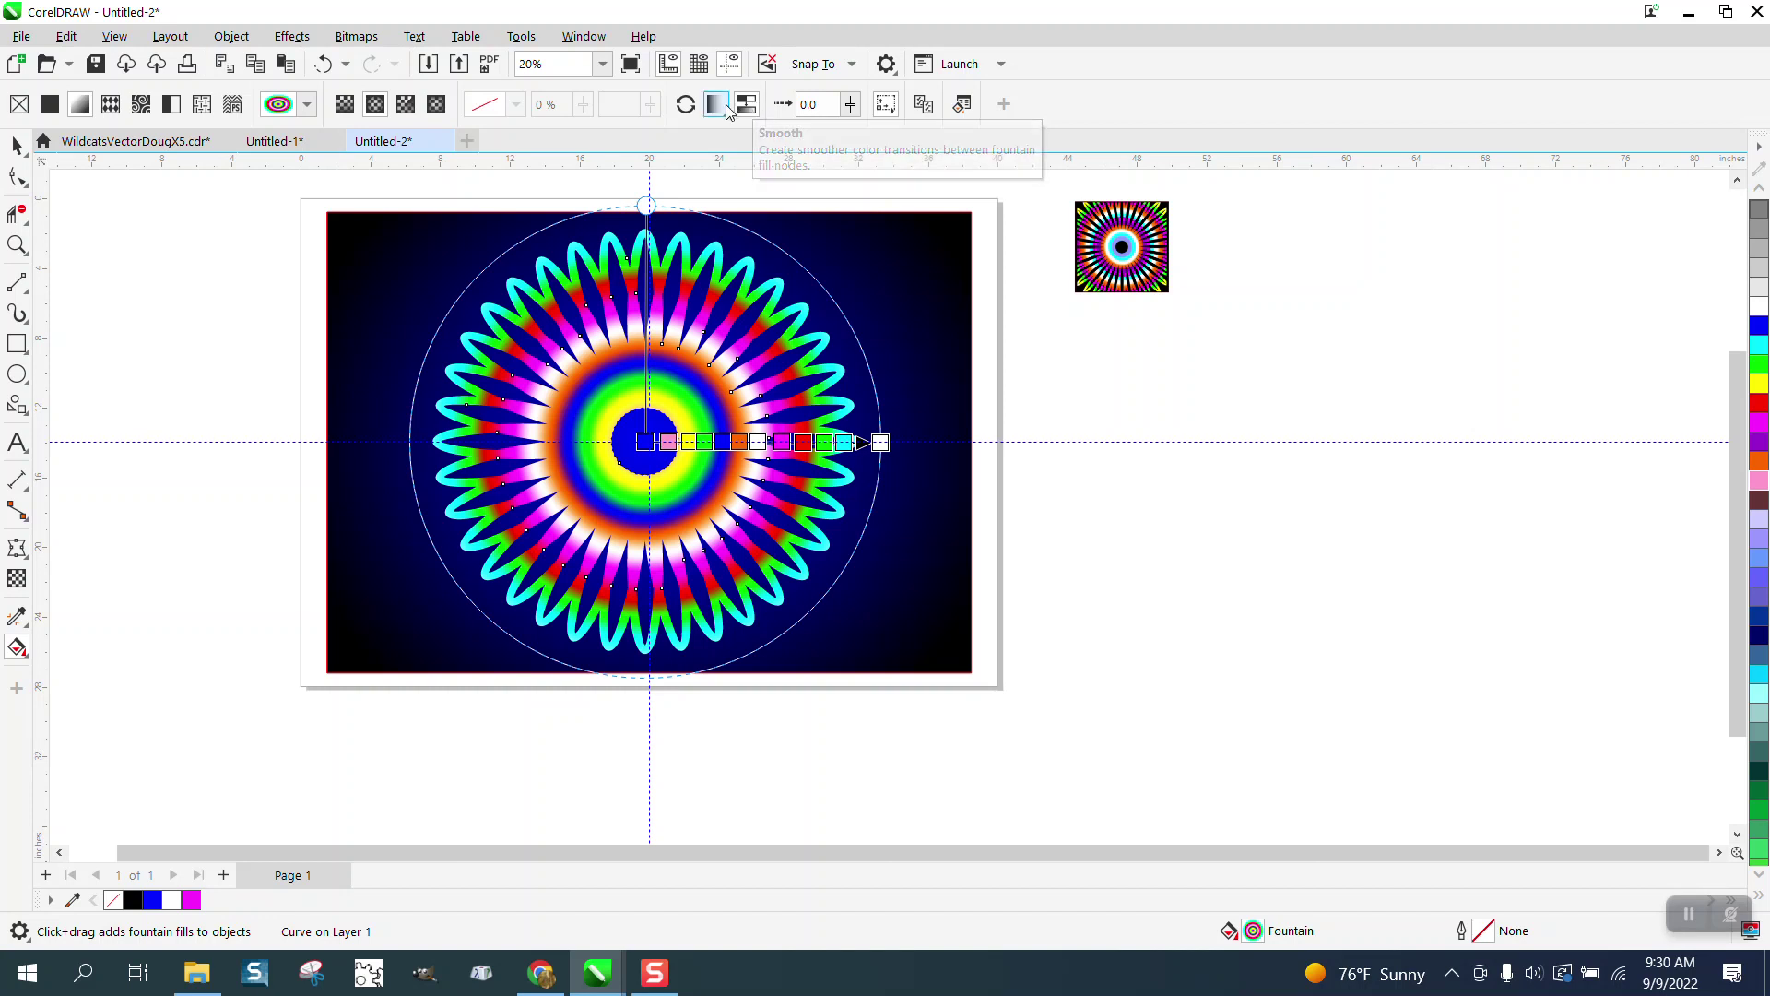
pyautogui.click(851, 105)
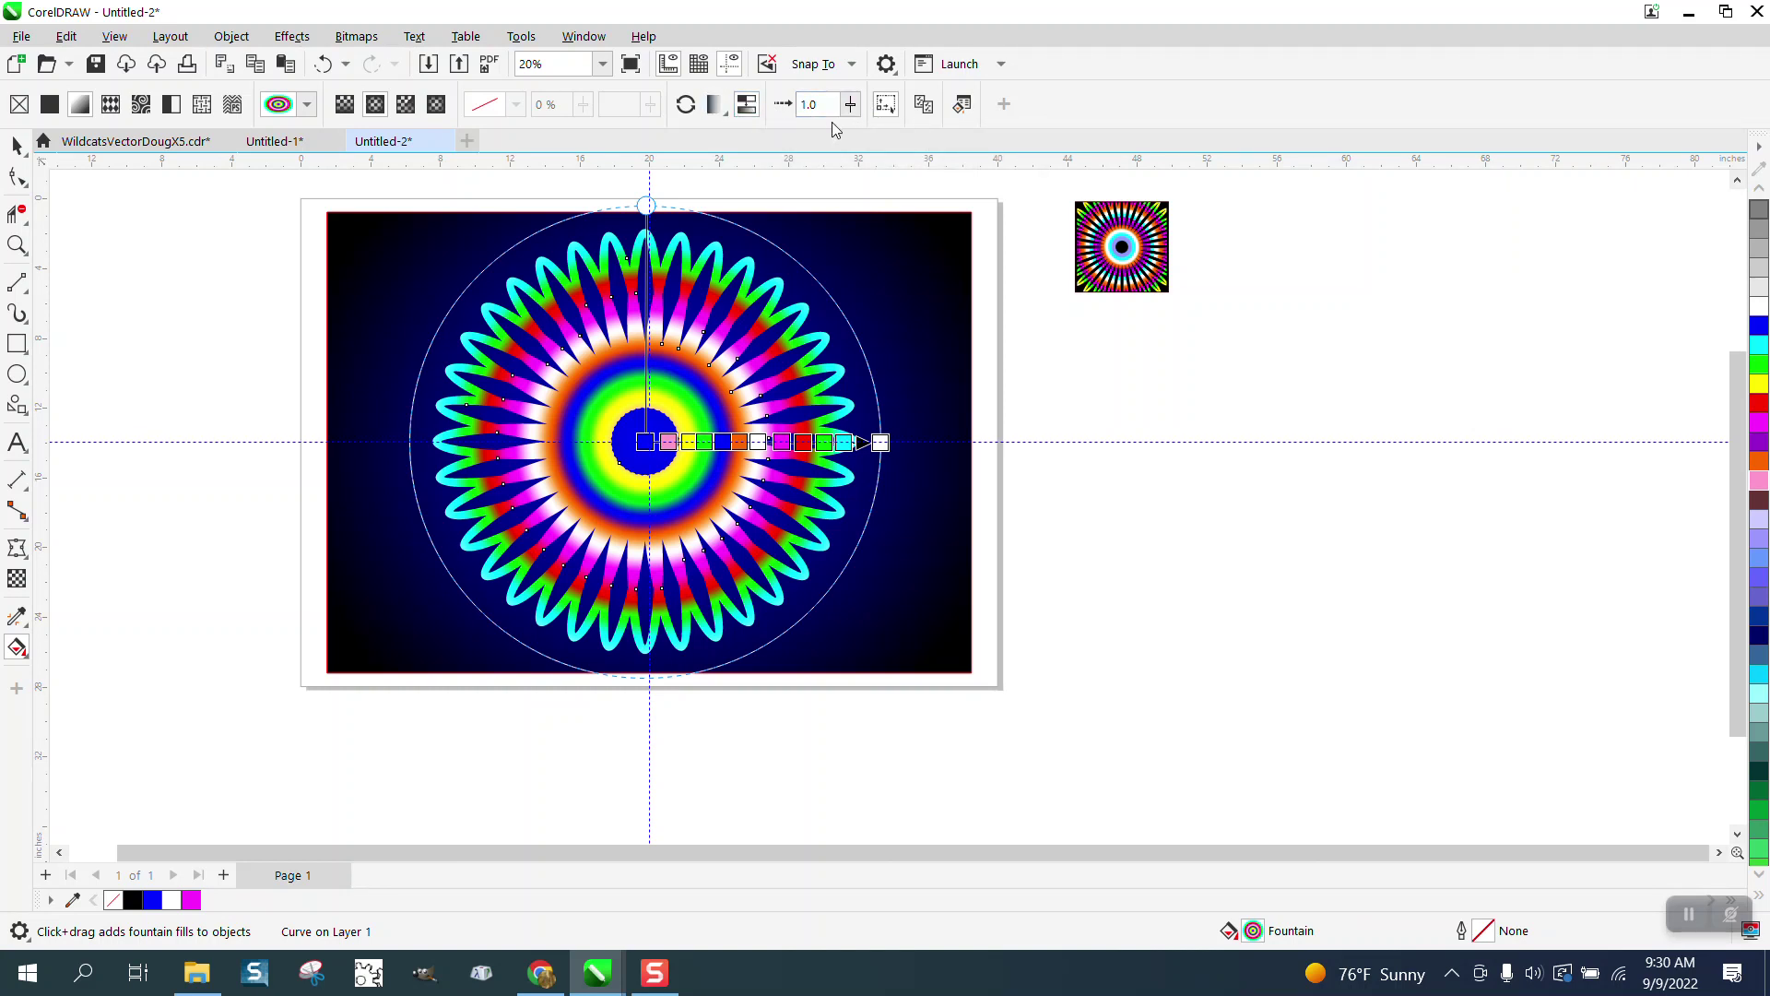
pyautogui.click(851, 105)
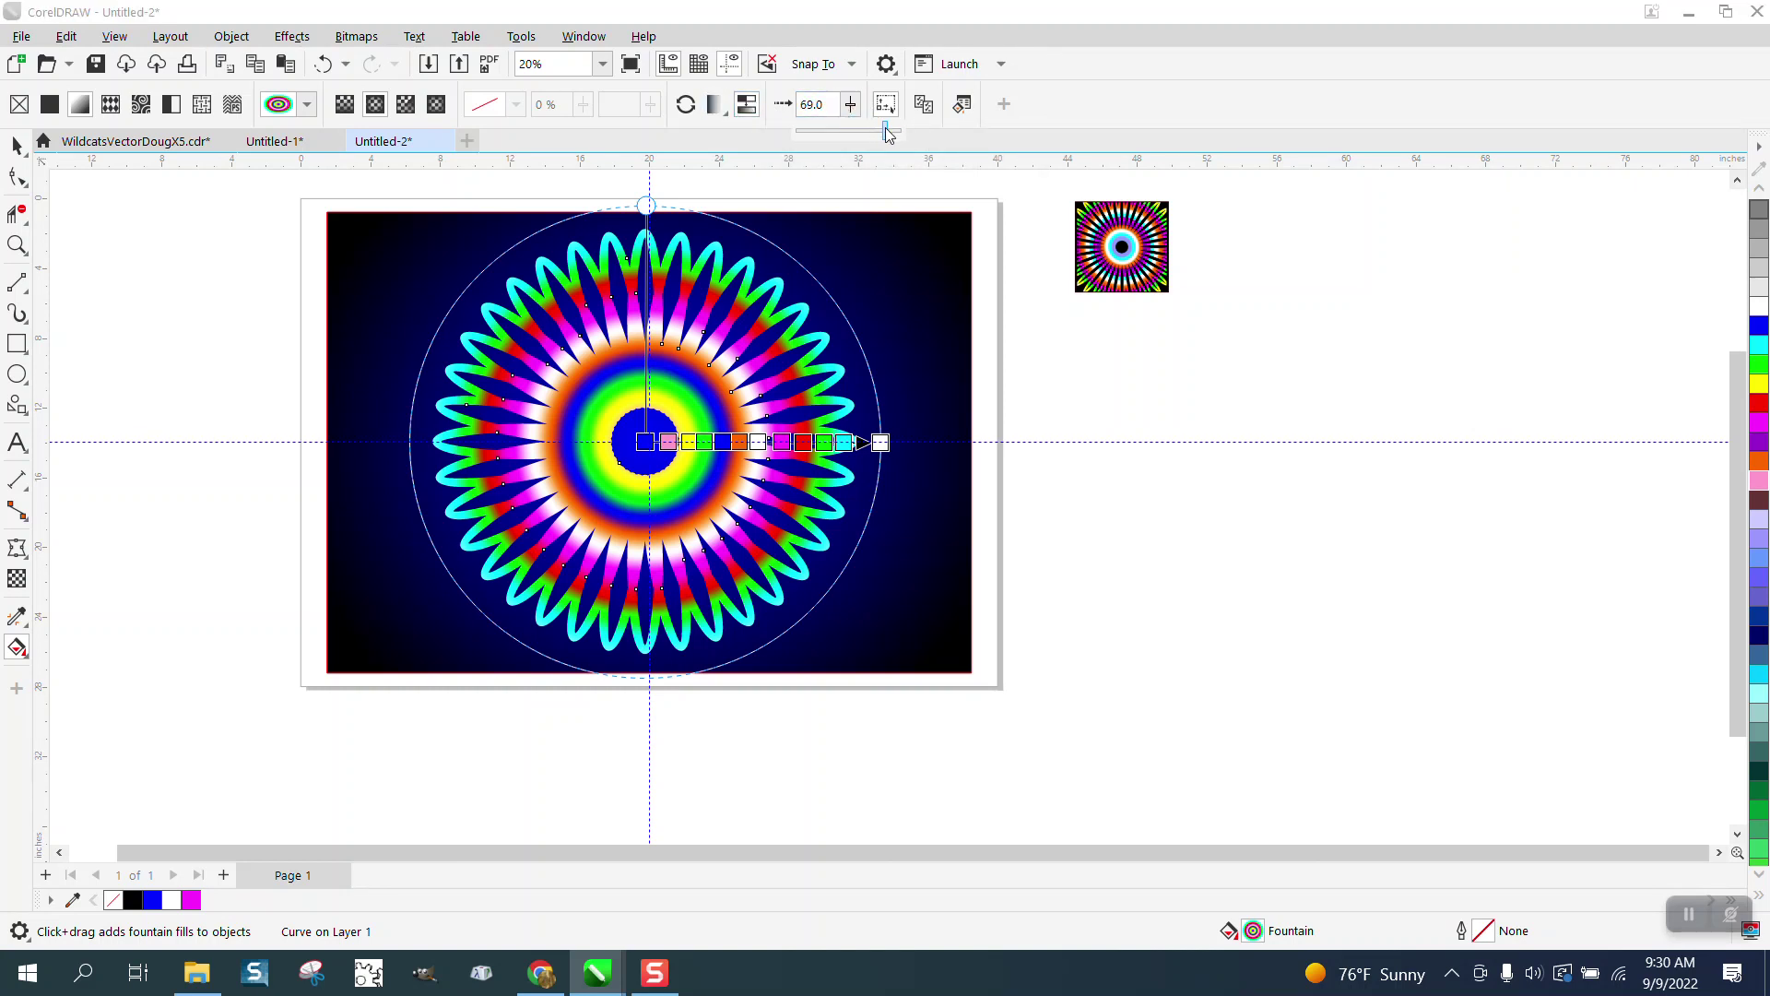
pyautogui.moveTo(888, 134); pyautogui.dragTo(834, 111)
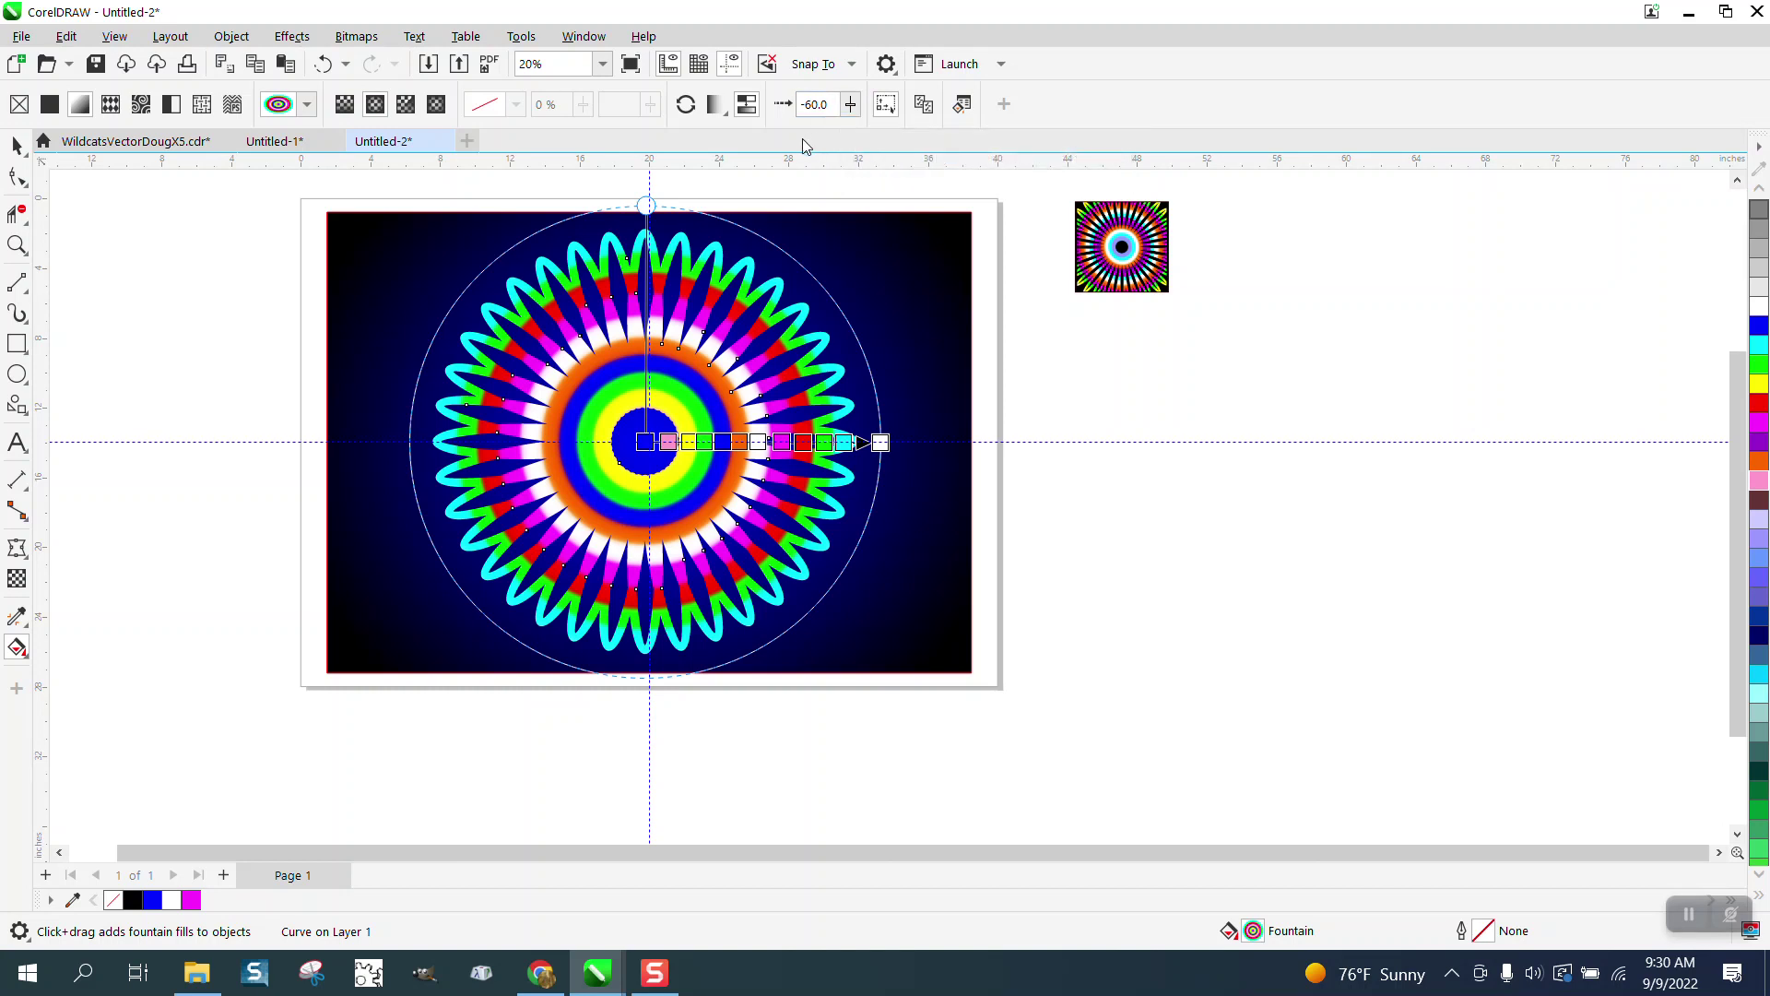
pyautogui.click(850, 104)
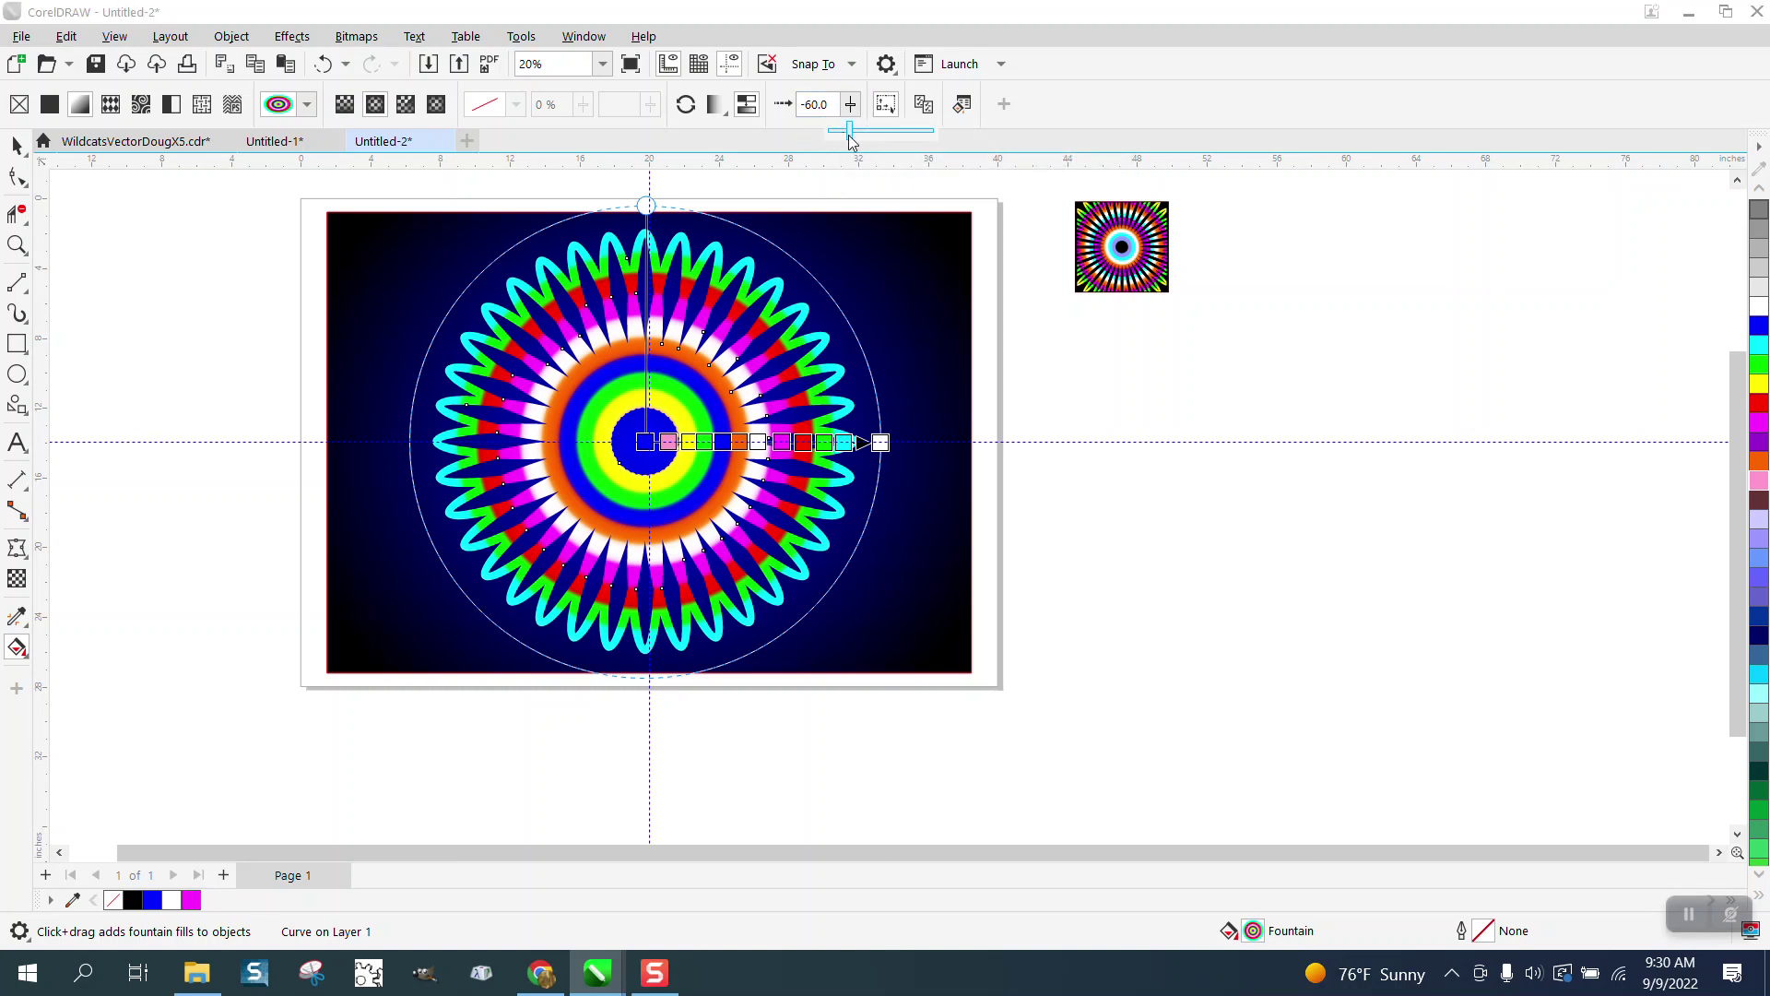
pyautogui.moveTo(849, 131); pyautogui.dragTo(893, 136)
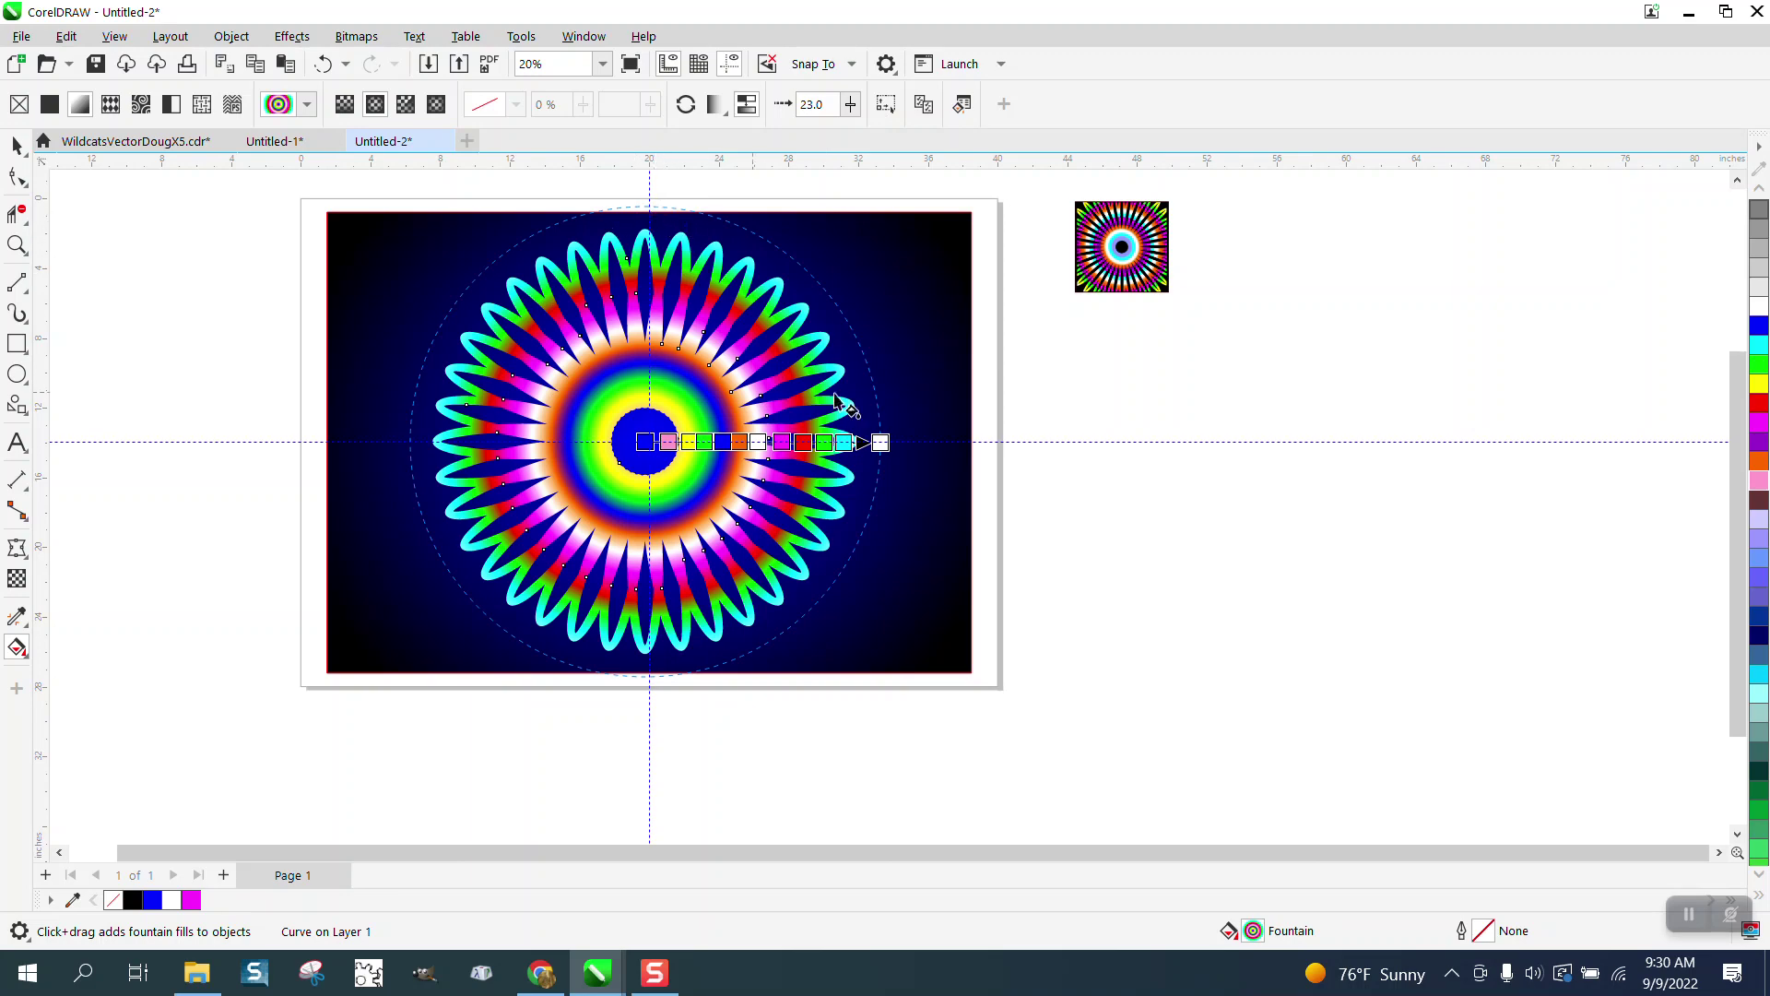
# Enlarge the petals' fountain fill circle toward the rectangle's side edge, align its upper handle with the vertical guideline, and finish fill editing
pyautogui.moveTo(880, 441); pyautogui.dragTo(926, 434)
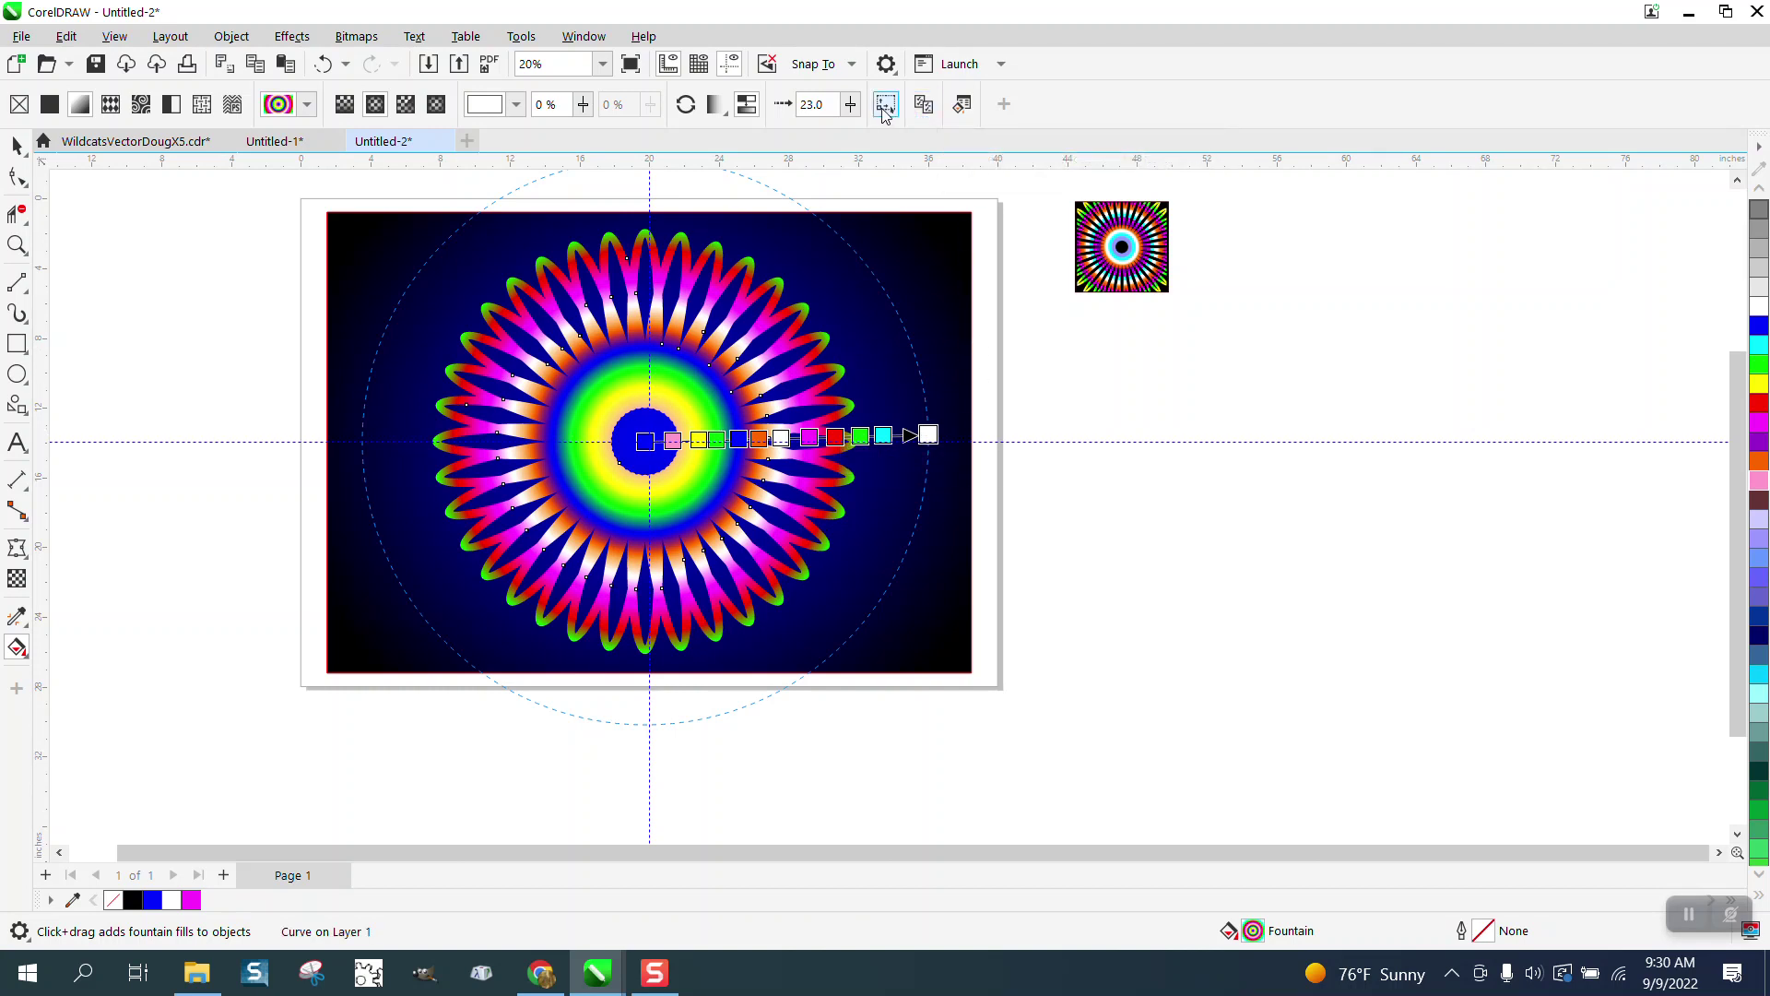
pyautogui.click(924, 107)
pyautogui.scroll(-1, 864, 313)
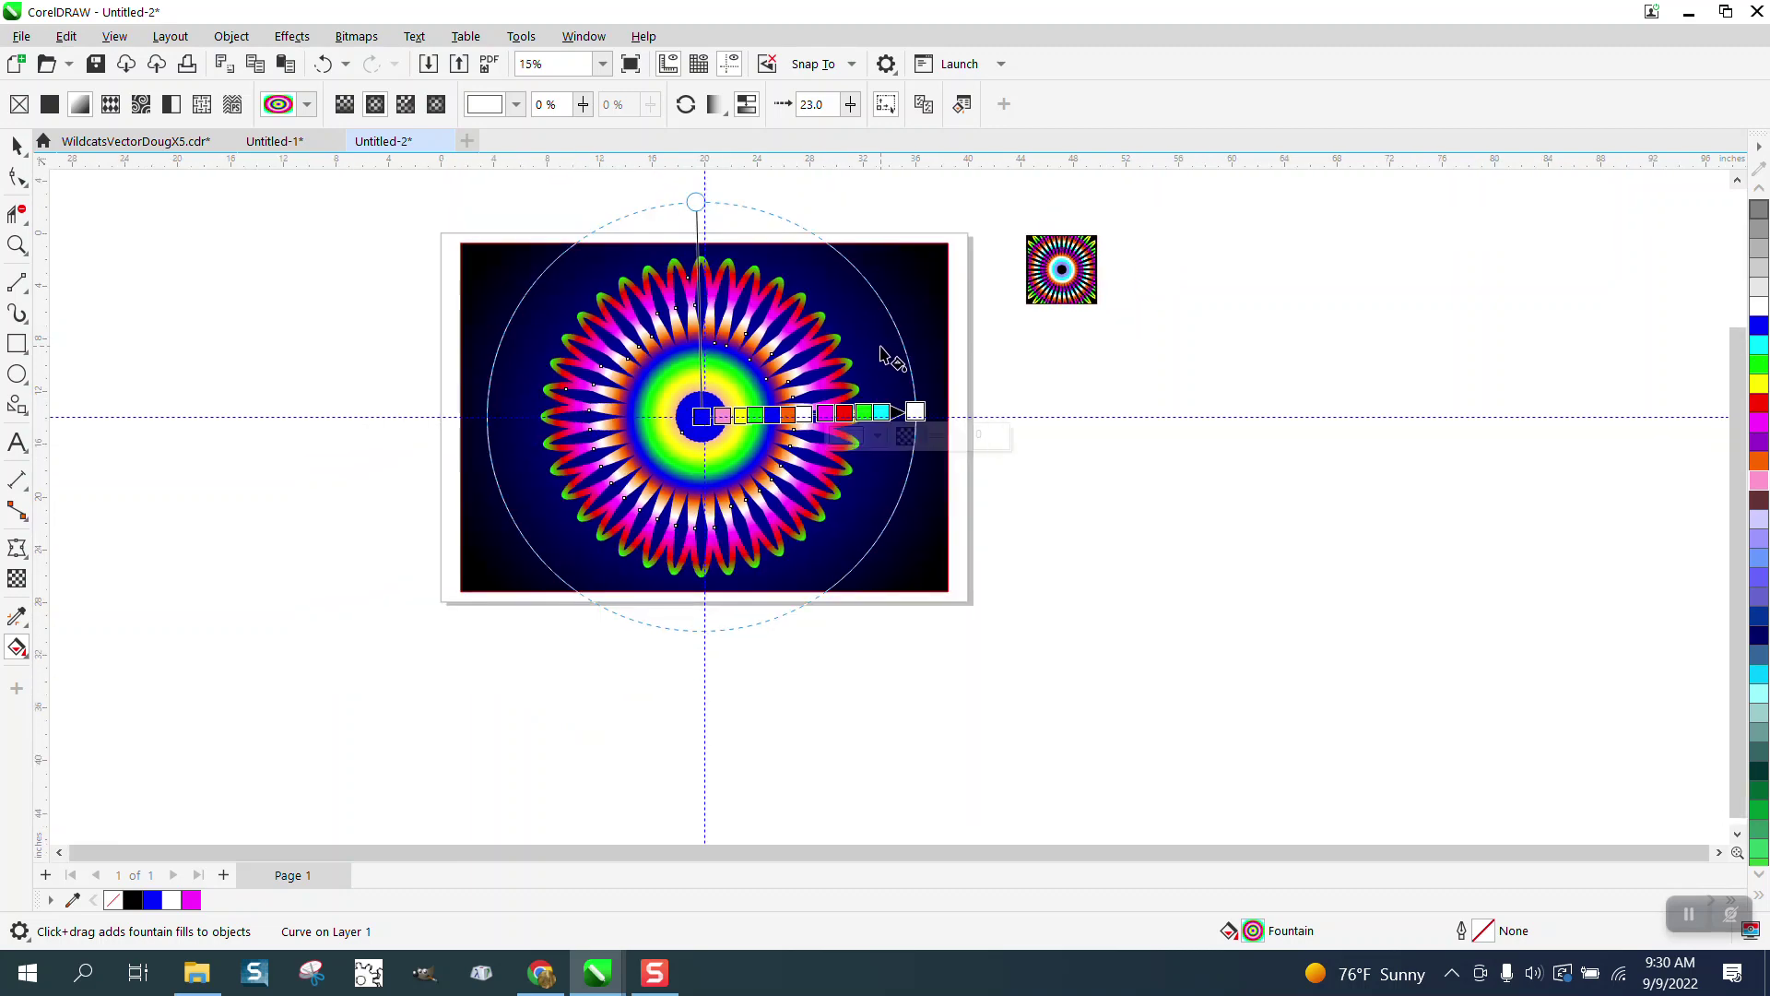
pyautogui.moveTo(704, 209)
pyautogui.mouseDown()
pyautogui.moveTo(583, 220)
pyautogui.moveTo(704, 211)
pyautogui.mouseUp()
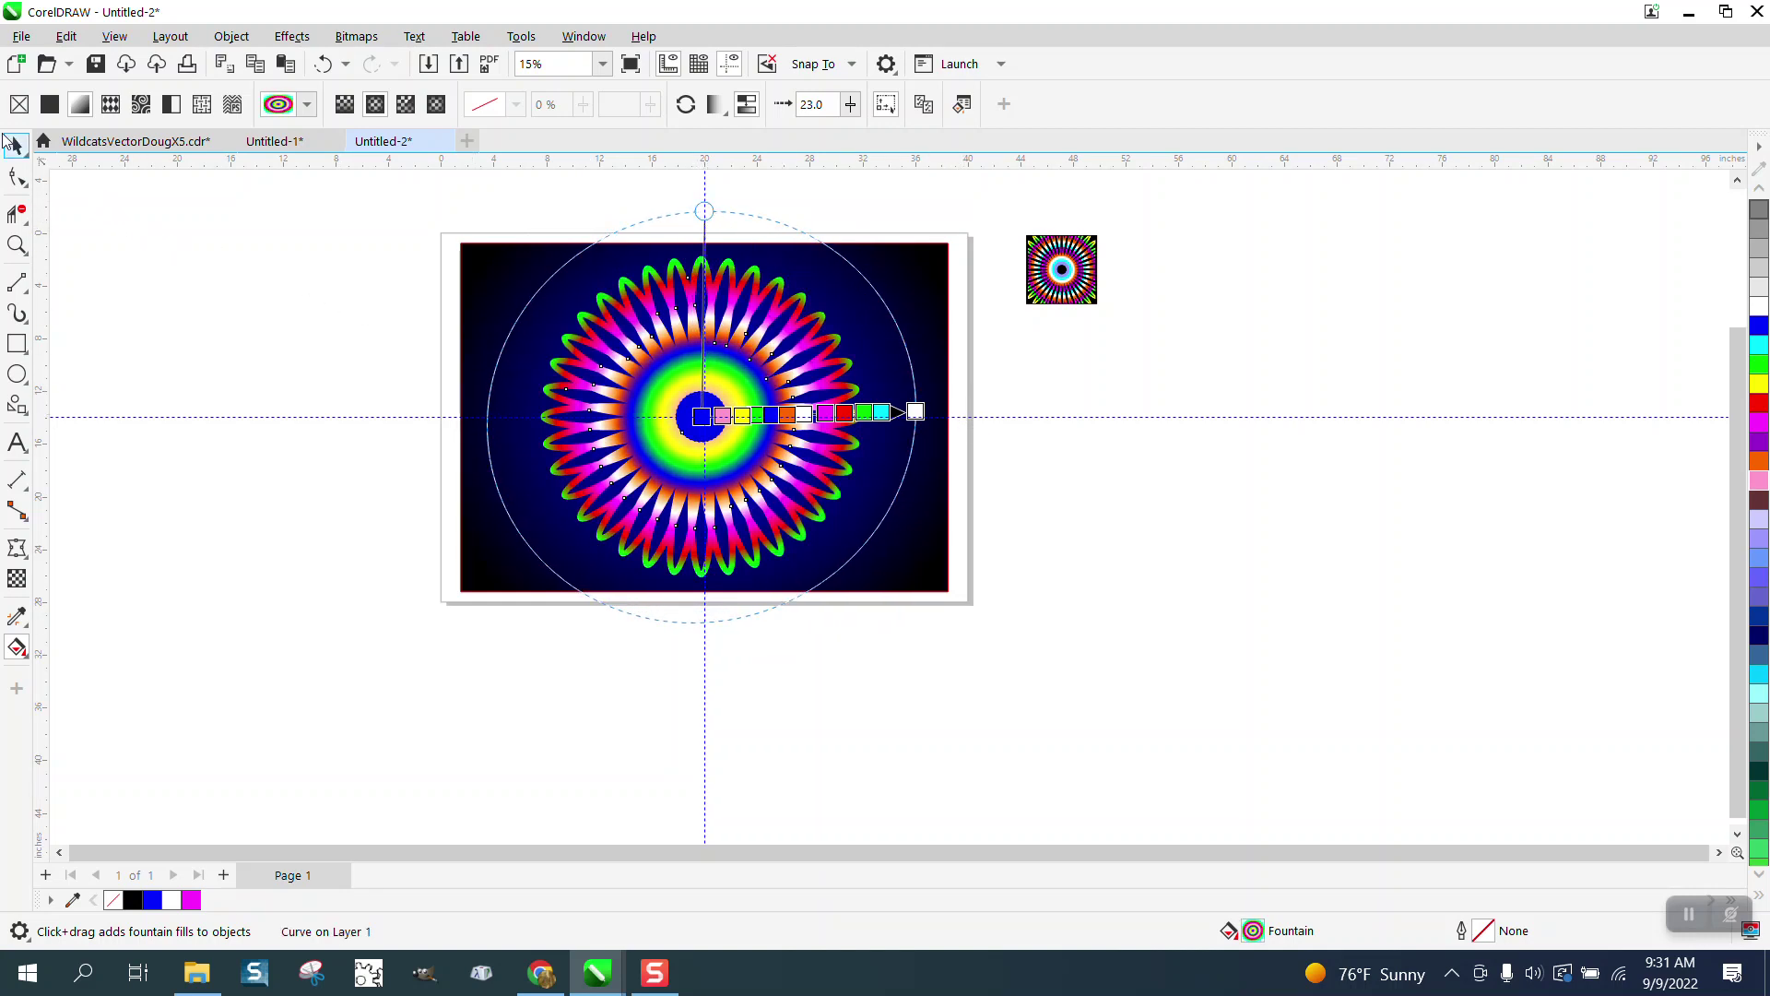
pyautogui.click(13, 145)
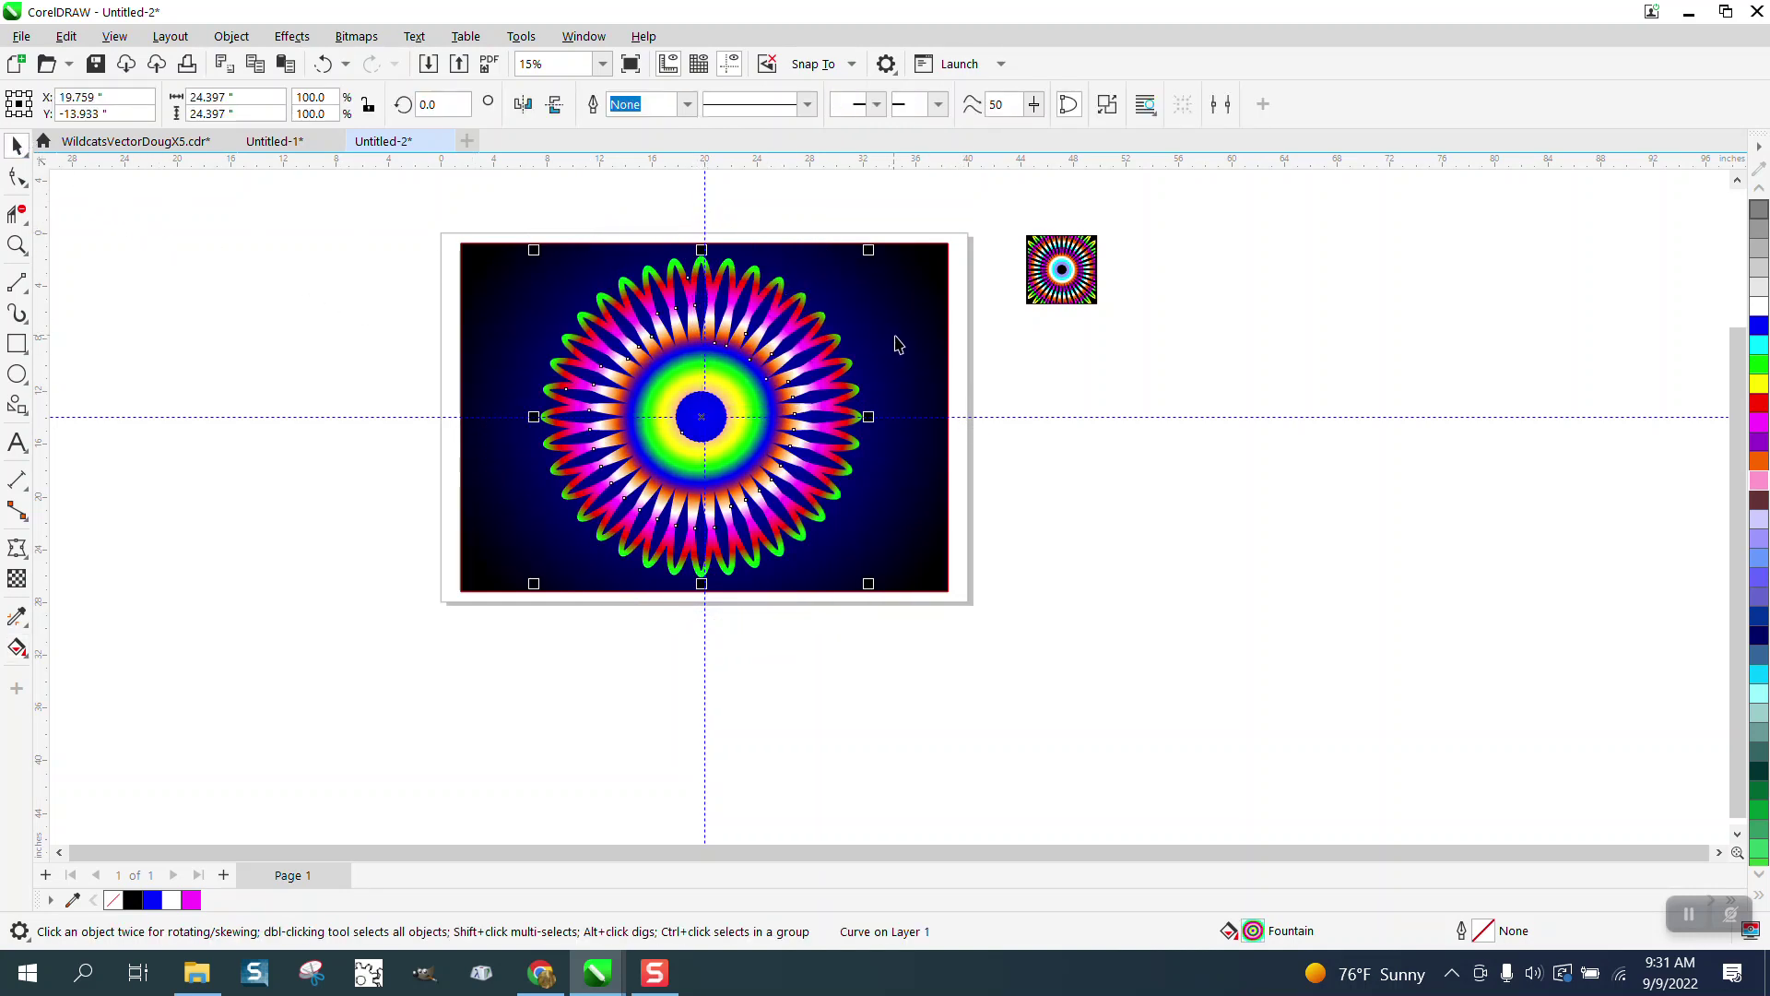
# Move the blue-to-black gradient rectangle off the petal design and delete it
pyautogui.moveTo(899, 344); pyautogui.dragTo(1473, 453)
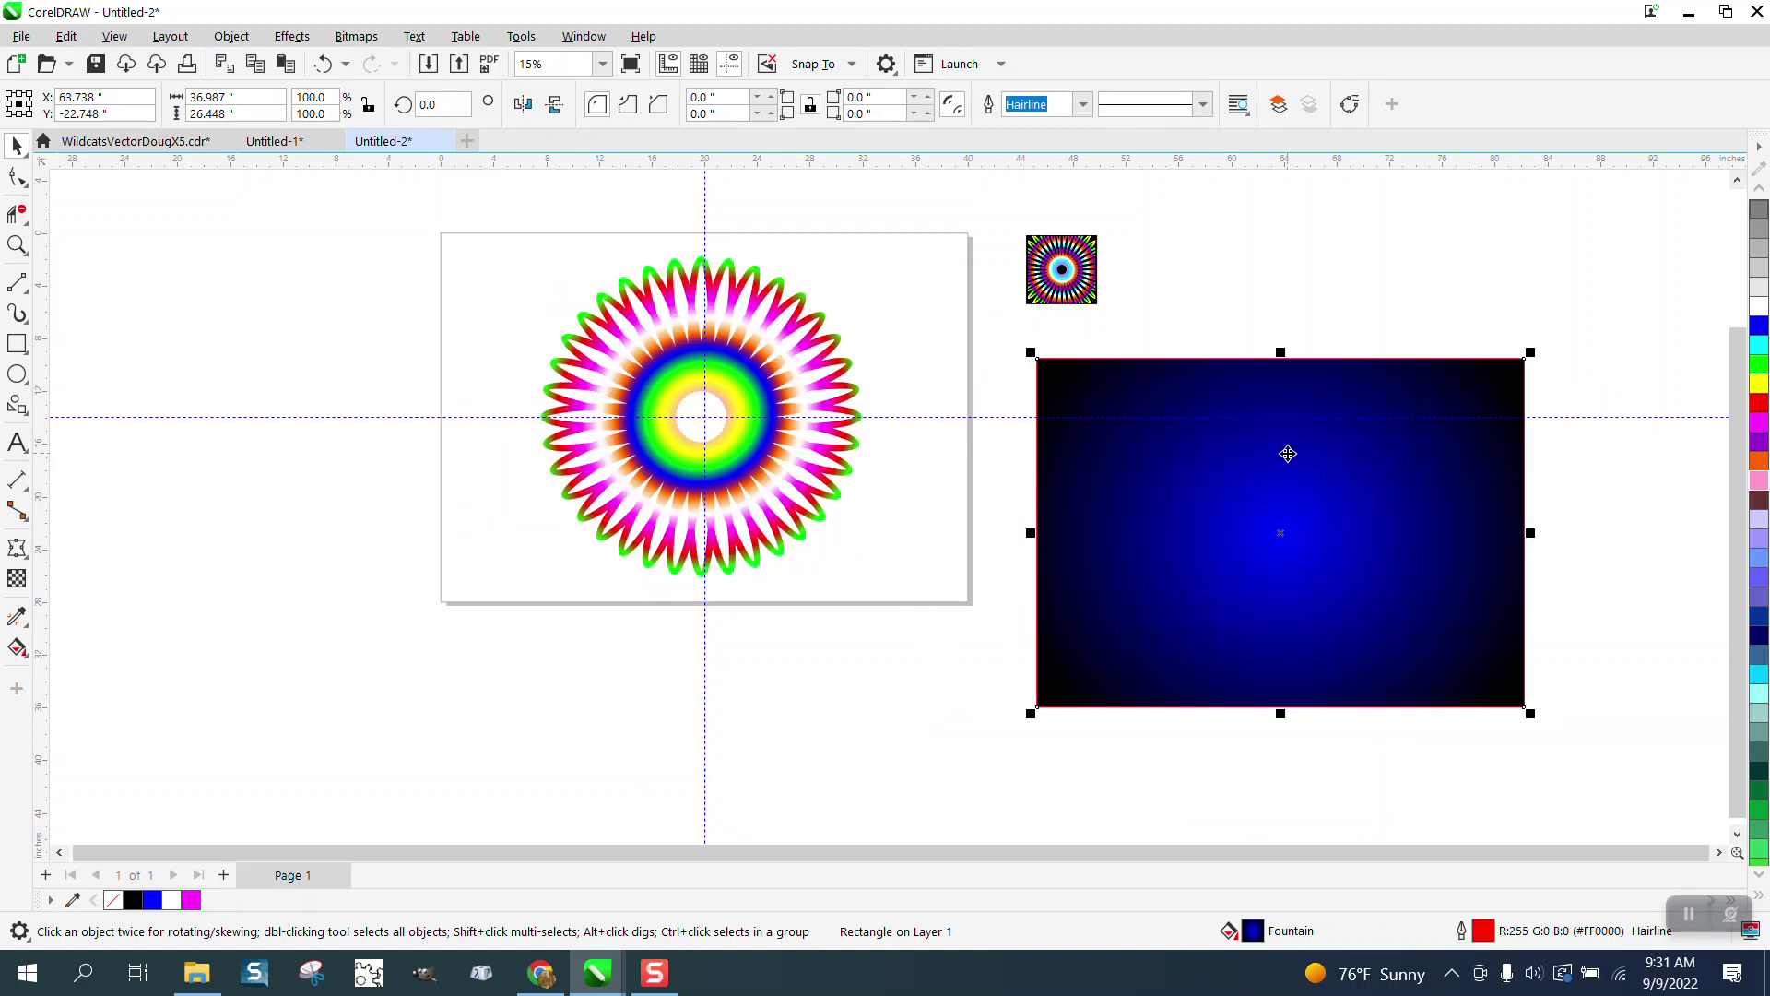
pyautogui.press('Delete')
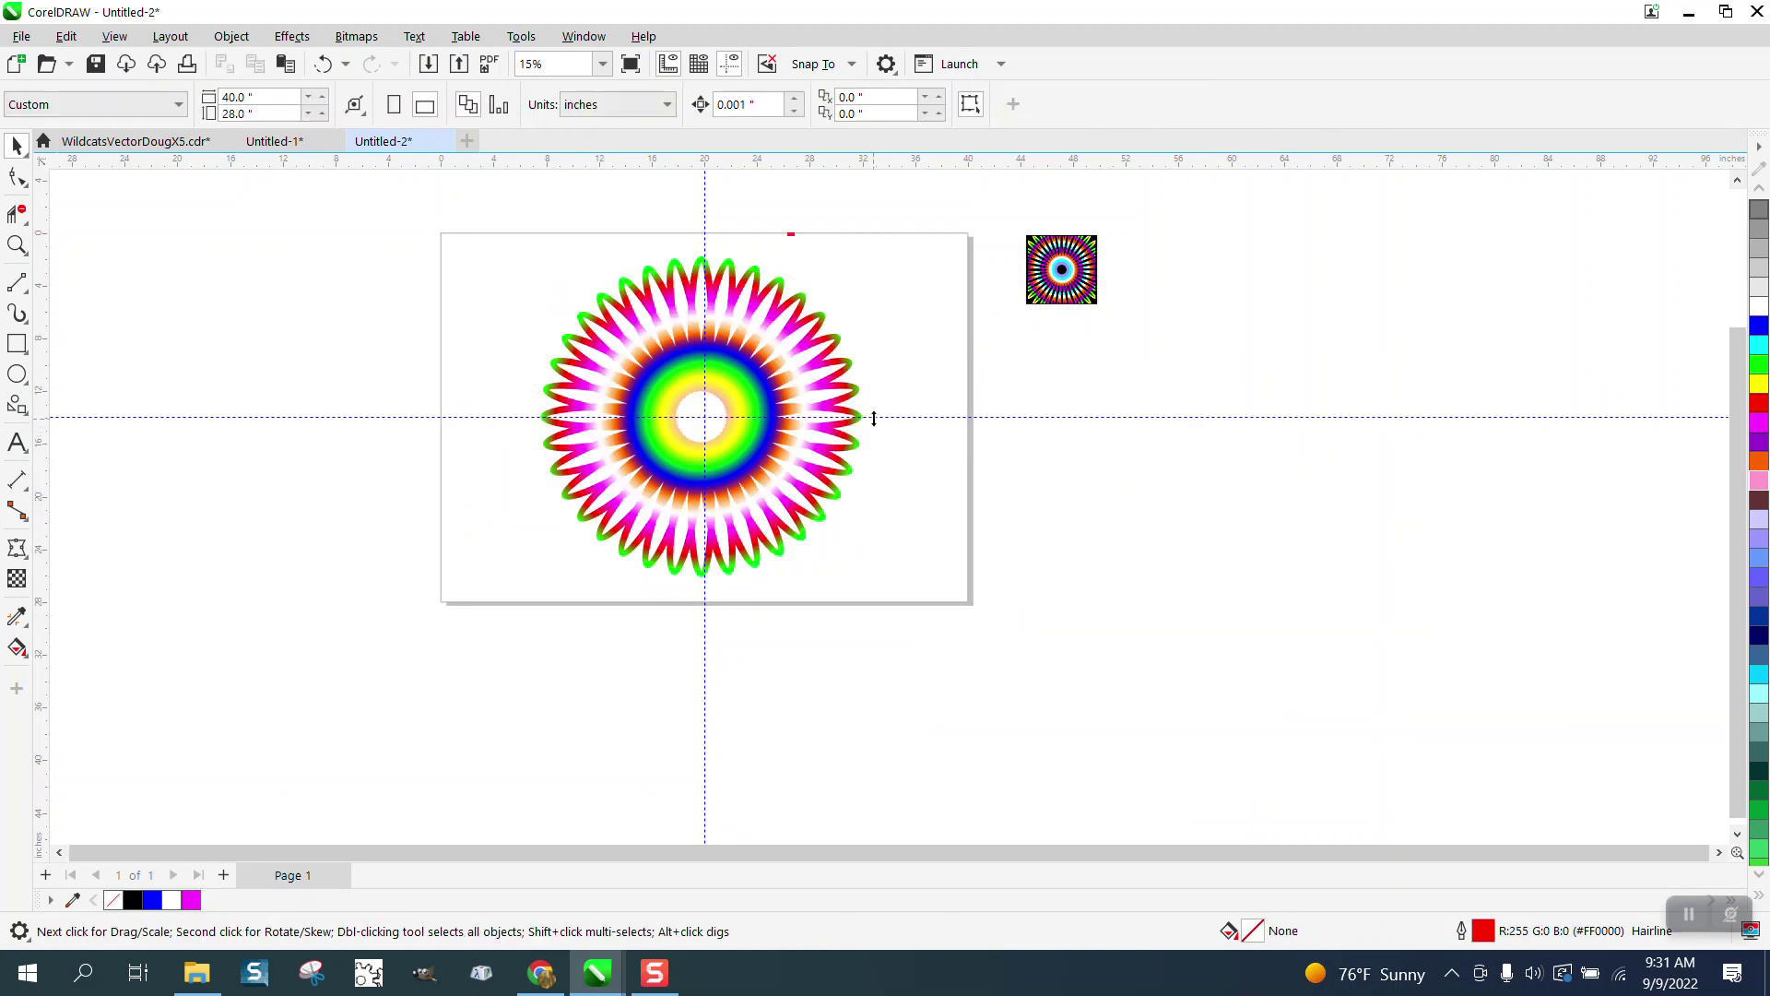
pyautogui.click(17, 244)
pyautogui.moveTo(1144, 329); pyautogui.dragTo(1142, 328)
pyautogui.rightClick(1054, 348)
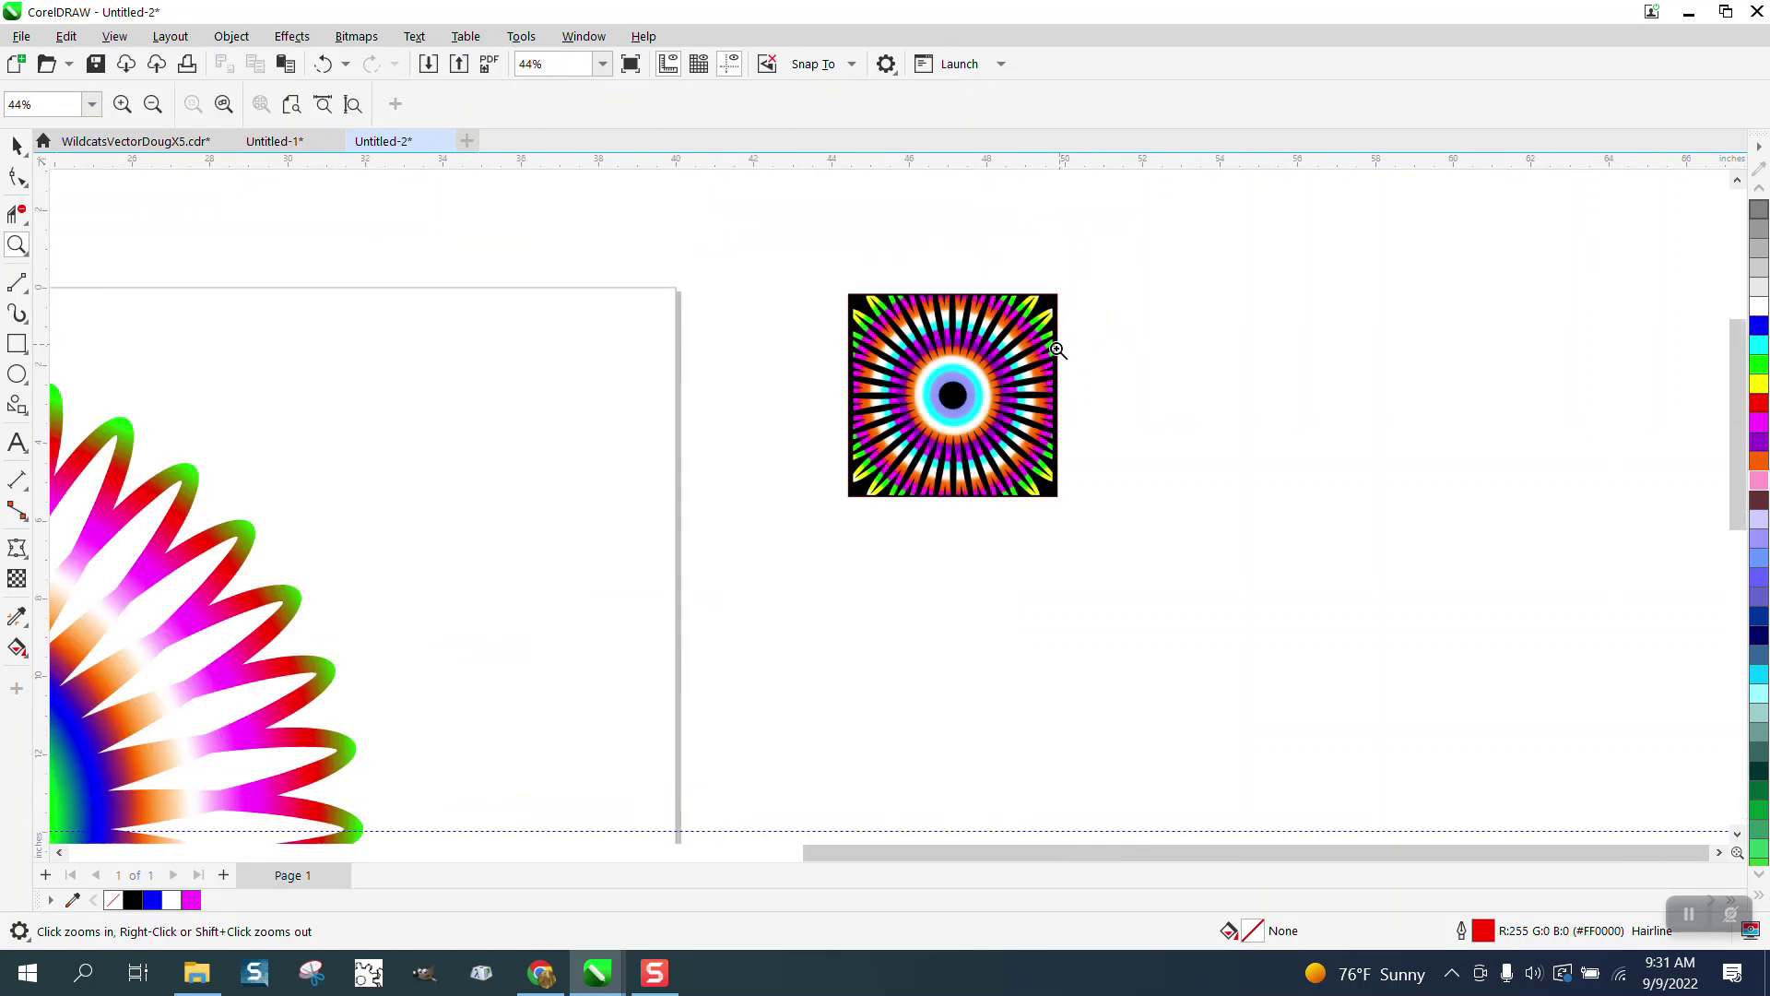
pyautogui.rightClick(1054, 347)
pyautogui.click(17, 146)
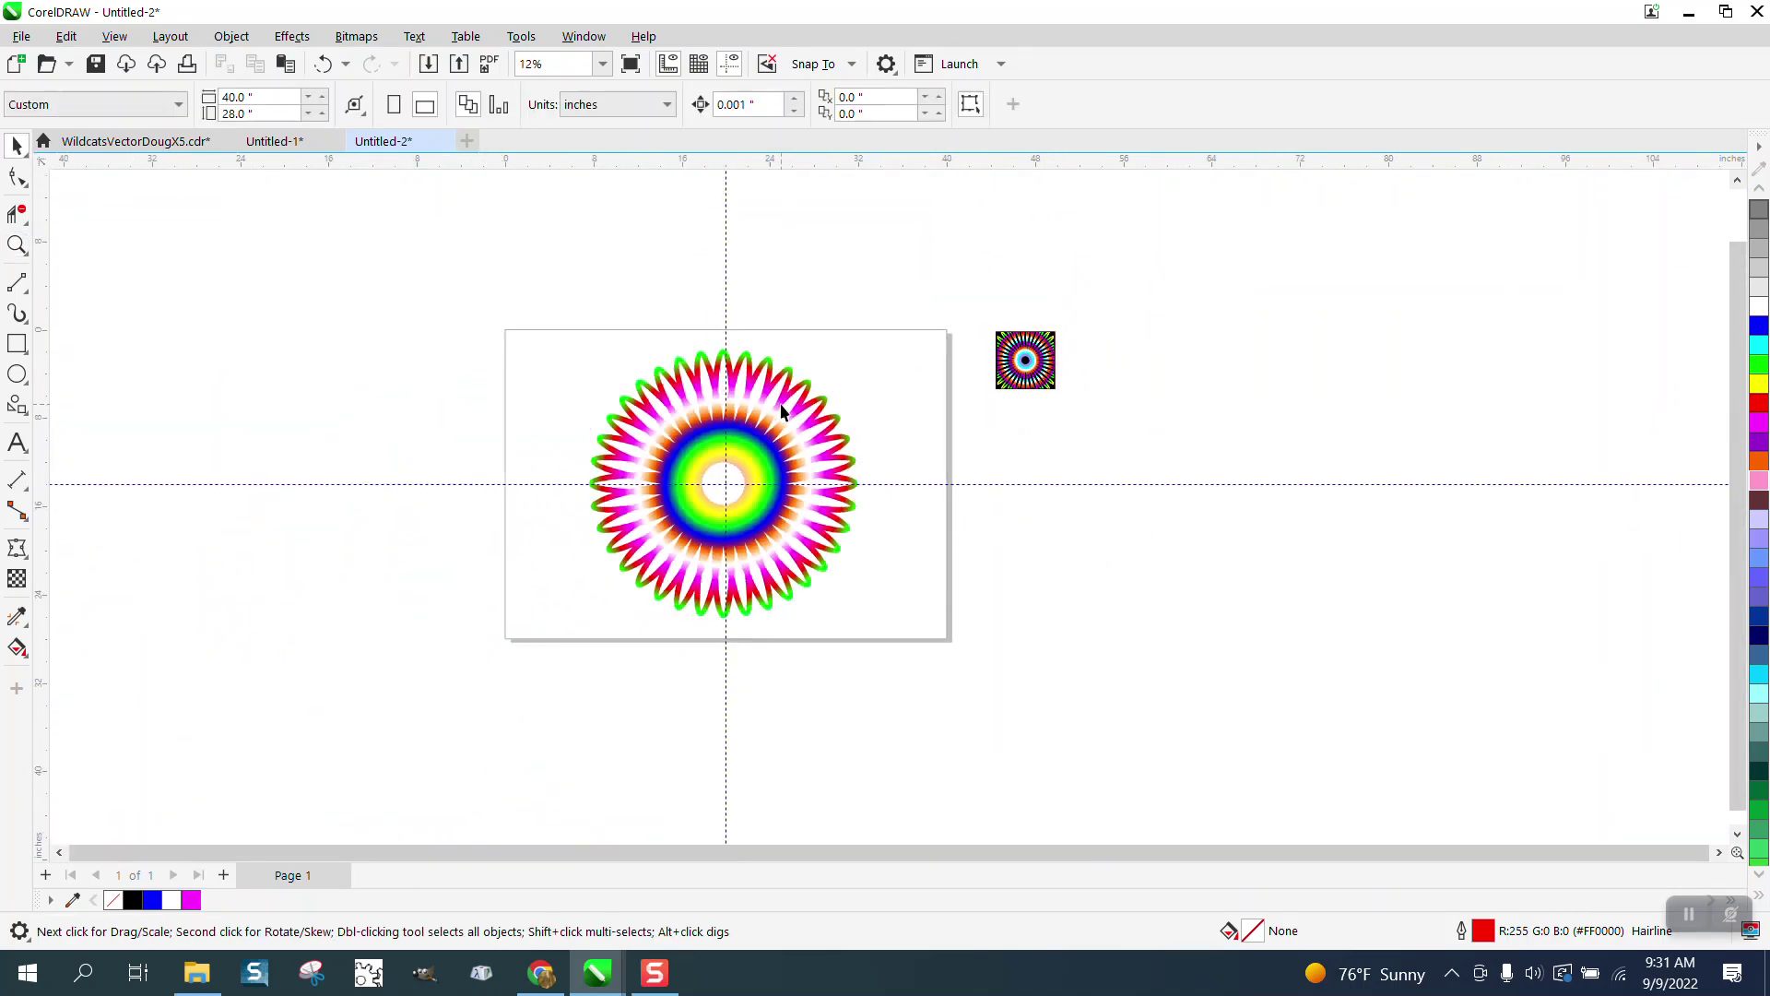
# Try to break the petal curve apart, and undo it
pyautogui.click(793, 396)
pyautogui.click(232, 36)
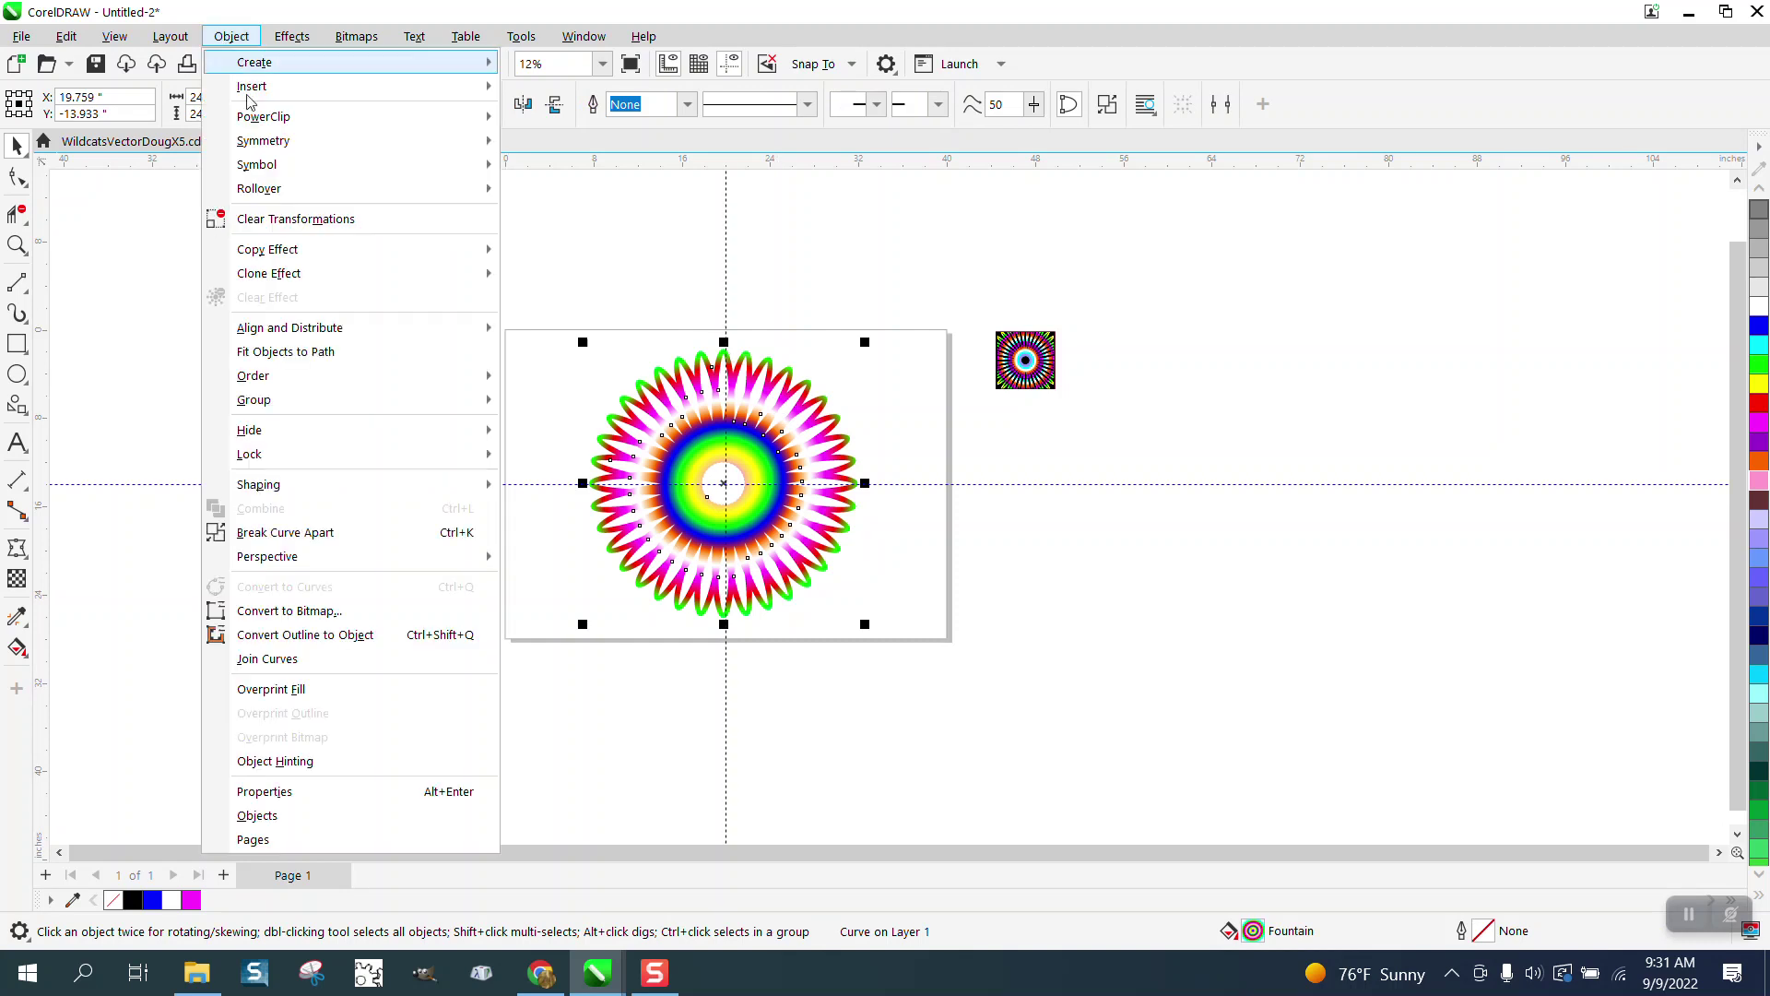
pyautogui.click(303, 543)
pyautogui.click(323, 64)
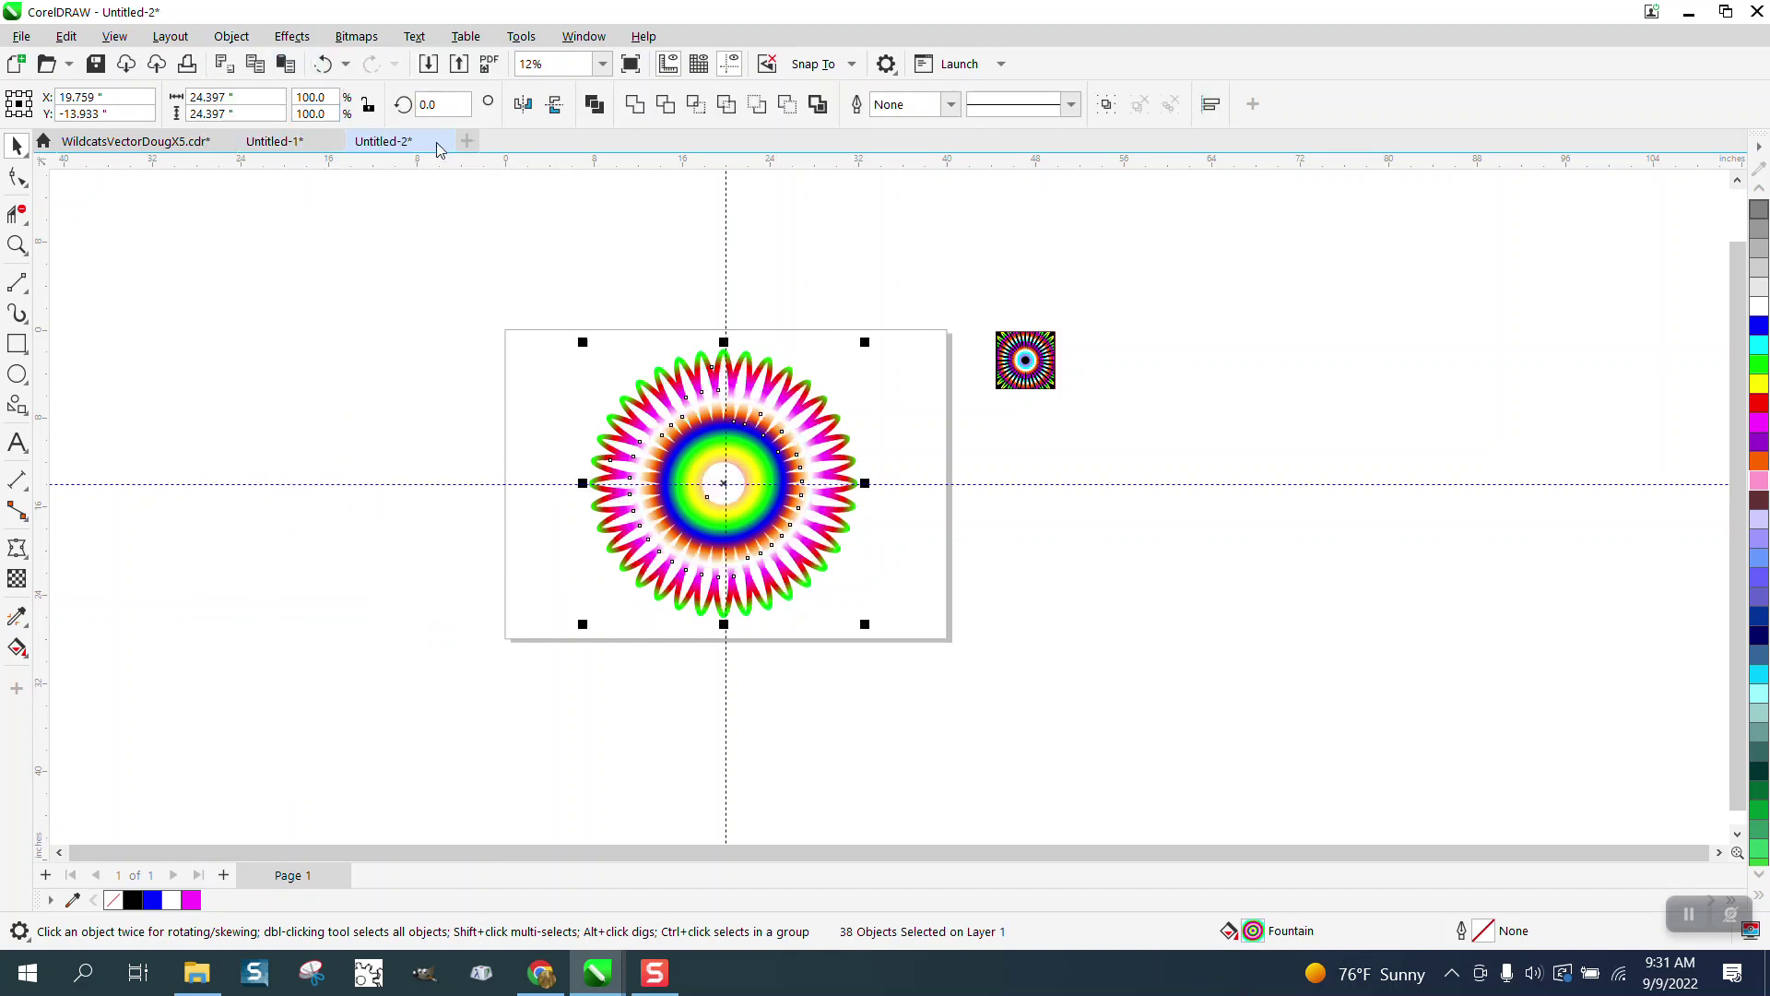
# Scale the whole petal design down proportionally to about 14.2 inches and move it to the page's upper right area
pyautogui.moveTo(521, 311); pyautogui.dragTo(992, 661)
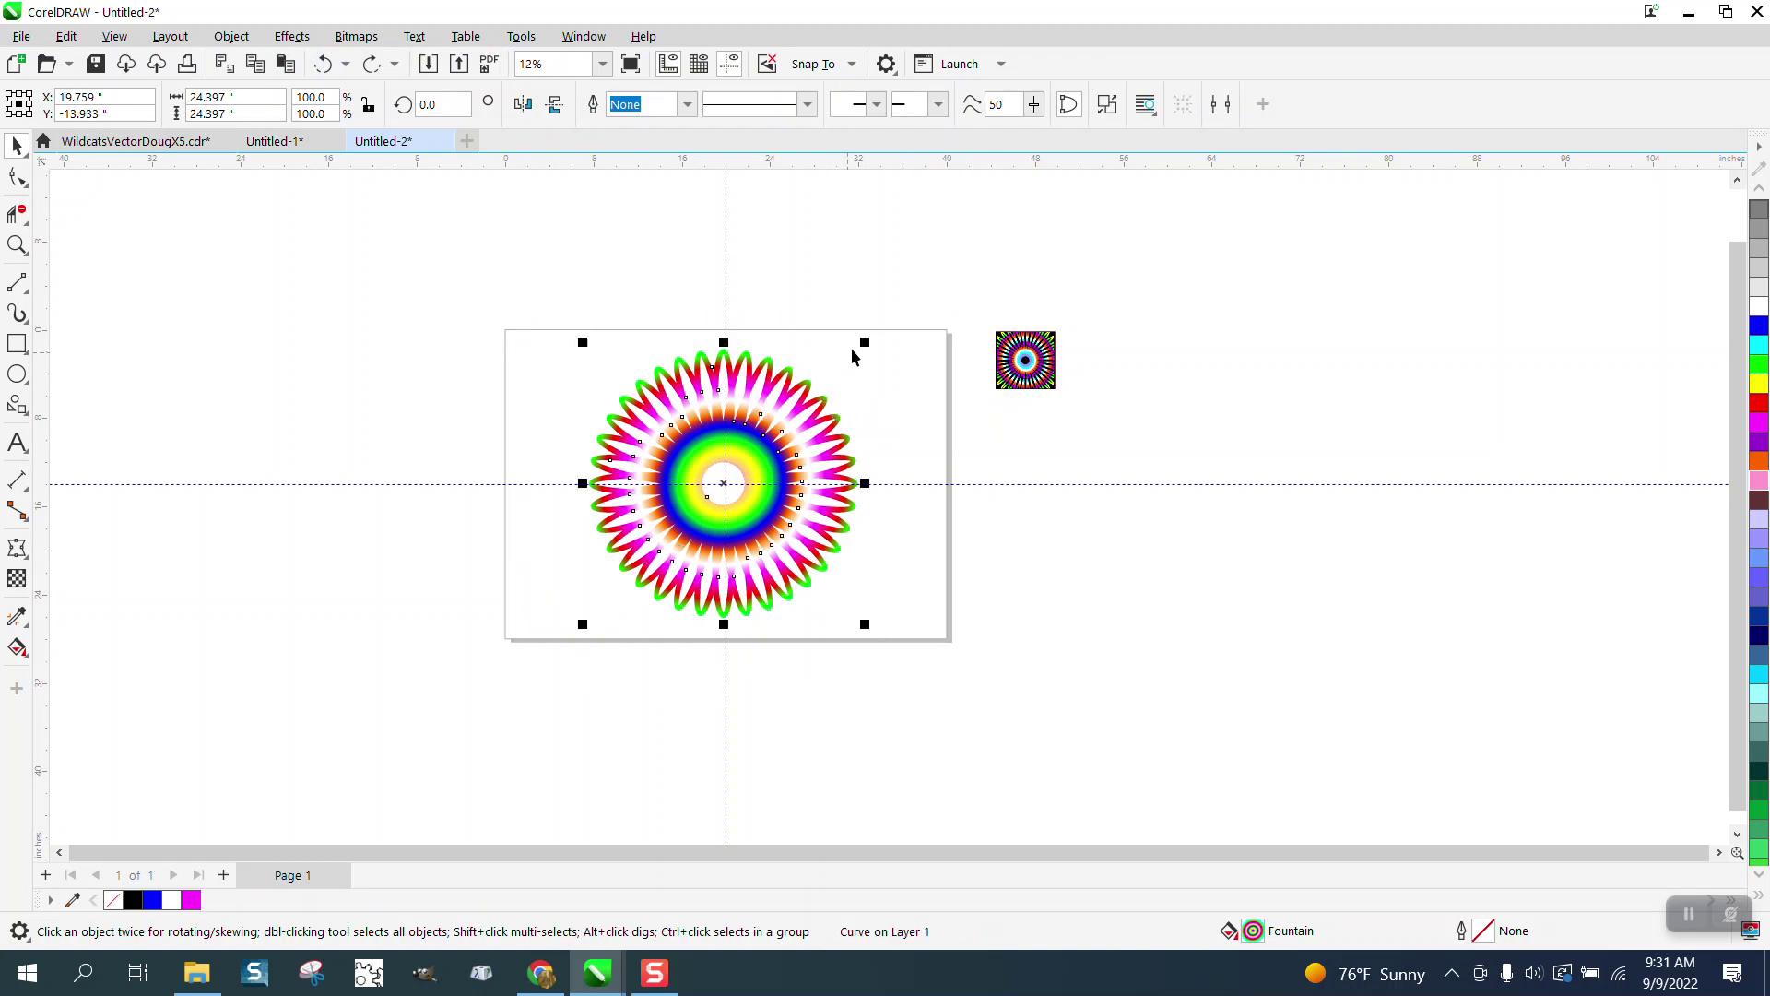
pyautogui.moveTo(864, 341); pyautogui.dragTo(749, 458)
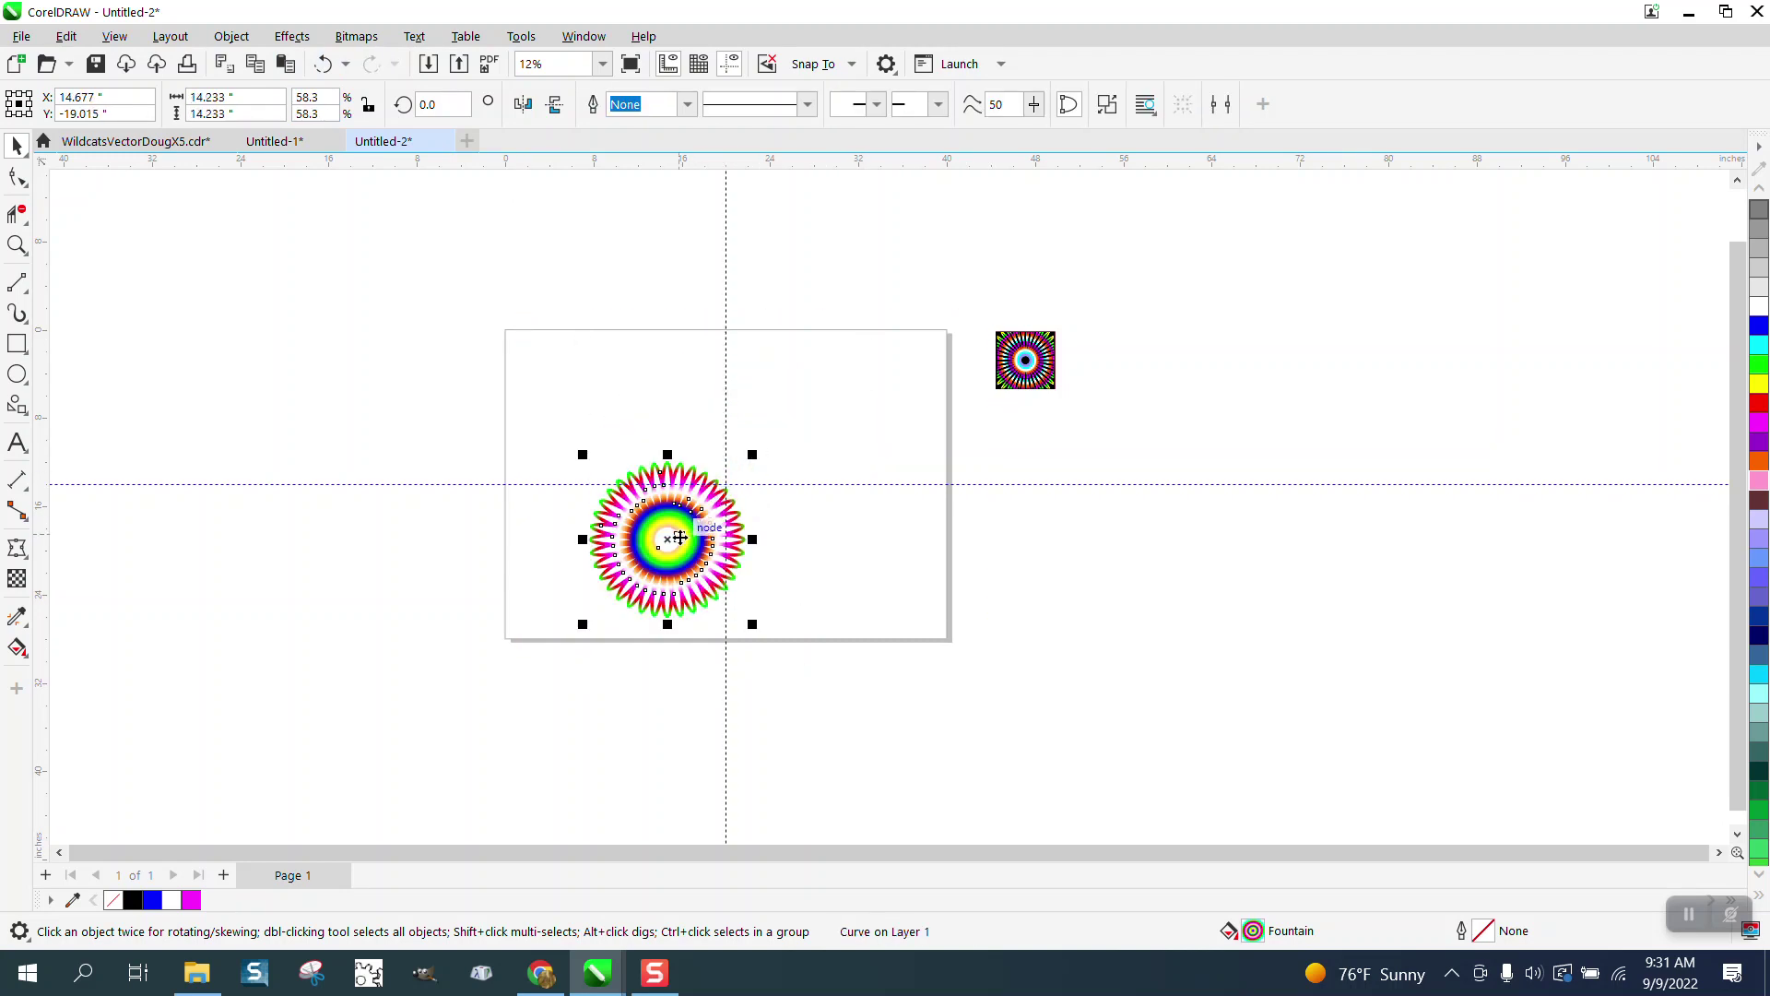
pyautogui.moveTo(711, 528); pyautogui.dragTo(847, 416)
# Draw a square about 15.9 inches wide on the left half of the page and fill it black
pyautogui.click(16, 343)
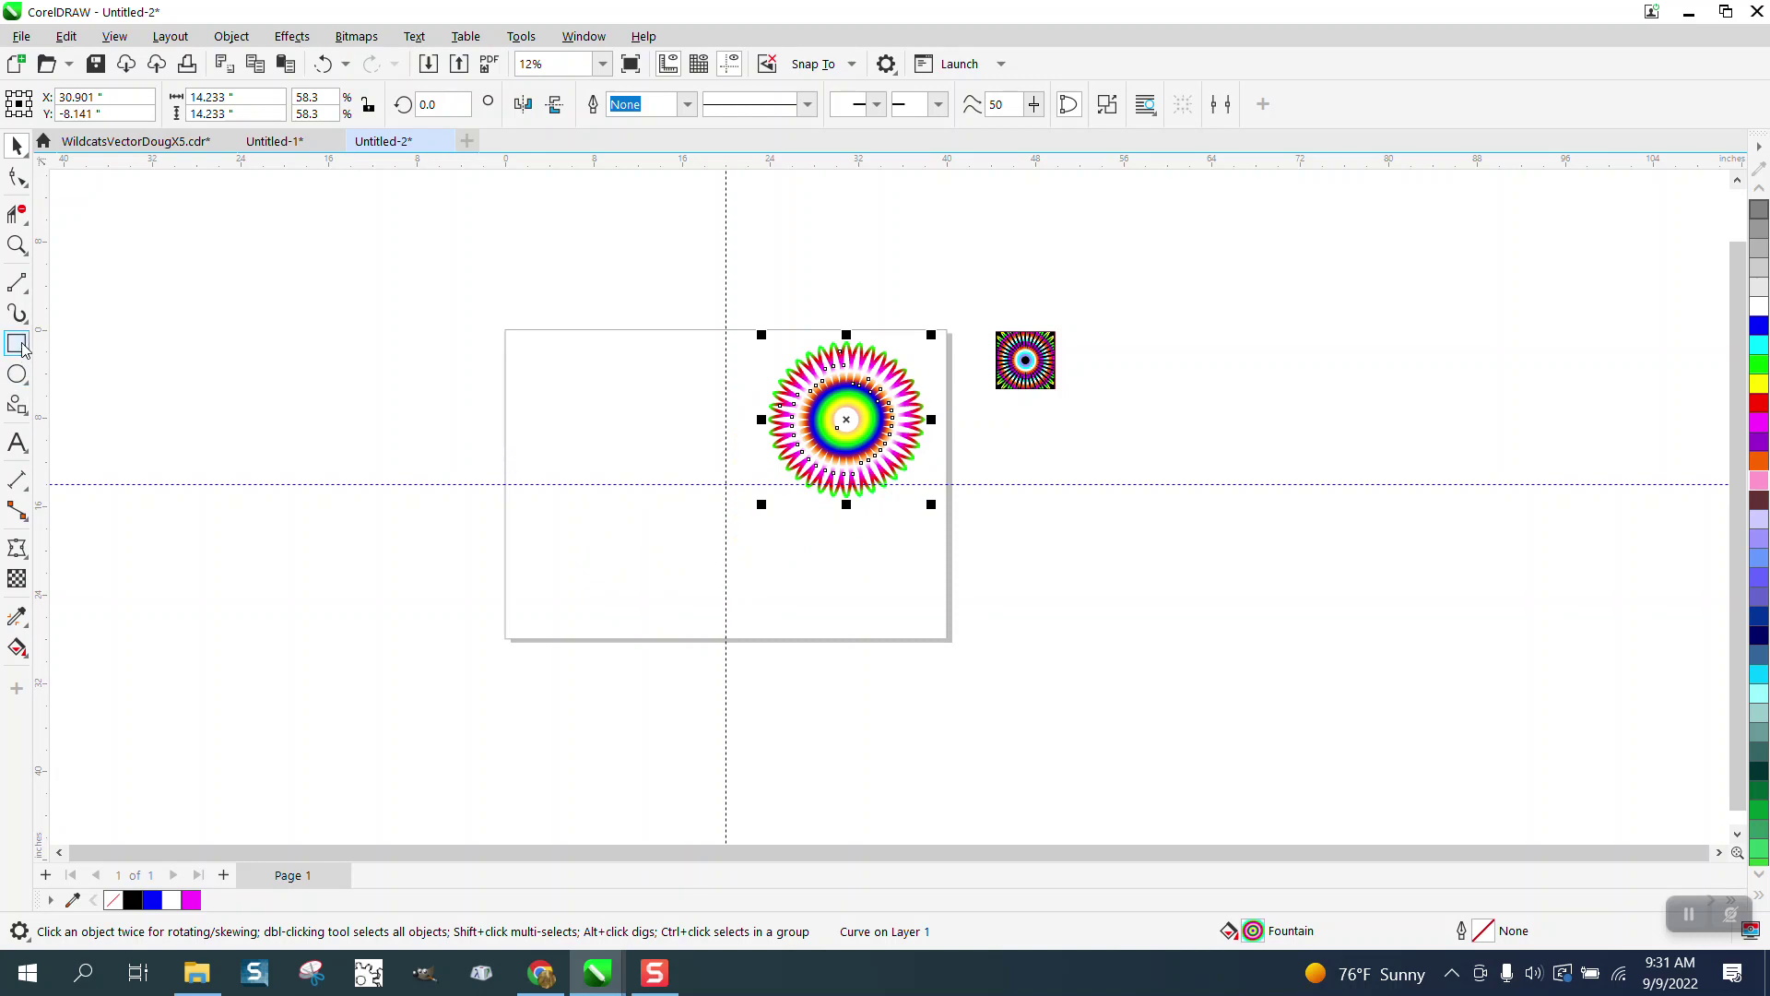
pyautogui.moveTo(541, 382); pyautogui.dragTo(633, 561)
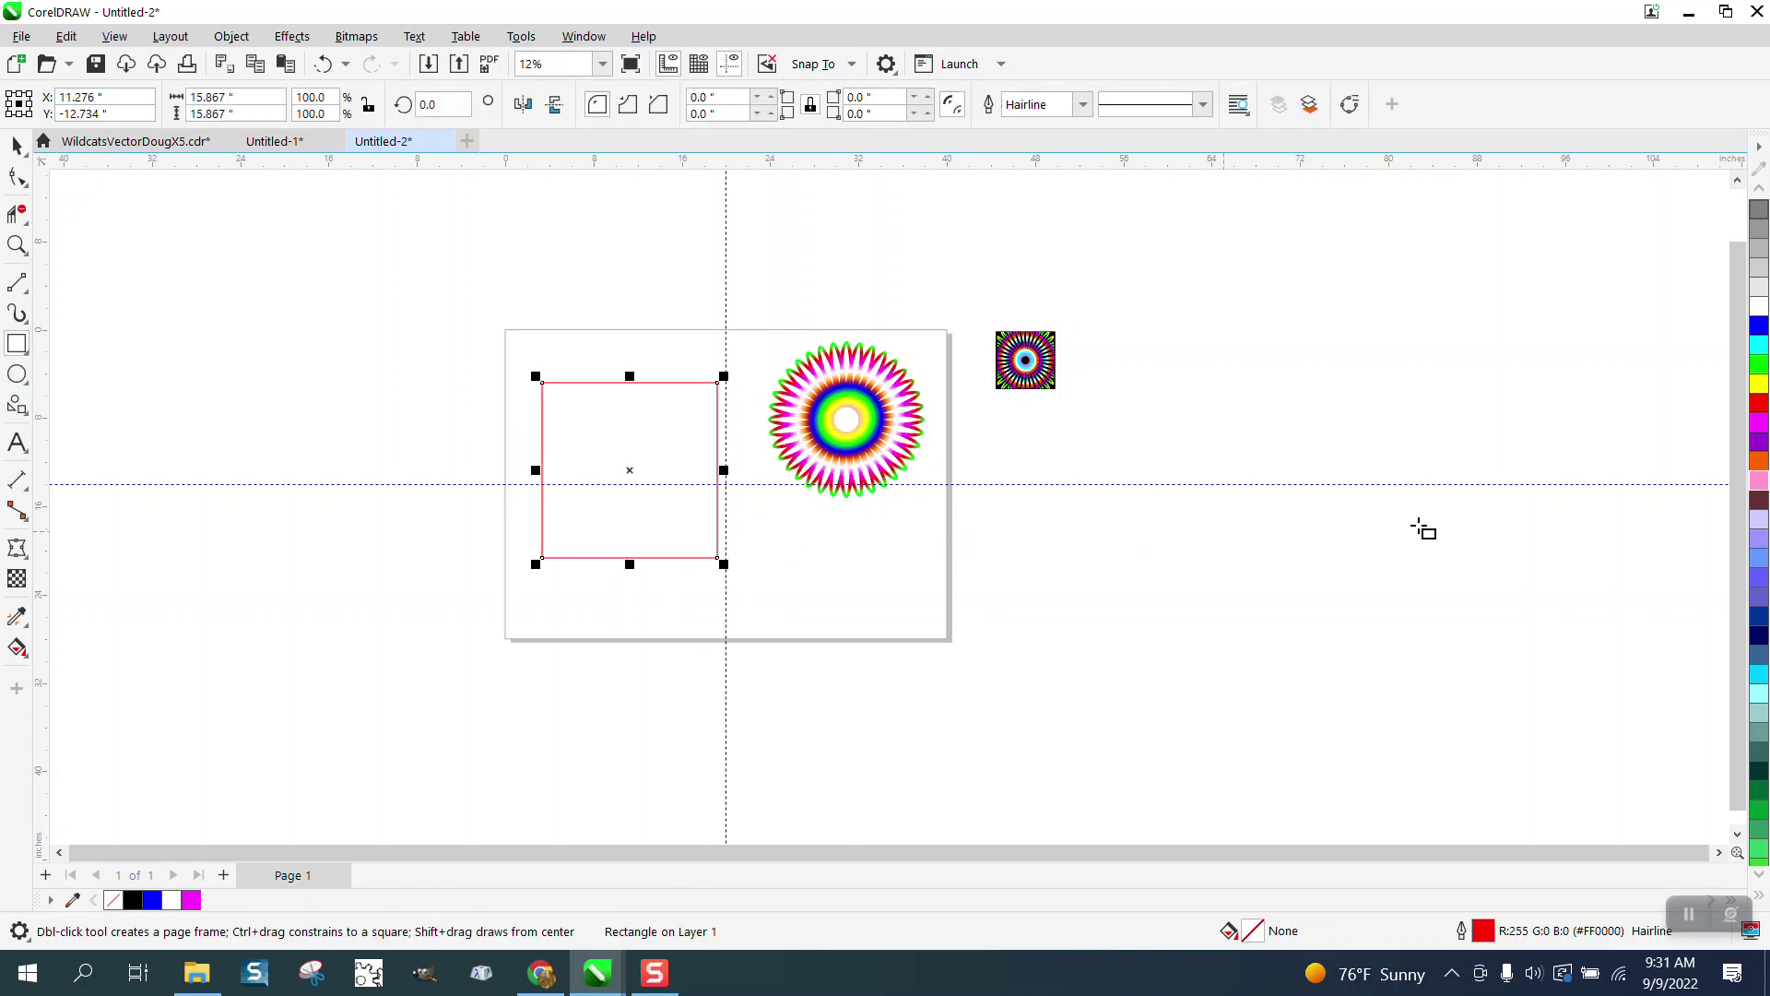
pyautogui.scroll(2, 1760, 202)
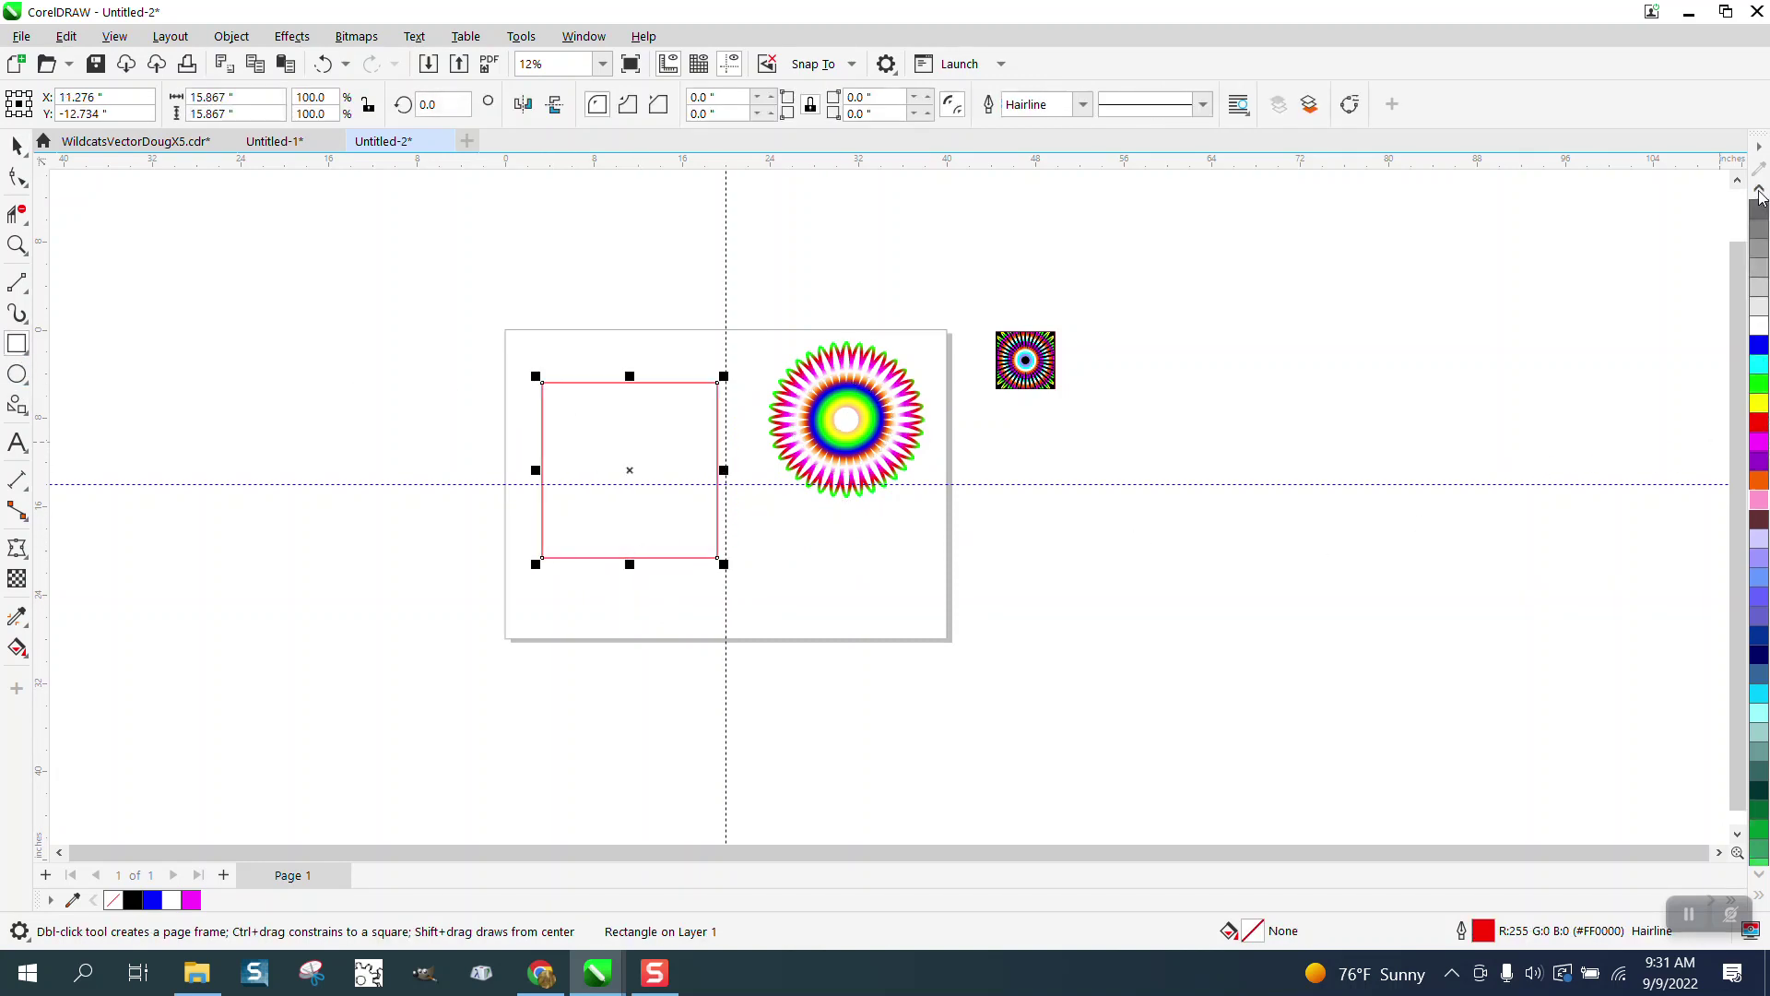
pyautogui.click(1759, 229)
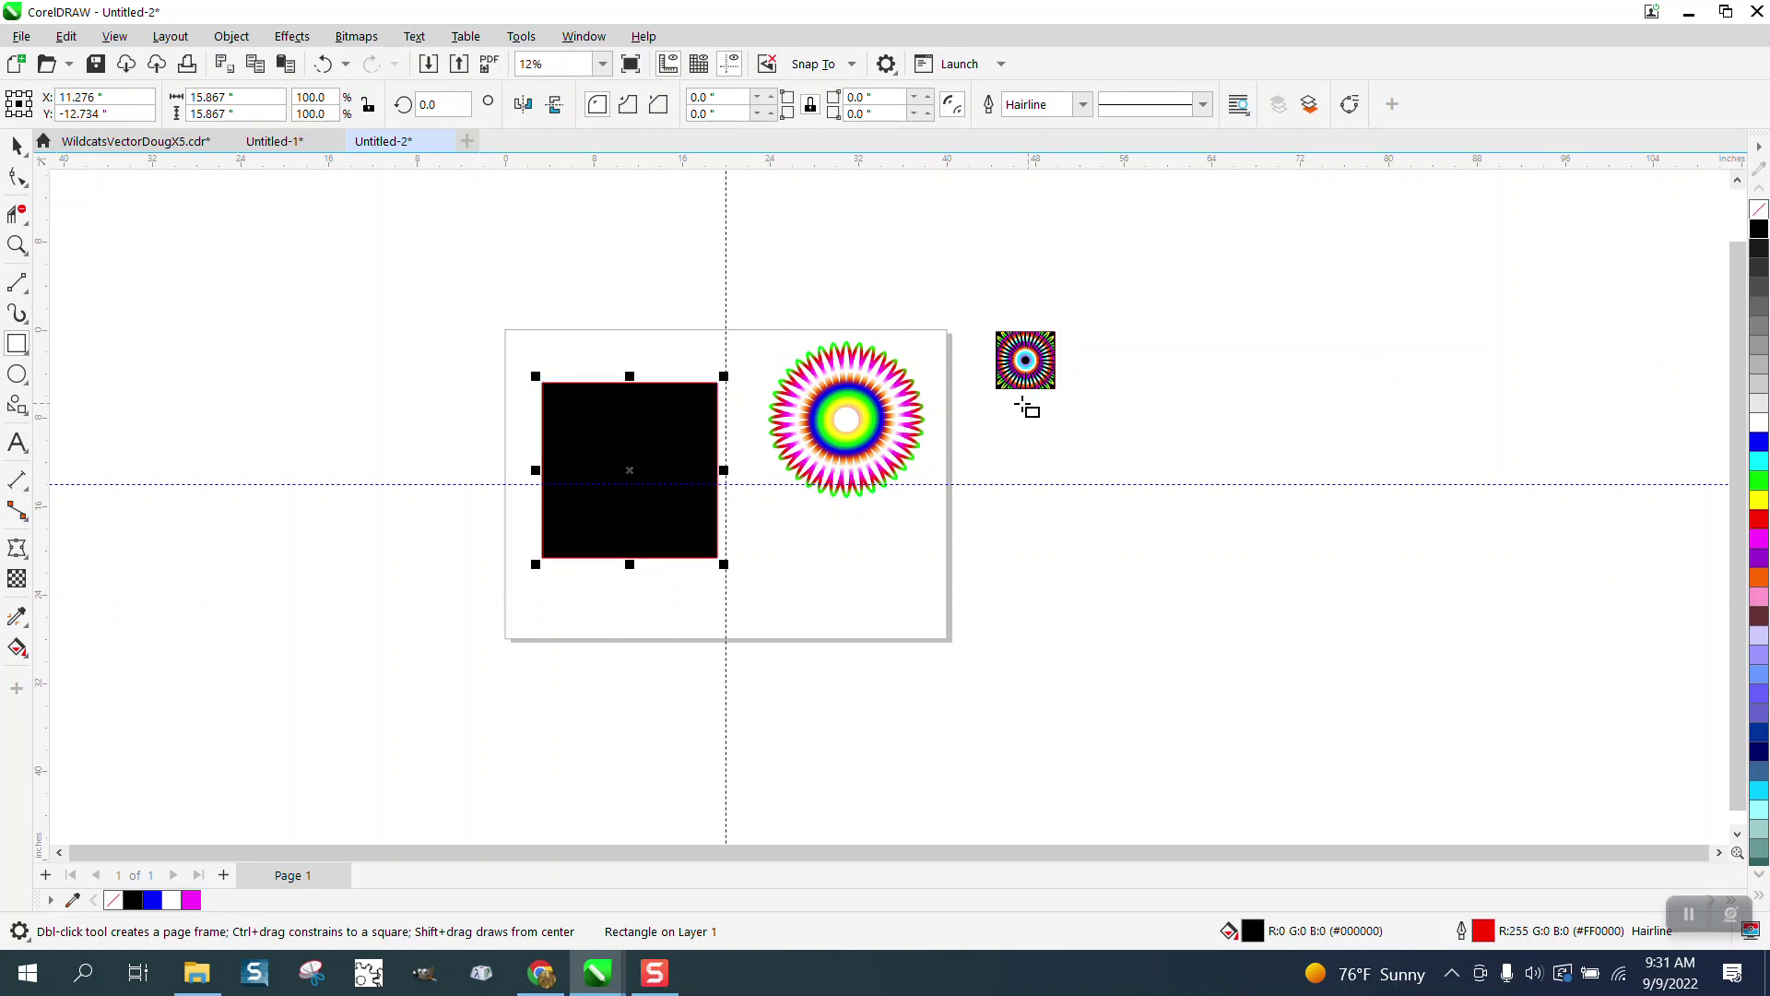
pyautogui.click(17, 145)
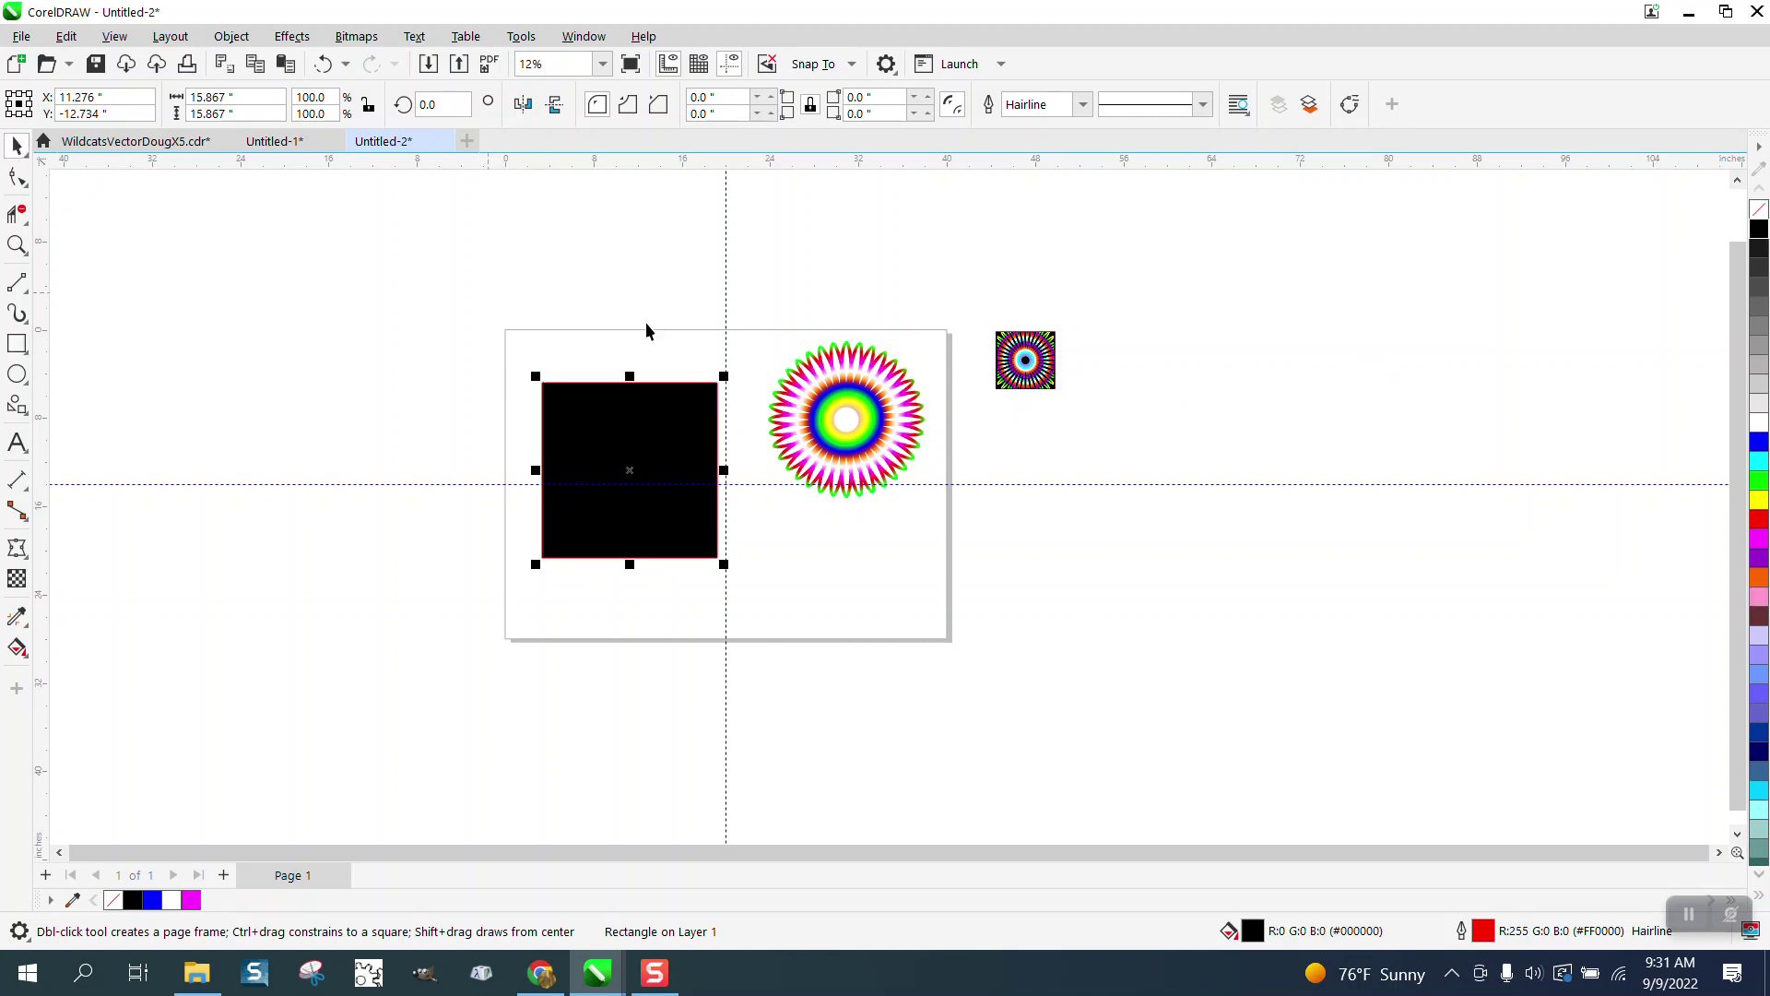
# Center the petal design and the black square on the page, and send the square behind the petals
pyautogui.click(859, 385)
pyautogui.press('p')
pyautogui.click(701, 398)
pyautogui.press('p')
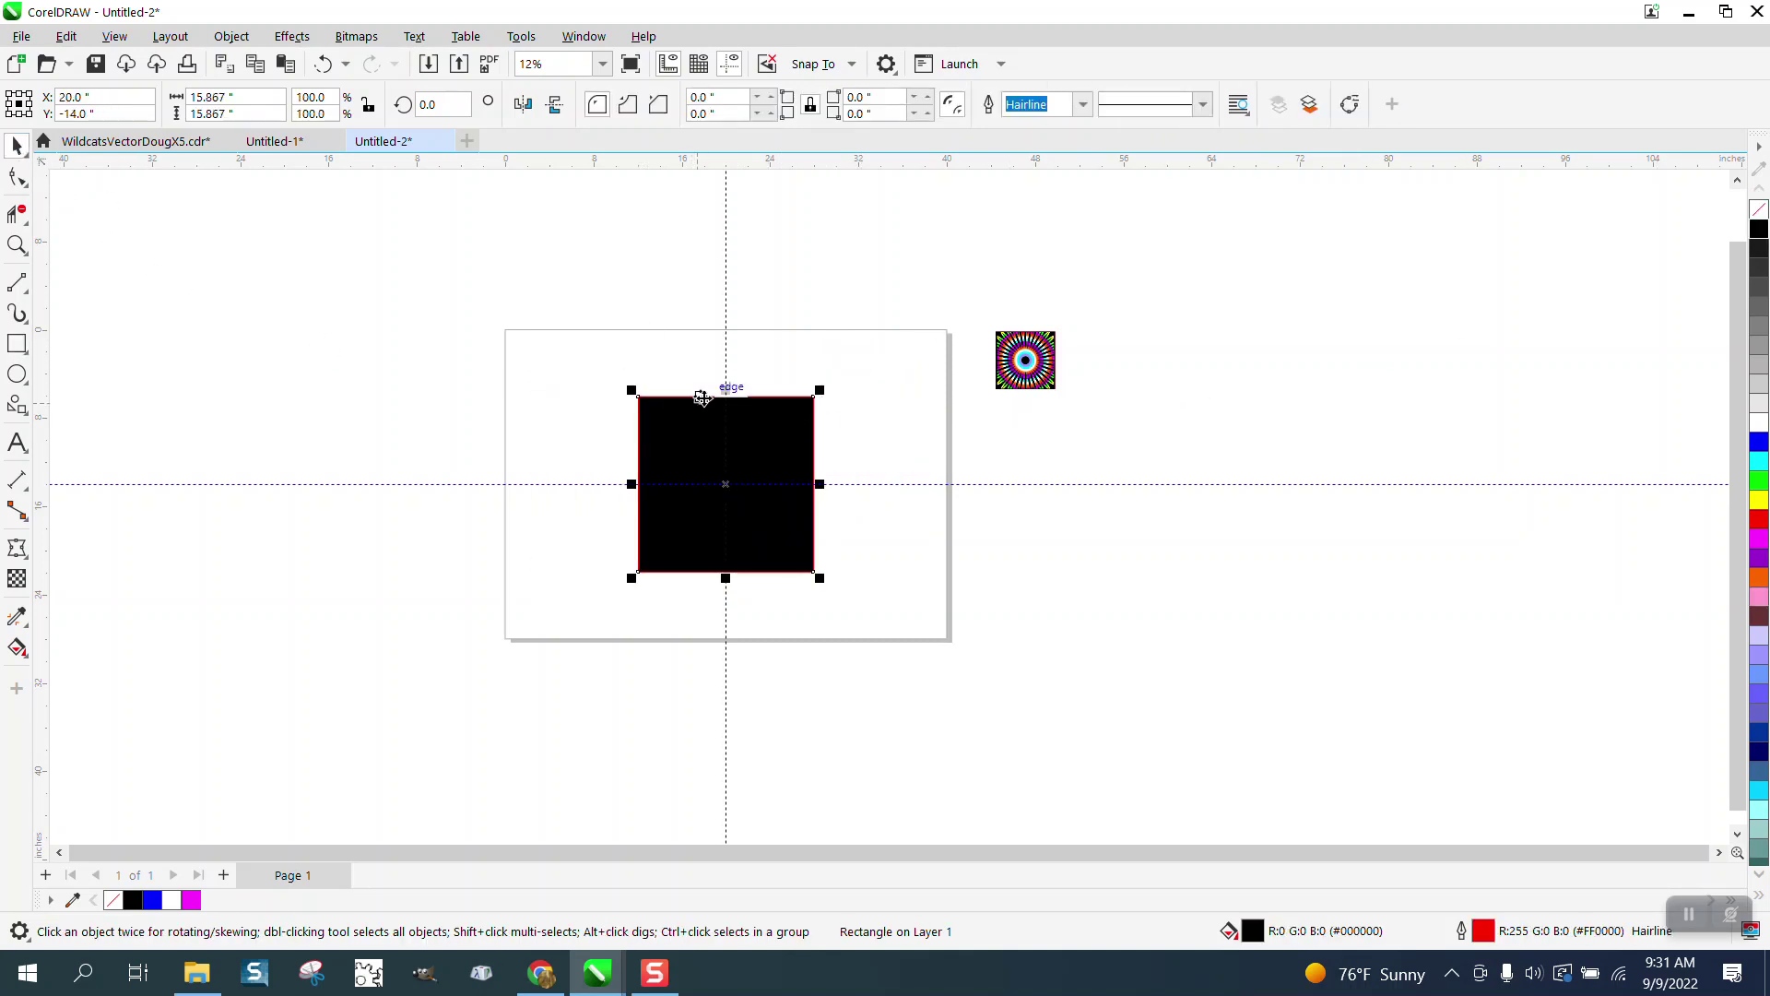
pyautogui.click(232, 38)
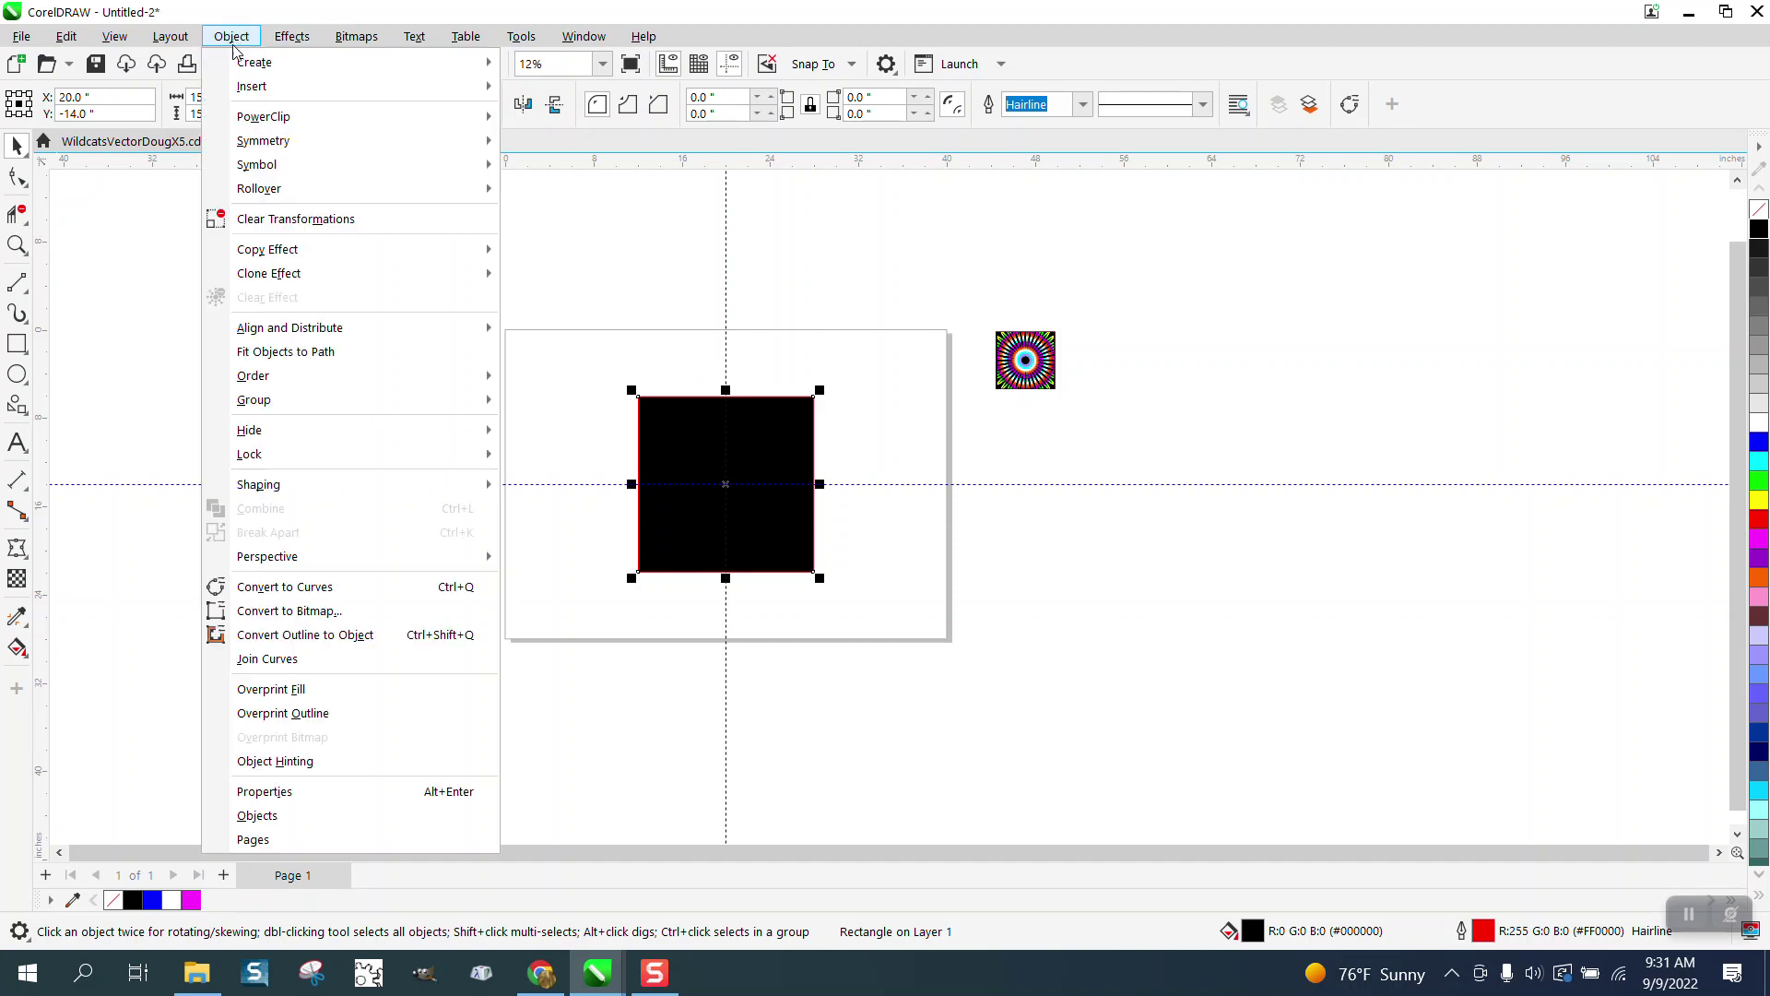
pyautogui.moveTo(253, 375)
pyautogui.click(572, 406)
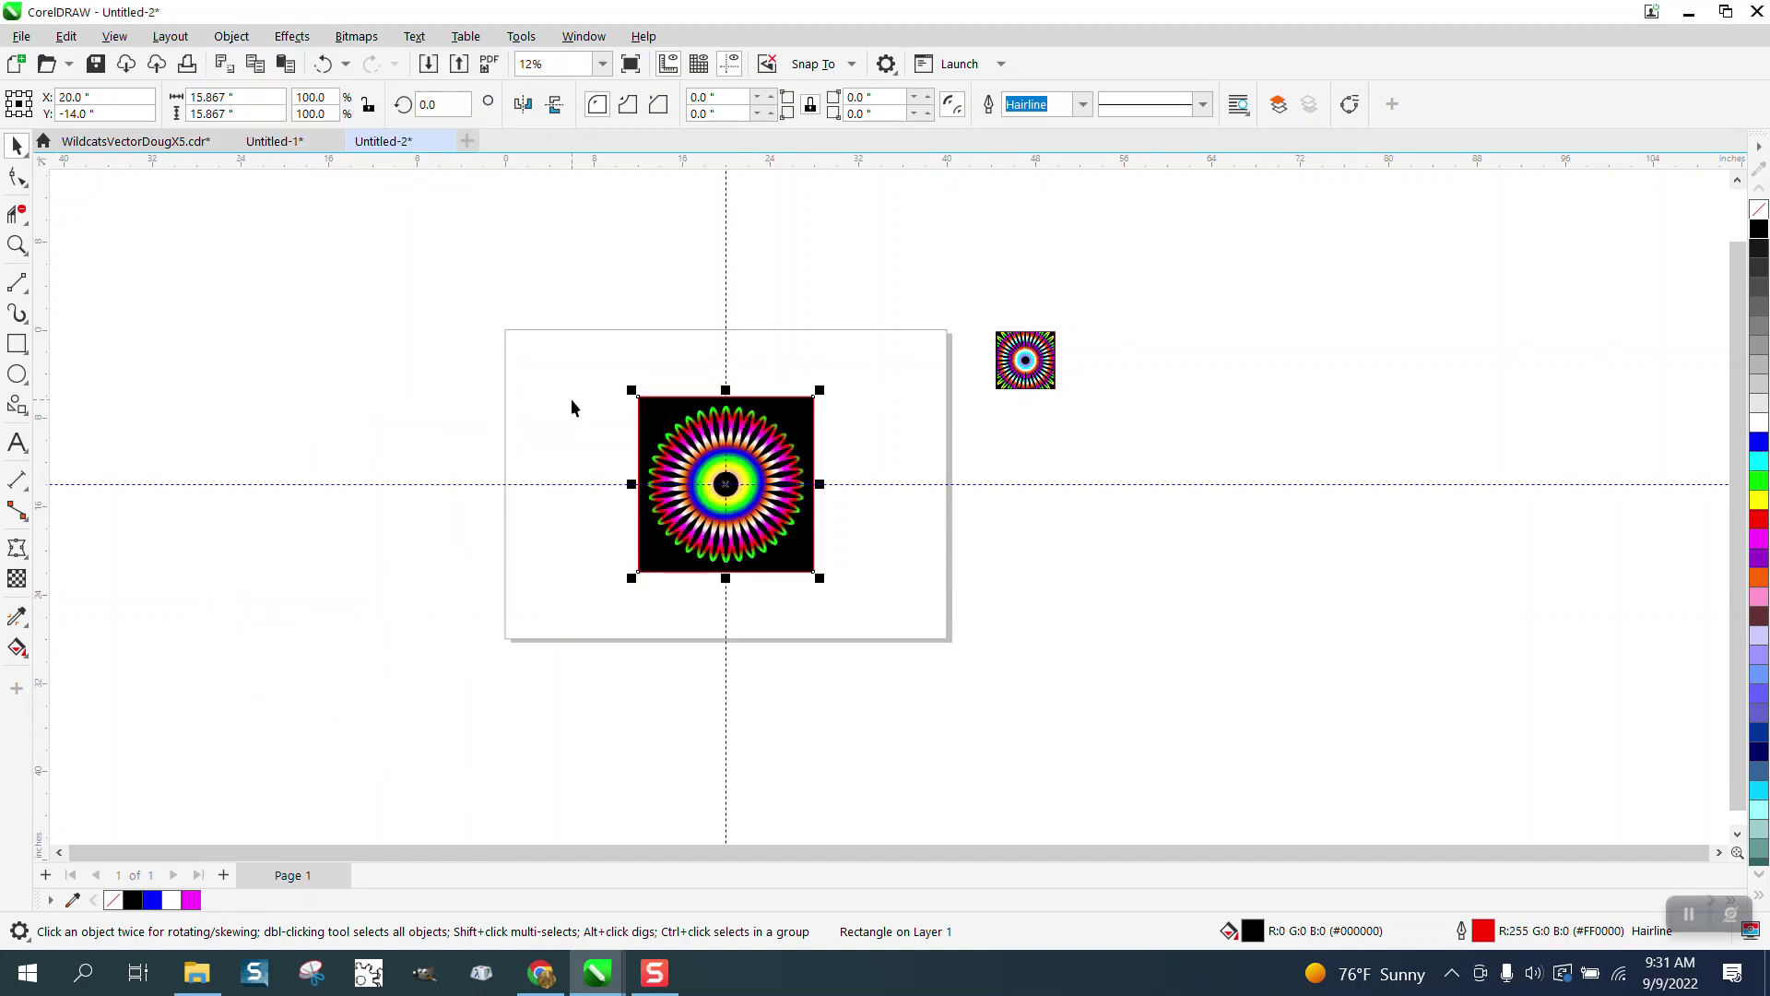
# Move the black square toward the page's left edge and the petal design off the page, below the sunburst bitmap
pyautogui.click(16, 244)
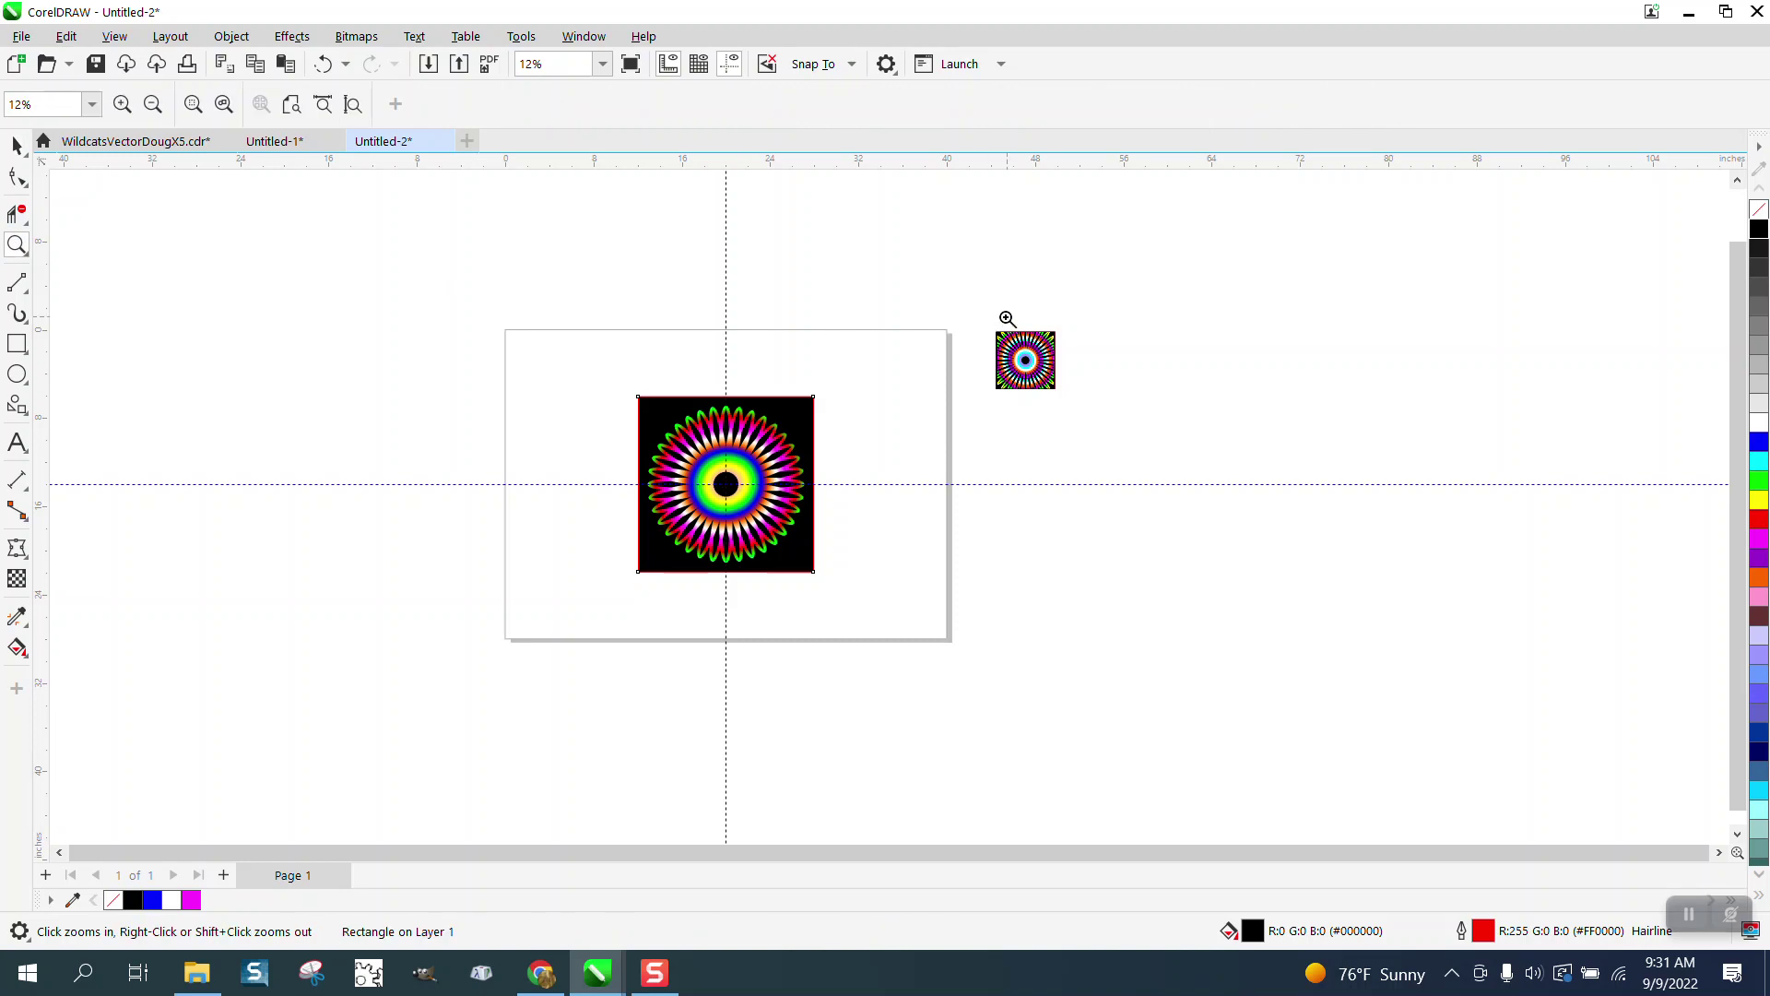
pyautogui.moveTo(1005, 316); pyautogui.dragTo(1146, 424)
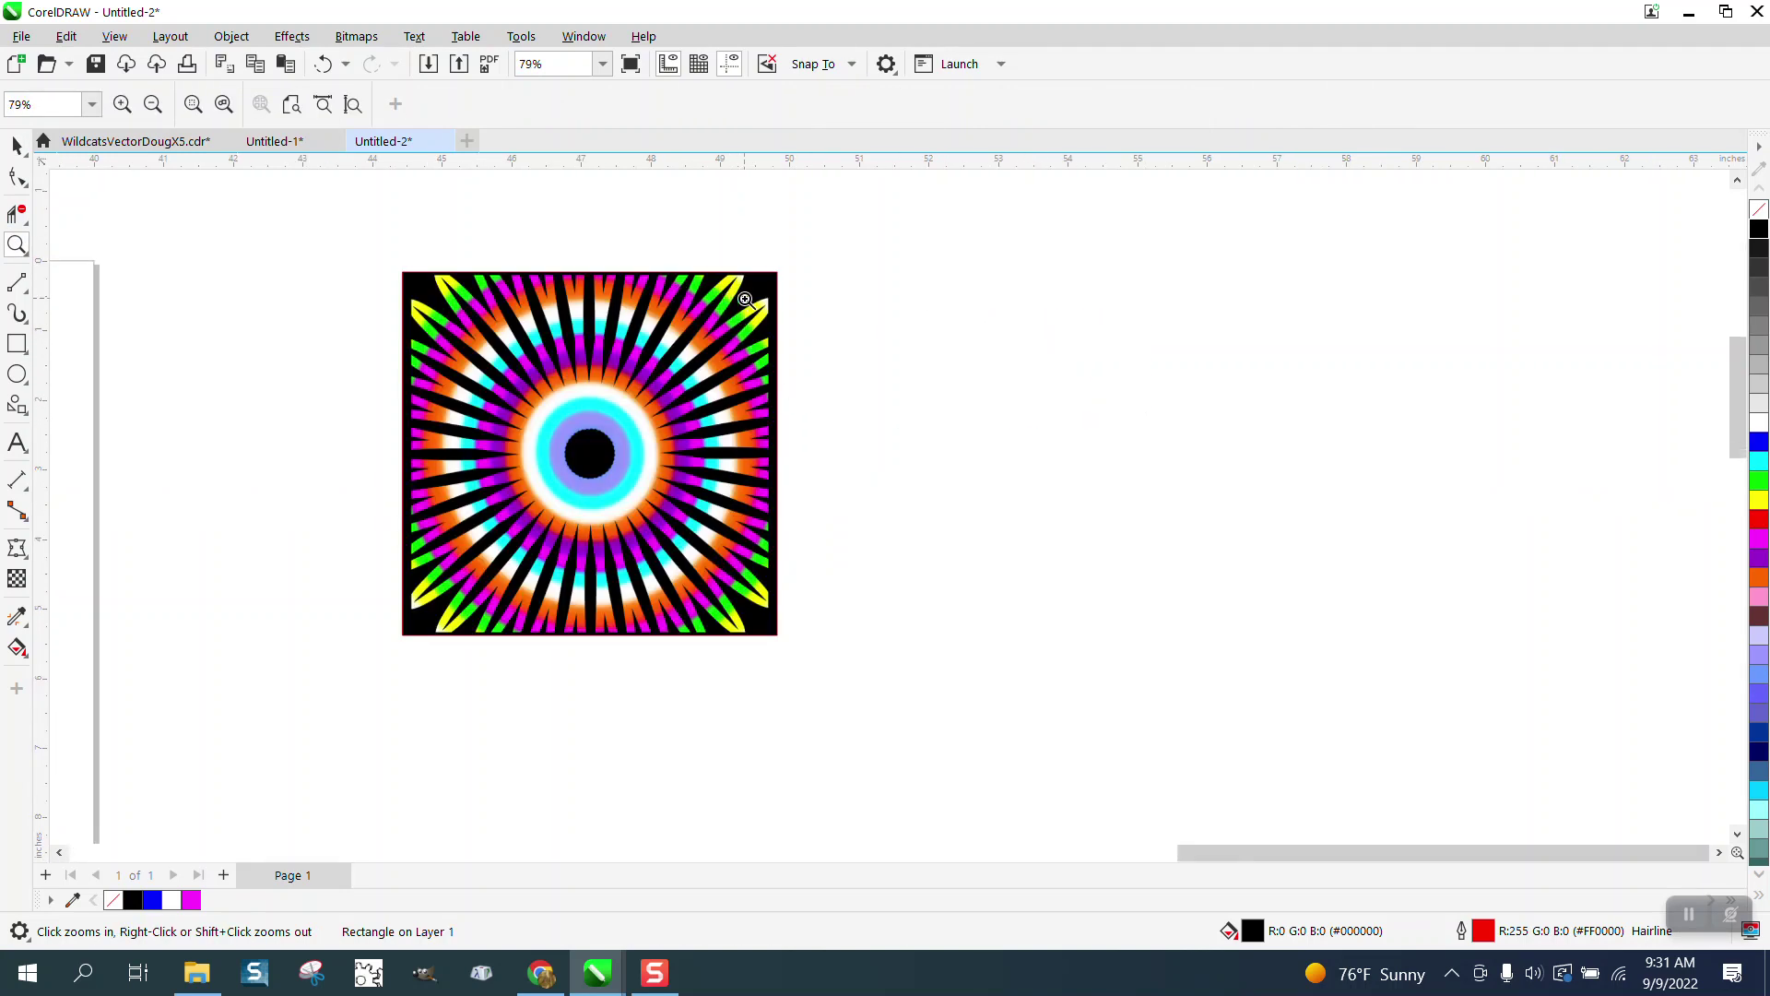
pyautogui.scroll(-5, 777, 290)
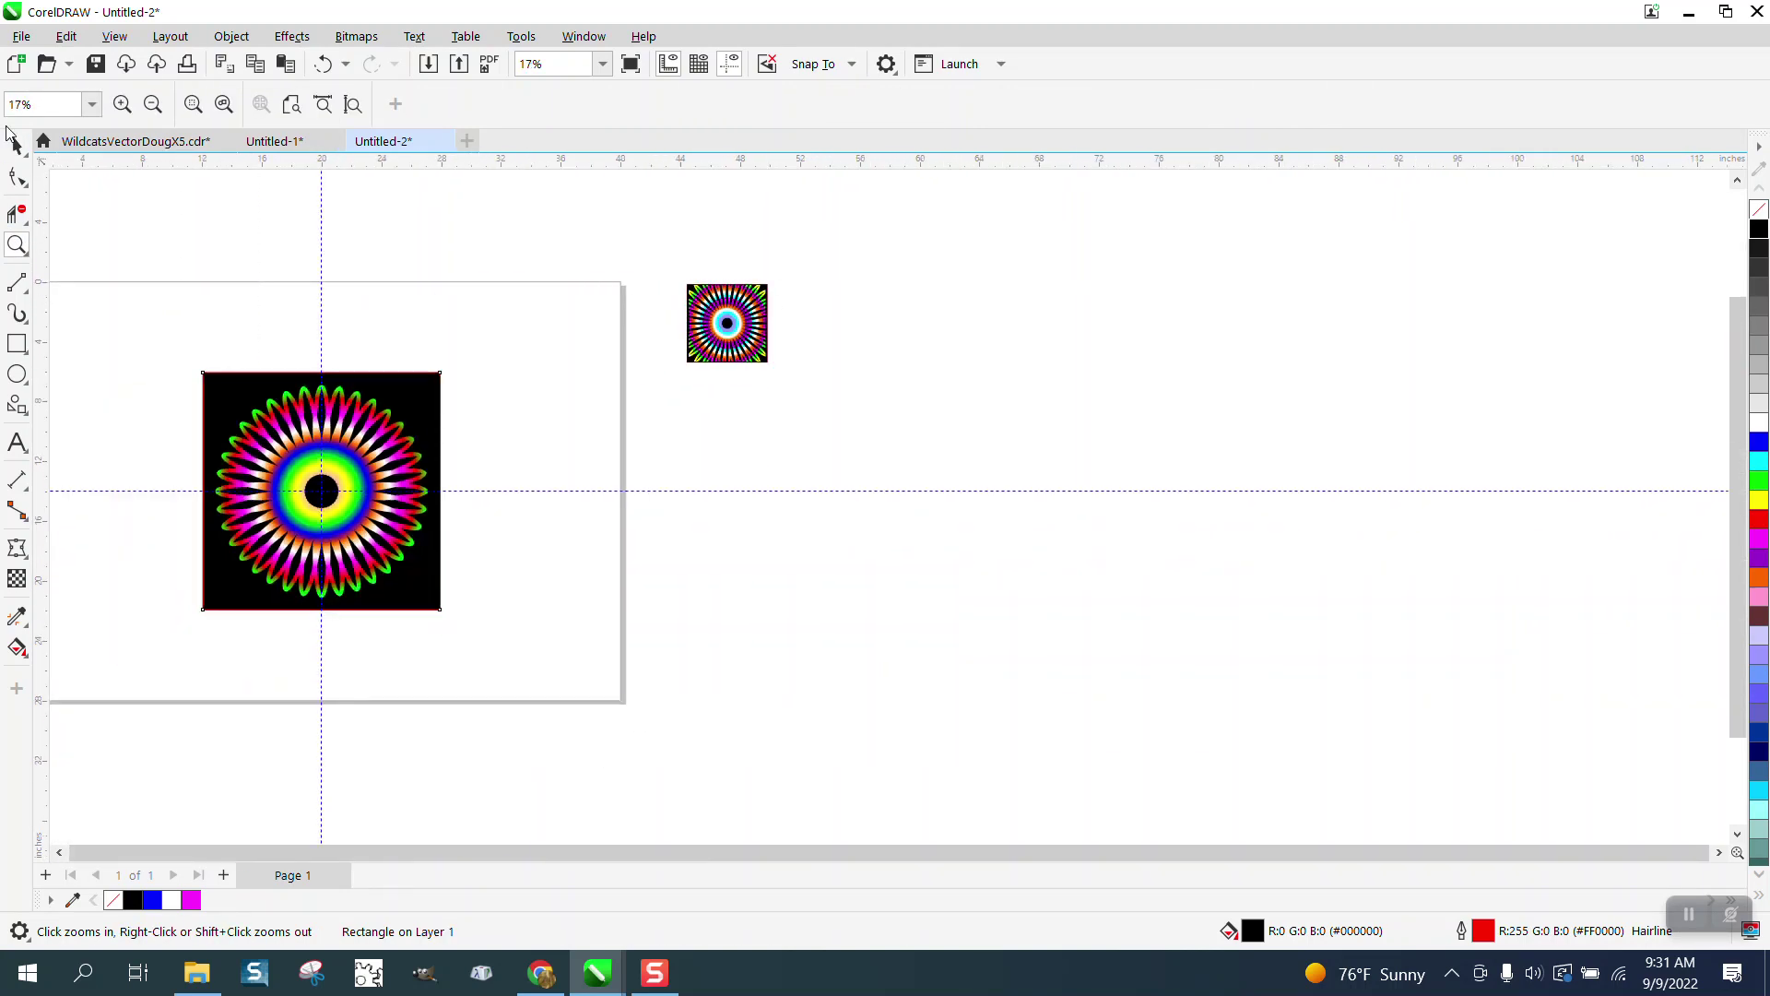
pyautogui.click(17, 146)
pyautogui.click(283, 396)
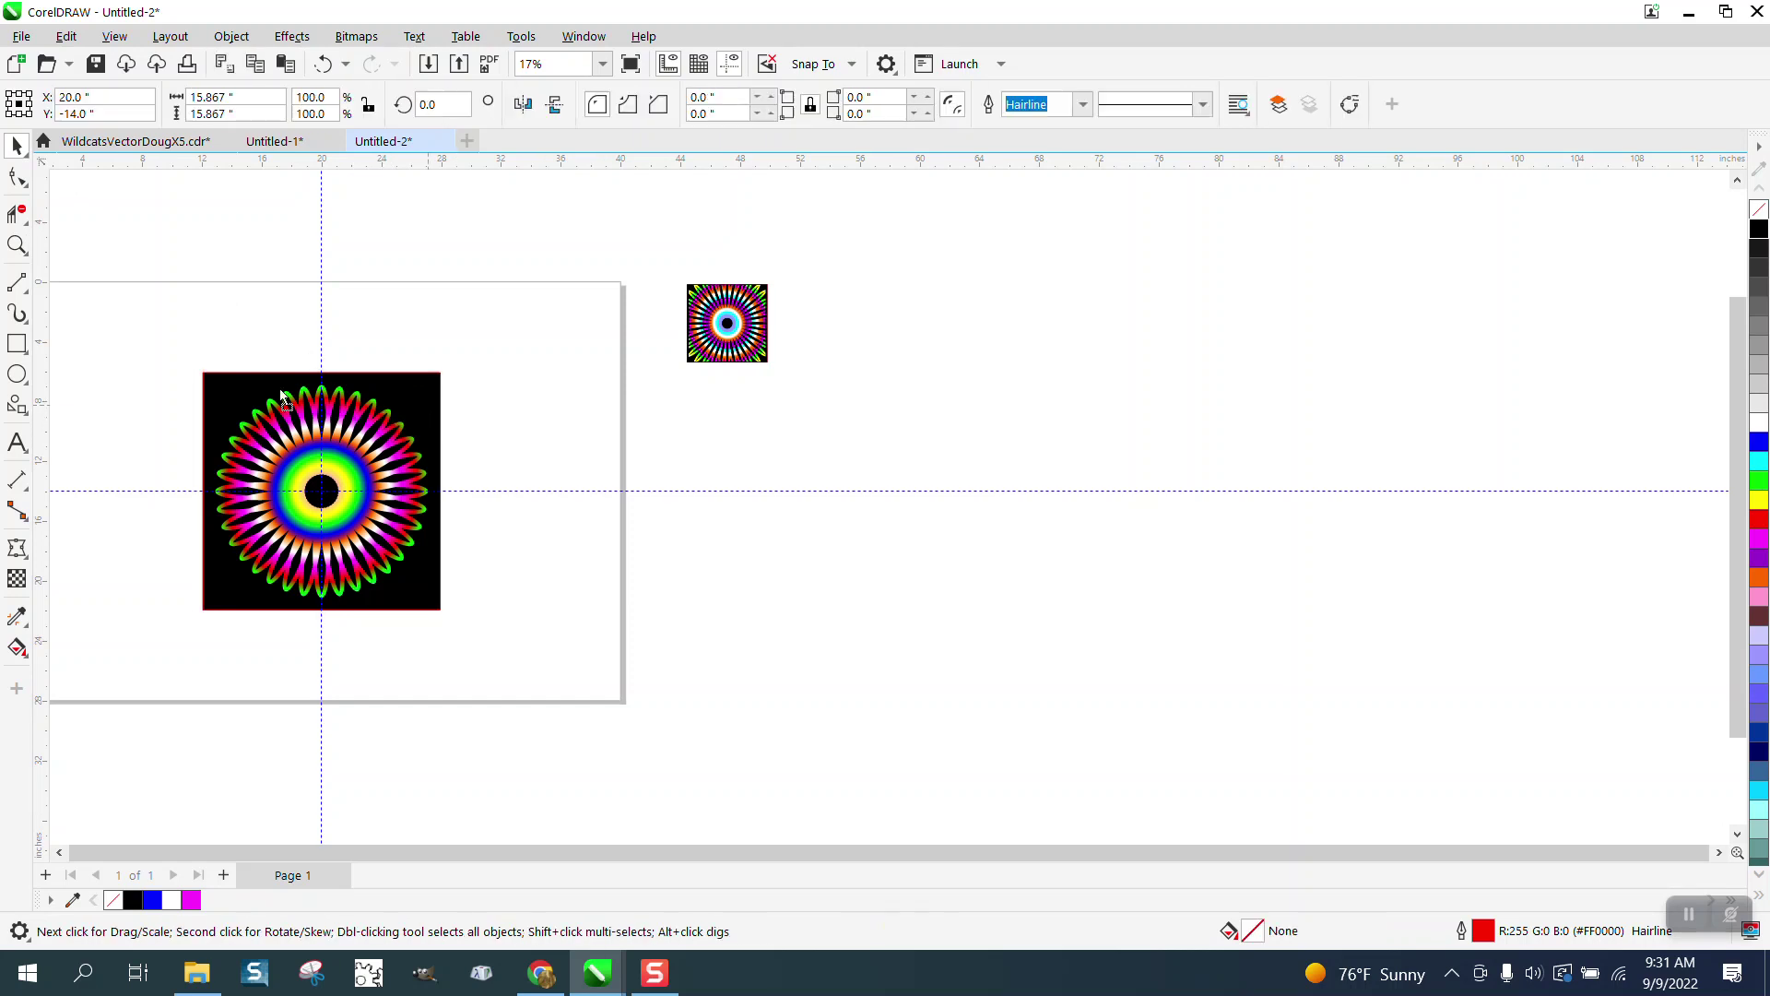
pyautogui.moveTo(283, 396); pyautogui.dragTo(92, 372)
pyautogui.moveTo(323, 442); pyautogui.dragTo(785, 475)
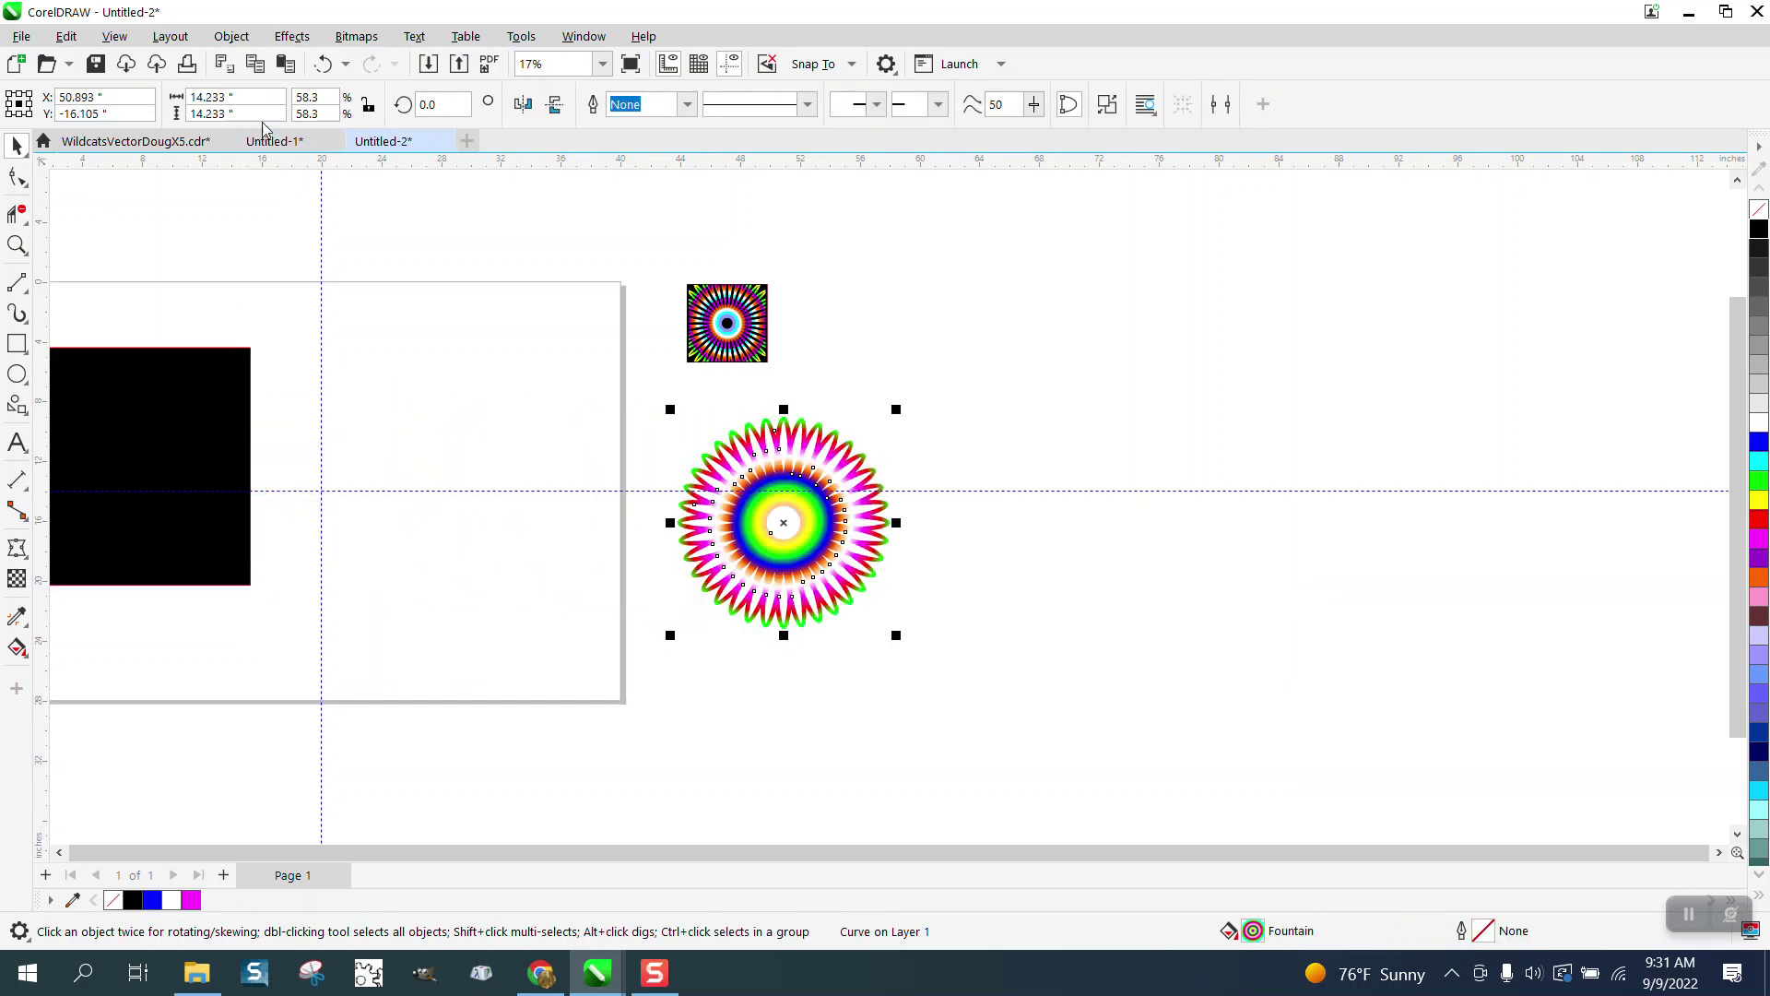
# Set the petal design's width and height to 15 inches
pyautogui.click(207, 97)
pyautogui.write('15')
pyautogui.press('Return')
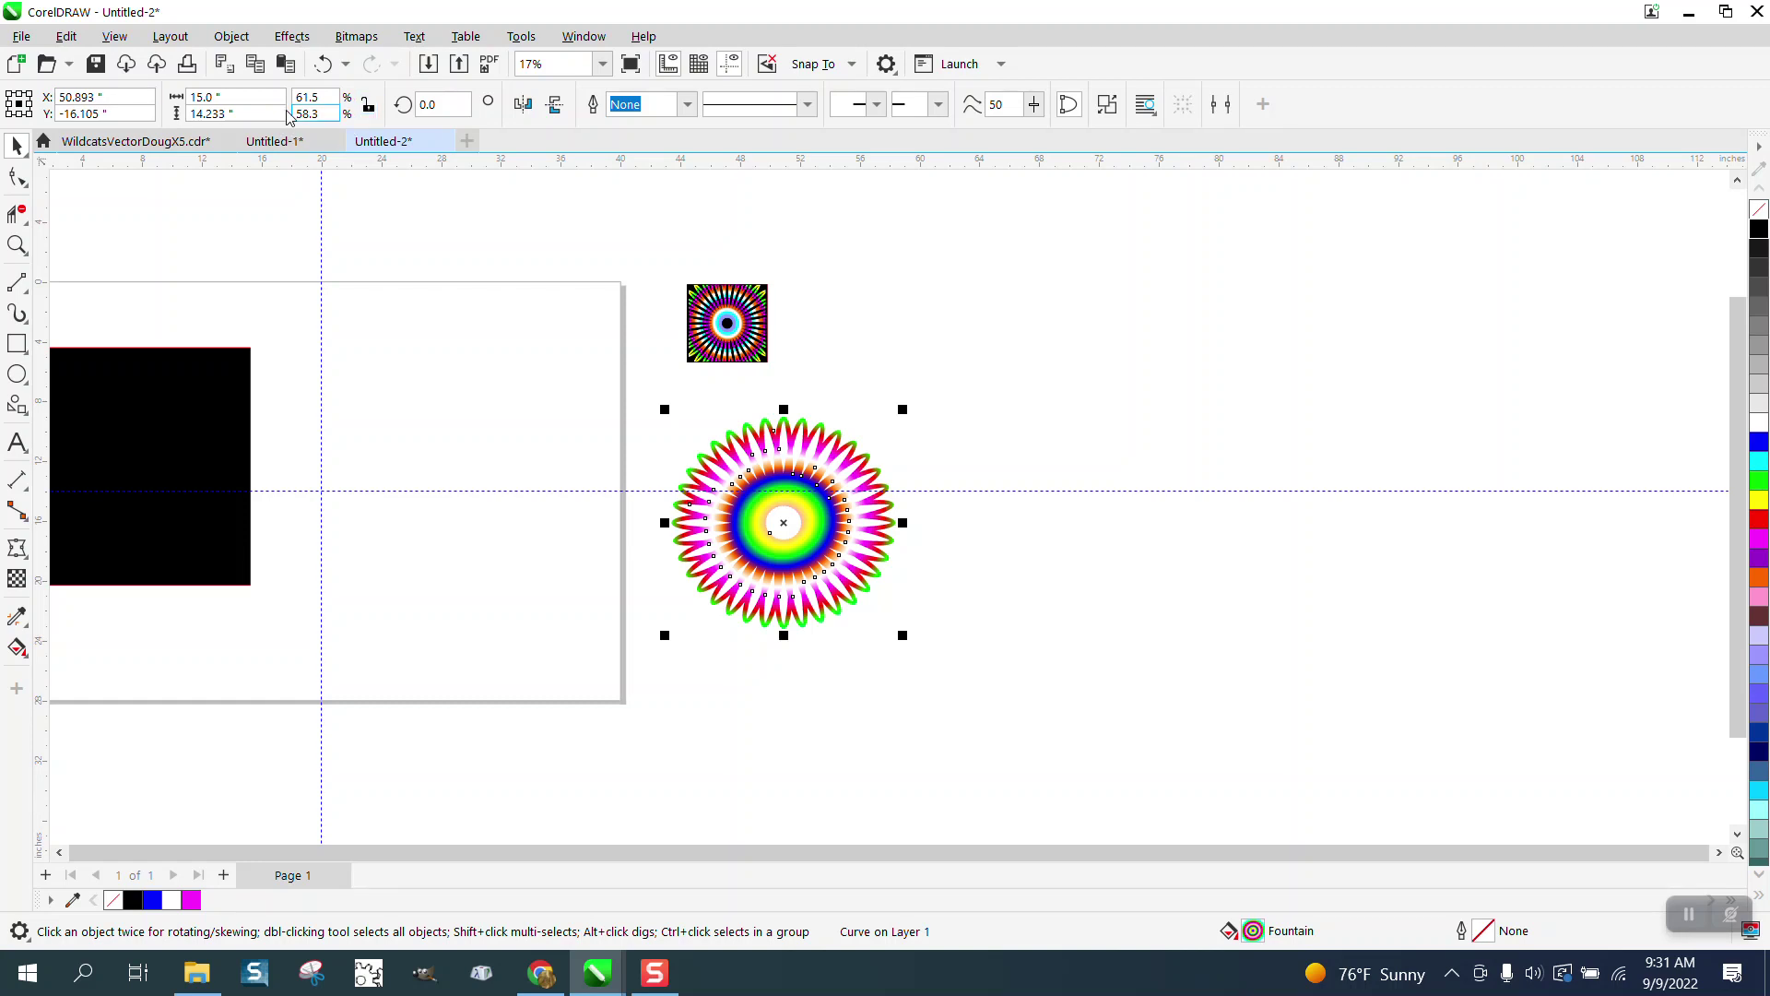
pyautogui.click(230, 114)
pyautogui.write('15')
pyautogui.press('Return')
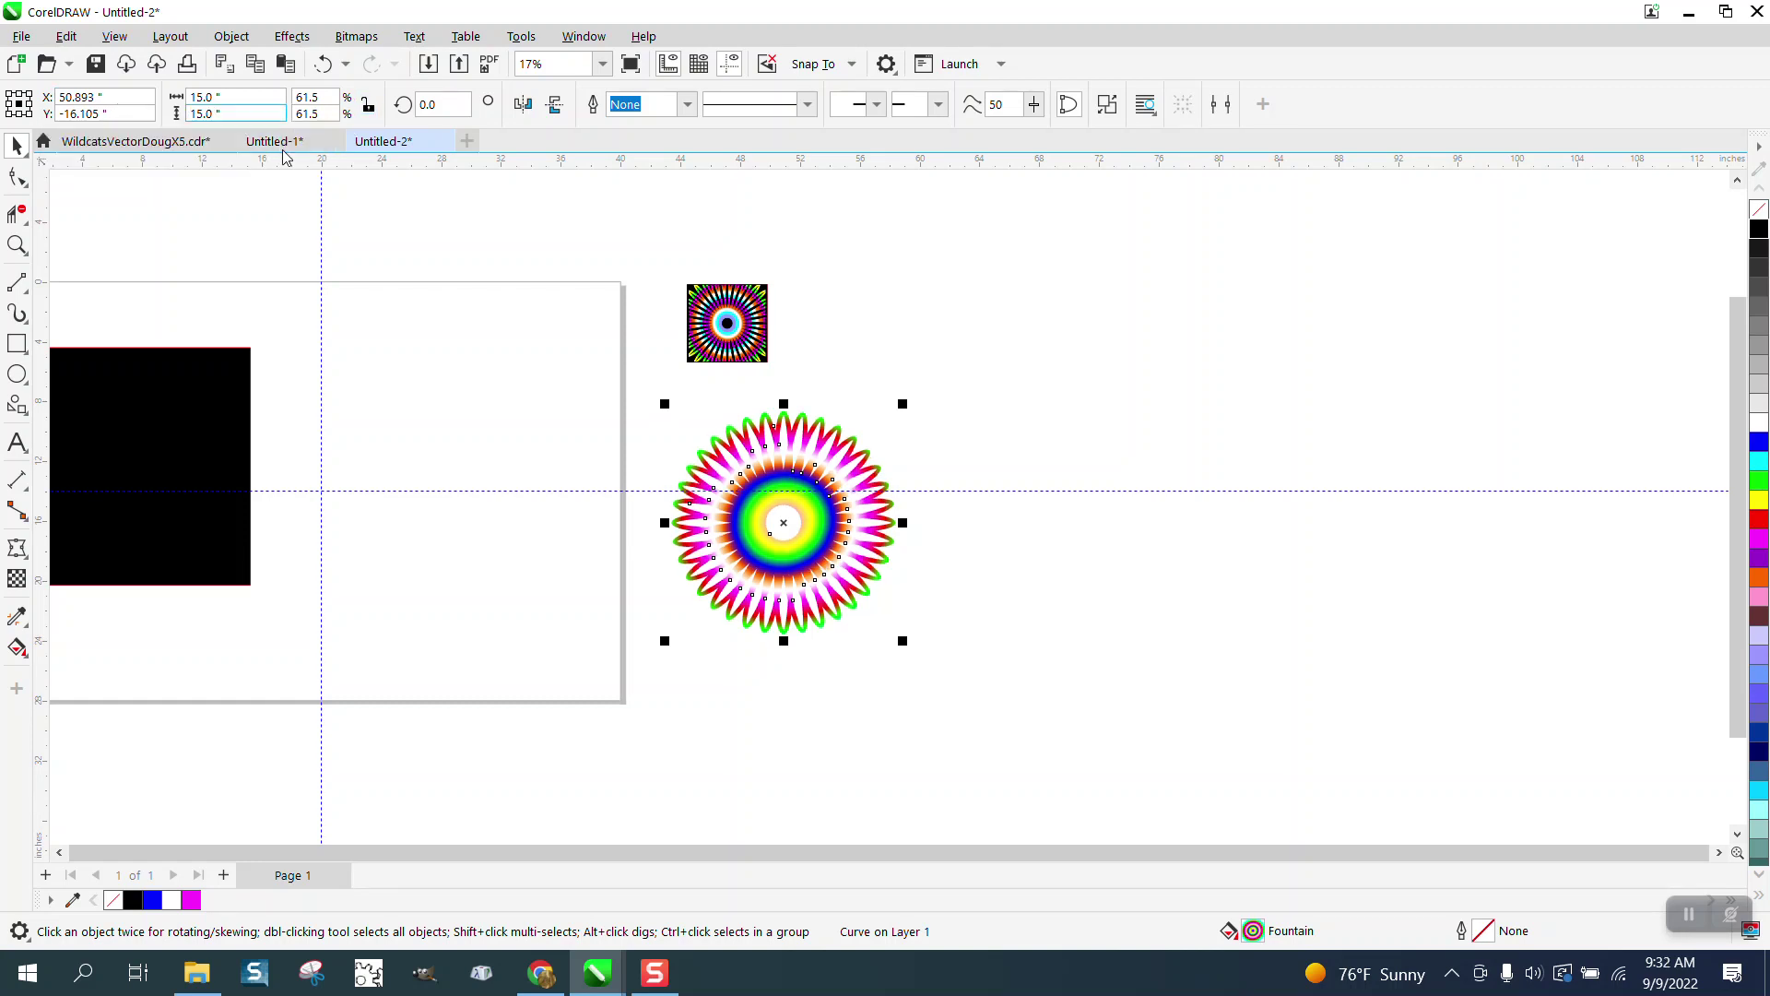
# Draw a square to the right of the petal design and set its width and height to 12 inches
pyautogui.click(17, 343)
pyautogui.moveTo(1331, 410)
pyautogui.mouseDown()
pyautogui.moveTo(1134, 557)
pyautogui.moveTo(1114, 627)
pyautogui.mouseUp()
pyautogui.click(230, 97)
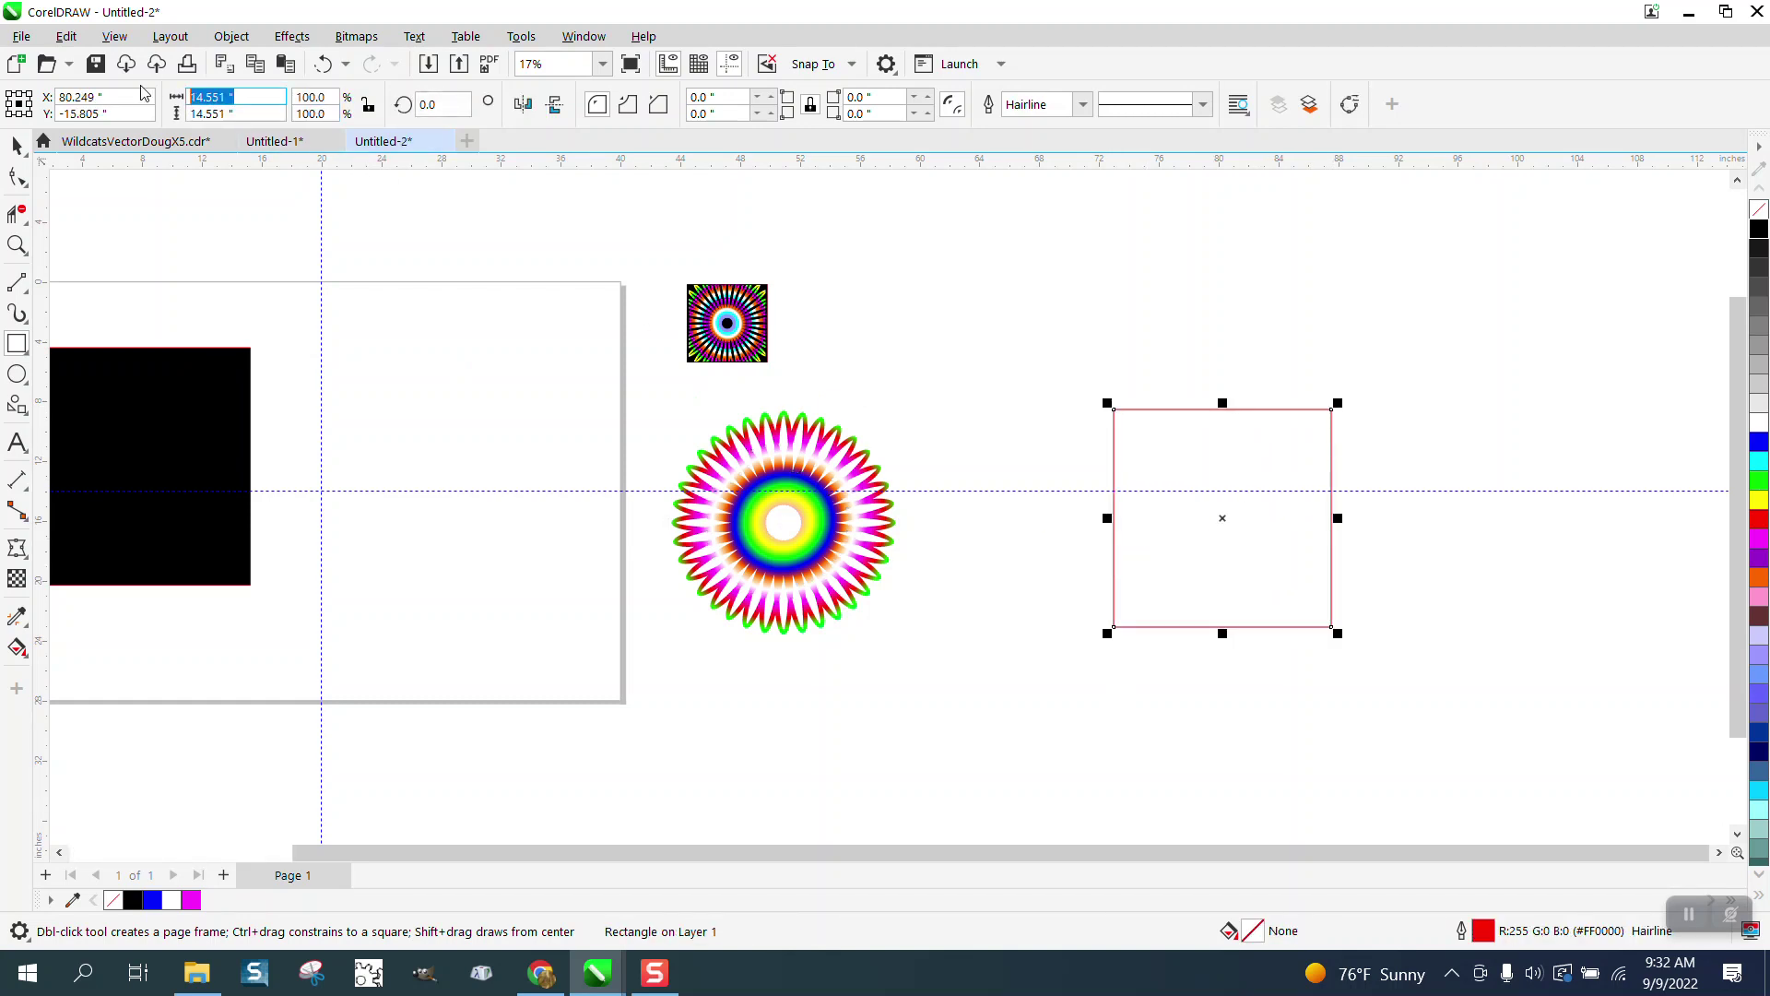
pyautogui.write('12')
pyautogui.press('Return')
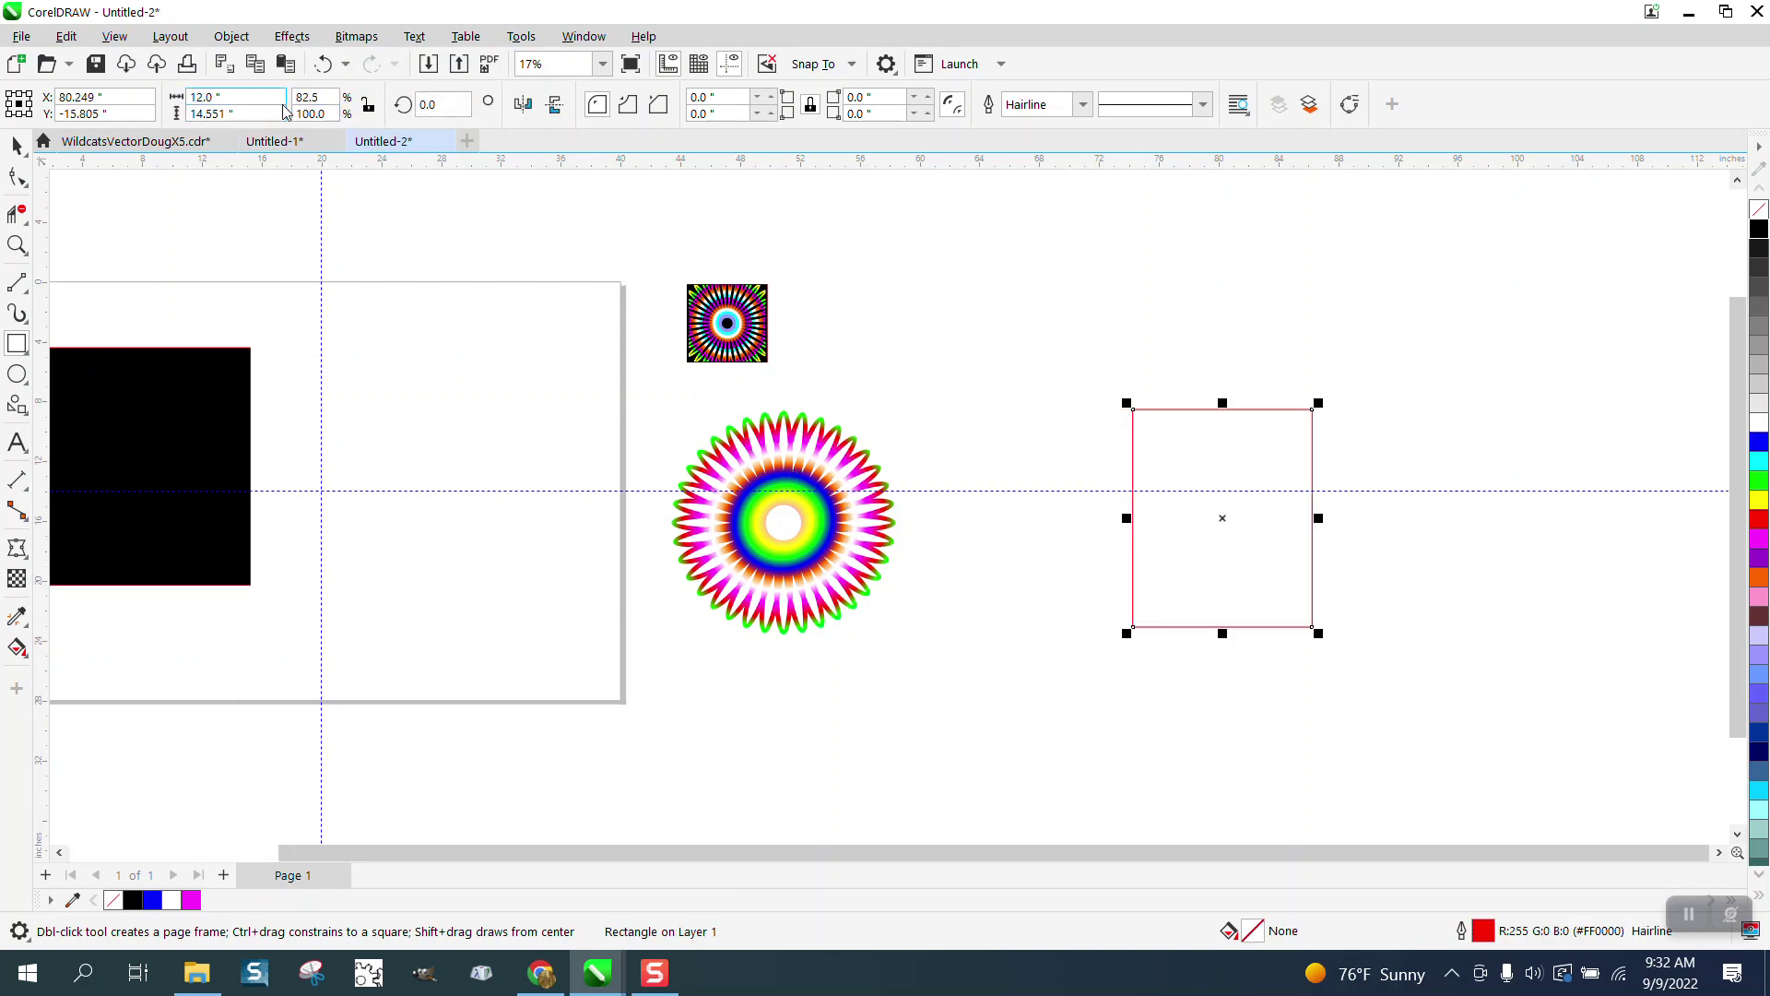
pyautogui.press('Tab')
pyautogui.write('12')
pyautogui.press('Return')
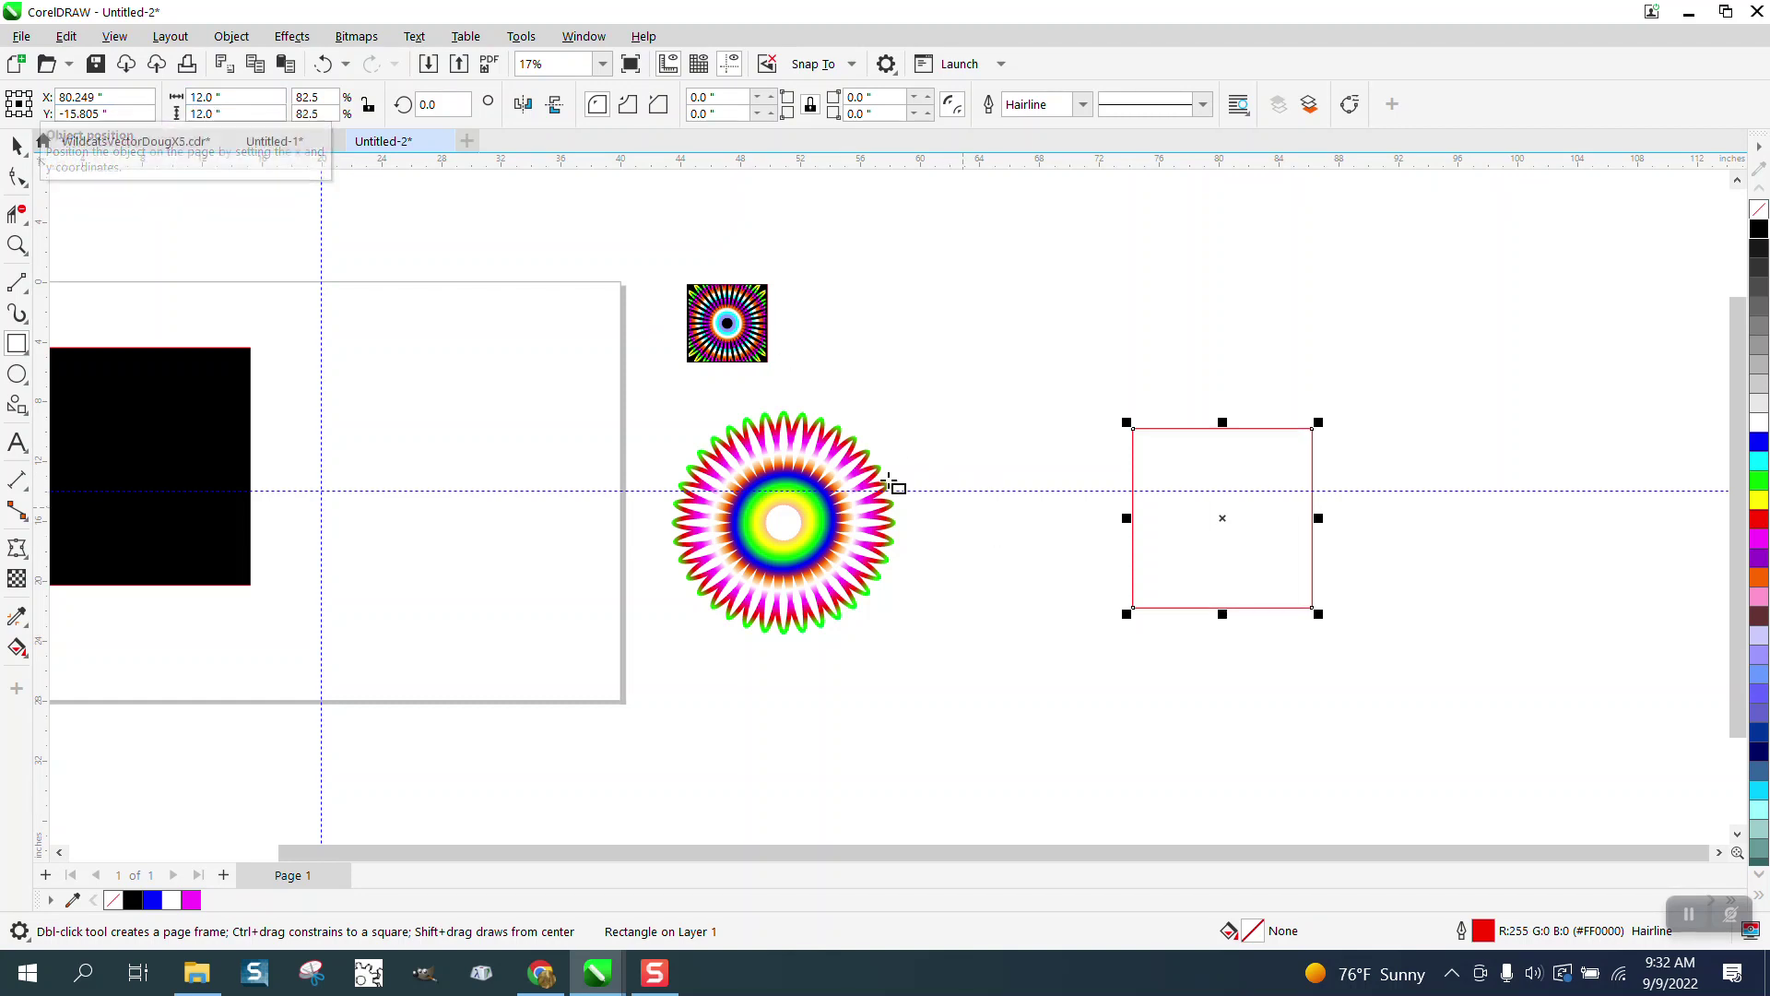
pyautogui.click(16, 144)
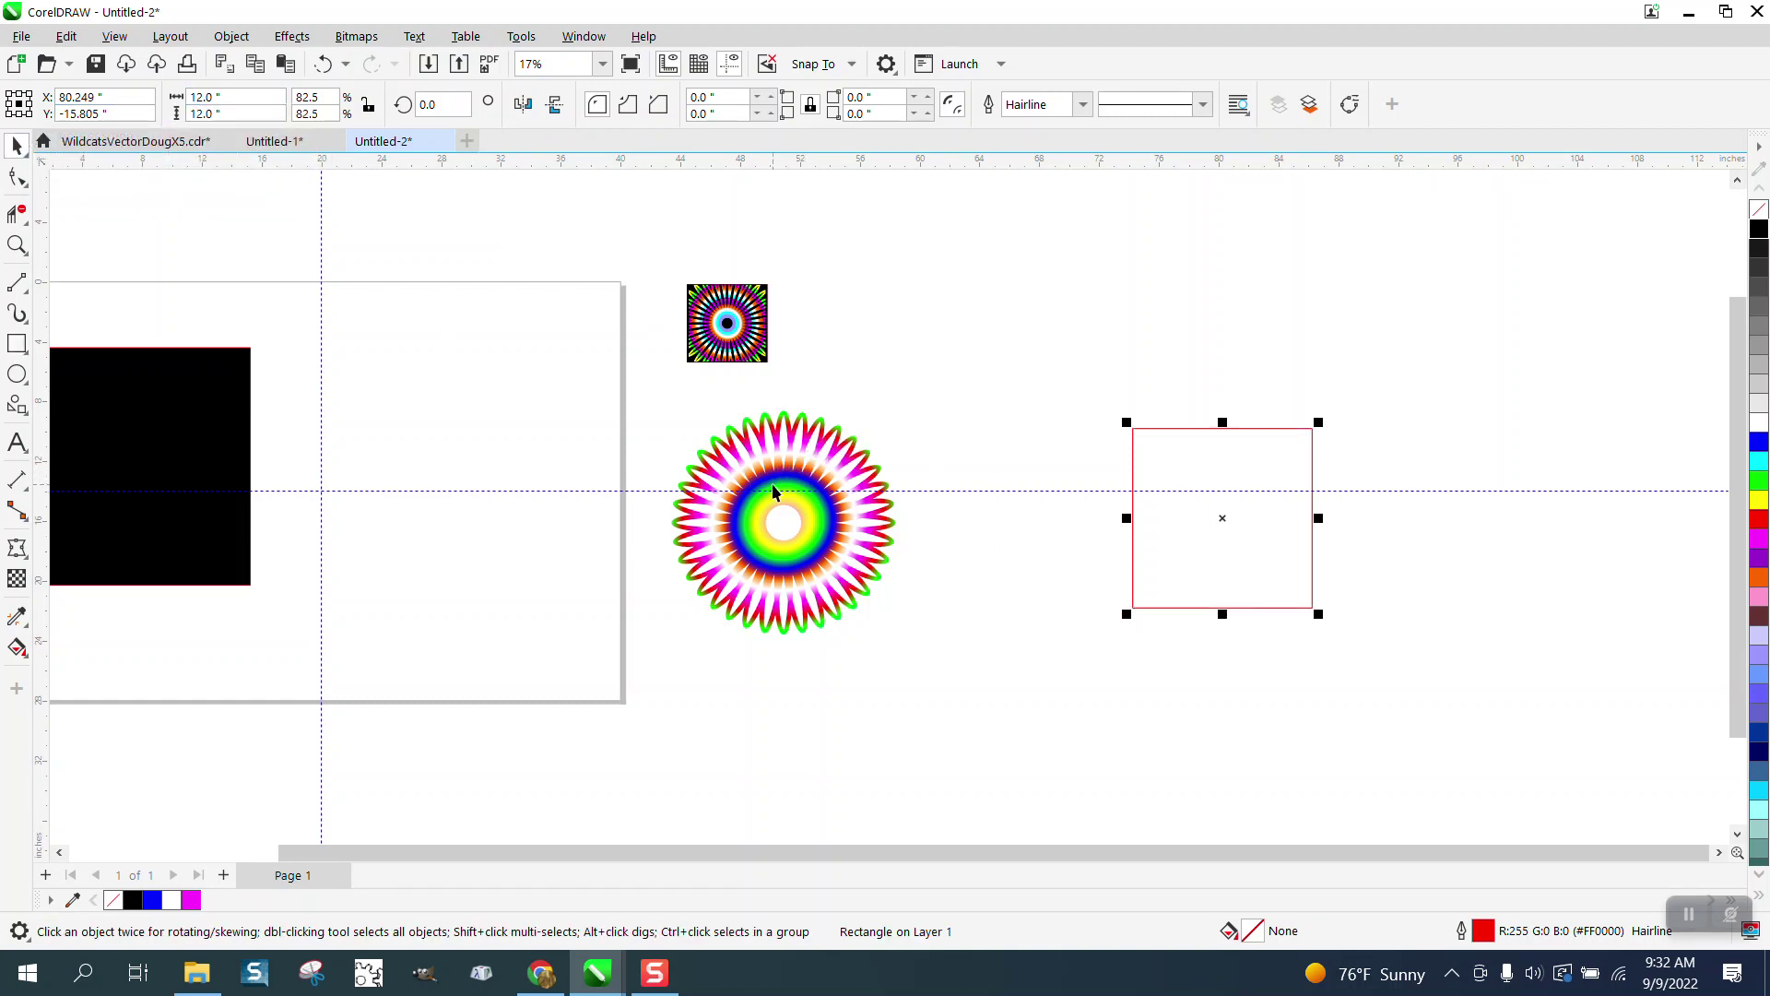
# Try placing the petal design inside the unfilled 12-inch square with PowerClip, and undo it
pyautogui.click(774, 490)
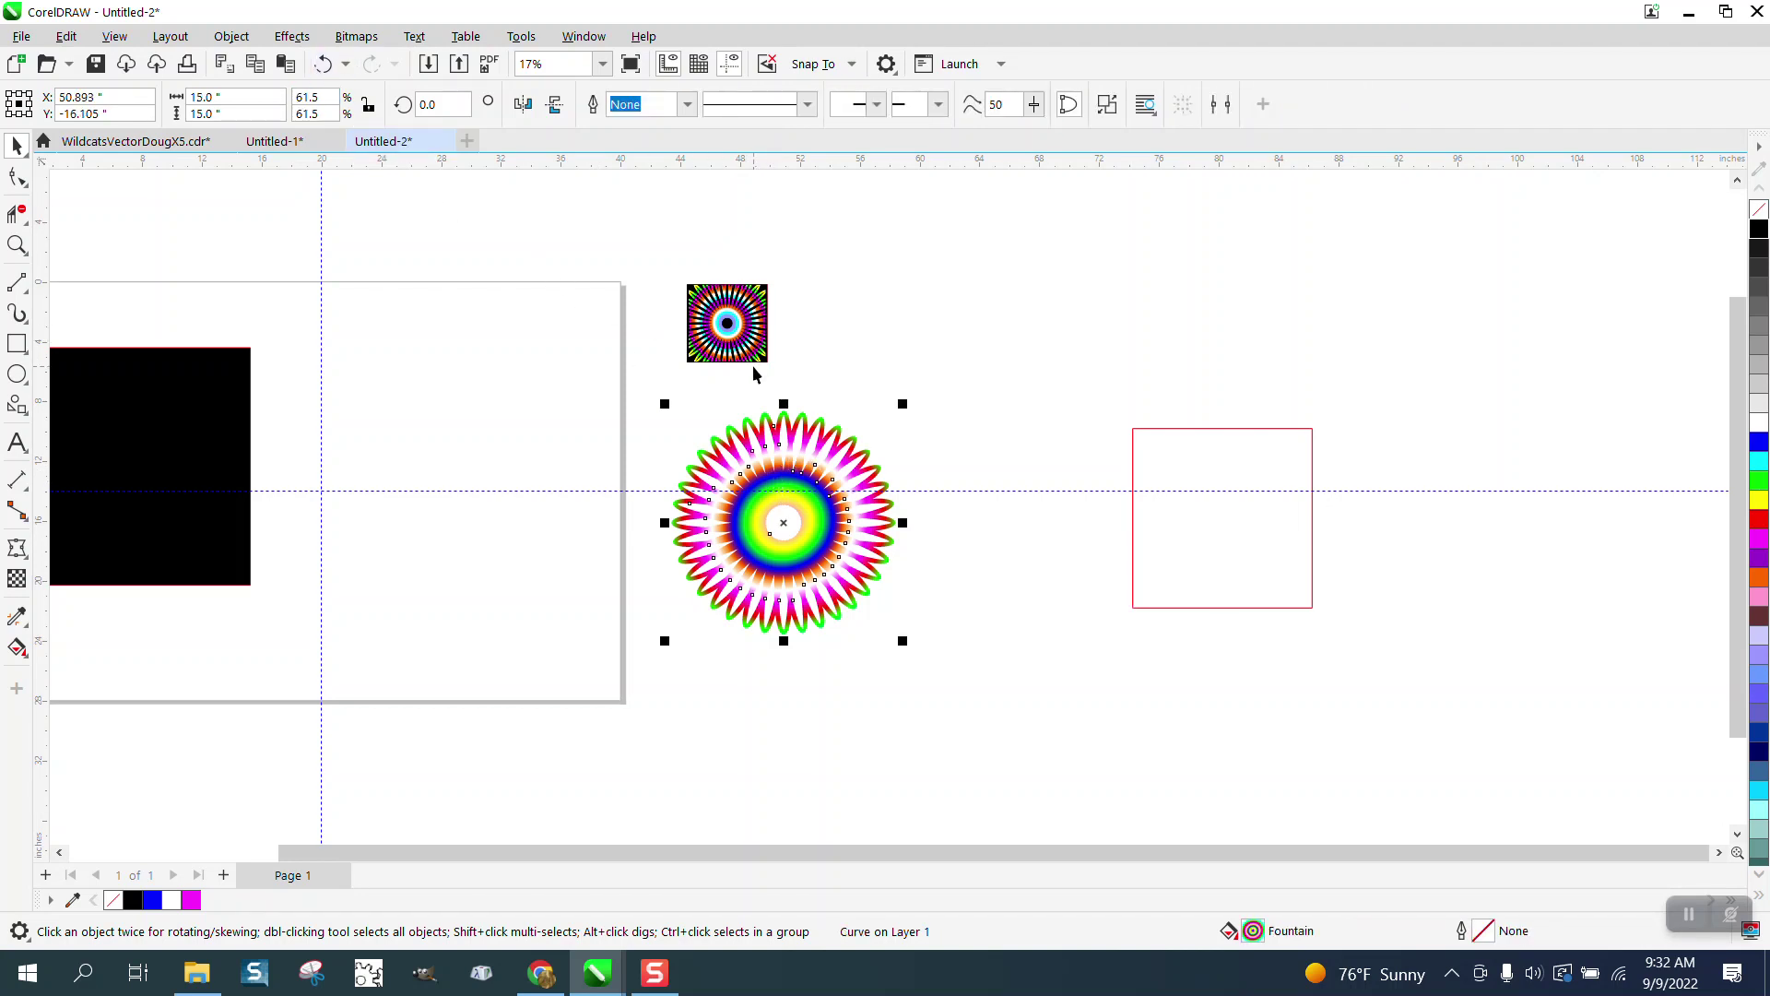
pyautogui.click(231, 37)
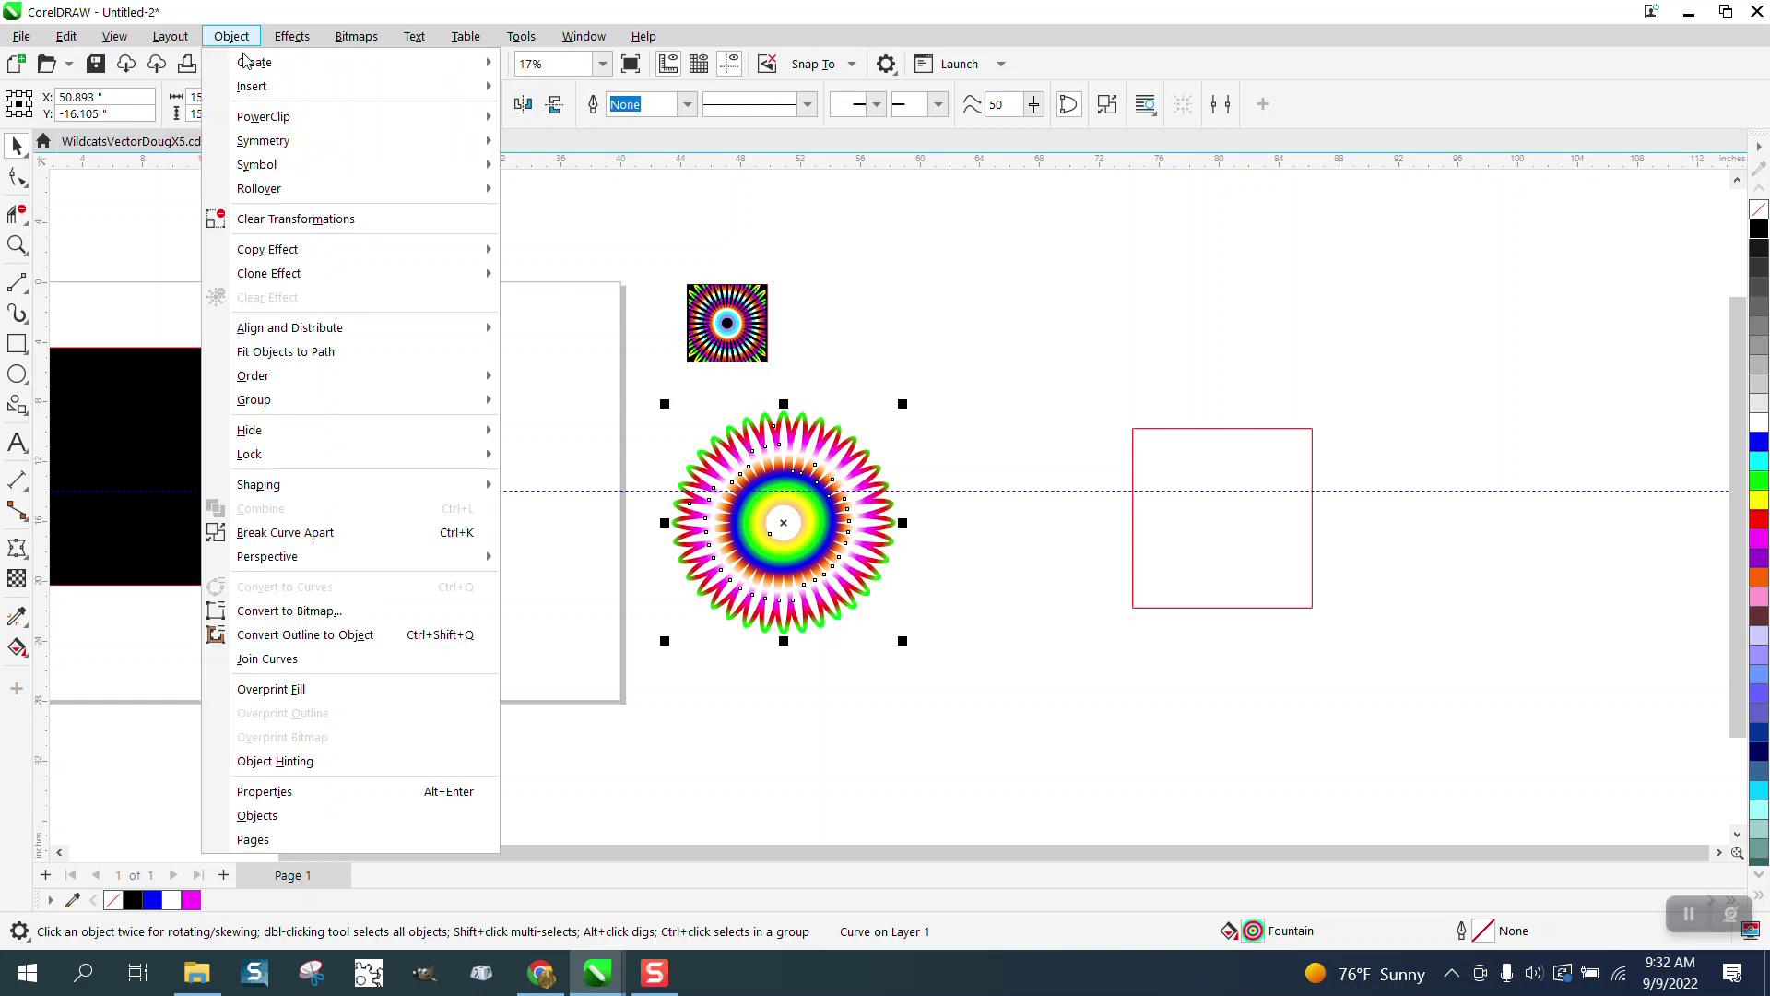
pyautogui.moveTo(373, 121)
pyautogui.click(569, 121)
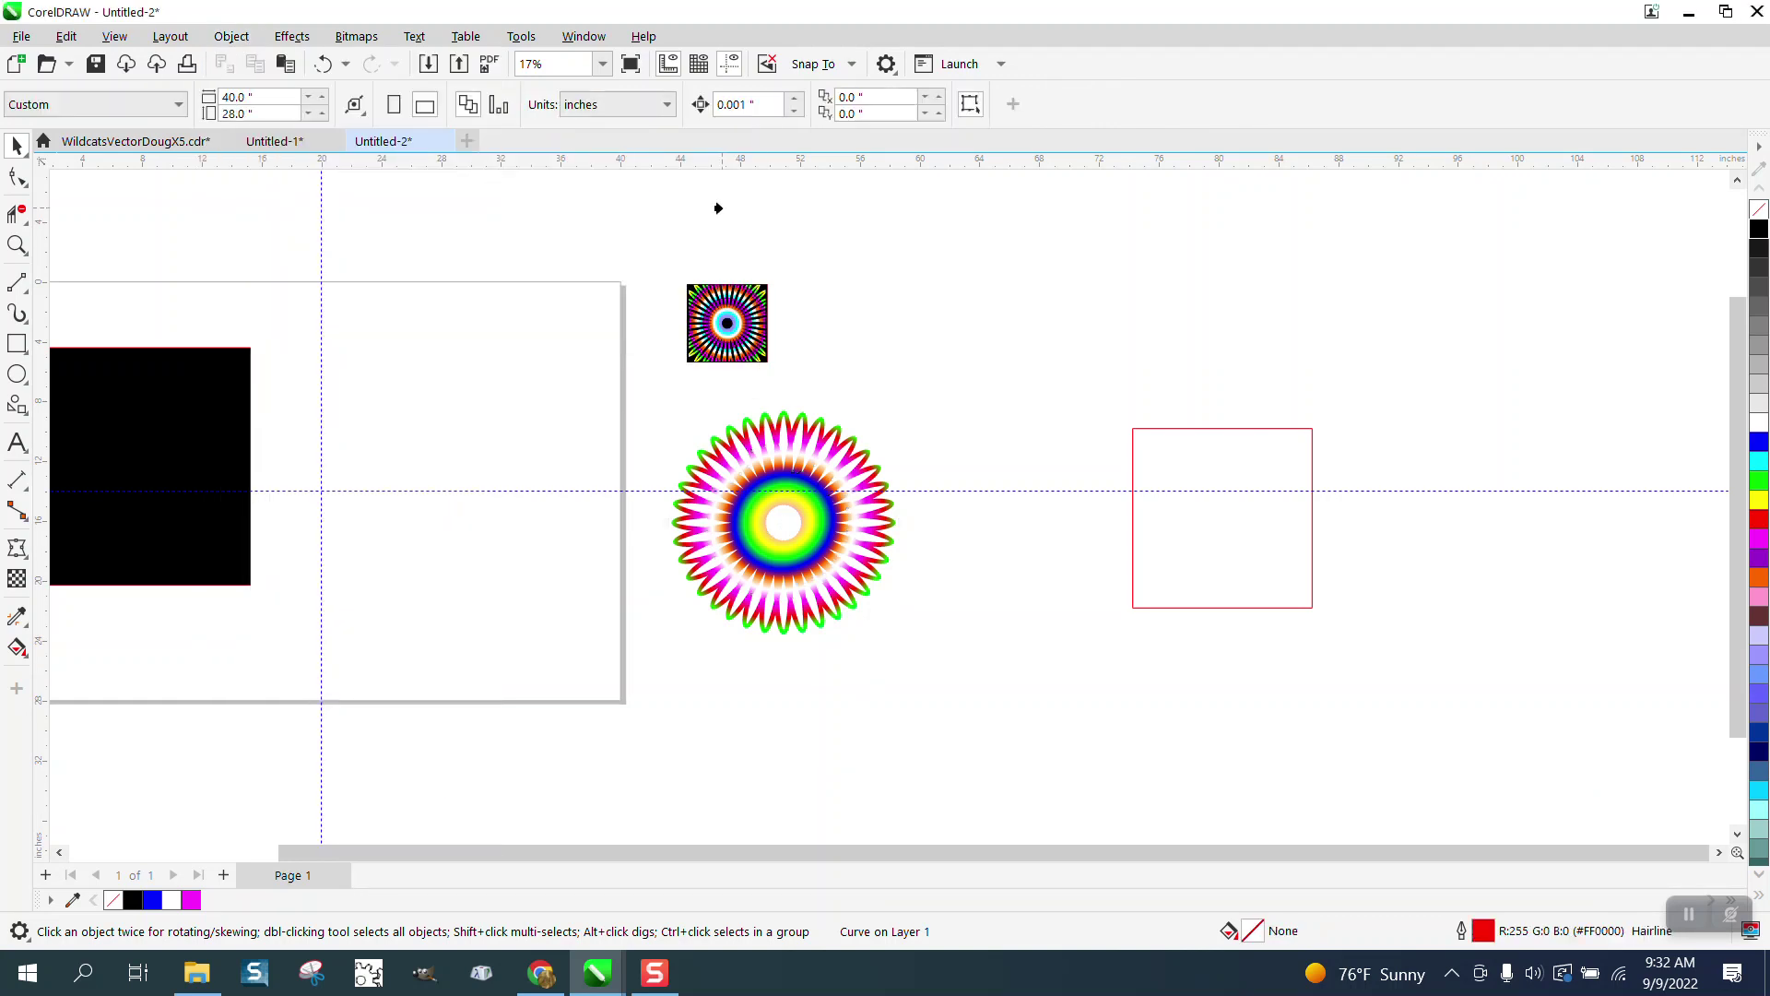
pyautogui.click(1159, 511)
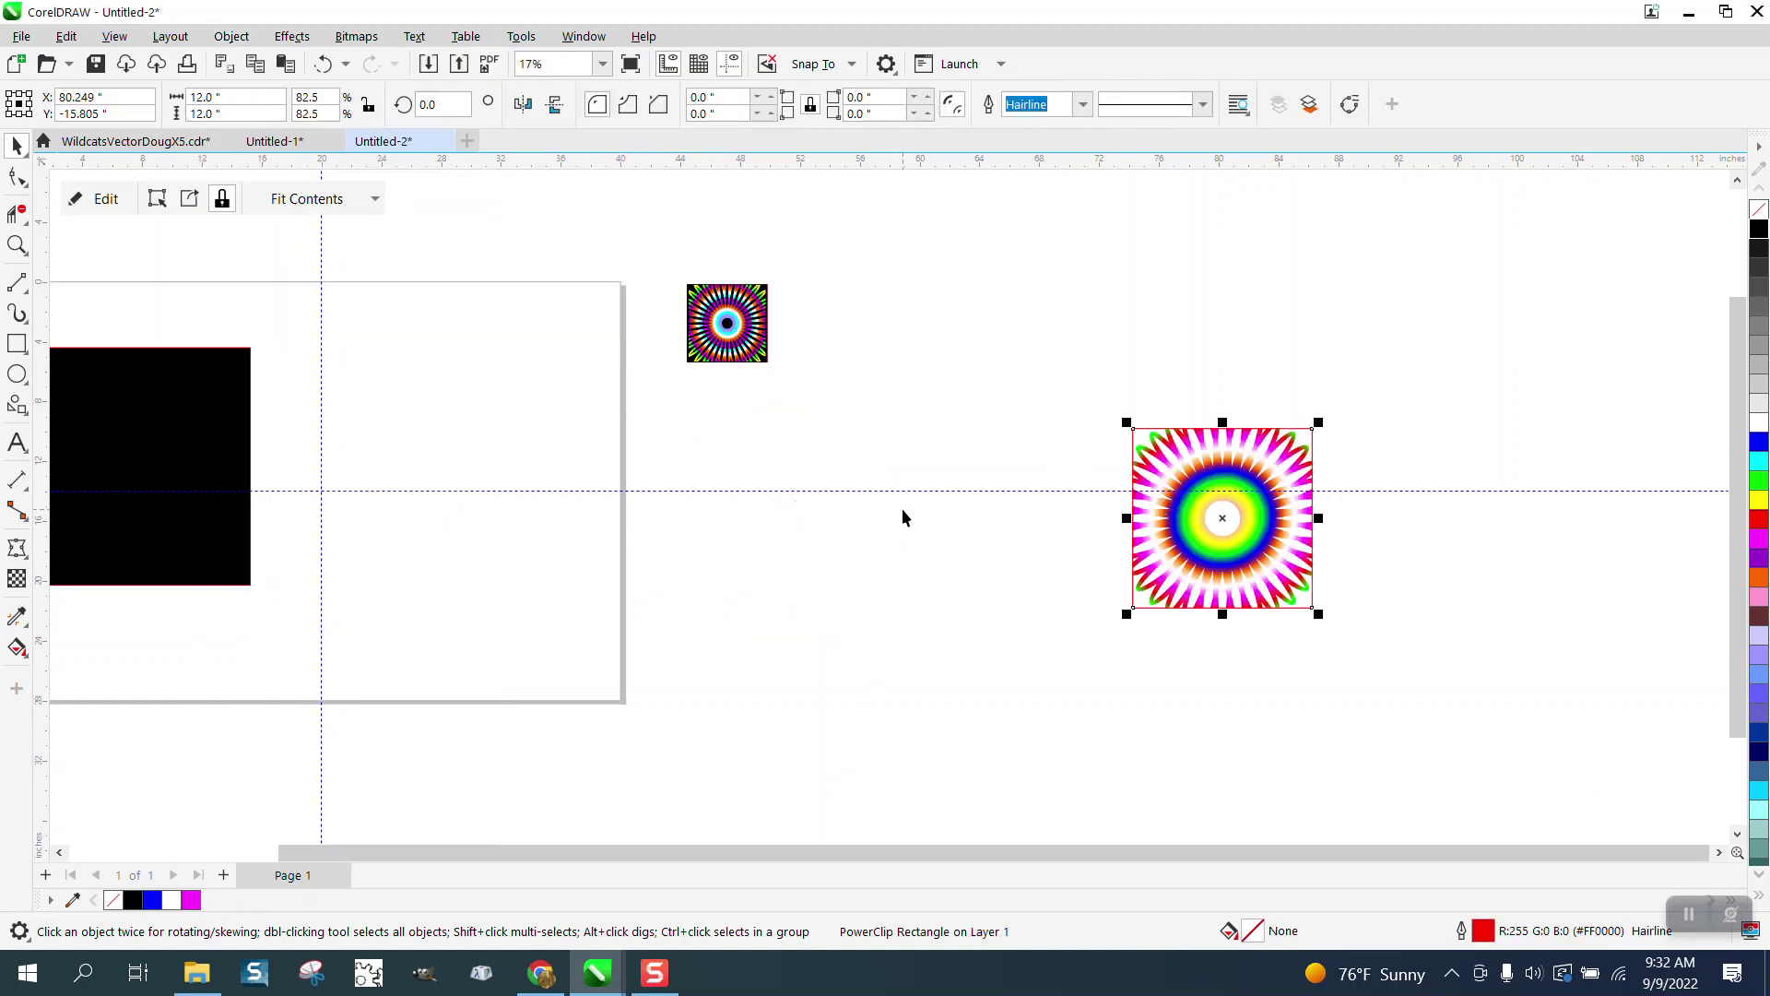
pyautogui.click(323, 64)
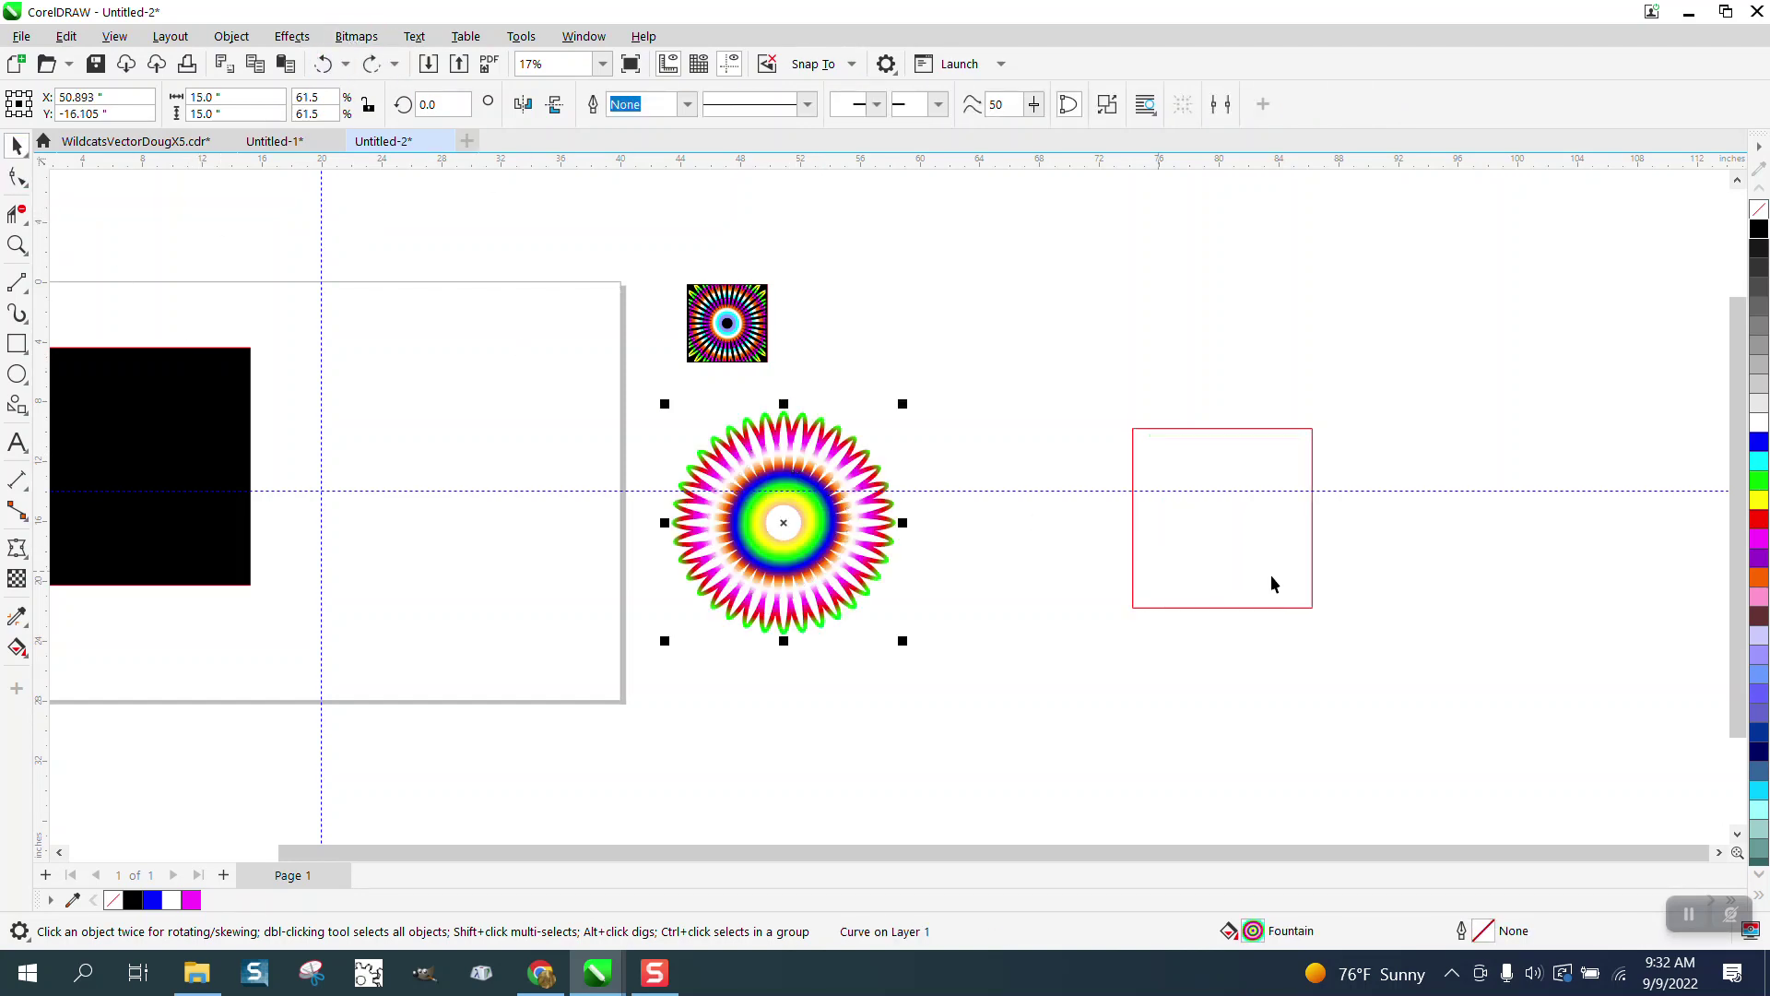
# Fill the 12-inch square with black and place the petal design inside it with PowerClip
pyautogui.click(1257, 553)
pyautogui.click(1759, 230)
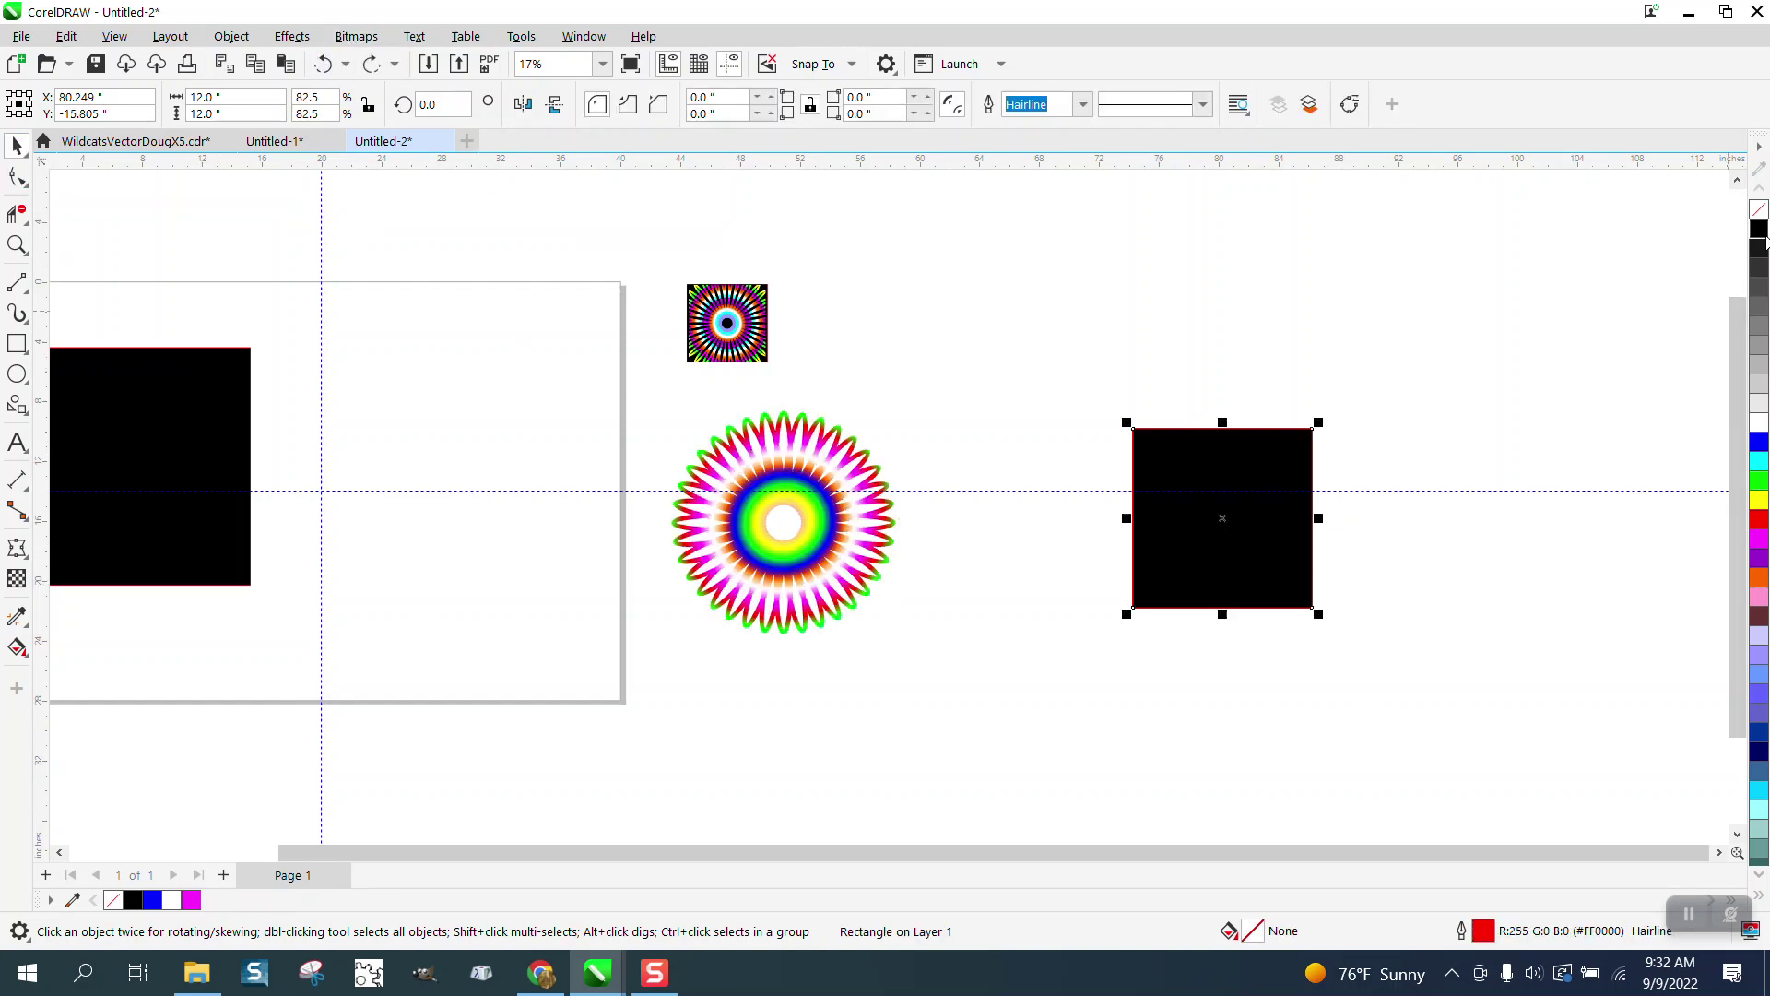
pyautogui.click(749, 419)
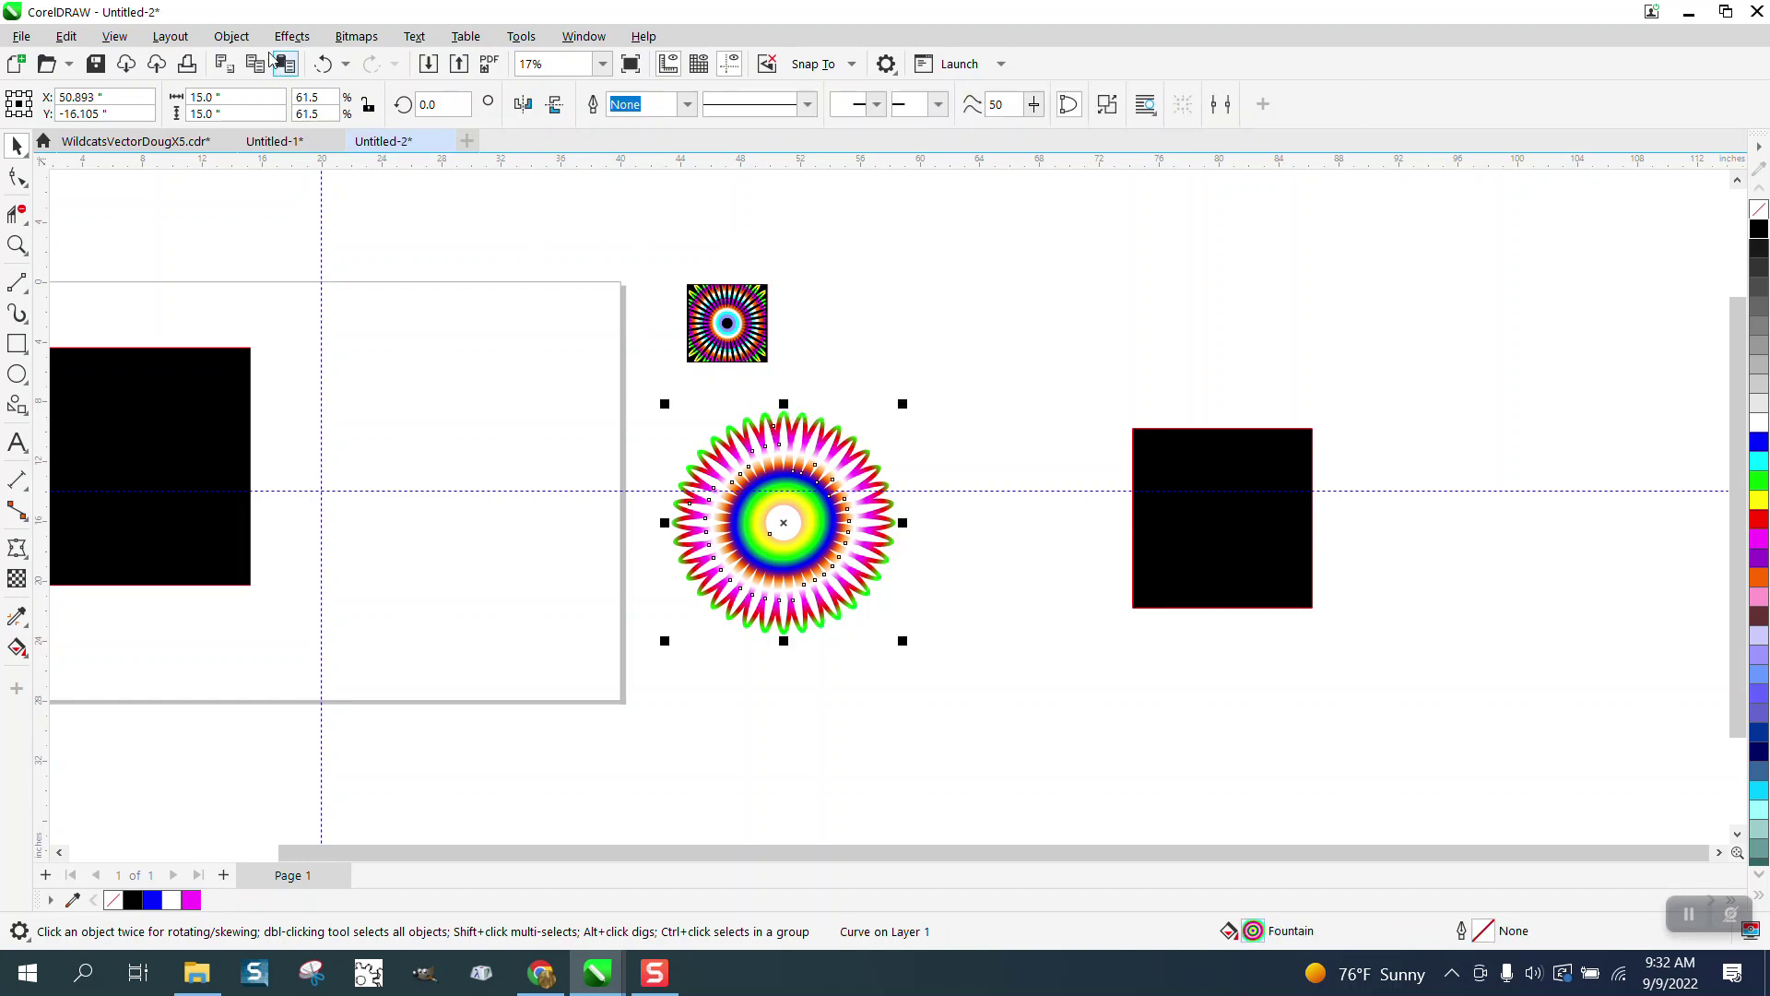
pyautogui.click(231, 36)
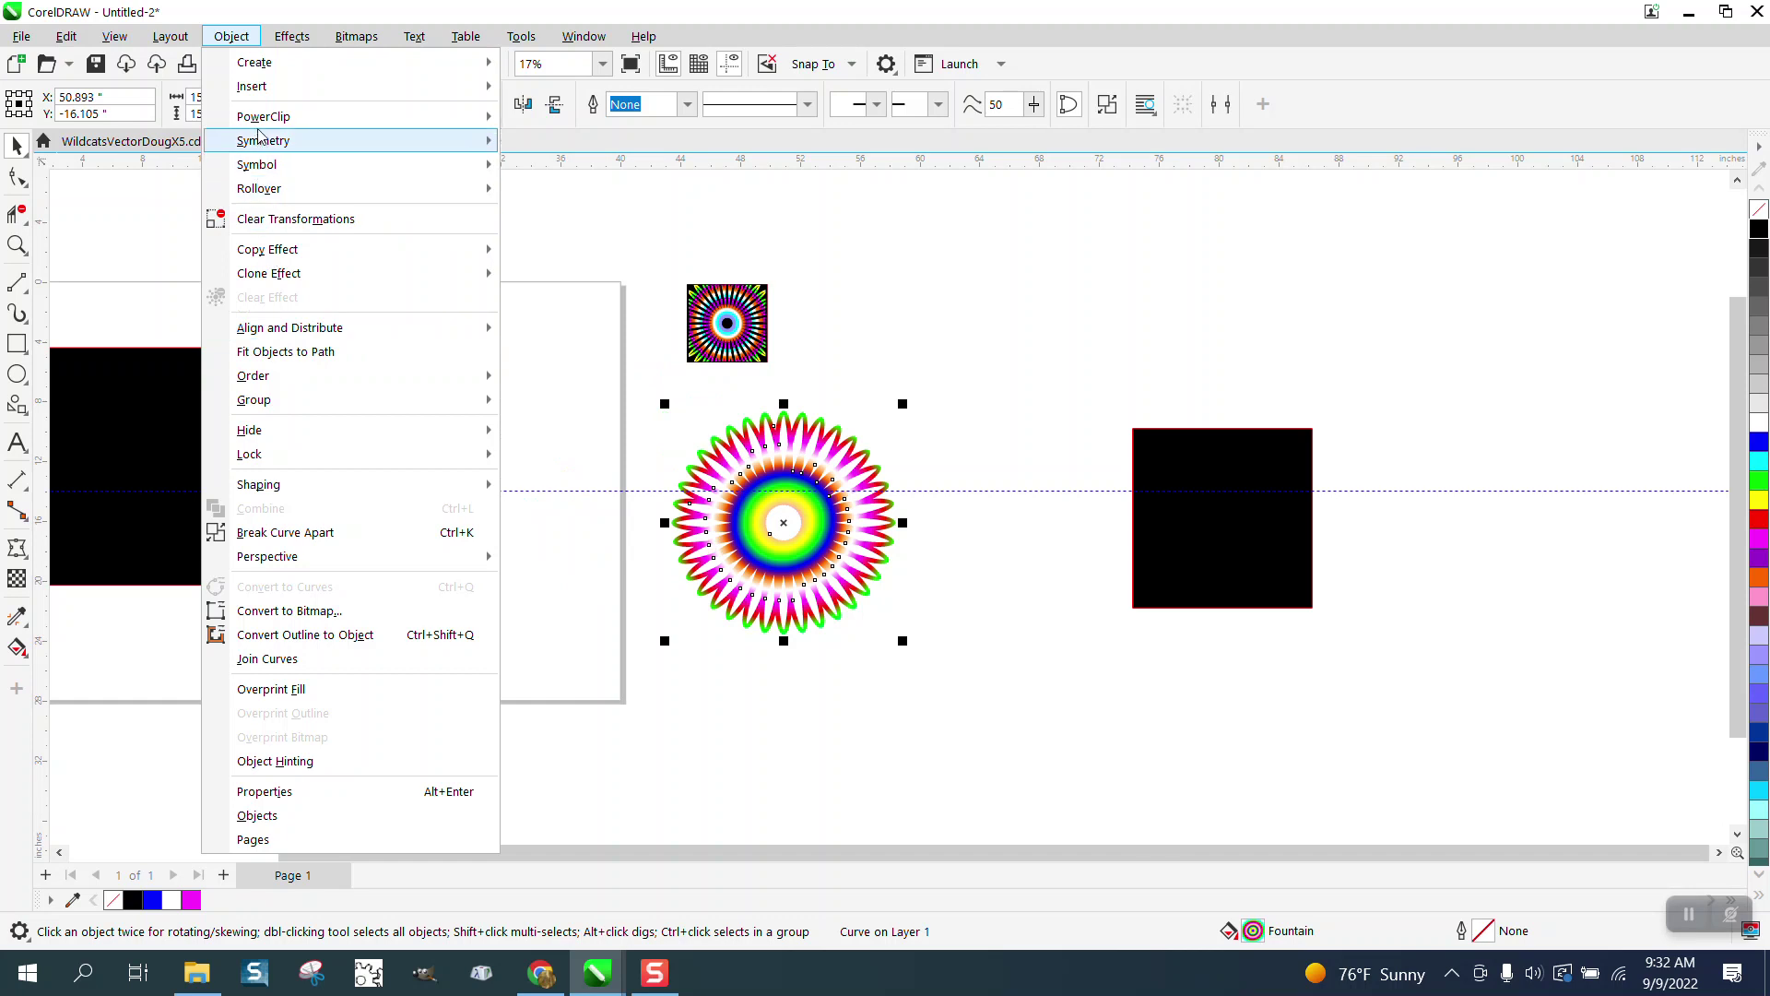
pyautogui.moveTo(262, 118)
pyautogui.click(521, 120)
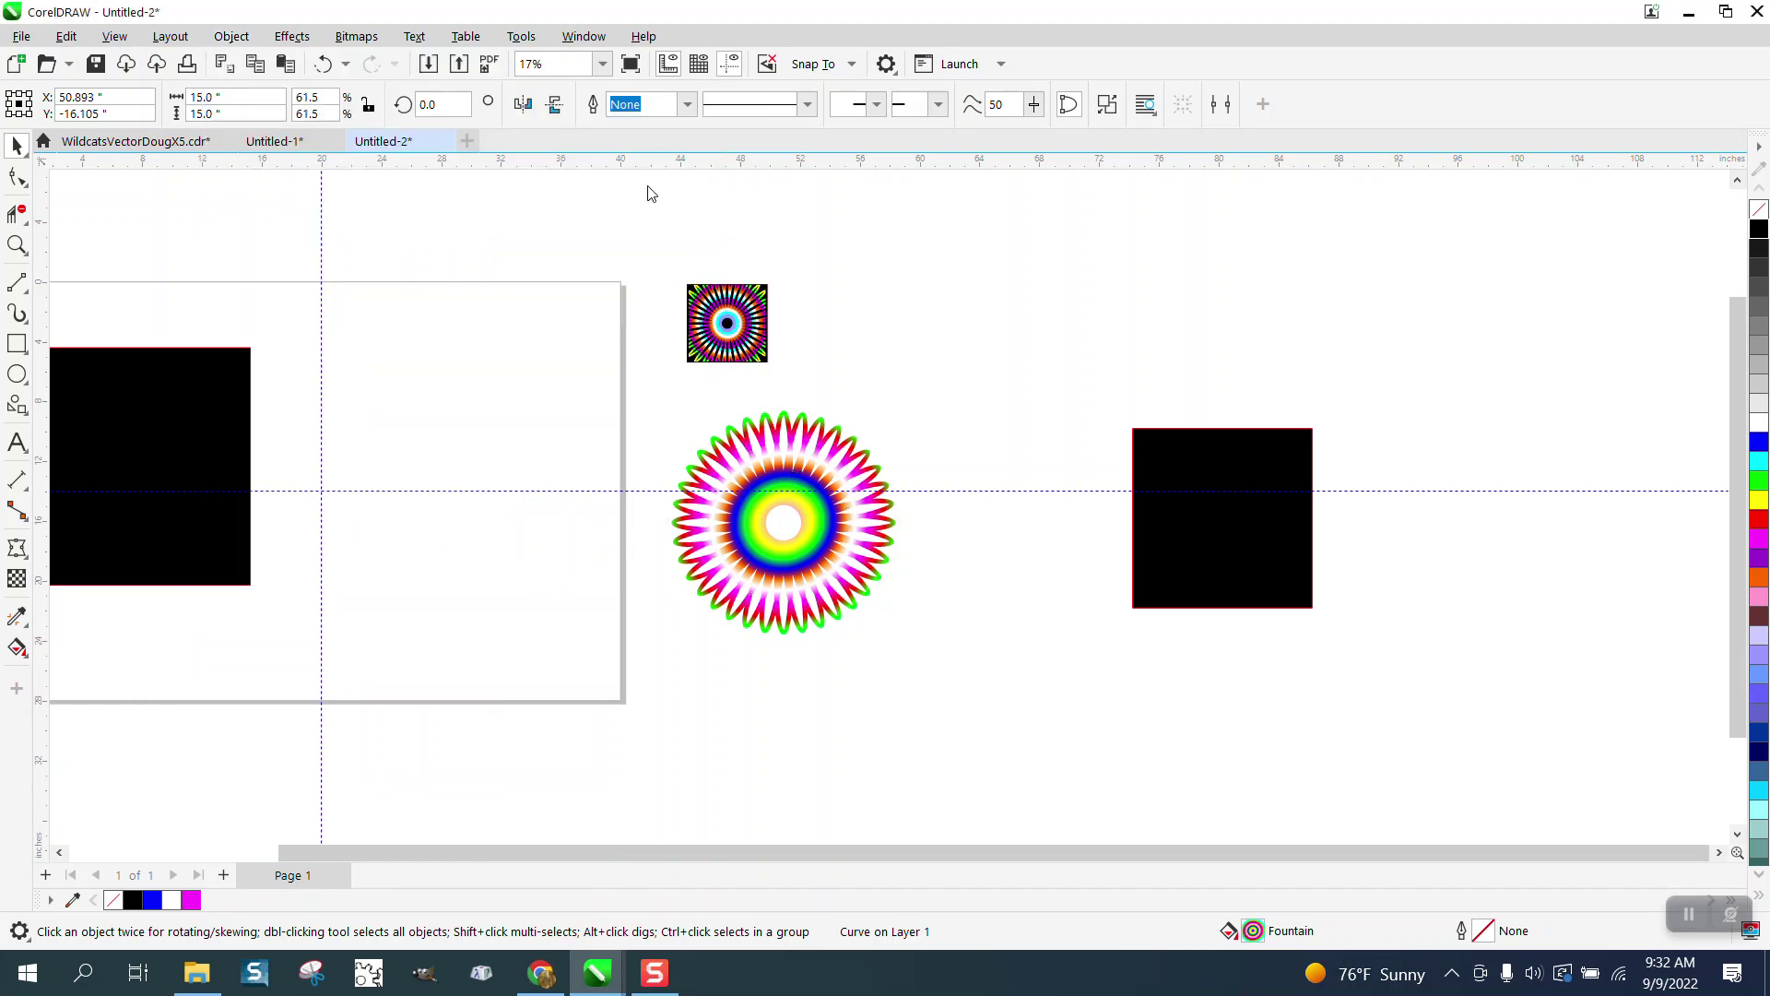
pyautogui.click(1215, 496)
# Move the small sunburst bitmap to just left of the PowerClip square for comparison
pyautogui.click(17, 245)
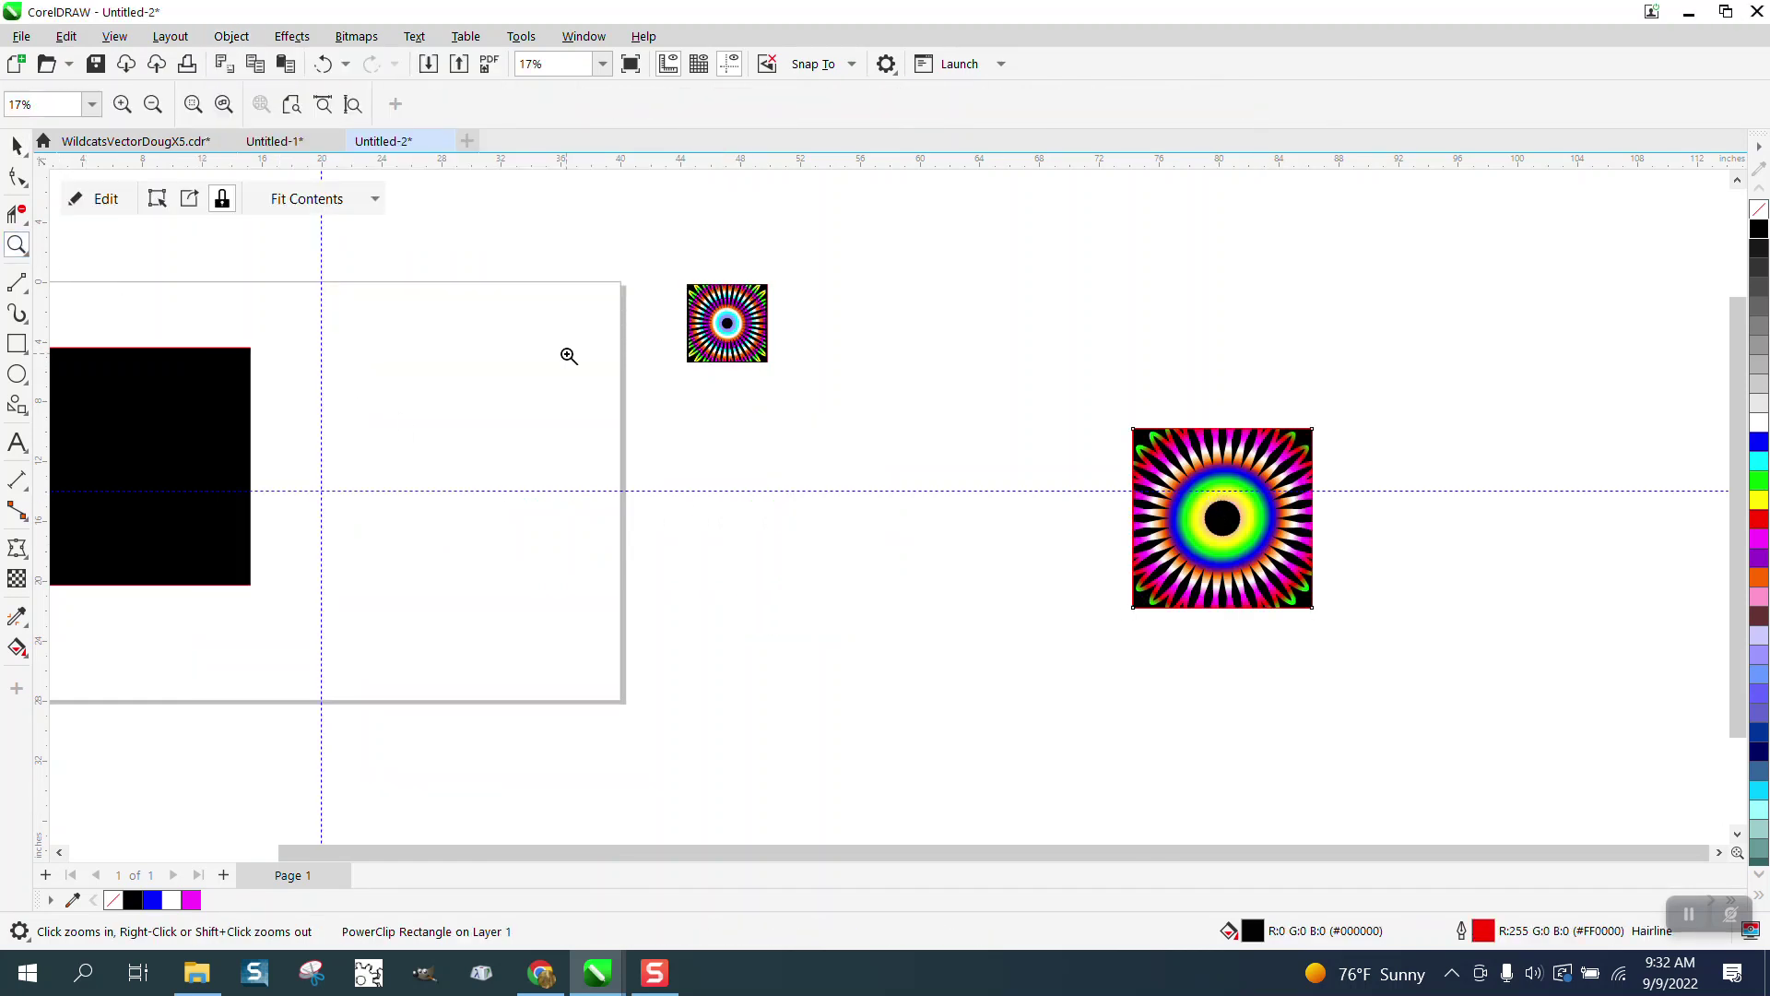
pyautogui.moveTo(1078, 389); pyautogui.dragTo(1397, 632)
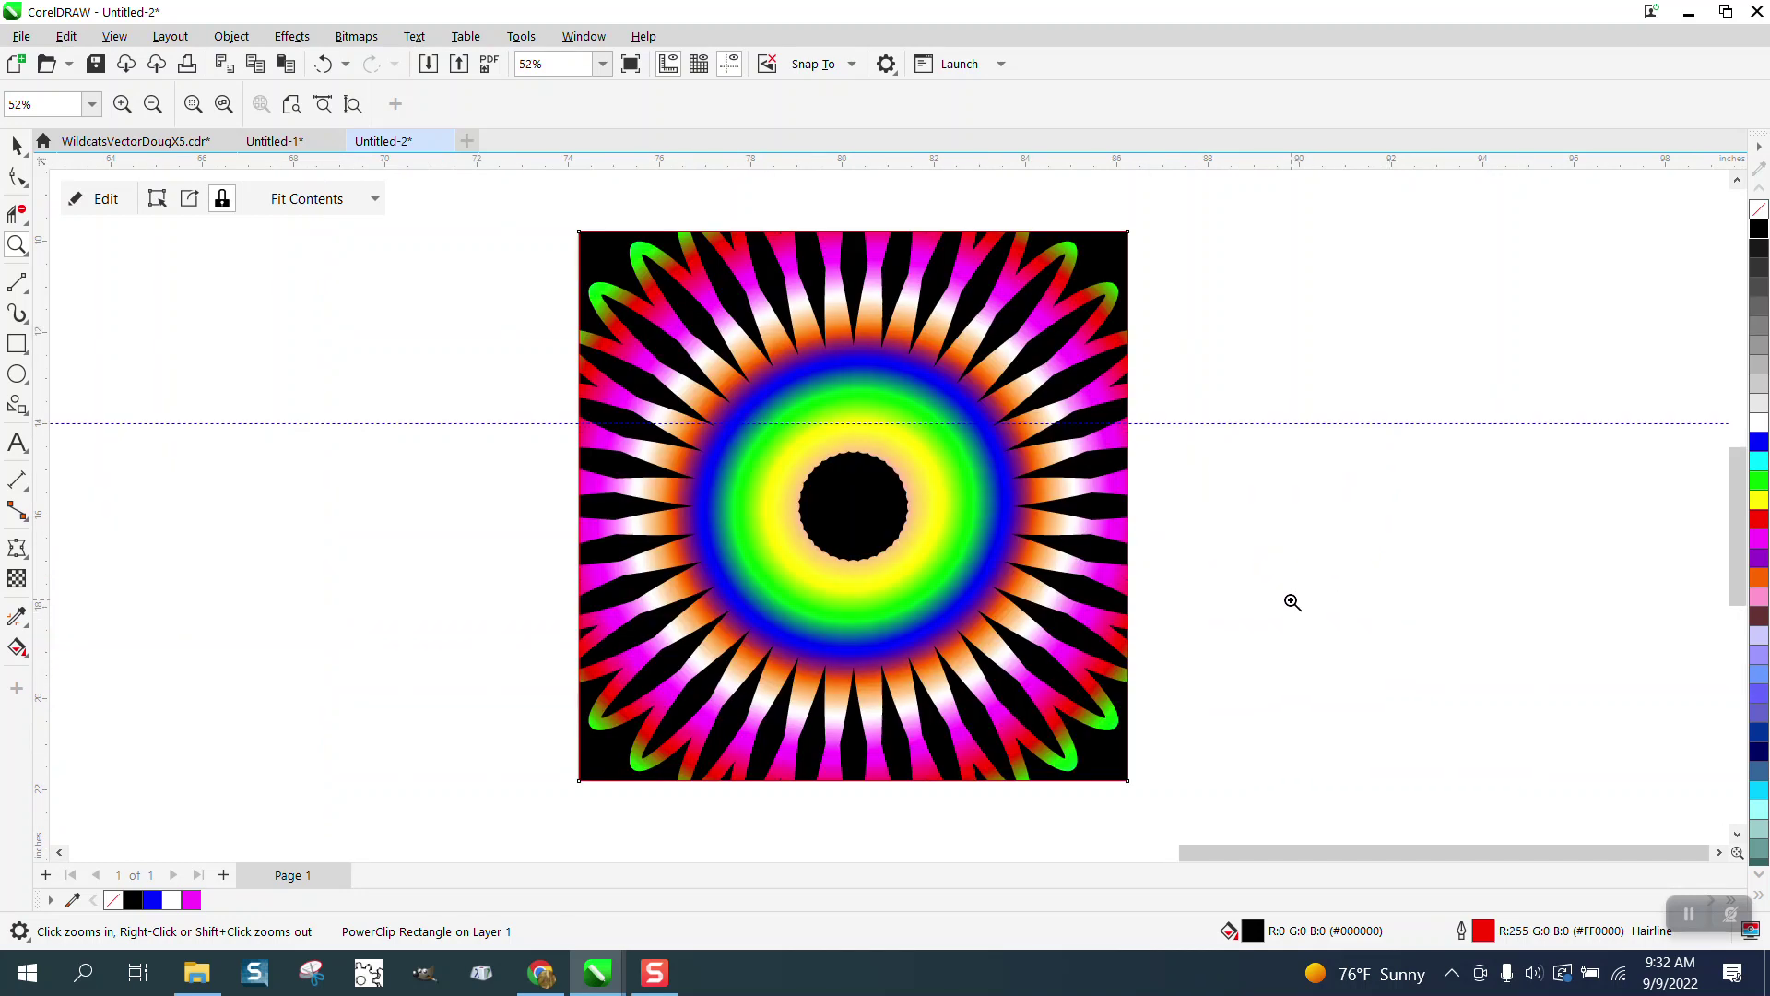
pyautogui.scroll(-3, 971, 499)
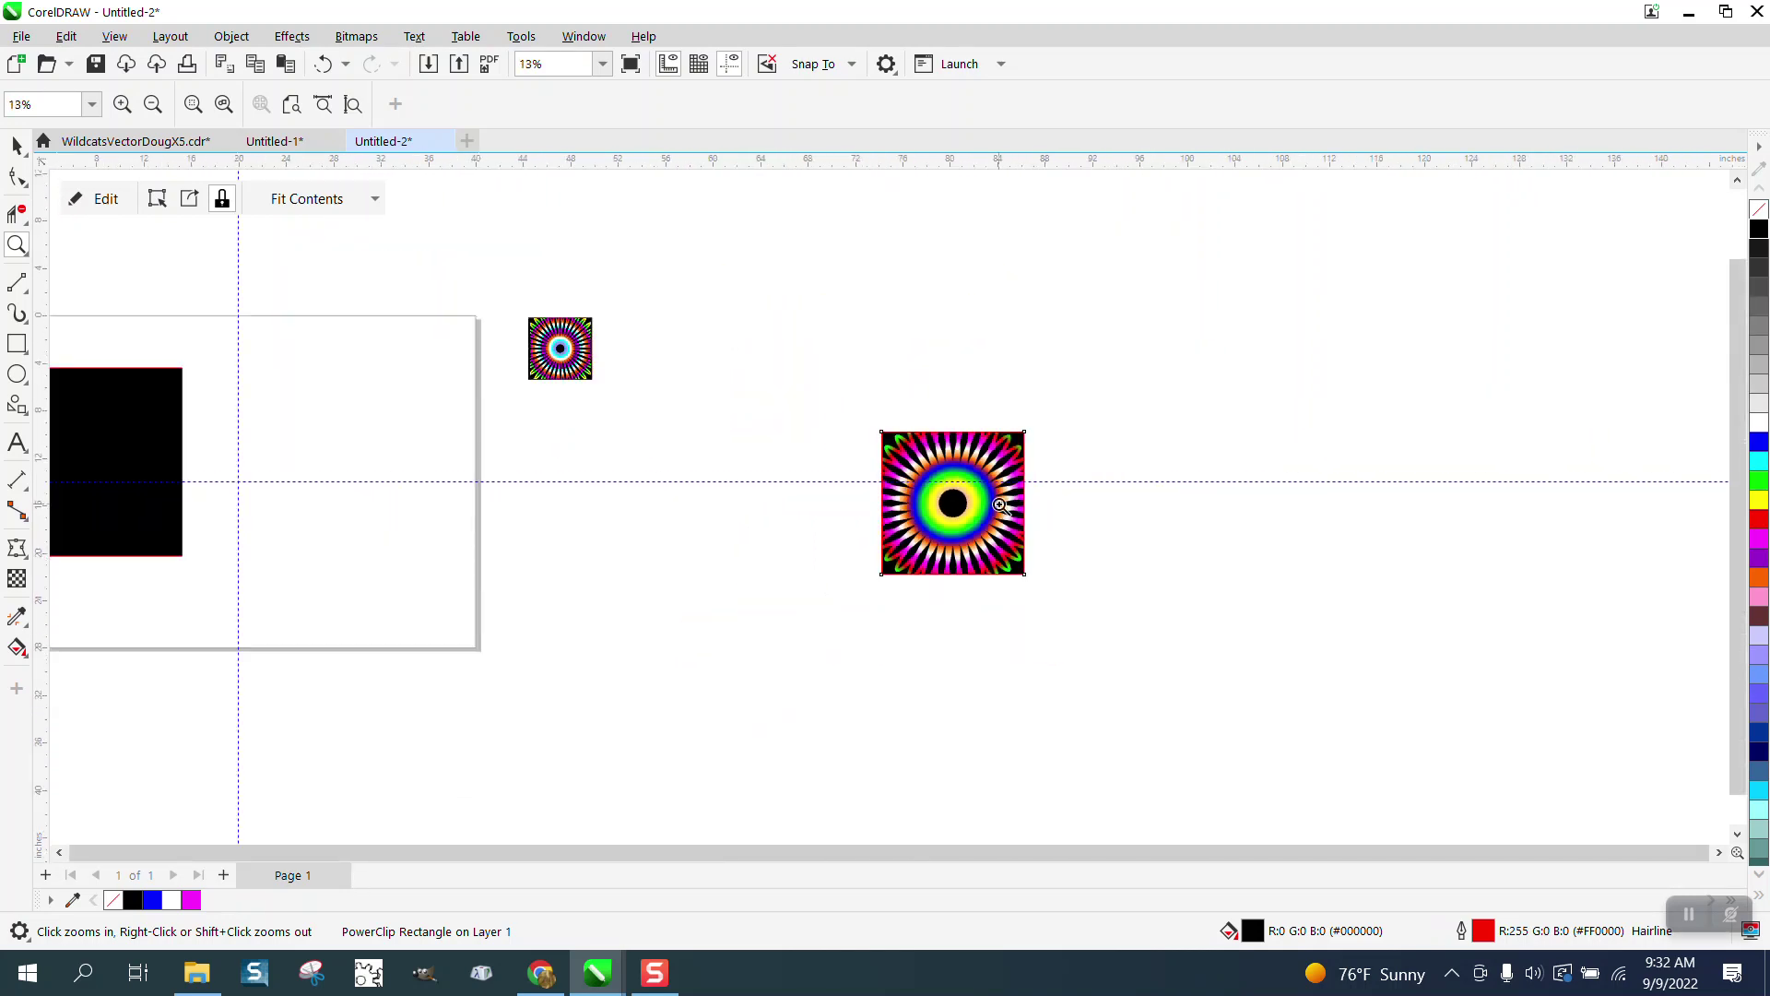
pyautogui.click(17, 144)
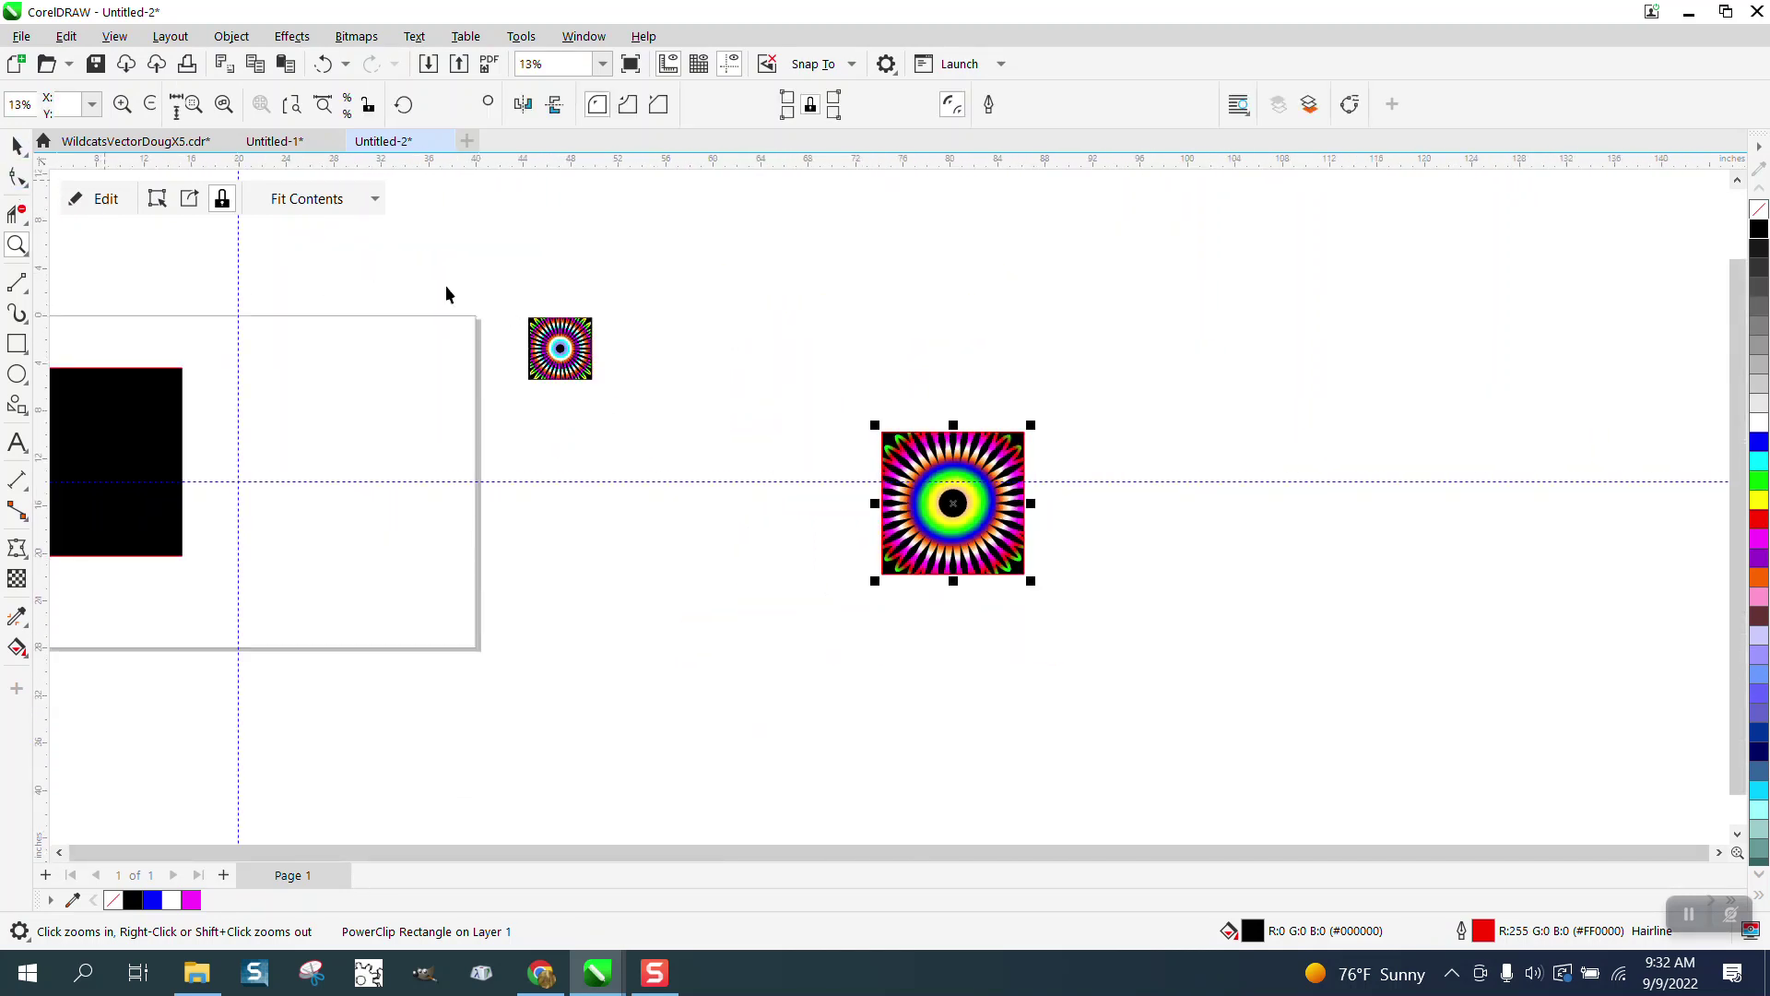
pyautogui.moveTo(560, 346); pyautogui.dragTo(836, 509)
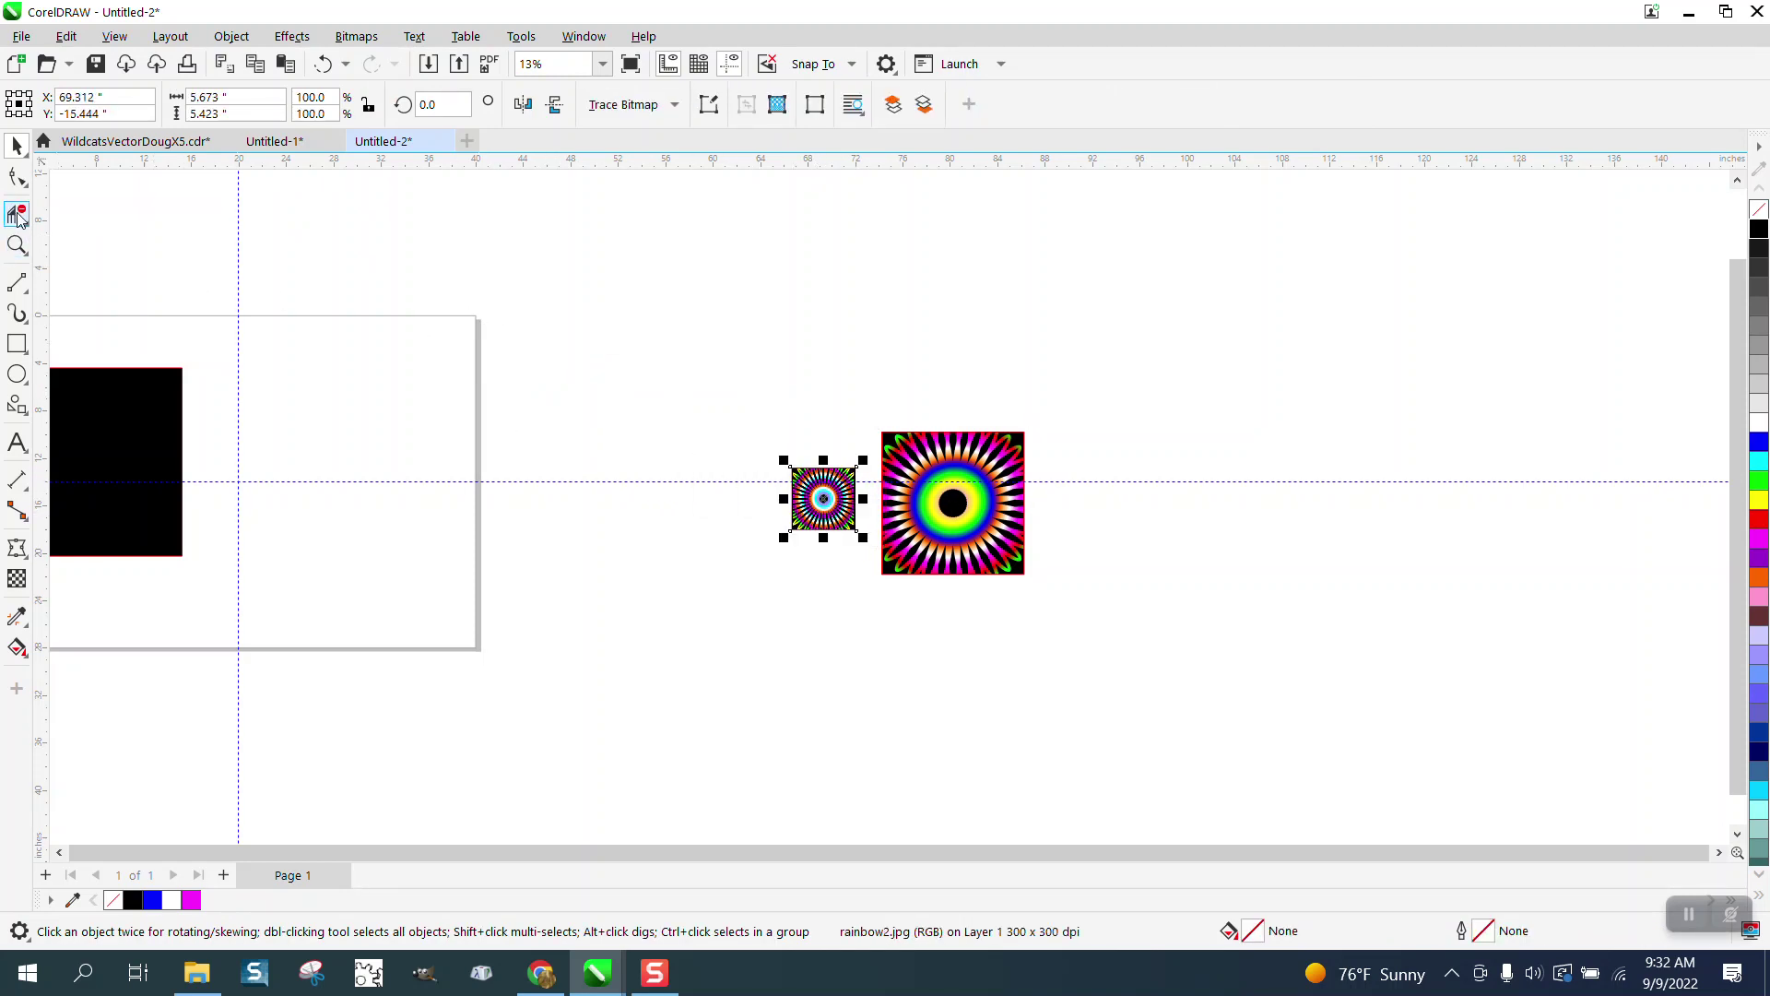
# Activate the Interactive Fill tool and open the PowerClip square's contents for editing
pyautogui.click(17, 244)
pyautogui.moveTo(884, 410); pyautogui.dragTo(1158, 583)
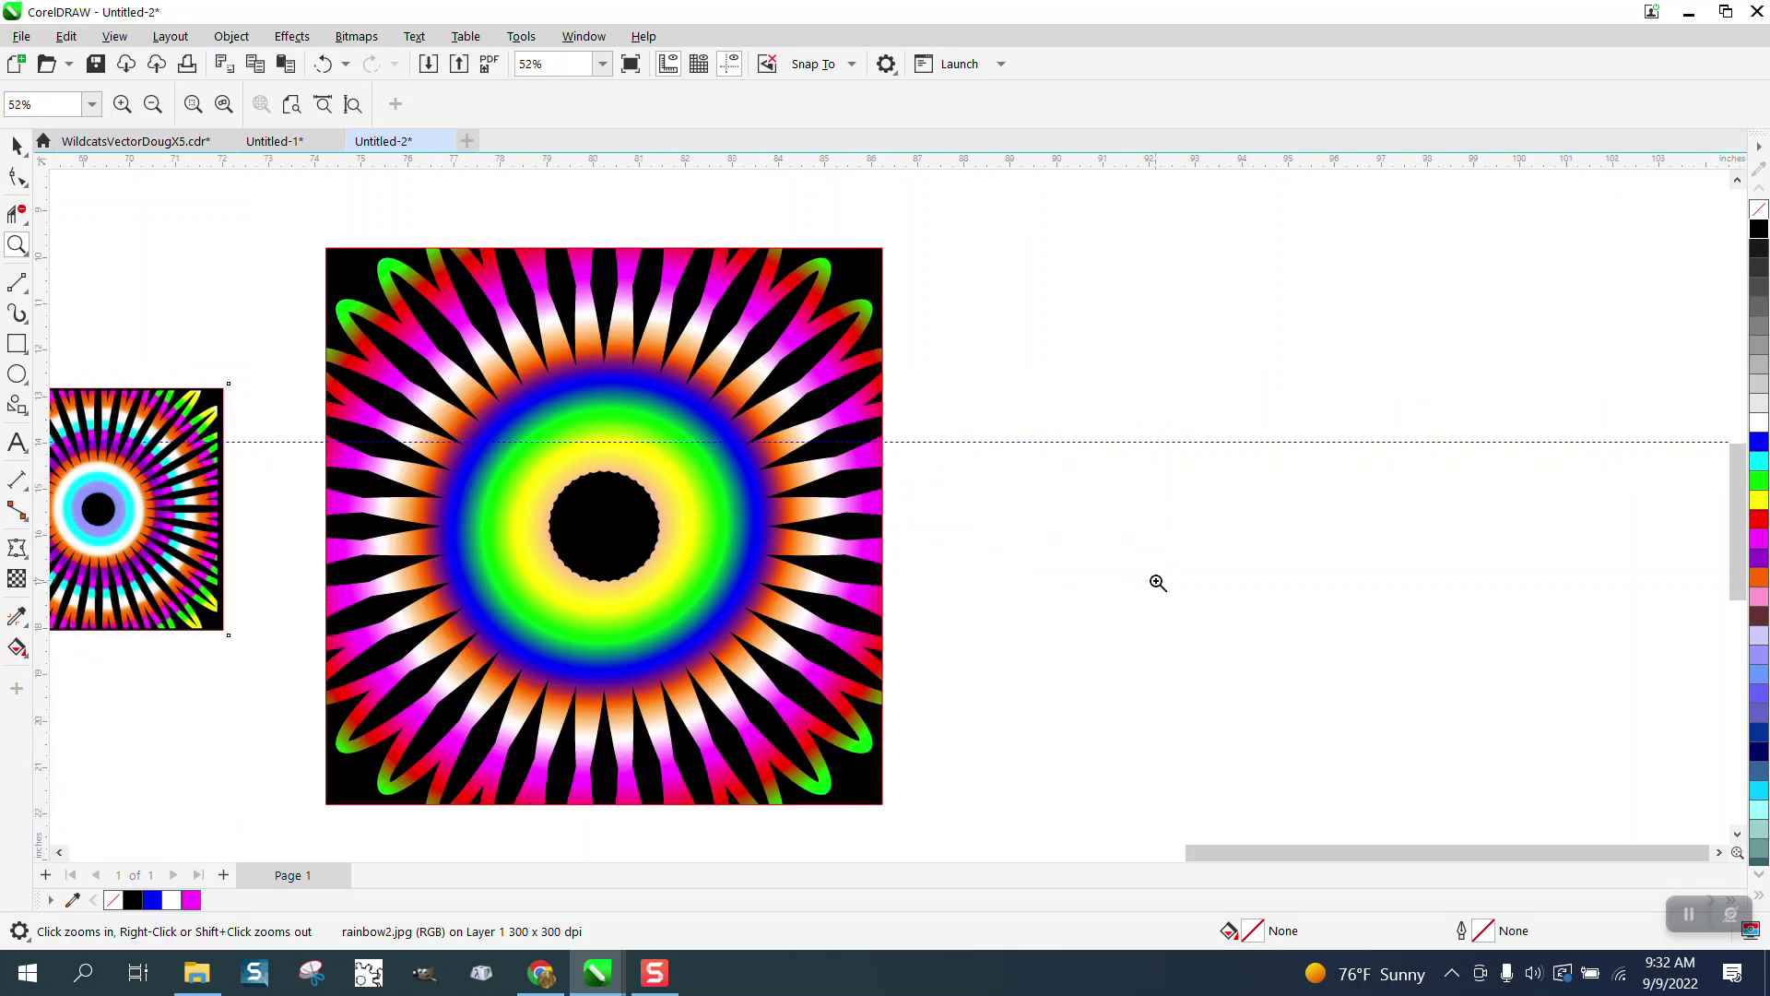
pyautogui.scroll(-1, 958, 497)
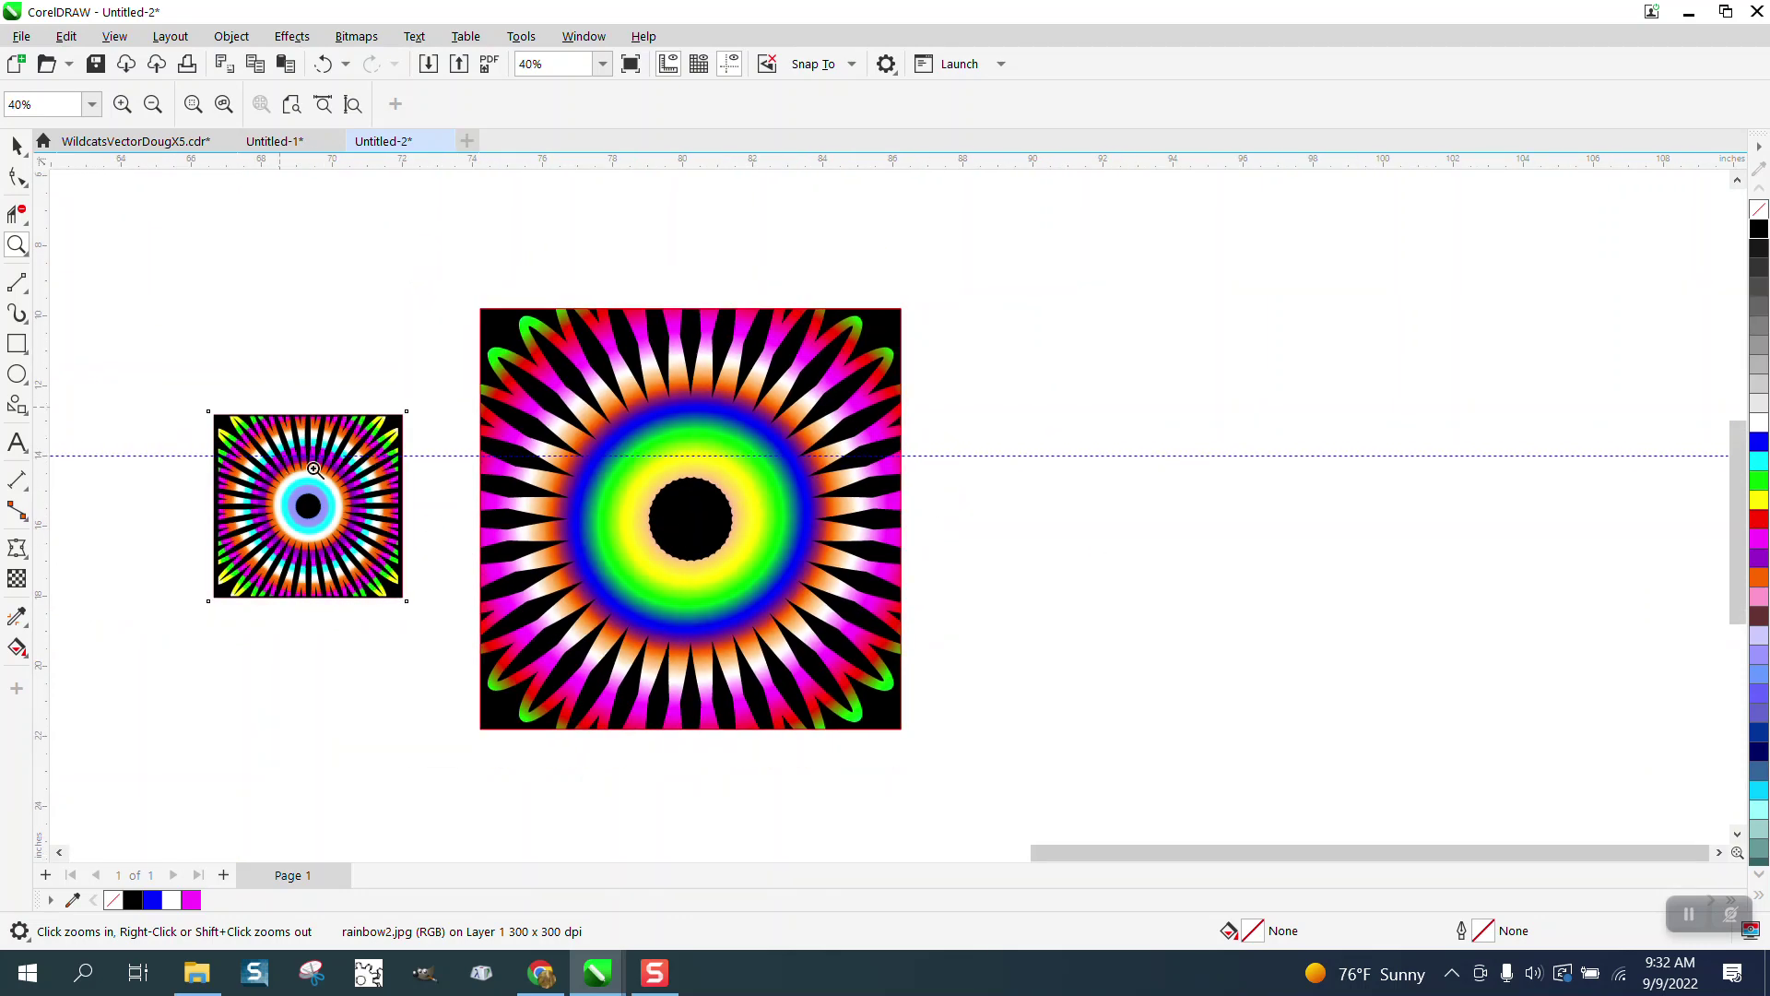
pyautogui.scroll(8, 313, 469)
pyautogui.scroll(-5, 384, 474)
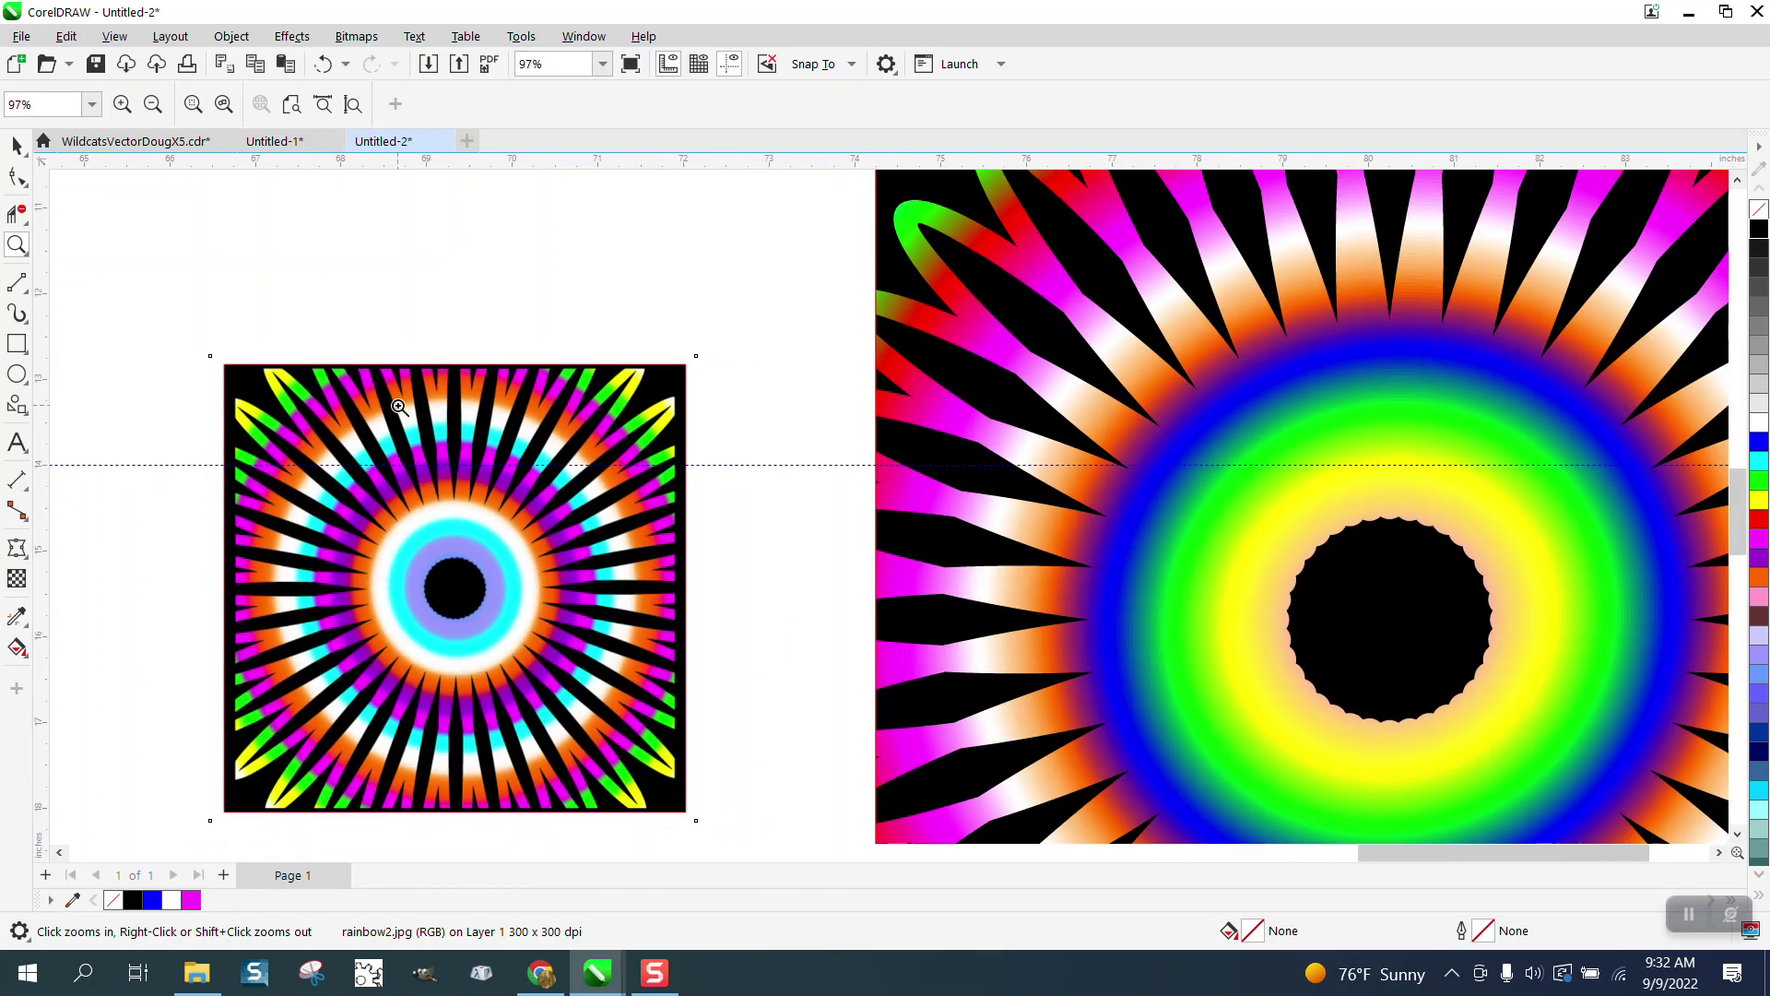
pyautogui.scroll(-3, 399, 407)
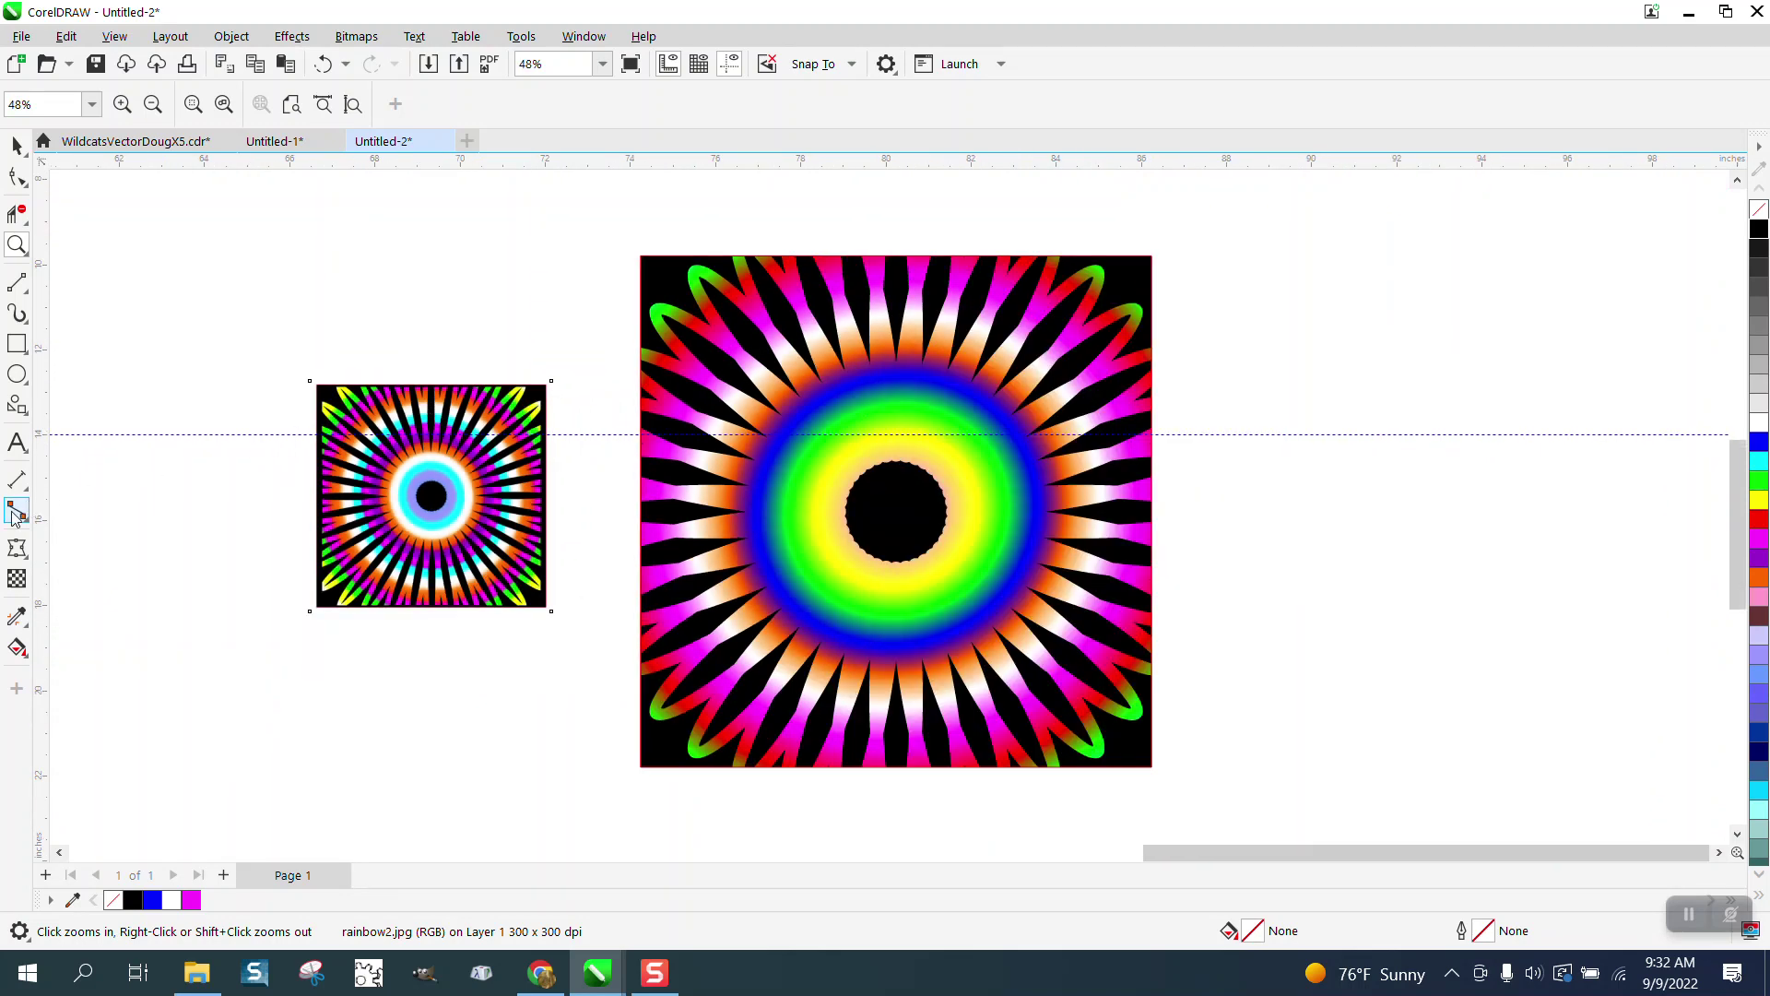
pyautogui.click(19, 651)
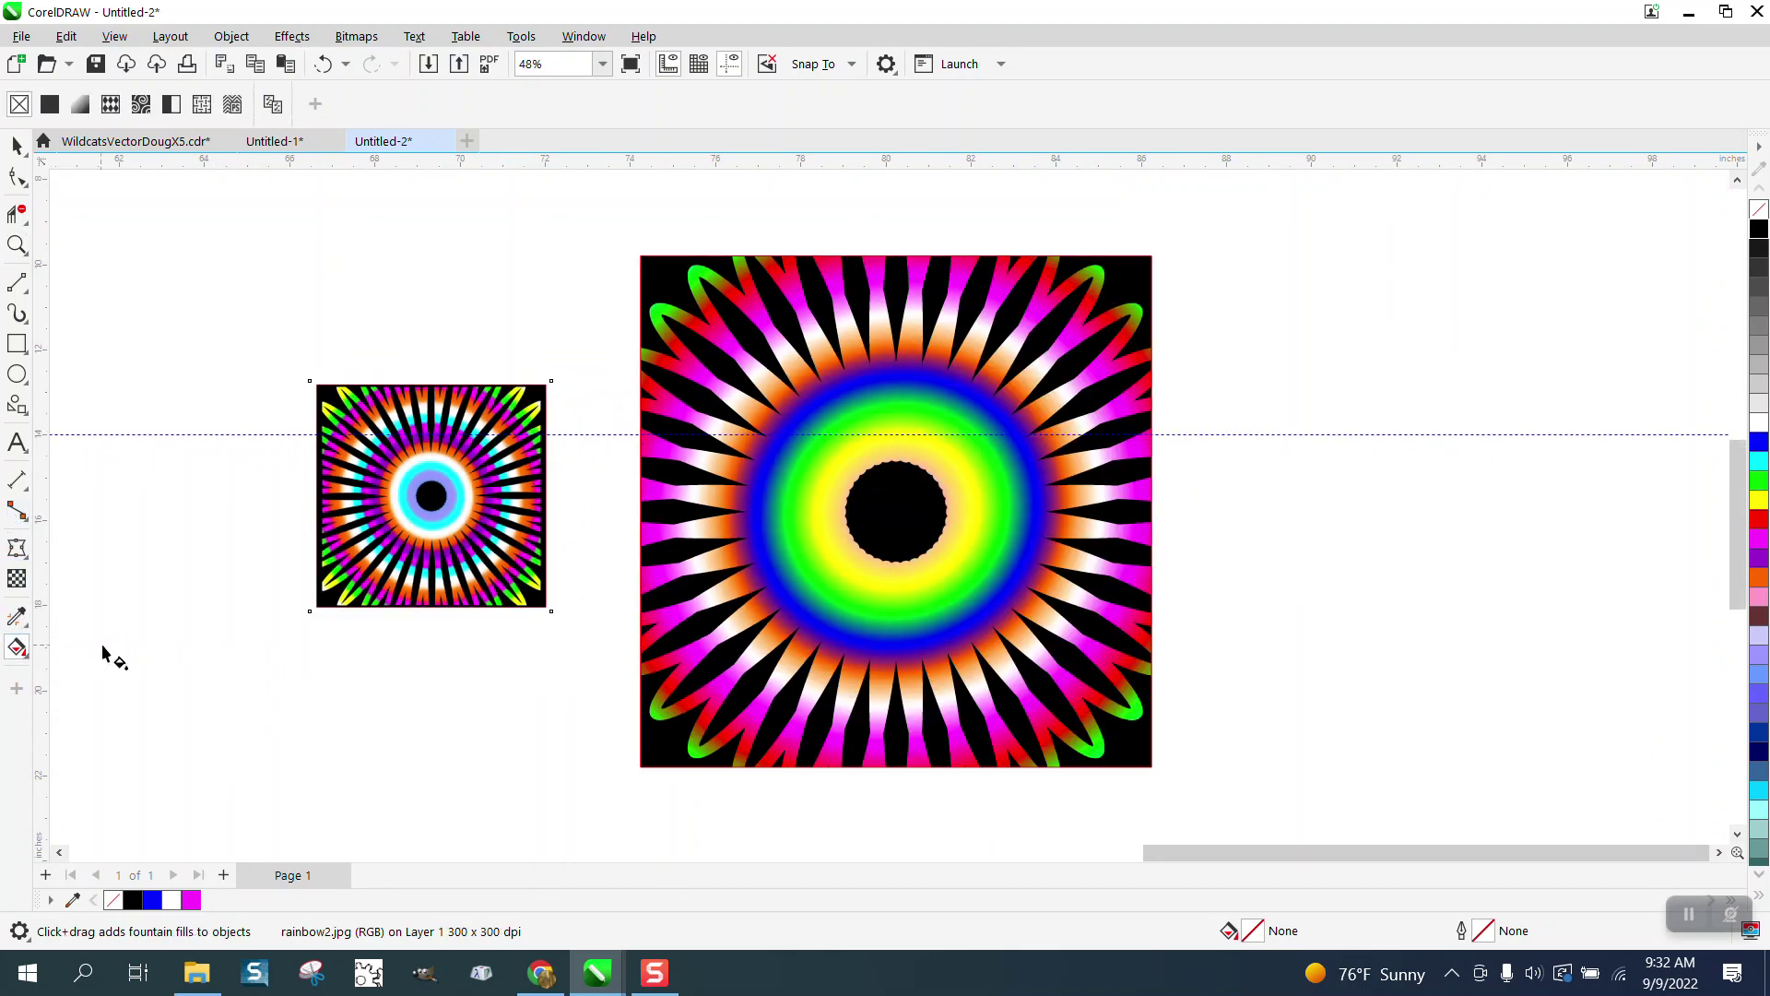
pyautogui.click(28, 658)
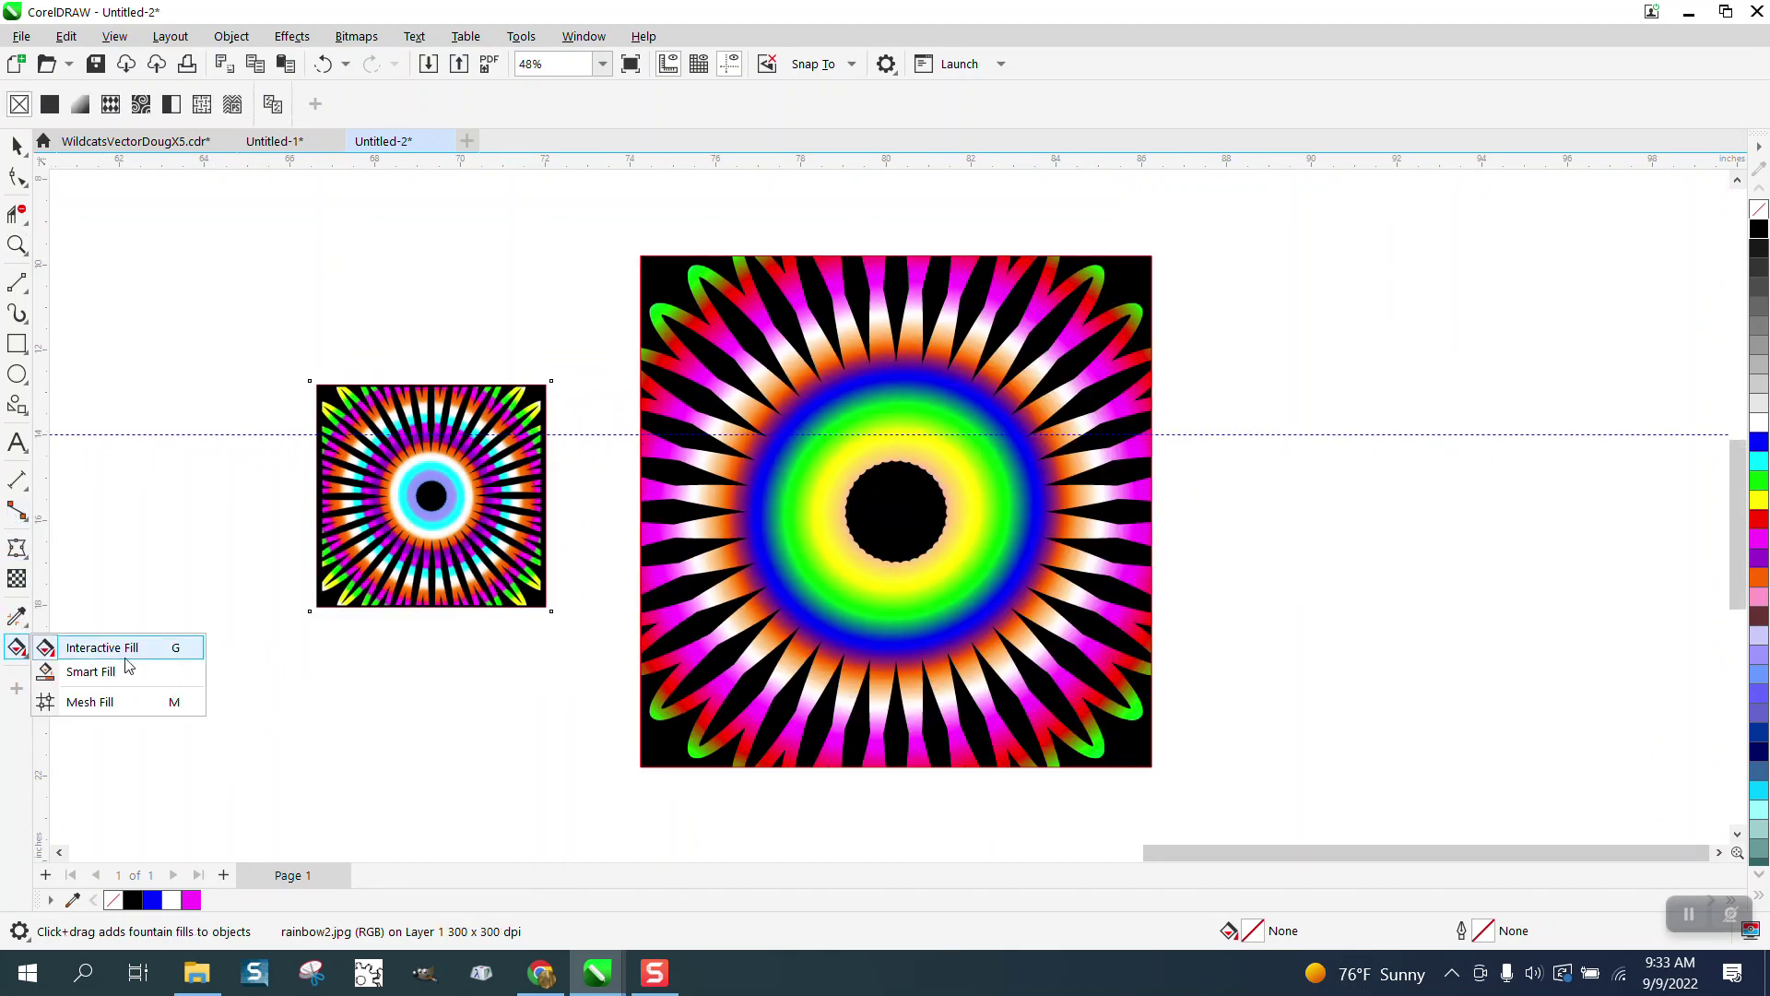
pyautogui.click(74, 644)
pyautogui.click(966, 517)
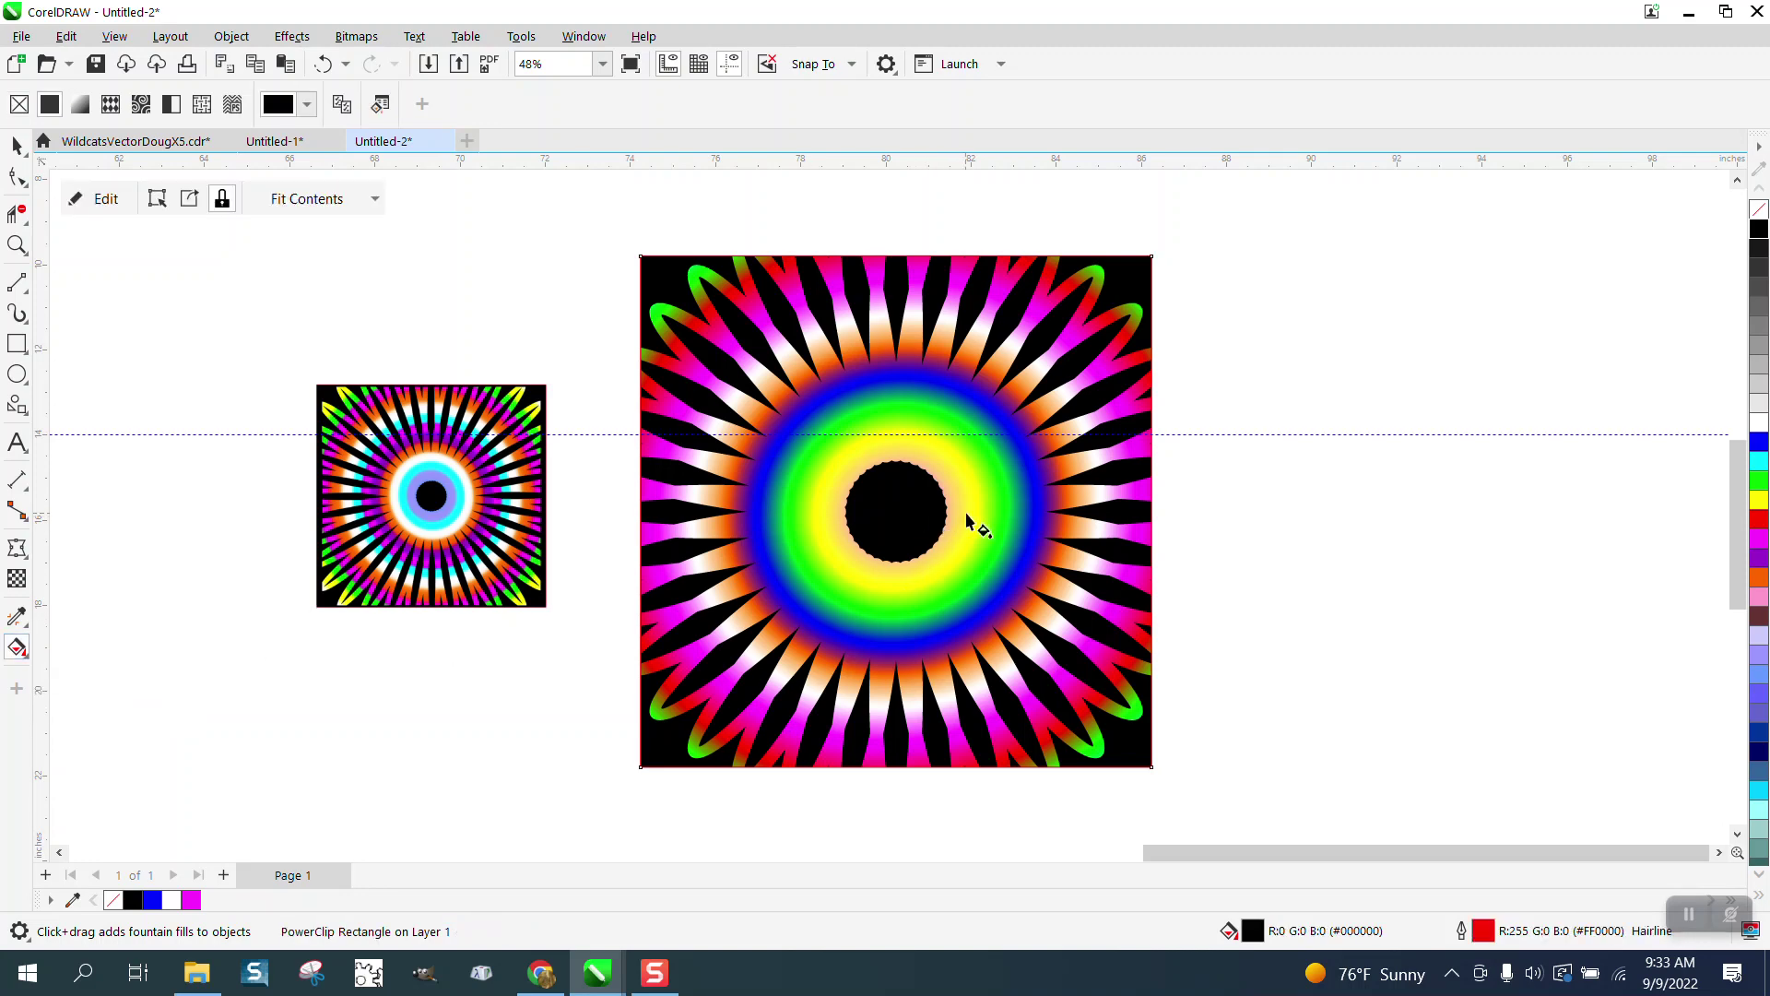
pyautogui.click(105, 199)
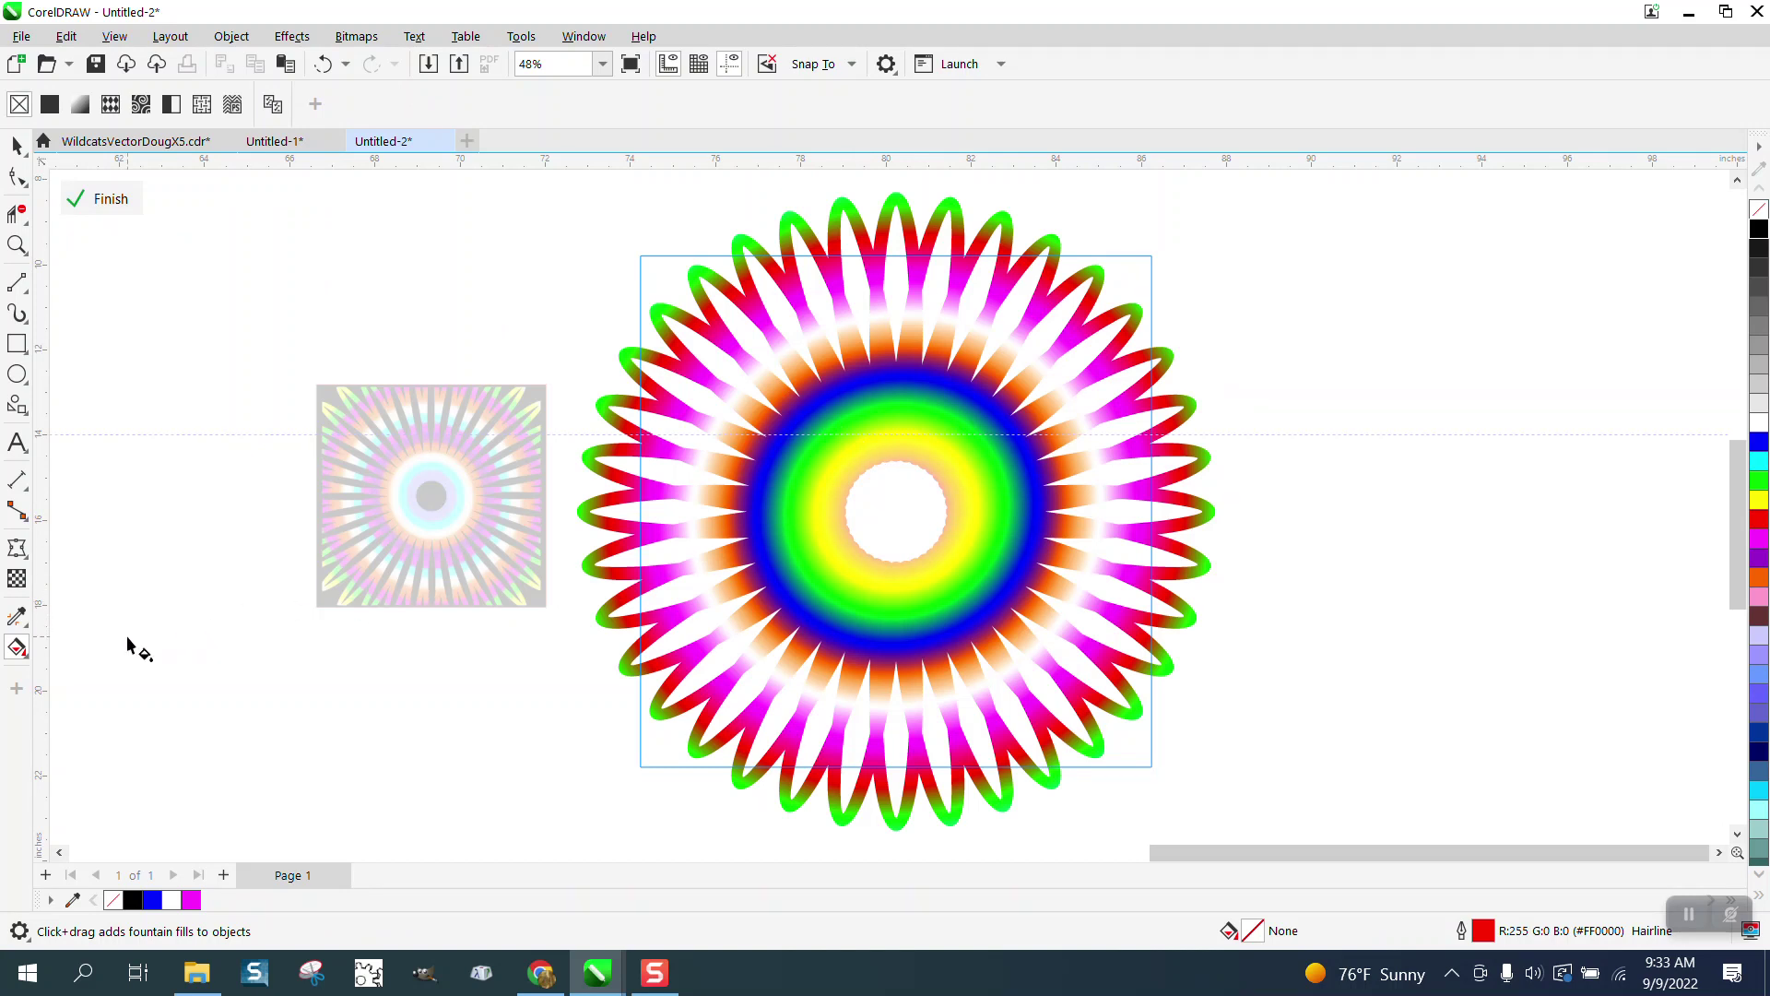
# In the petal design's fountain fill, recolour the outer green node yellow and add a green node between white and magenta and a purple node beyond cyan
pyautogui.click(953, 525)
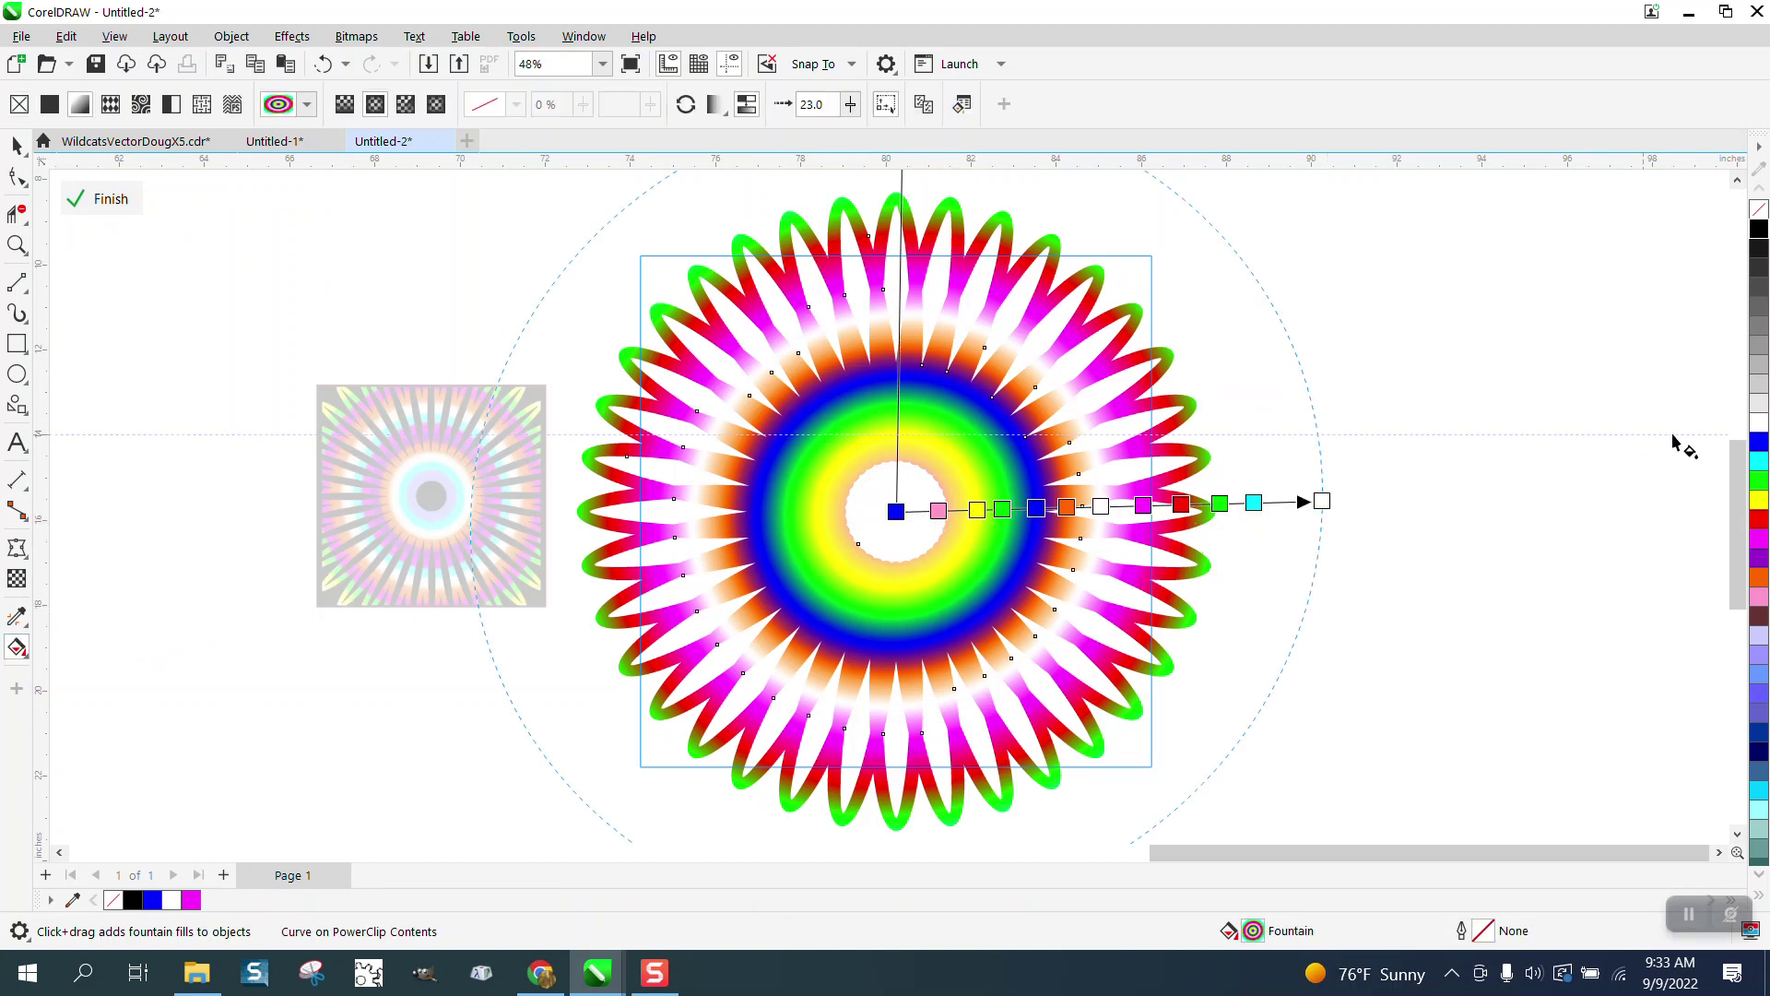
pyautogui.moveTo(1762, 499); pyautogui.dragTo(1220, 504)
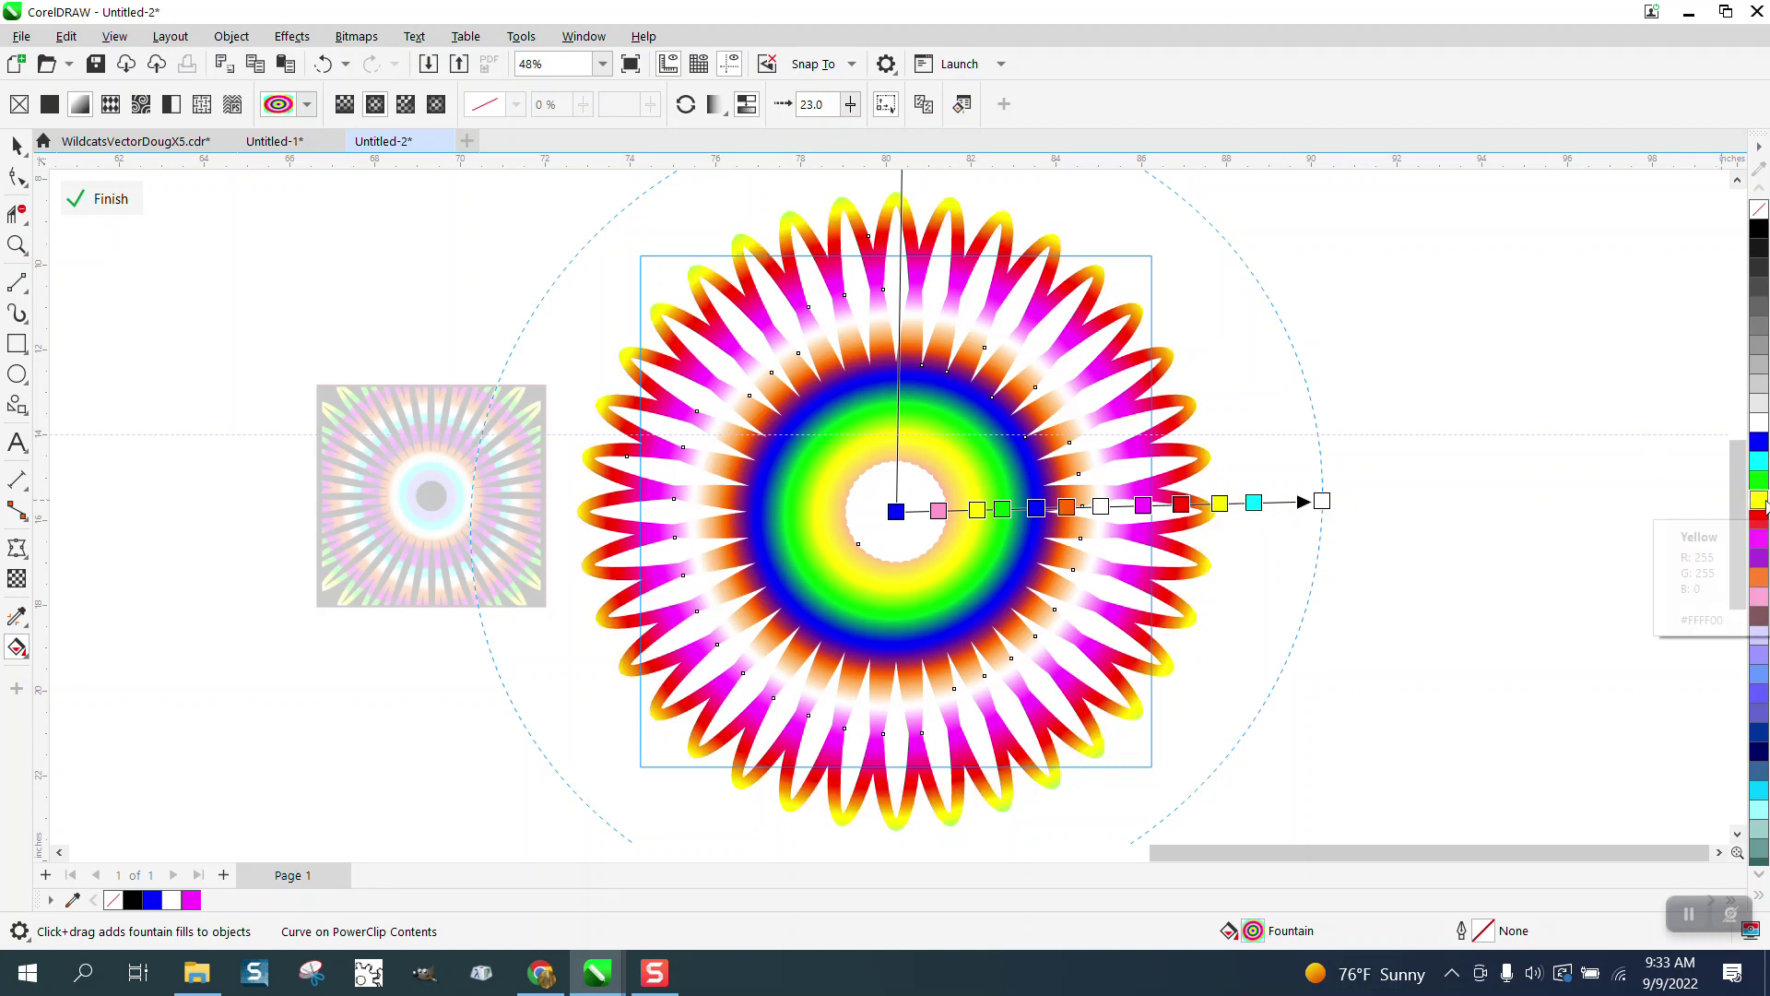
pyautogui.moveTo(1759, 480); pyautogui.dragTo(1121, 505)
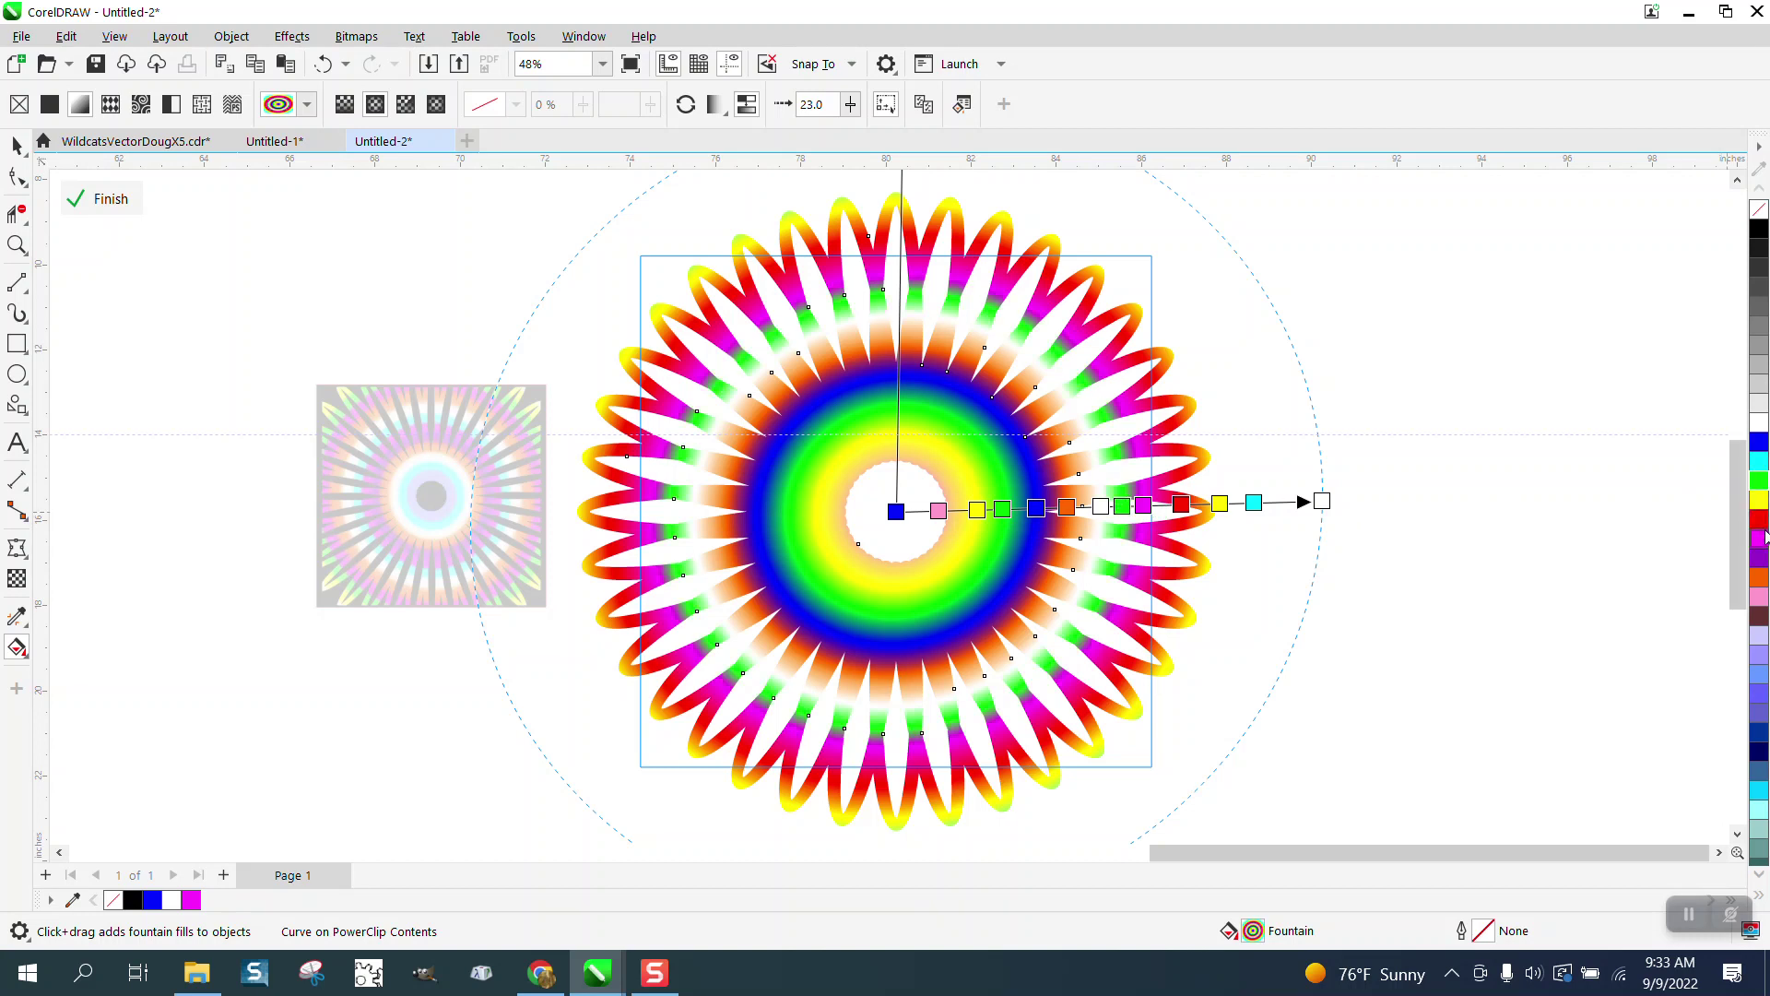
pyautogui.moveTo(1763, 563); pyautogui.dragTo(1308, 503)
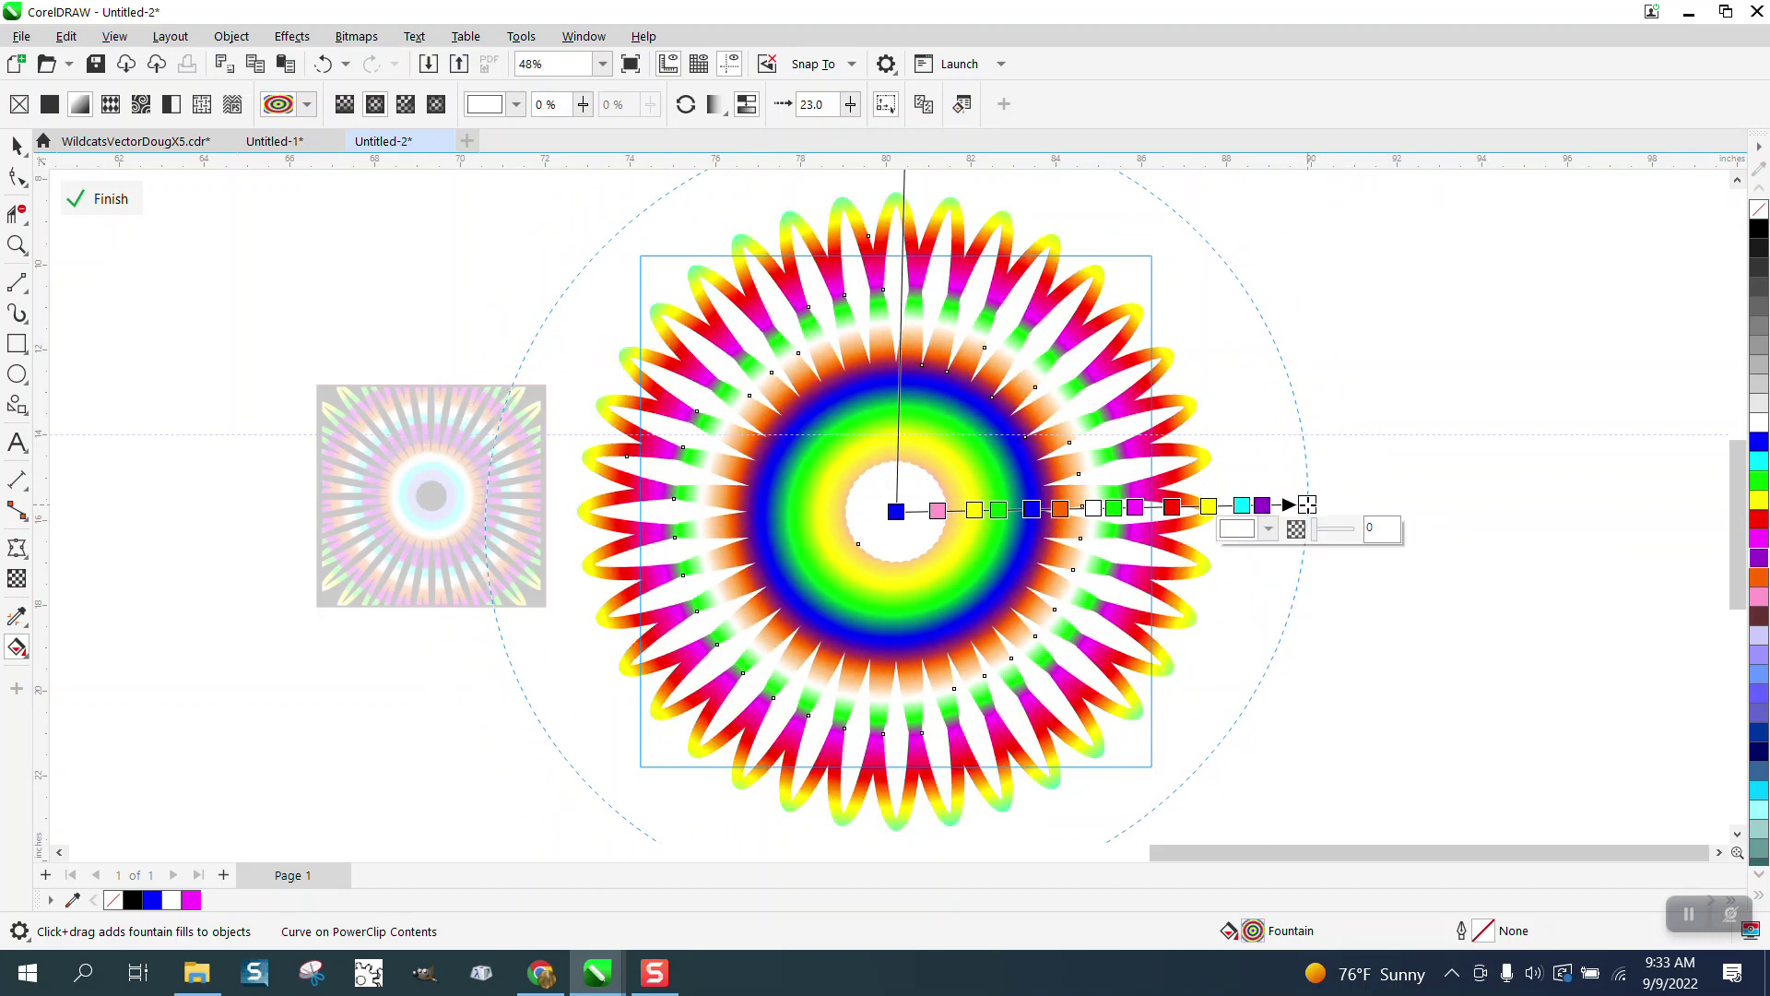
# Finish editing the PowerClip contents and return to the clipped black square
pyautogui.scroll(-1, 1308, 503)
pyautogui.click(17, 145)
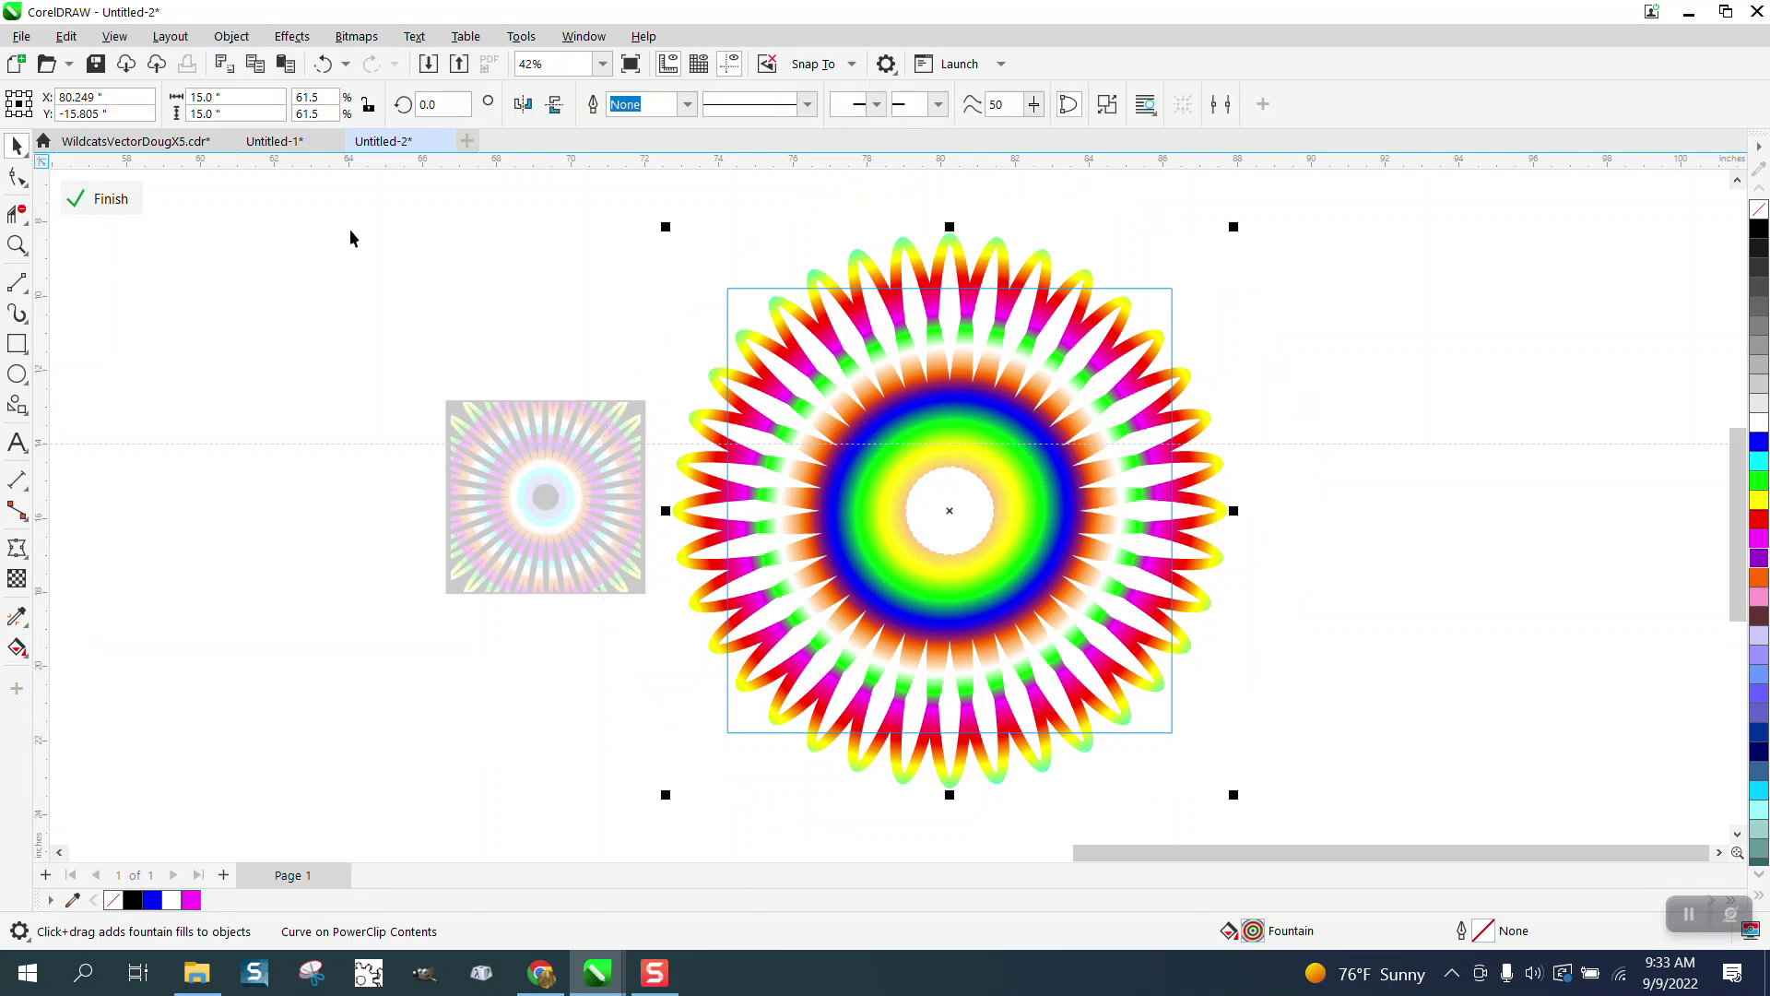
pyautogui.click(129, 203)
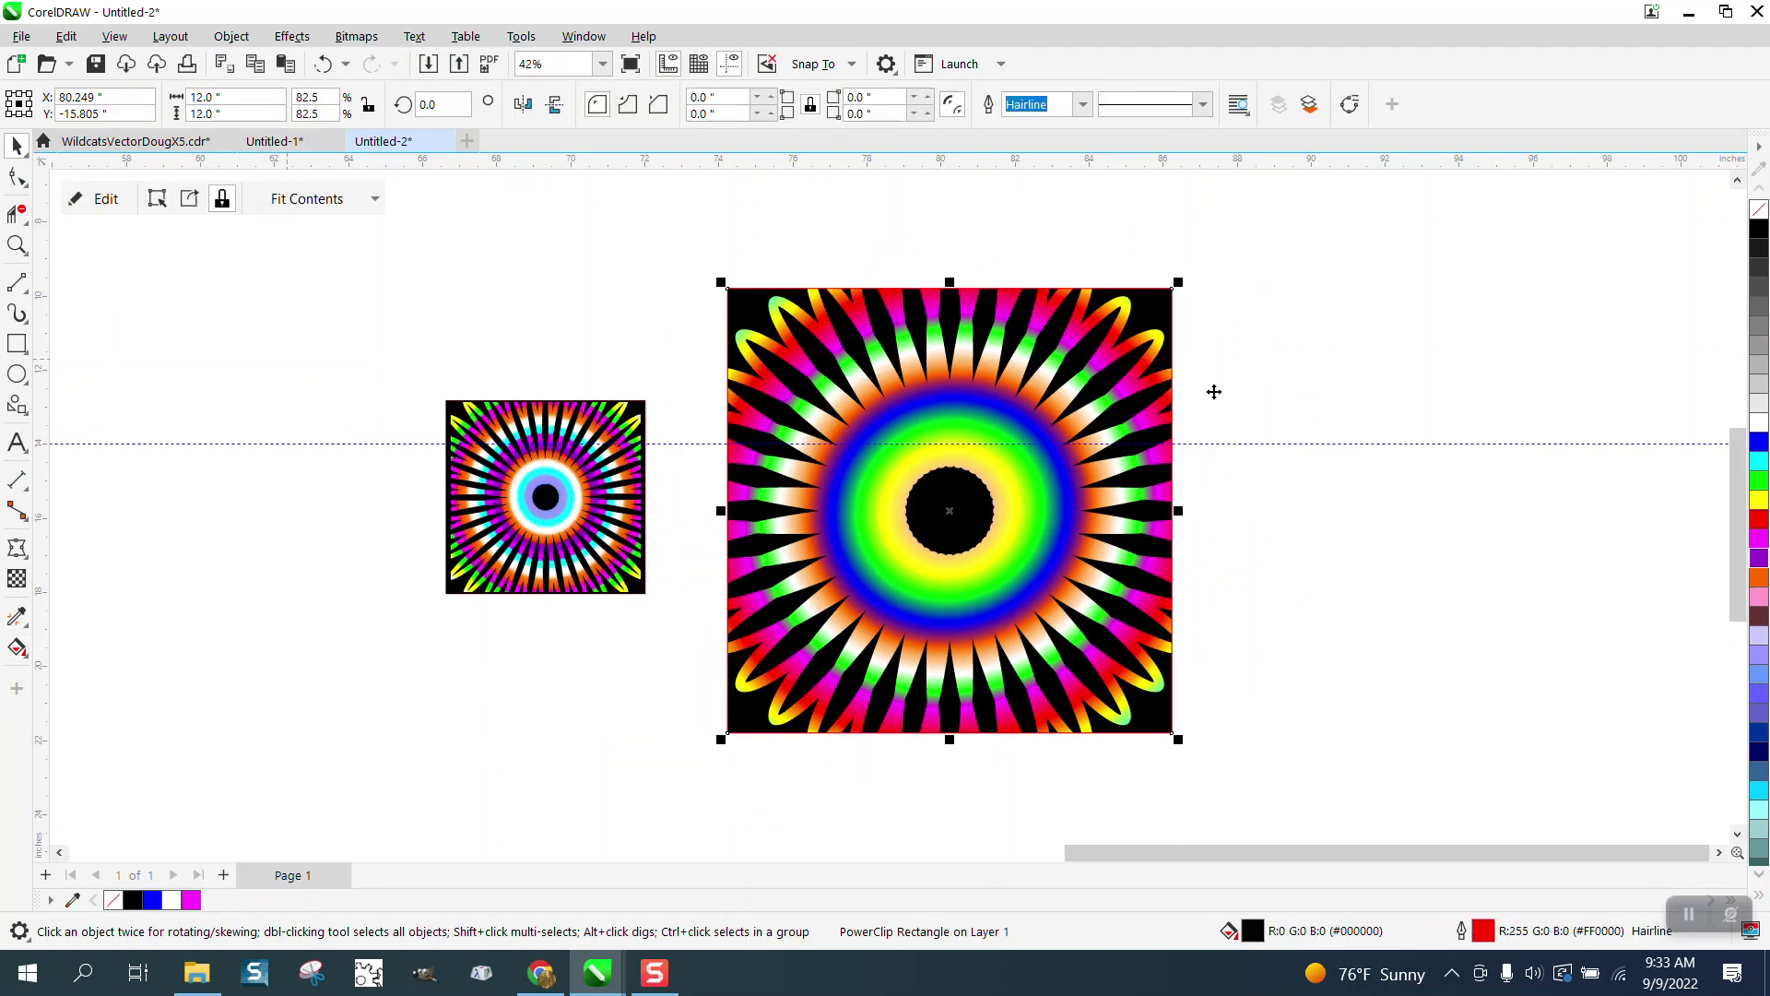
pyautogui.scroll(-1, 1321, 407)
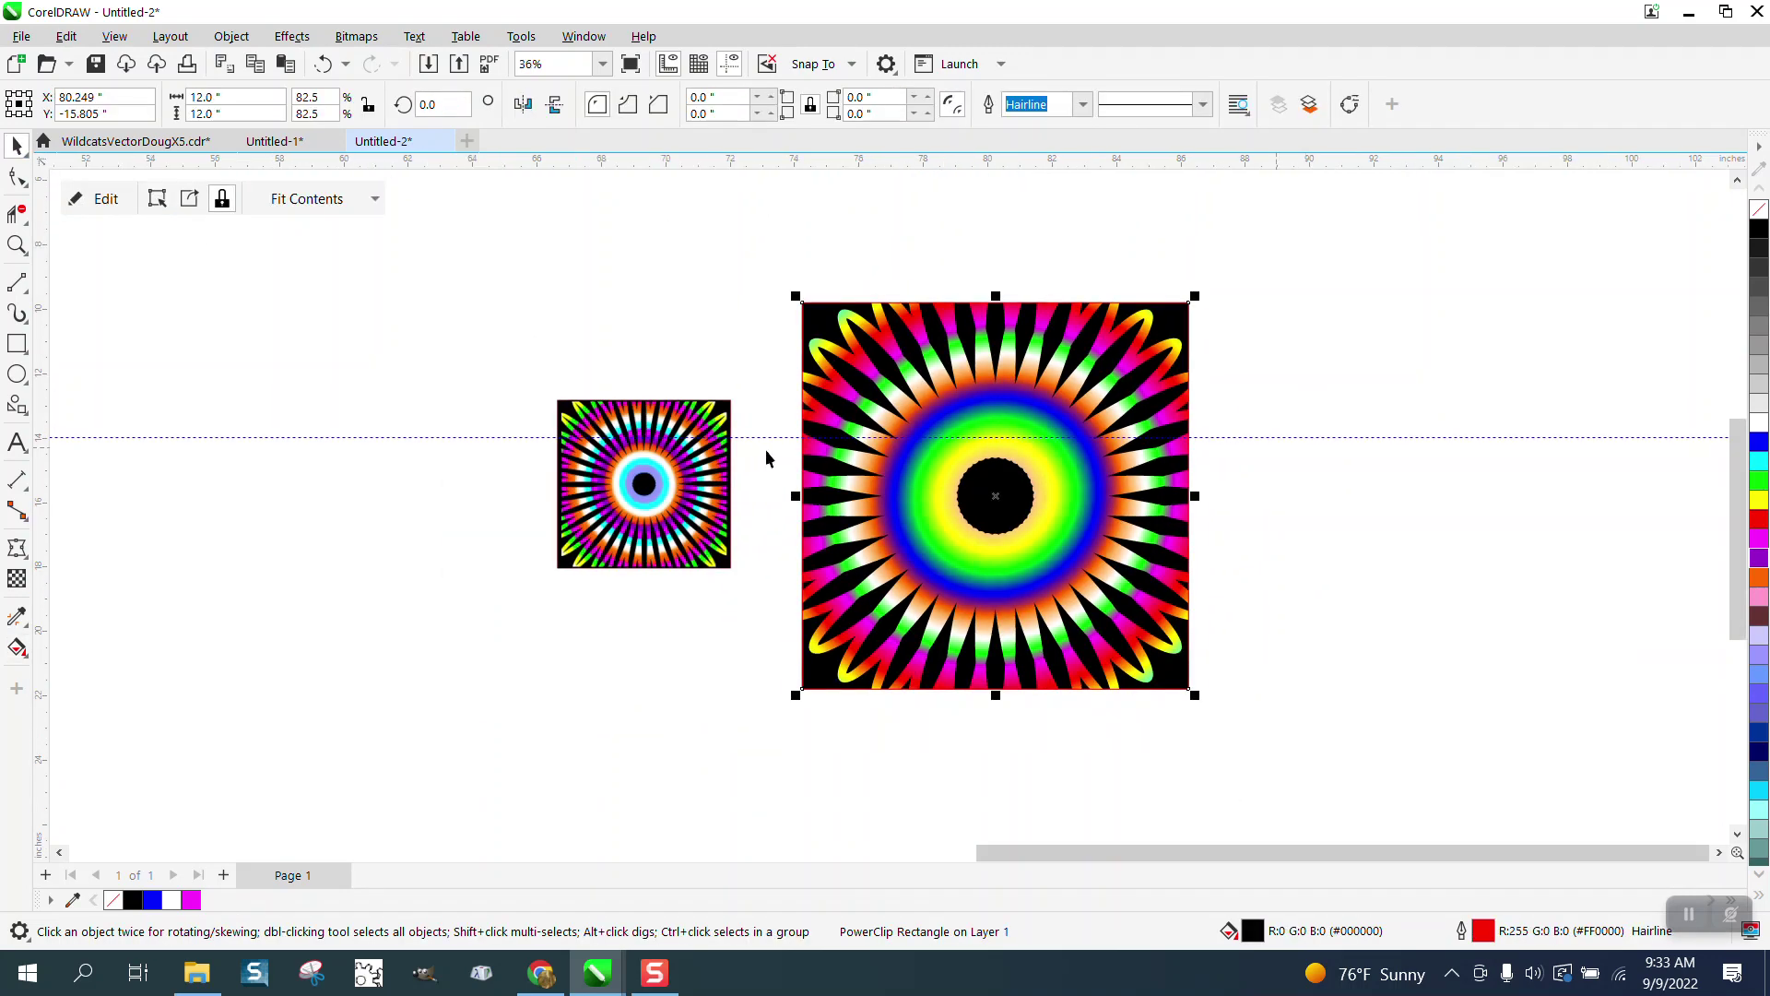